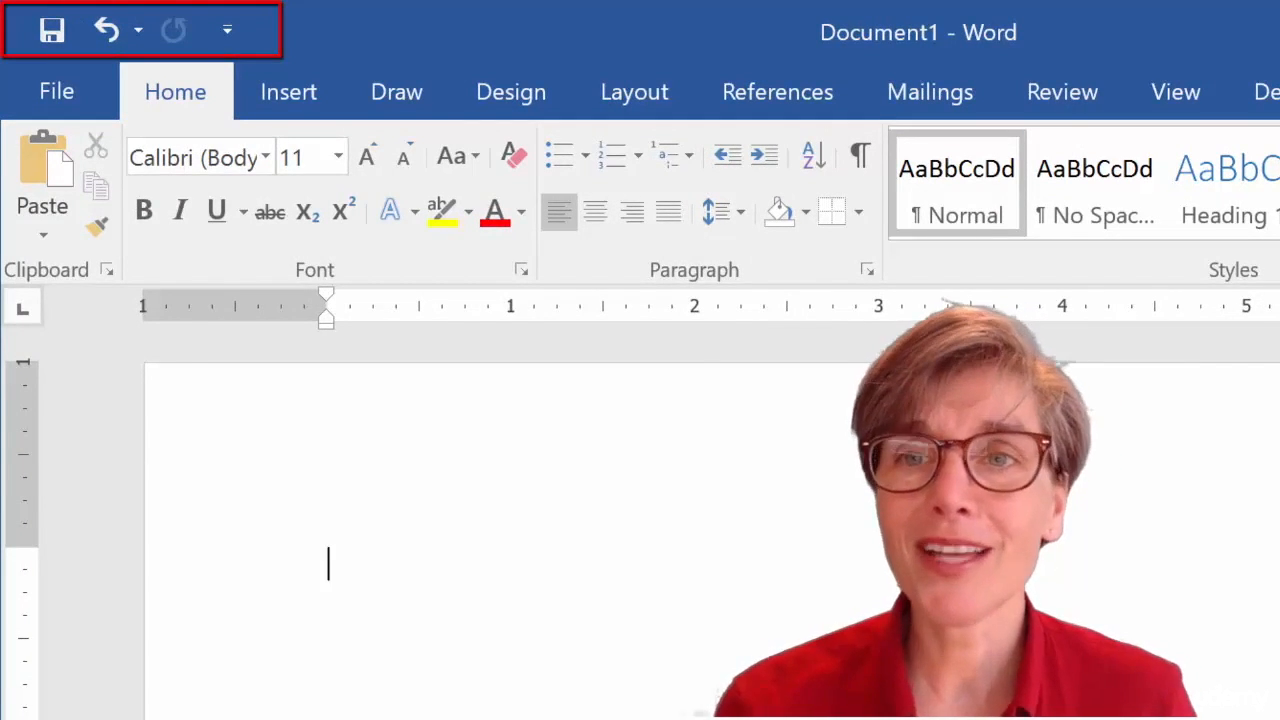
Add the New, Open and Email commands to the Quick Access Toolbar.
{"action": "left_click", "coordinate": [228, 34]}
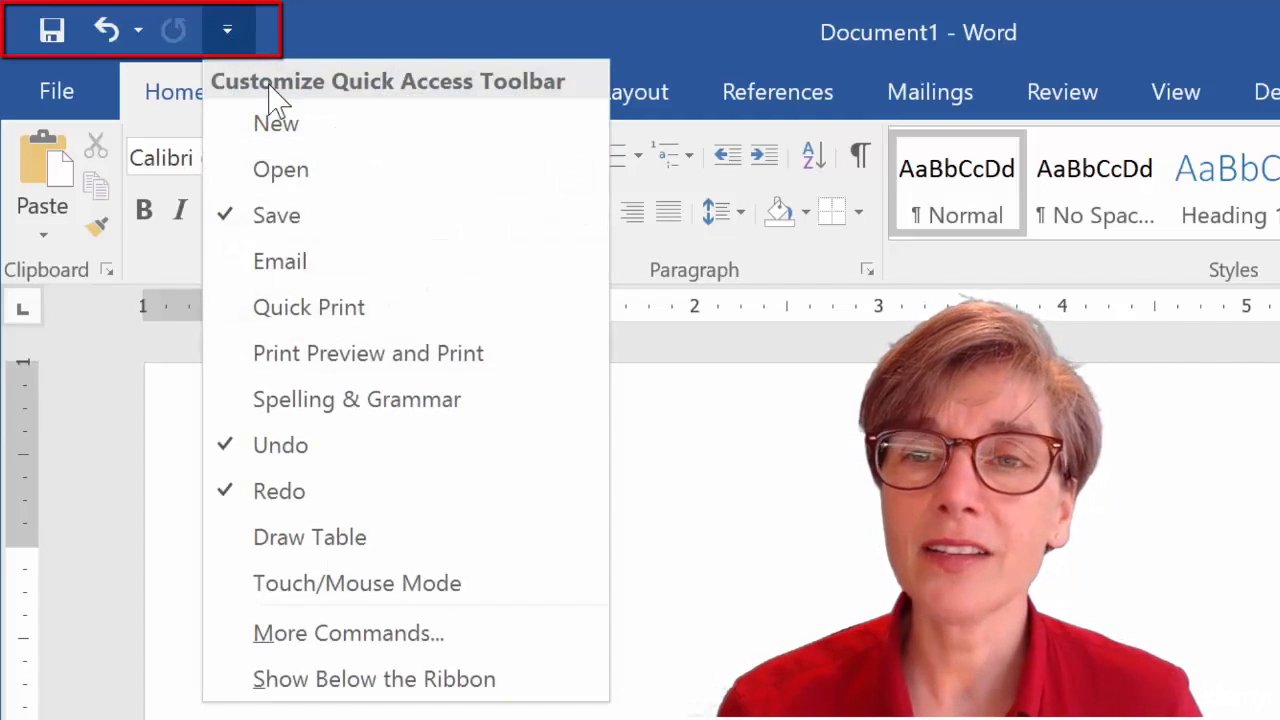
{"action": "left_click", "coordinate": [300, 124]}
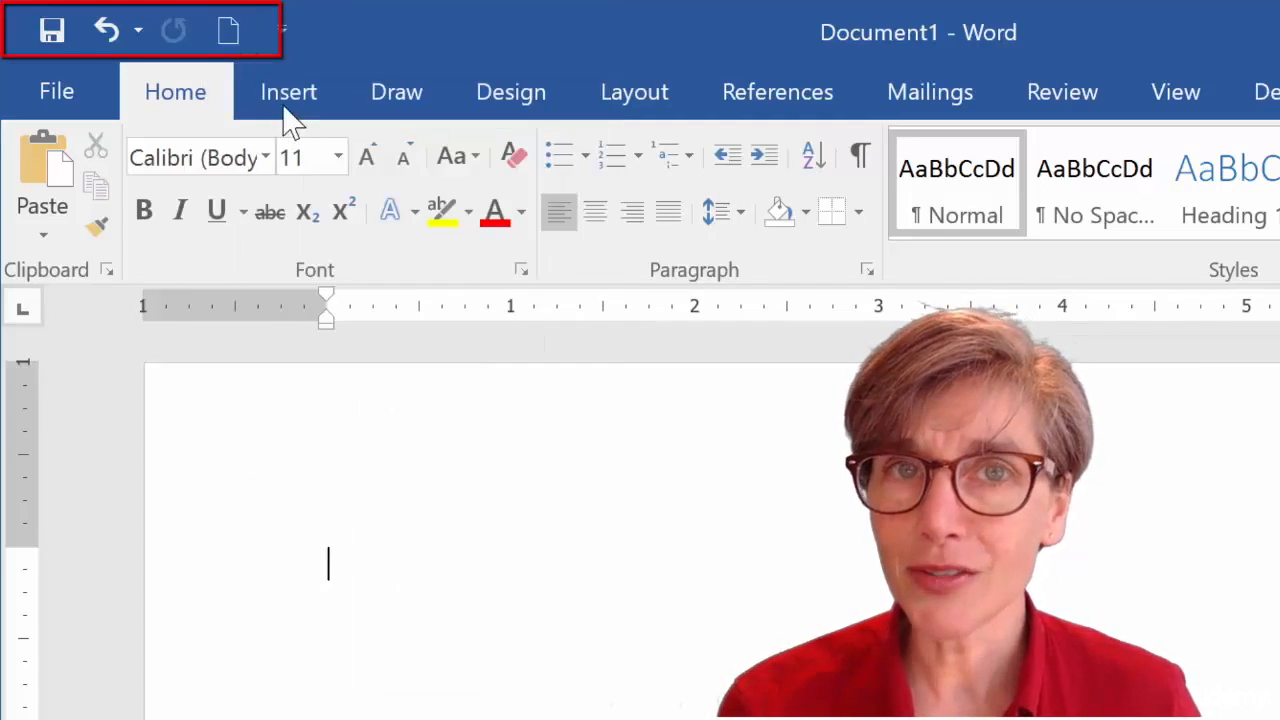
{"action": "left_click", "coordinate": [280, 48]}
{"action": "key", "text": "Escape"}
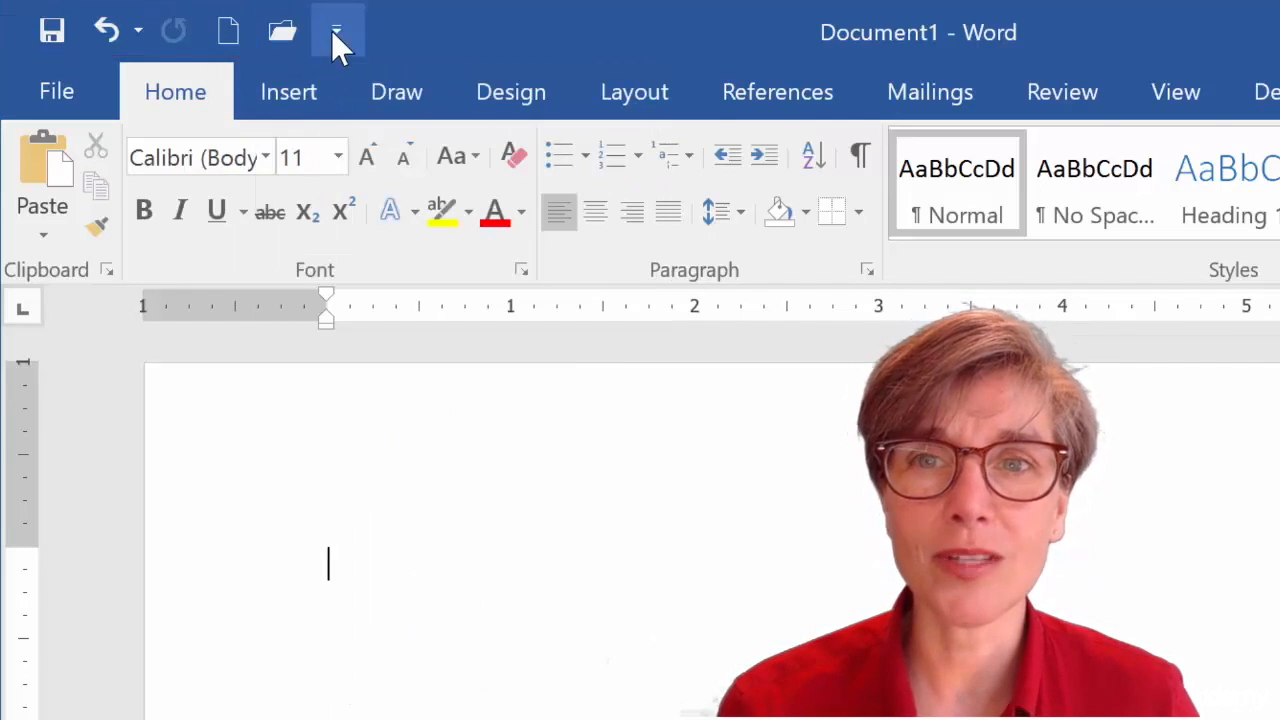
{"action": "left_click", "coordinate": [331, 31]}
{"action": "left_click", "coordinate": [365, 257]}
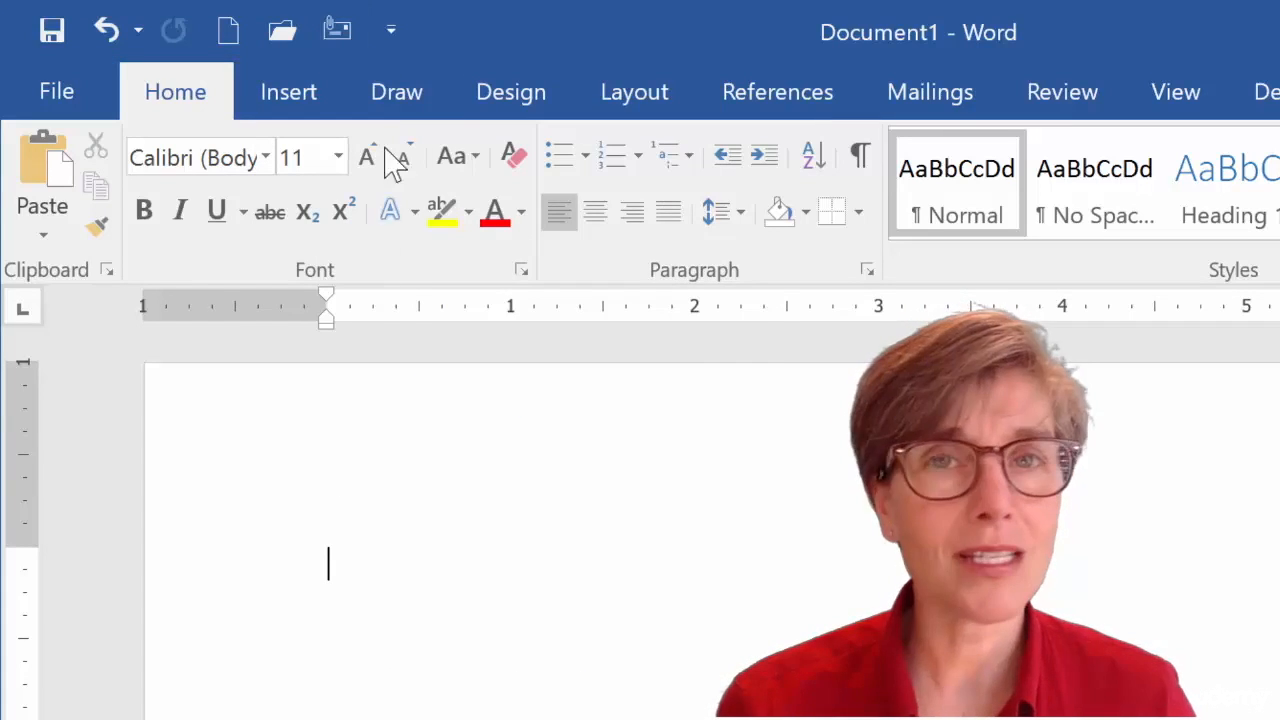
Add Quick Print, Print Preview and Print, Spelling & Grammar, and Draw Table to the Quick Access Toolbar.
{"action": "left_click", "coordinate": [391, 30]}
{"action": "left_click", "coordinate": [443, 310]}
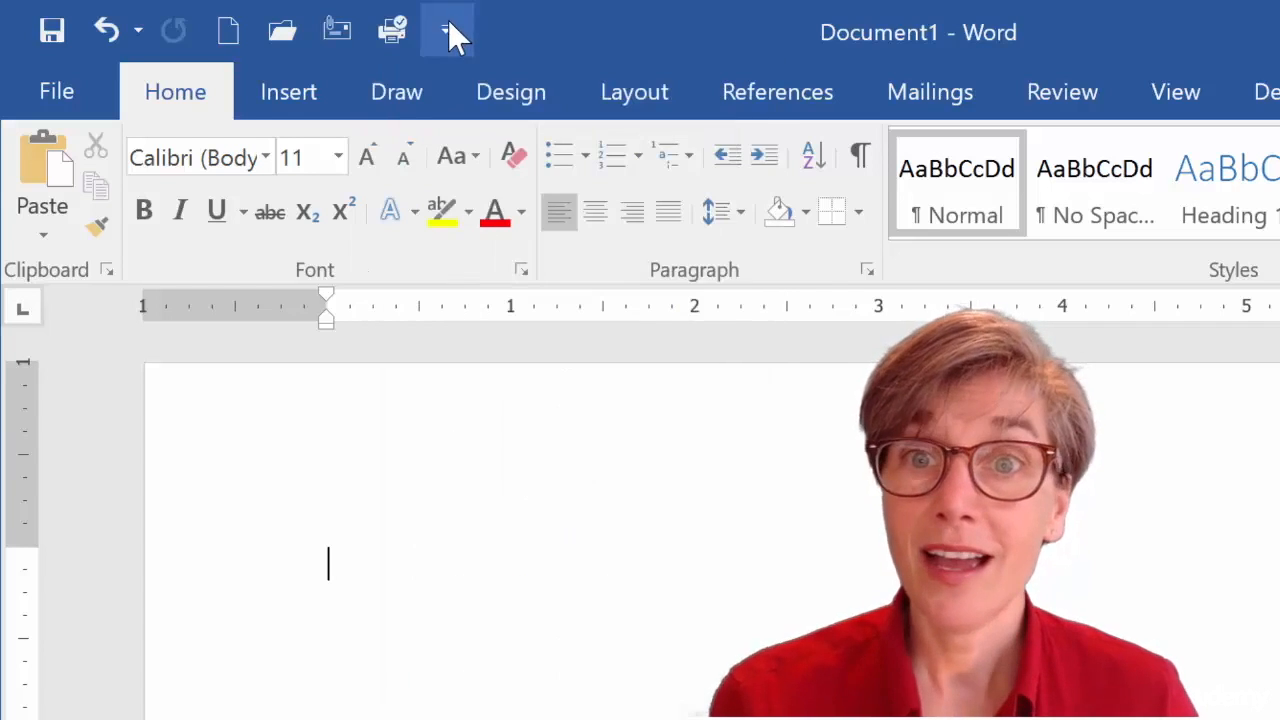
{"action": "left_click", "coordinate": [447, 32]}
{"action": "key", "text": "Escape"}
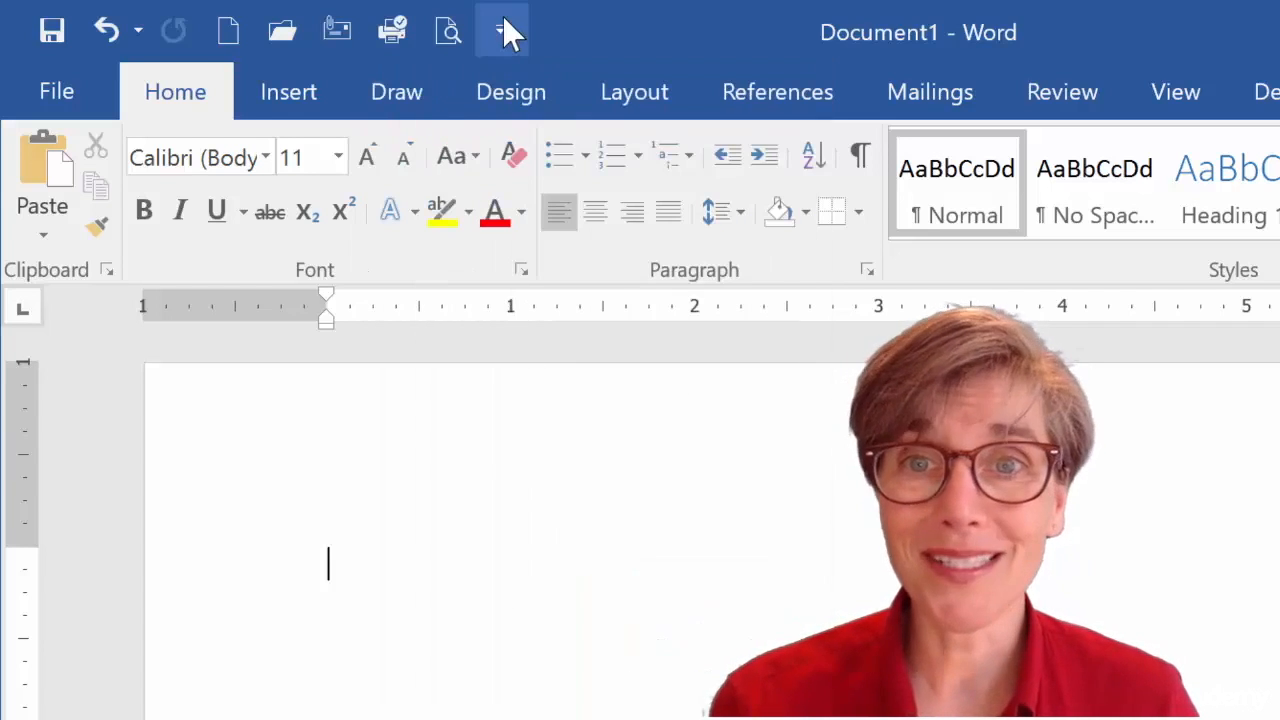
{"action": "left_click", "coordinate": [501, 28]}
{"action": "left_click", "coordinate": [588, 400]}
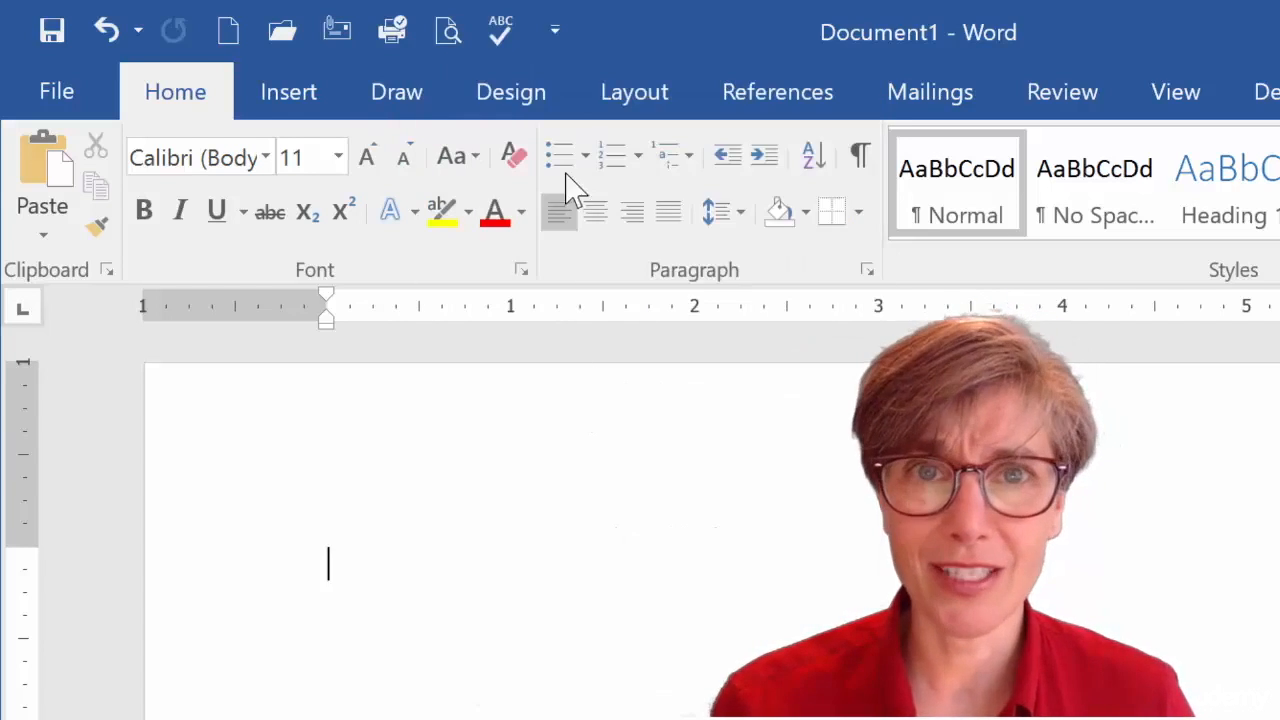
{"action": "left_click", "coordinate": [555, 32]}
{"action": "left_click", "coordinate": [617, 540]}
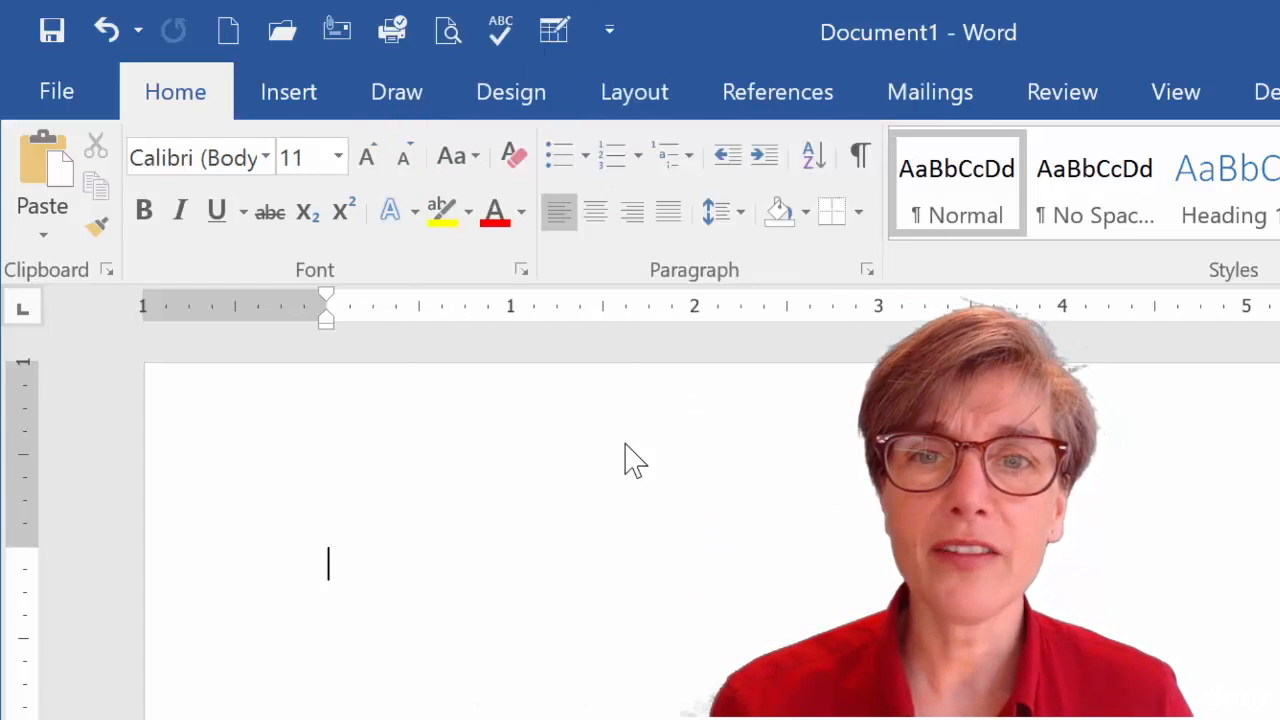
Add Touch/Mouse Mode to the Quick Access Toolbar and show the toolbar below the ribbon.
{"action": "left_click", "coordinate": [610, 32]}
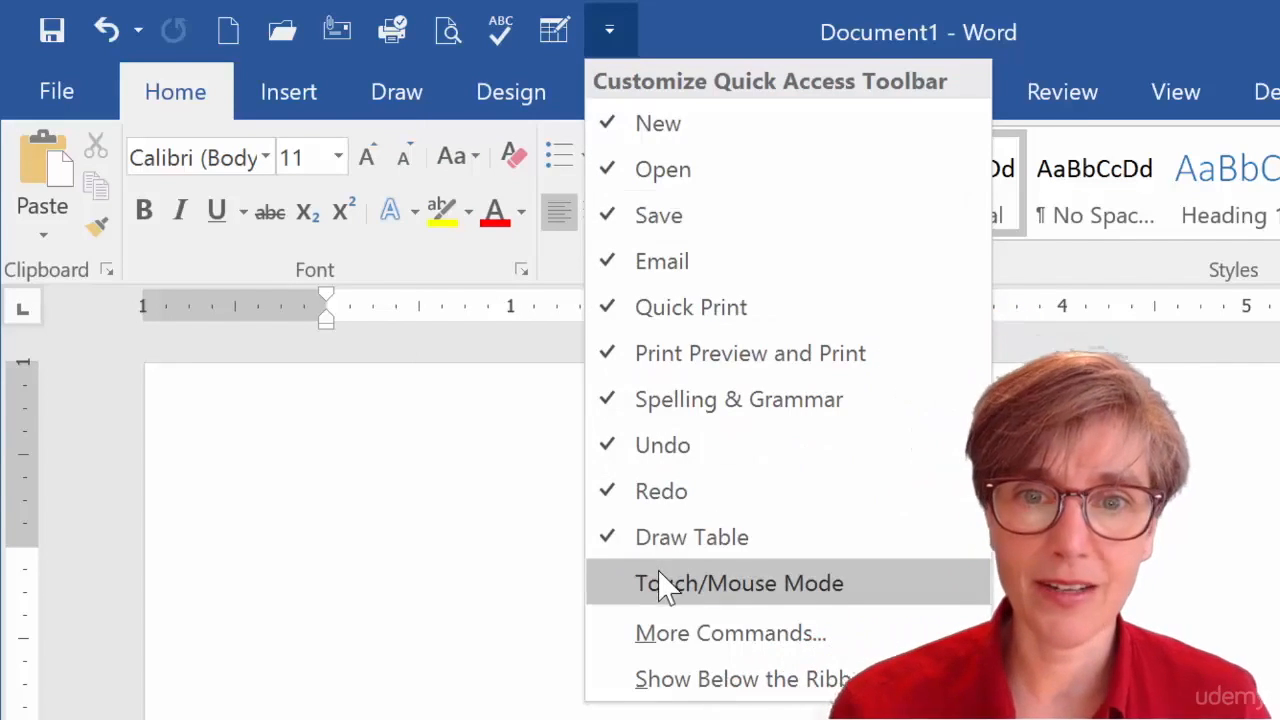
{"action": "left_click", "coordinate": [666, 583]}
{"action": "left_click", "coordinate": [672, 40]}
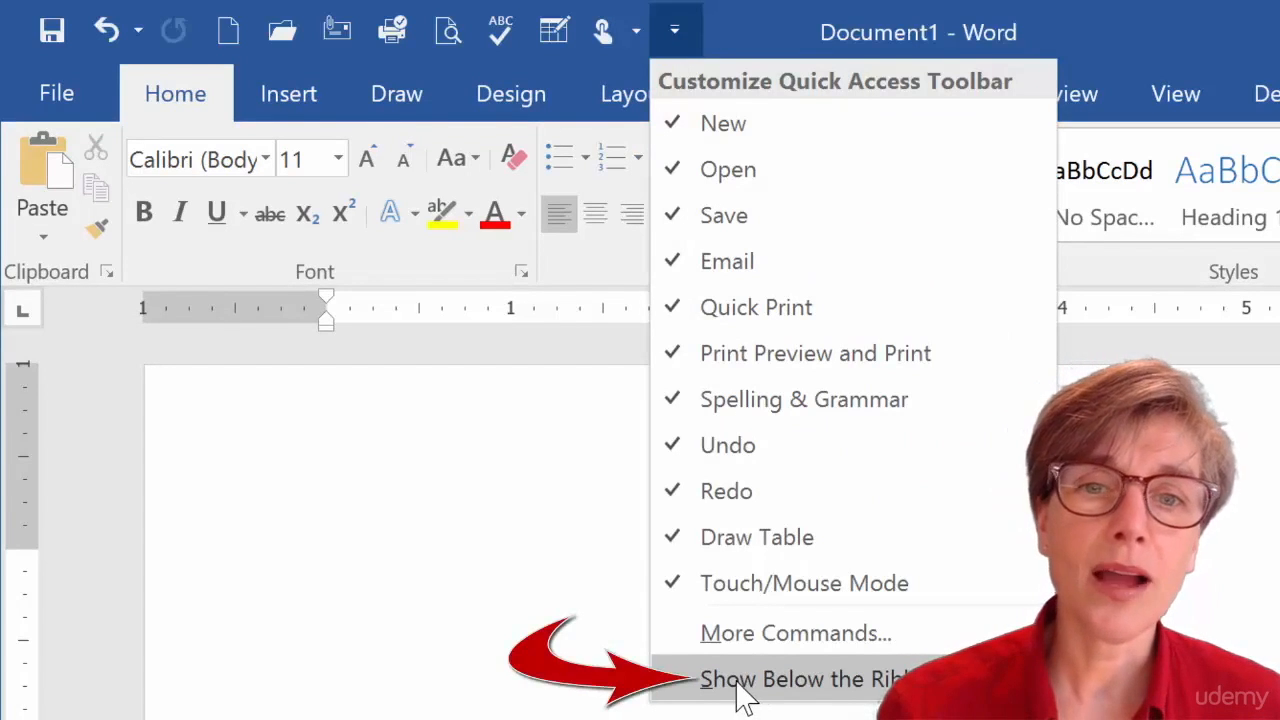
{"action": "left_click", "coordinate": [797, 685]}
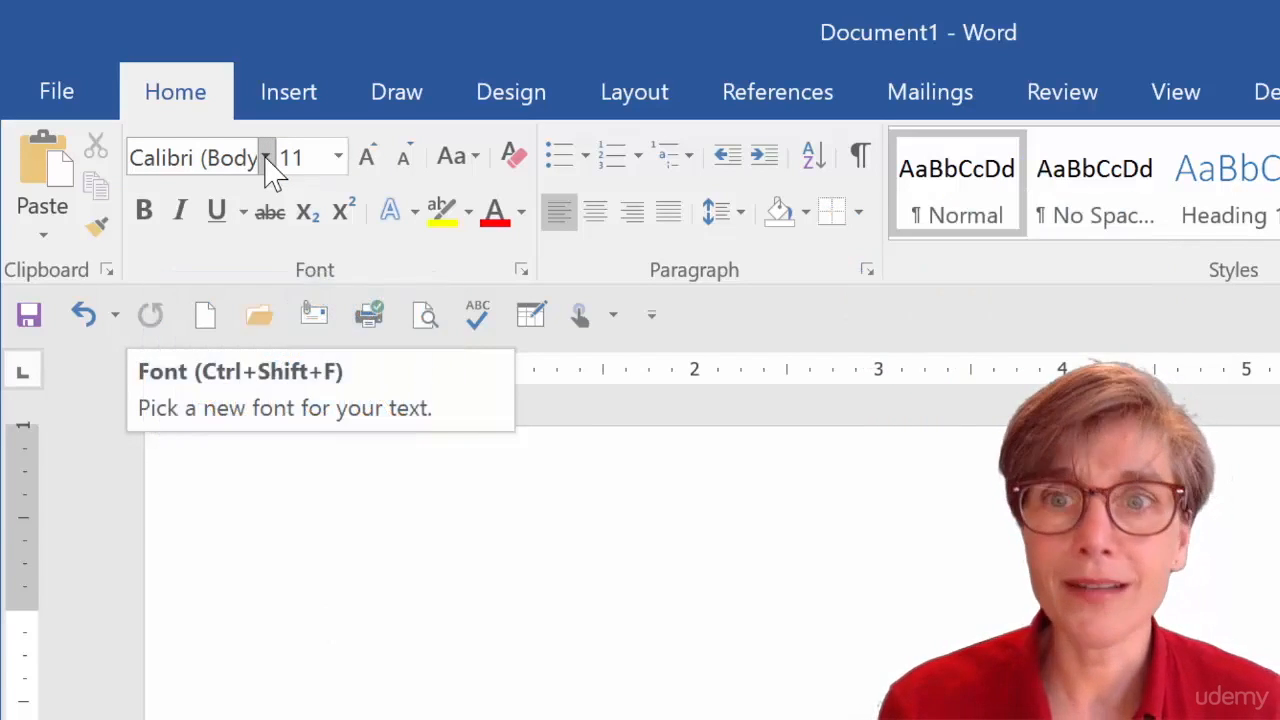
Add the Font box from the Font group to the Quick Access Toolbar.
{"action": "left_click", "coordinate": [180, 154]}
{"action": "right_click", "coordinate": [180, 154]}
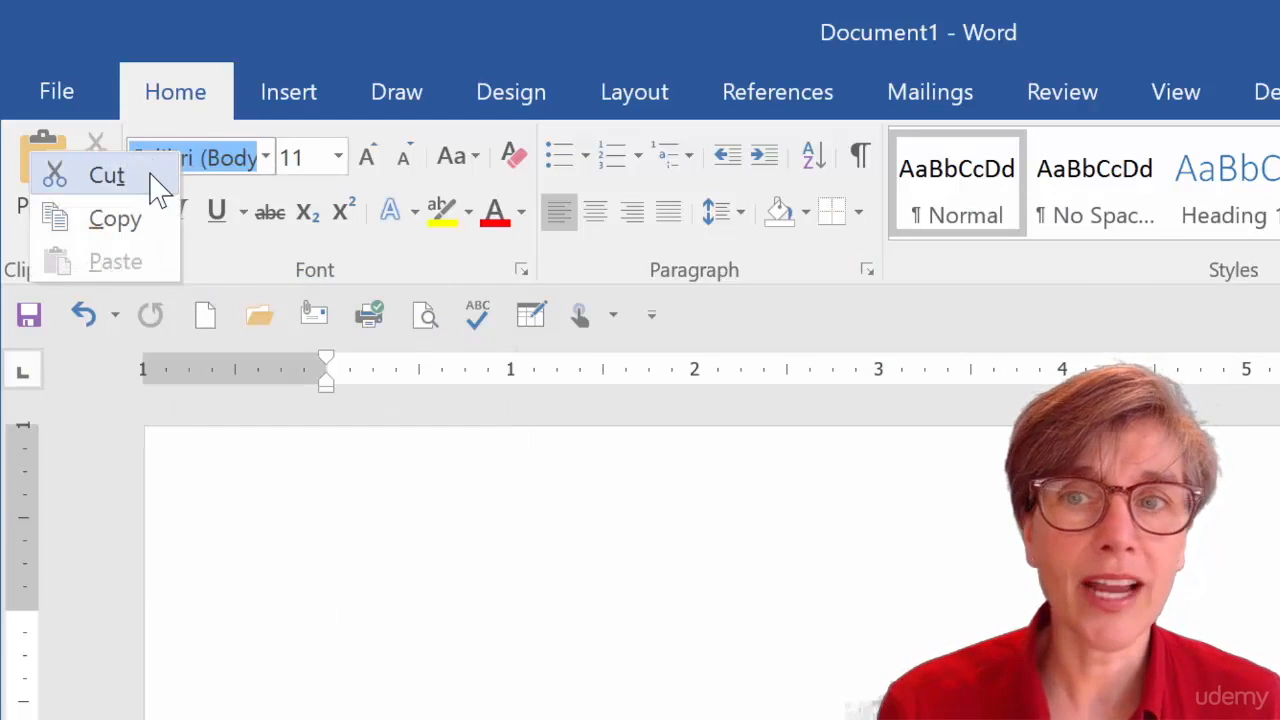
{"action": "left_click", "coordinate": [266, 165]}
{"action": "left_click", "coordinate": [266, 165]}
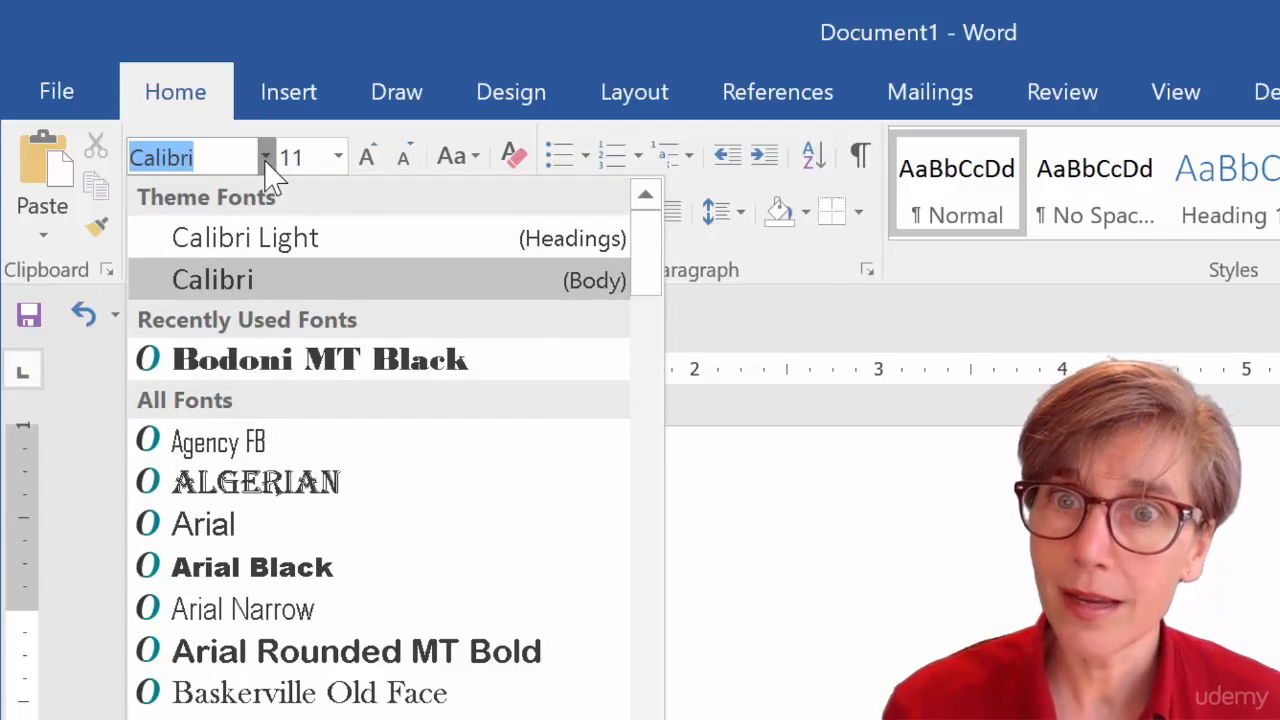
{"action": "right_click", "coordinate": [273, 178]}
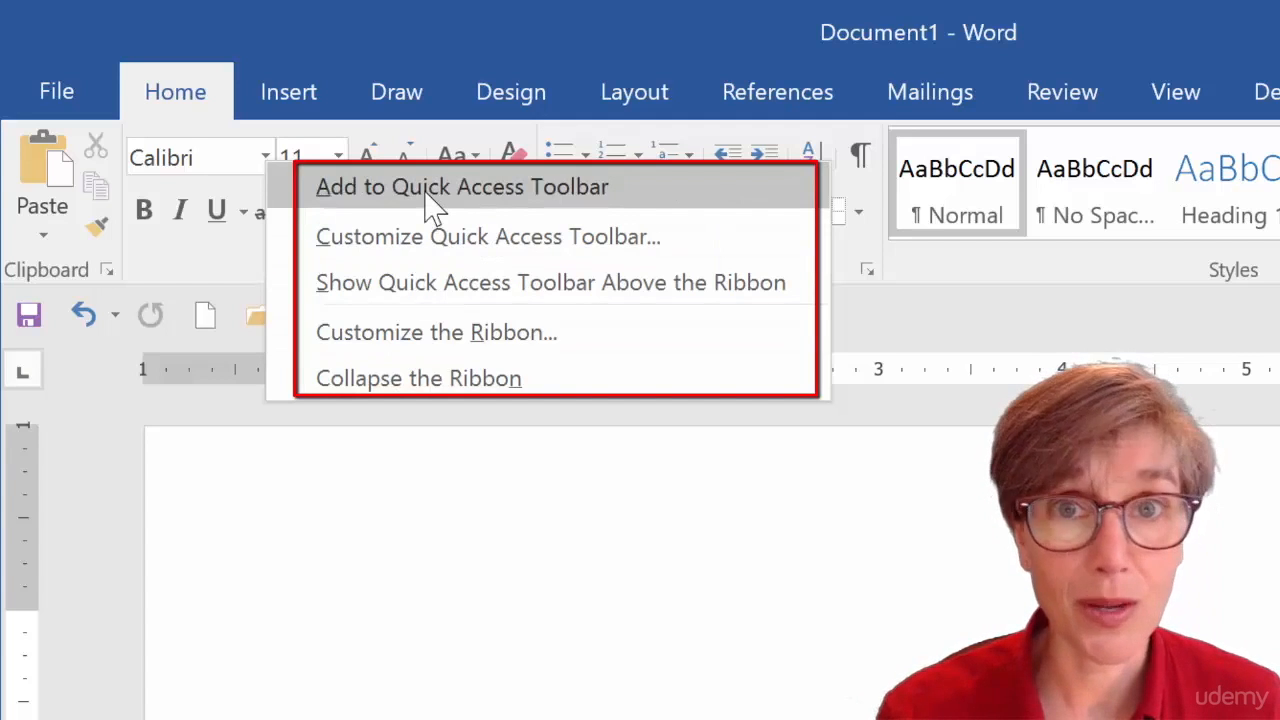
{"action": "left_click", "coordinate": [430, 190]}
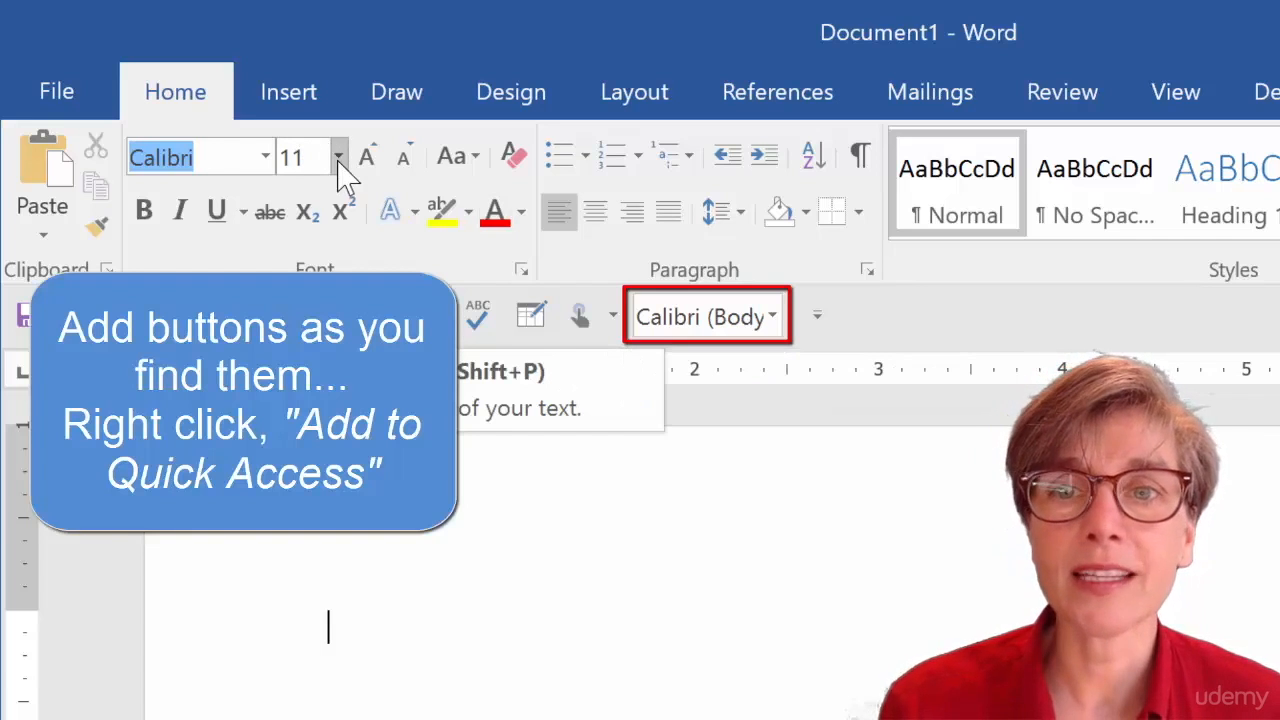
Add the Font Size box to the Quick Access Toolbar.
{"action": "left_click", "coordinate": [338, 162]}
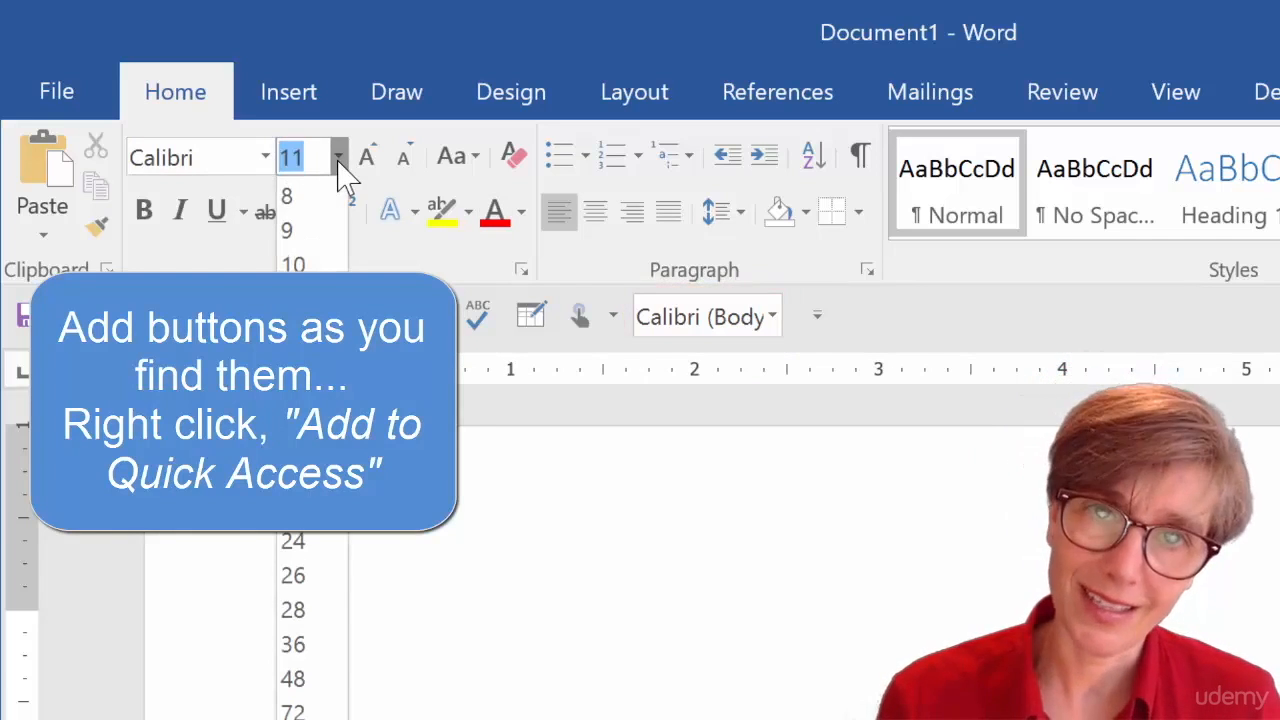
{"action": "right_click", "coordinate": [338, 162]}
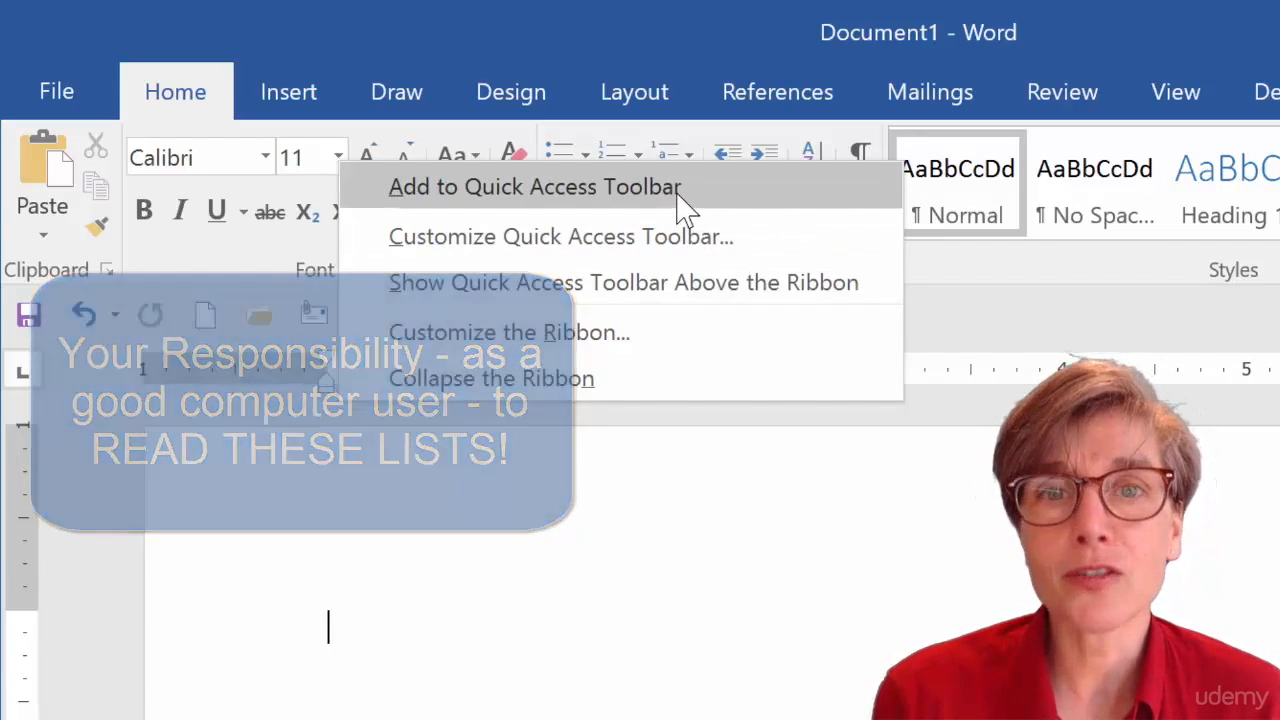
{"action": "left_click", "coordinate": [683, 208]}
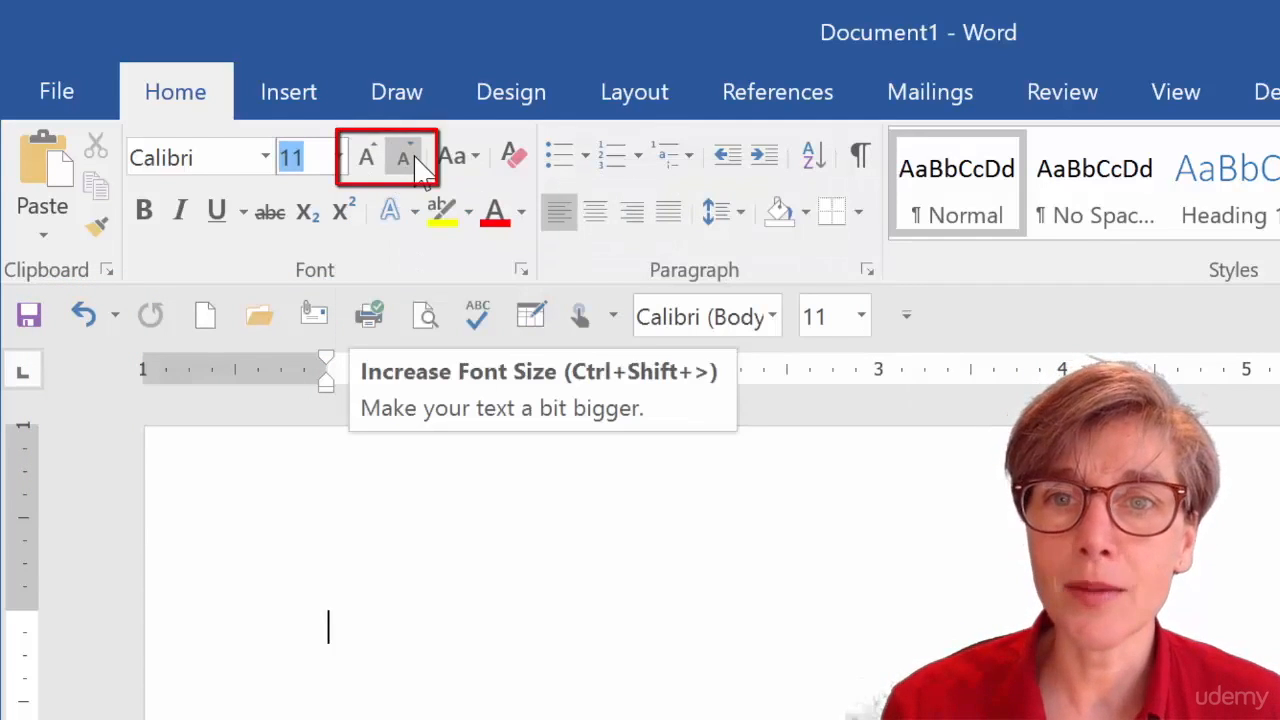
Add Increase Font Size and Decrease Font Size to the Quick Access Toolbar.
{"action": "right_click", "coordinate": [370, 180]}
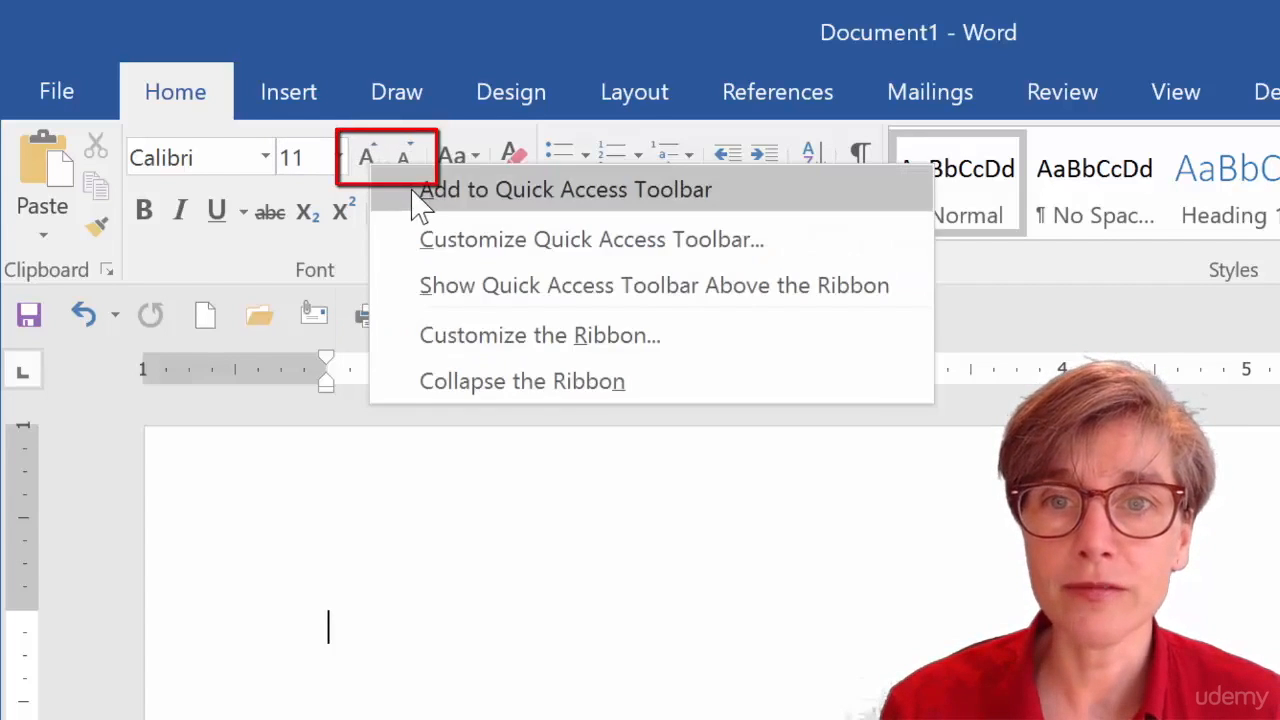
{"action": "left_click", "coordinate": [414, 190]}
{"action": "right_click", "coordinate": [405, 160]}
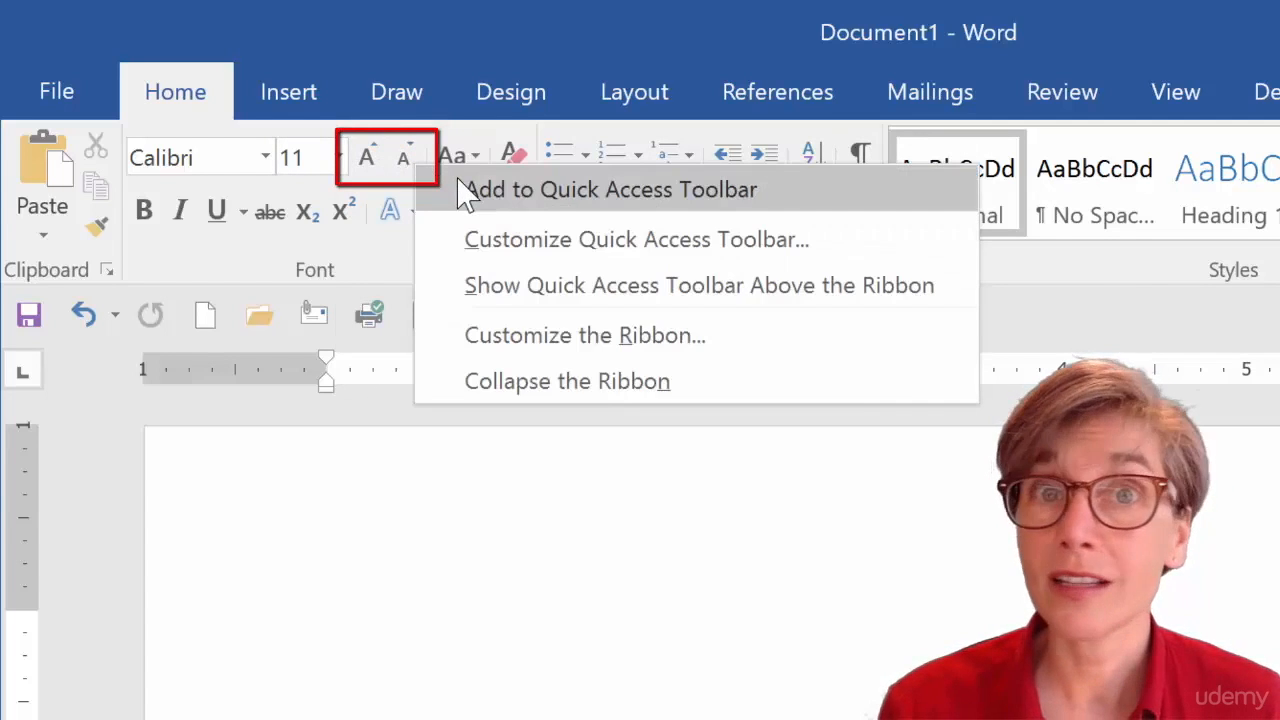
{"action": "left_click", "coordinate": [467, 190]}
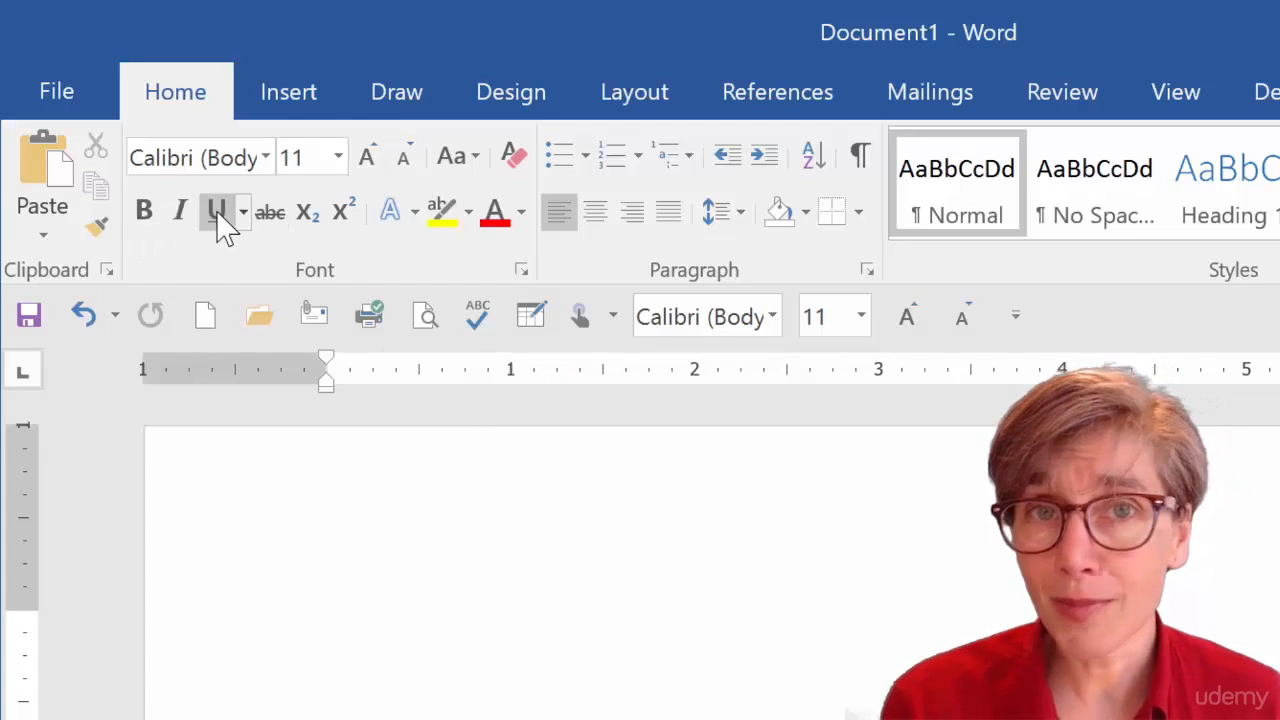
Add the Format Painter to the Quick Access Toolbar.
{"action": "key", "text": "ctrl+u"}
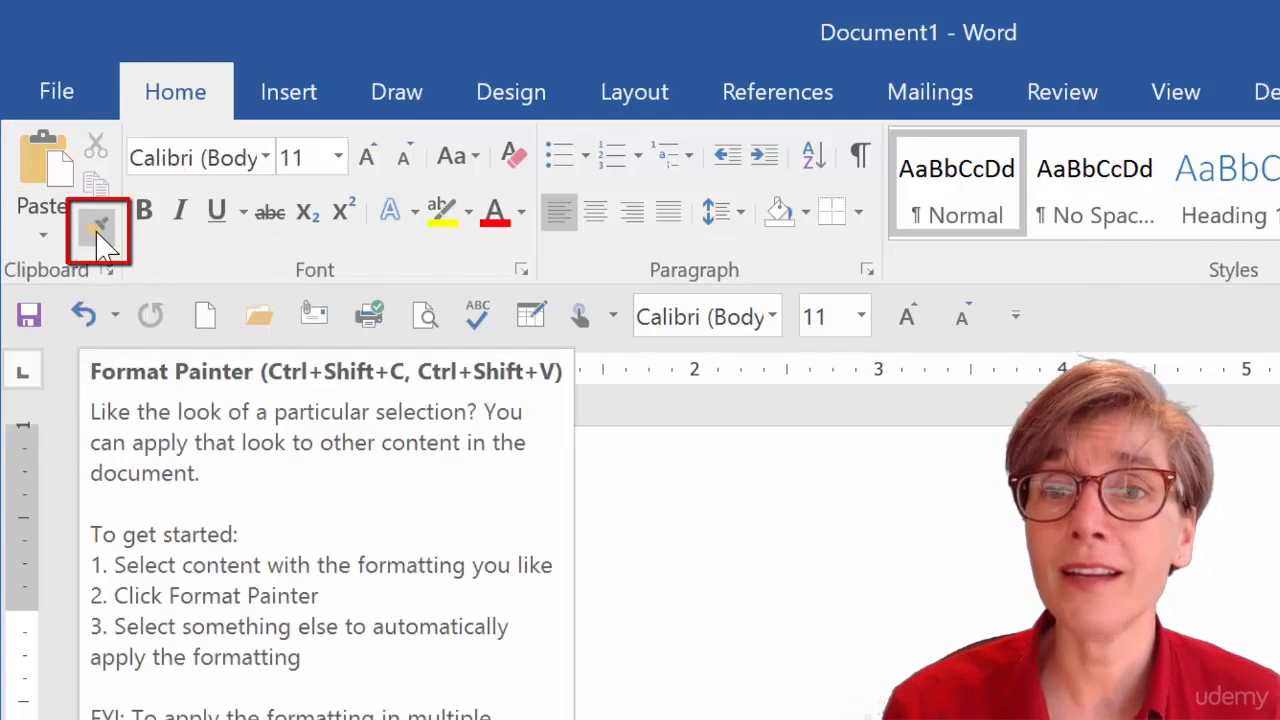
{"action": "right_click", "coordinate": [100, 238]}
{"action": "left_click", "coordinate": [165, 266]}
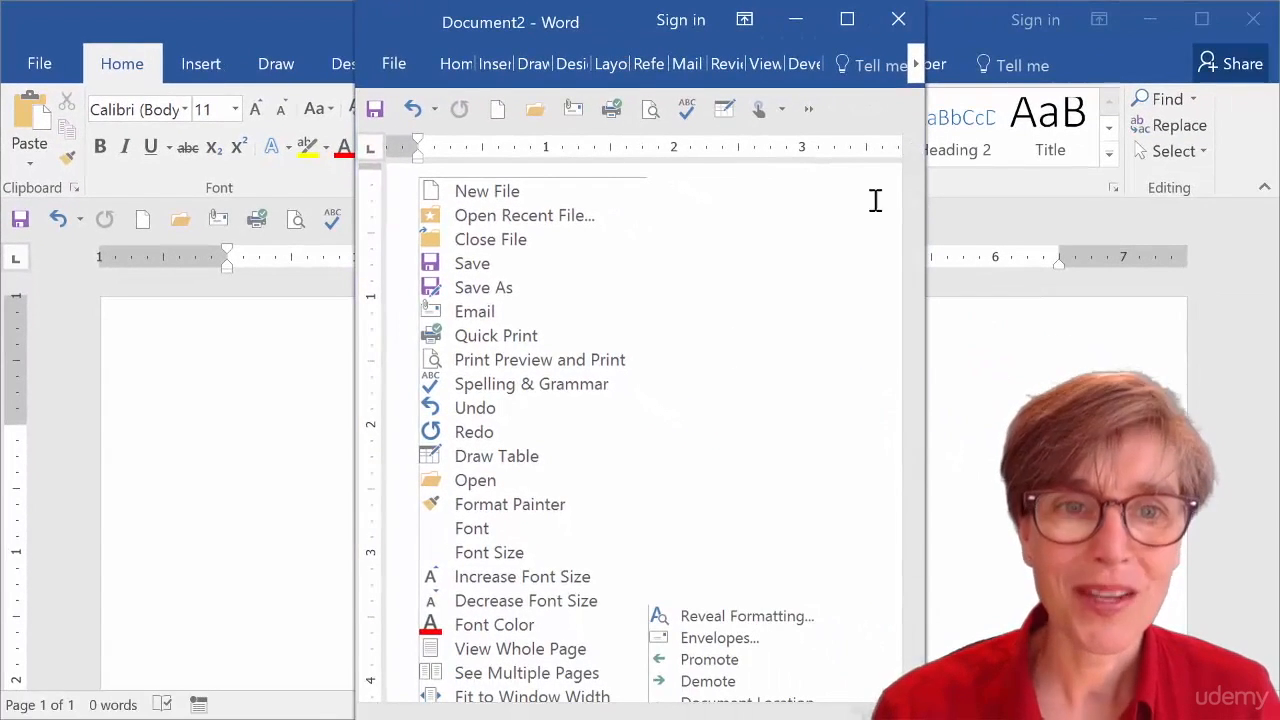
Examine the Quick Access Toolbar's overflow list of commands in the narrow second document window.
{"action": "scroll", "coordinate": [914, 251], "scroll_direction": "down", "scroll_amount": 1}
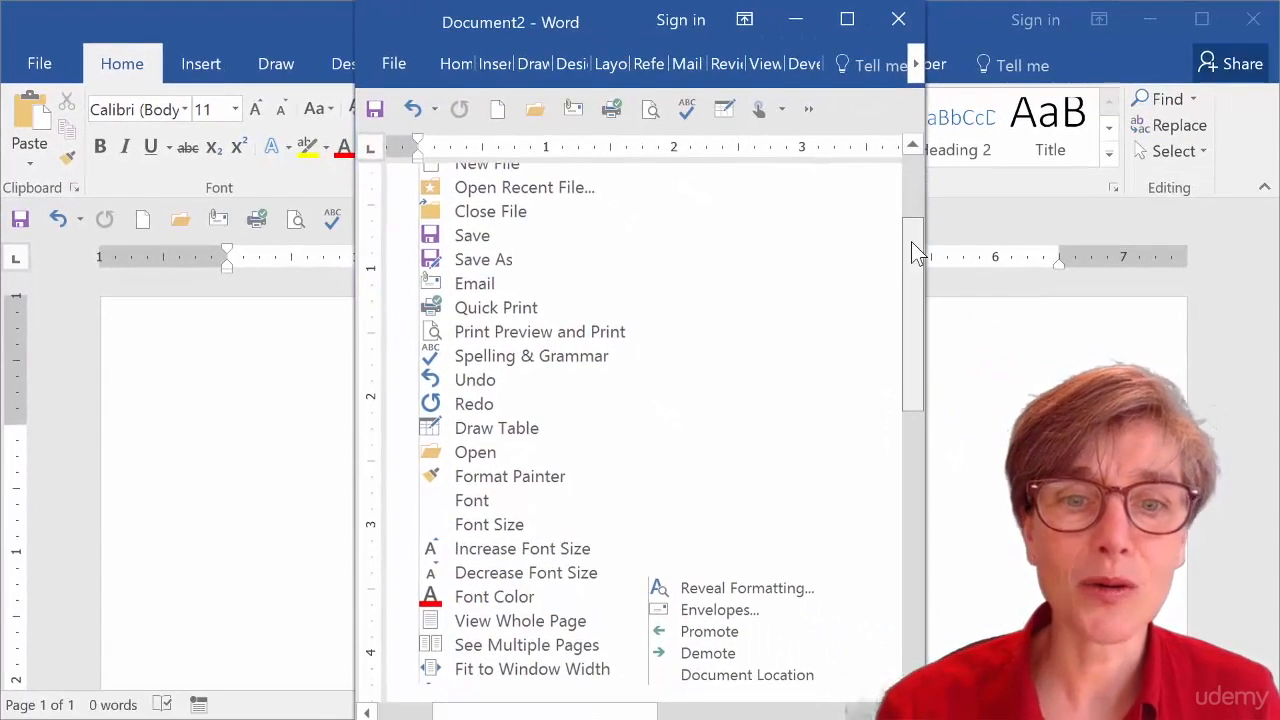
{"action": "scroll", "coordinate": [911, 242], "scroll_direction": "up", "scroll_amount": 1}
{"action": "left_click_drag", "start_coordinate": [911, 236], "coordinate": [911, 240]}
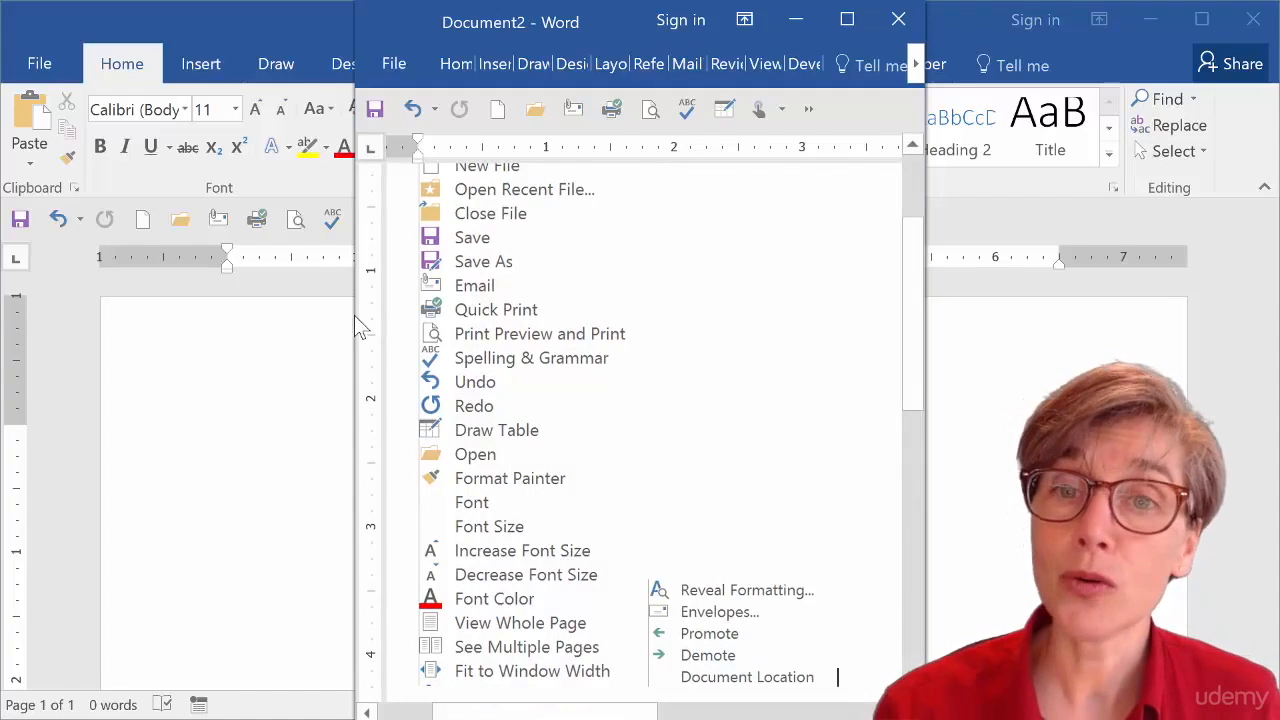
{"action": "left_click", "coordinate": [300, 368]}
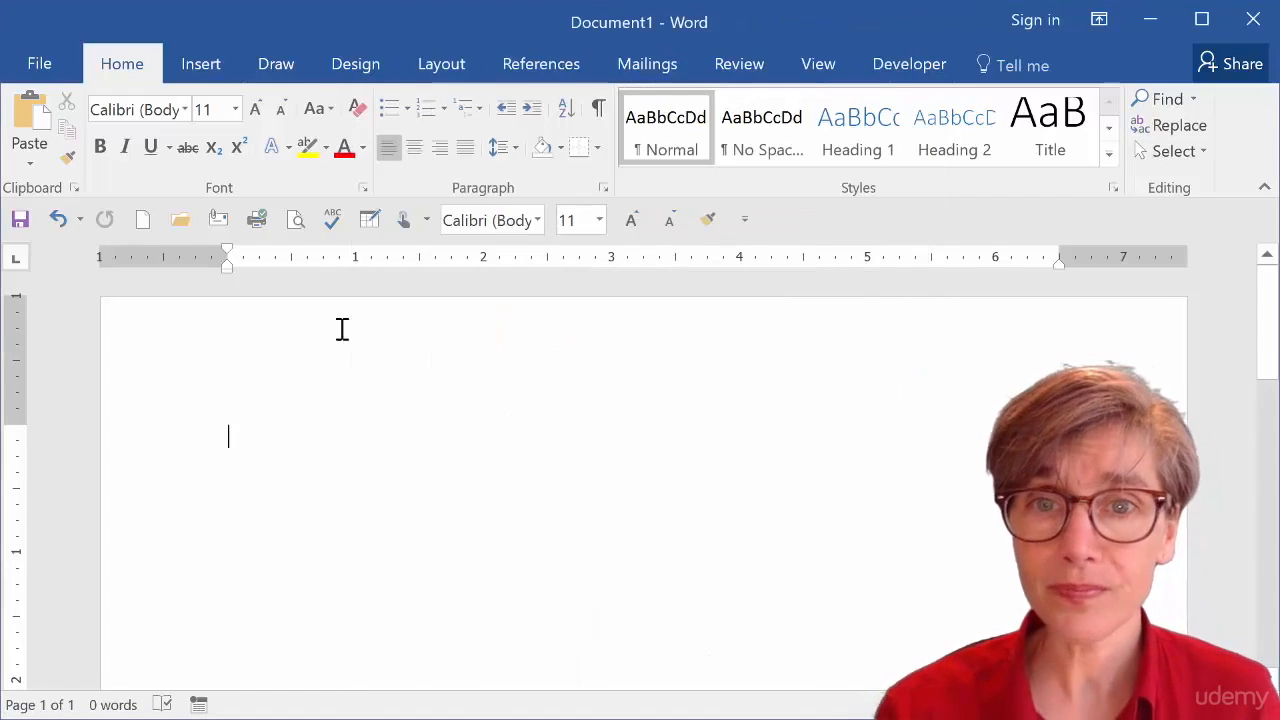
Open the Quick Access Toolbar's More Commands options and choose commands from All Commands.
{"action": "left_click", "coordinate": [747, 220]}
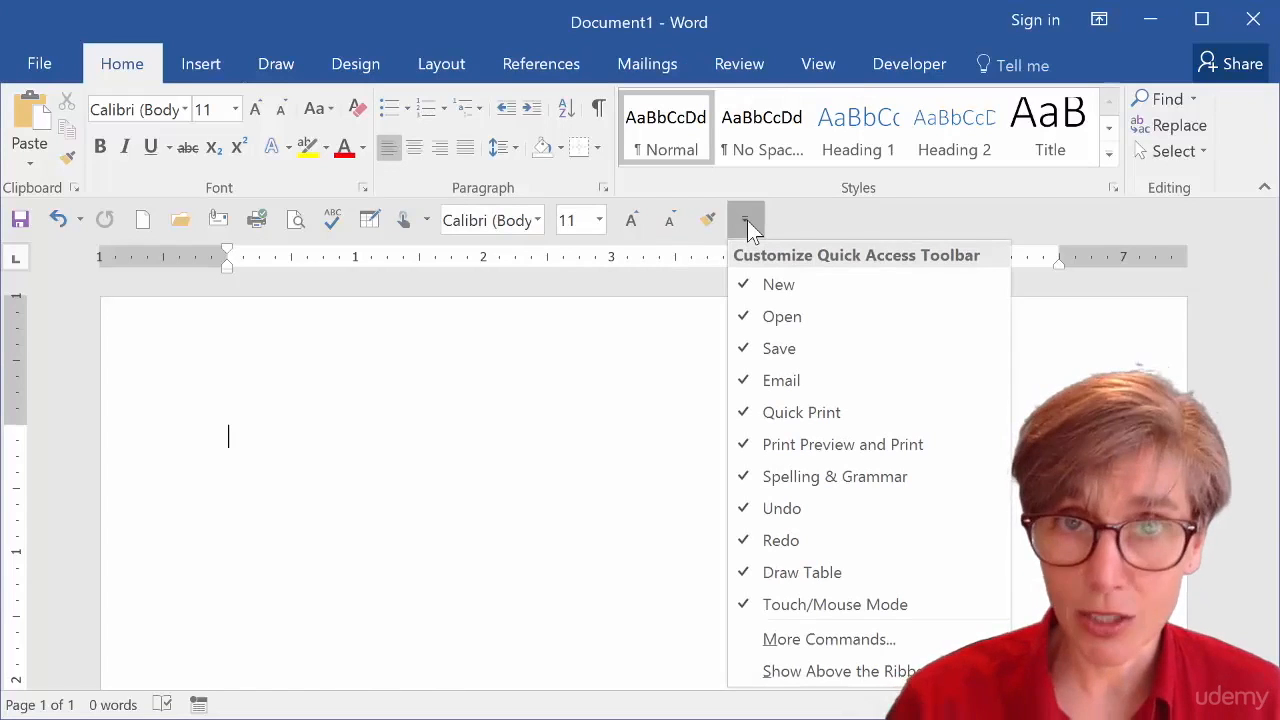
{"action": "left_click", "coordinate": [858, 646]}
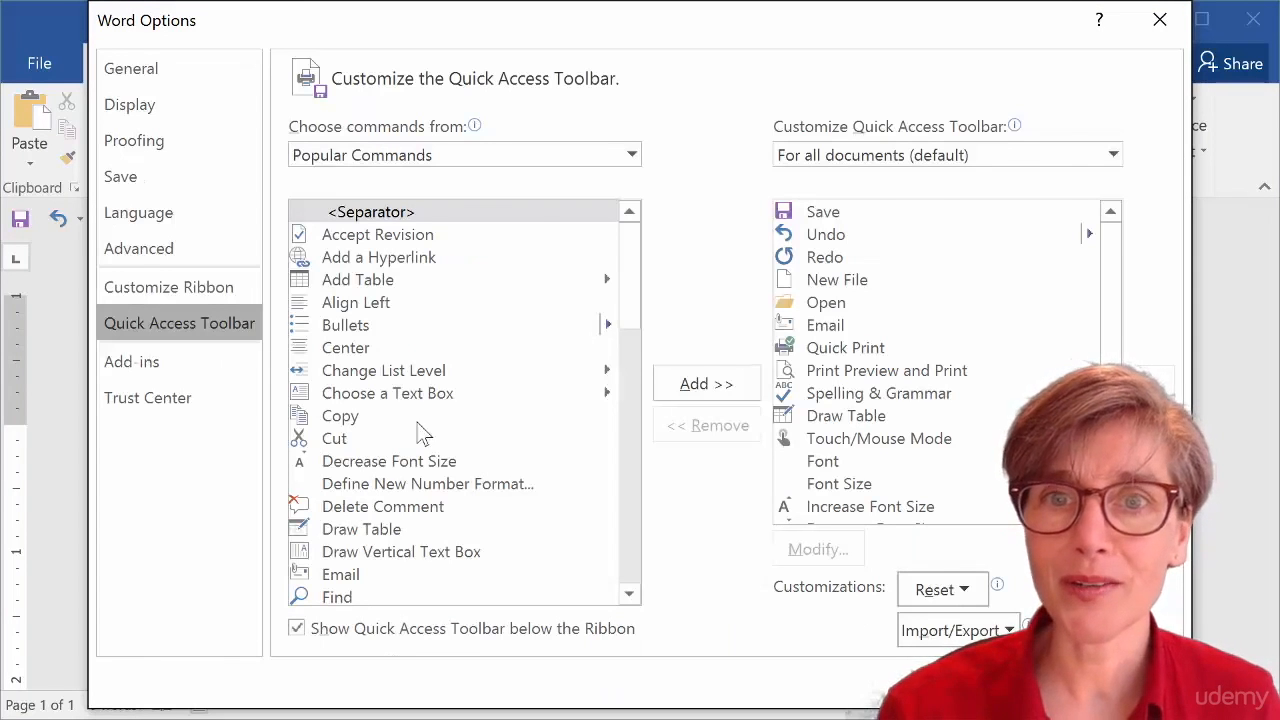
{"action": "mouse_move", "coordinate": [443, 150]}
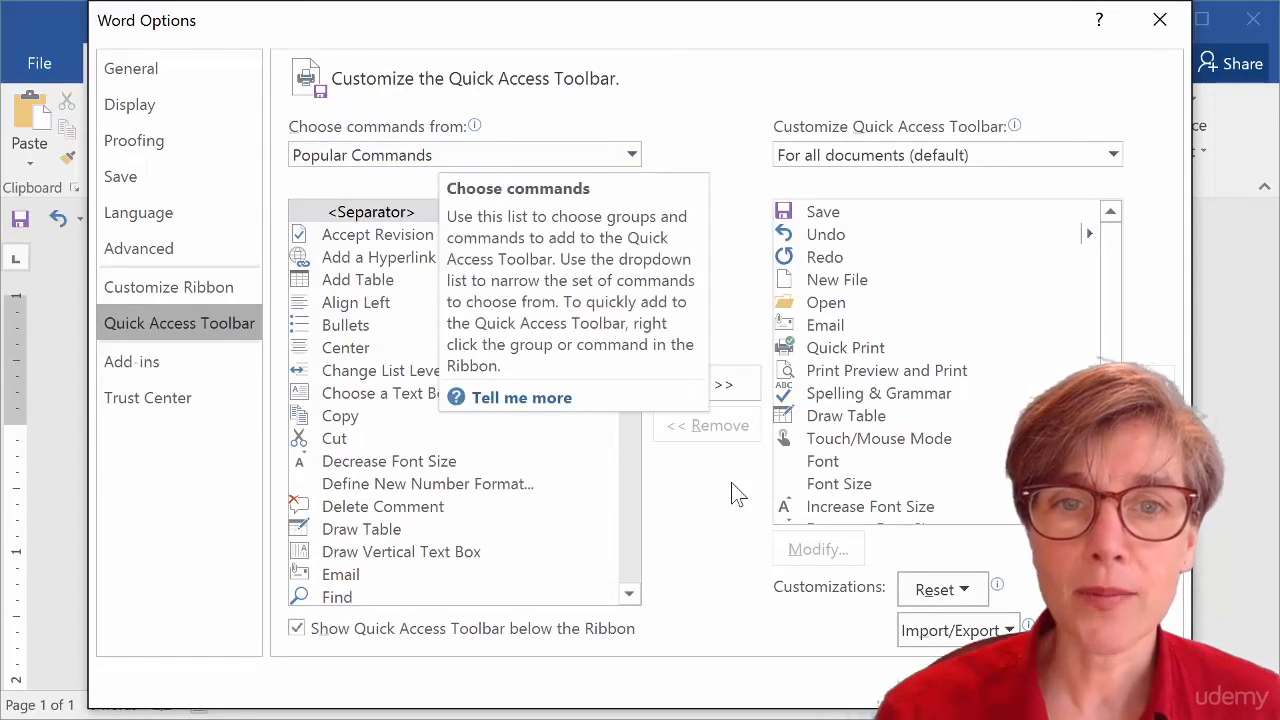
{"action": "left_click_drag", "start_coordinate": [623, 292], "coordinate": [625, 575]}
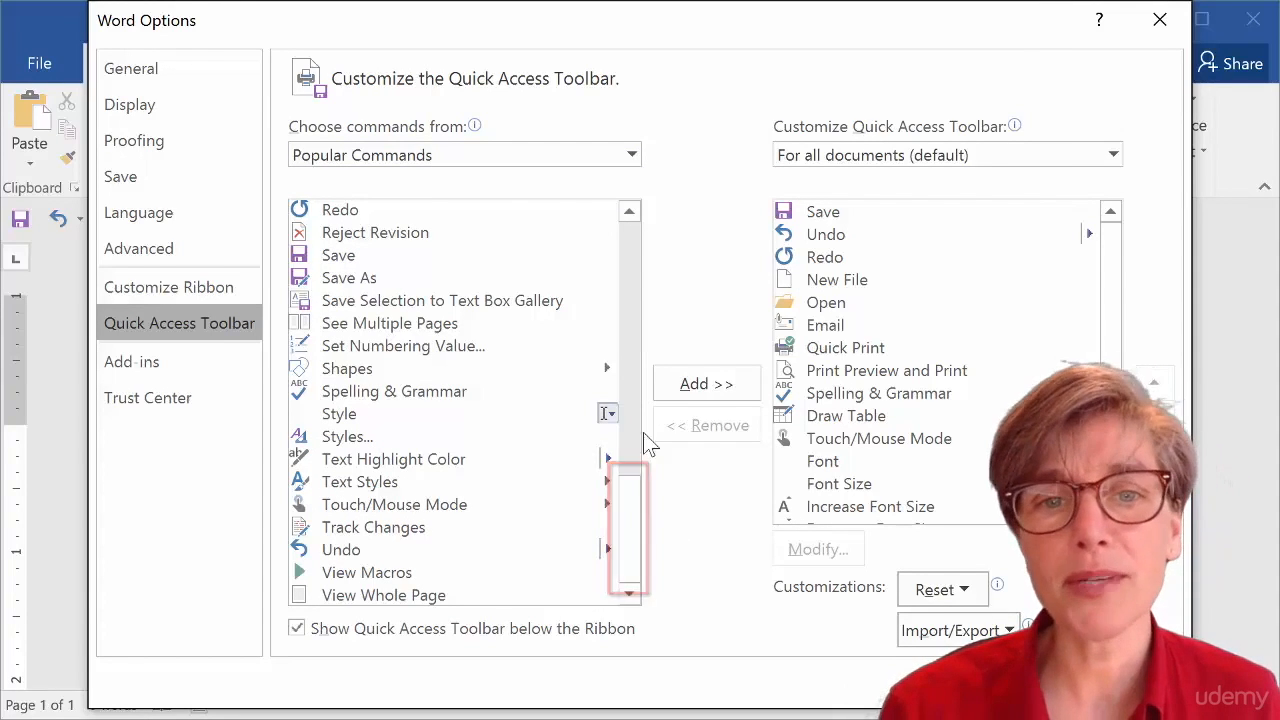
{"action": "left_click_drag", "start_coordinate": [634, 531], "coordinate": [640, 265]}
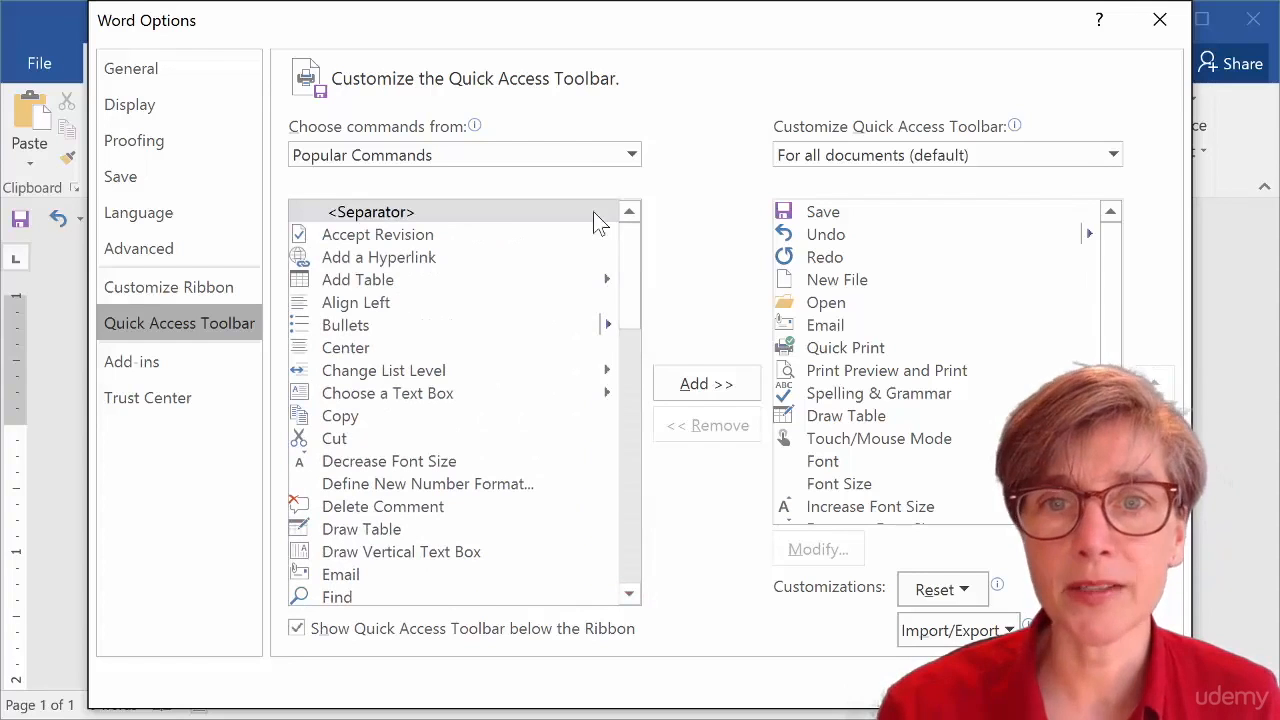
{"action": "left_click", "coordinate": [447, 160]}
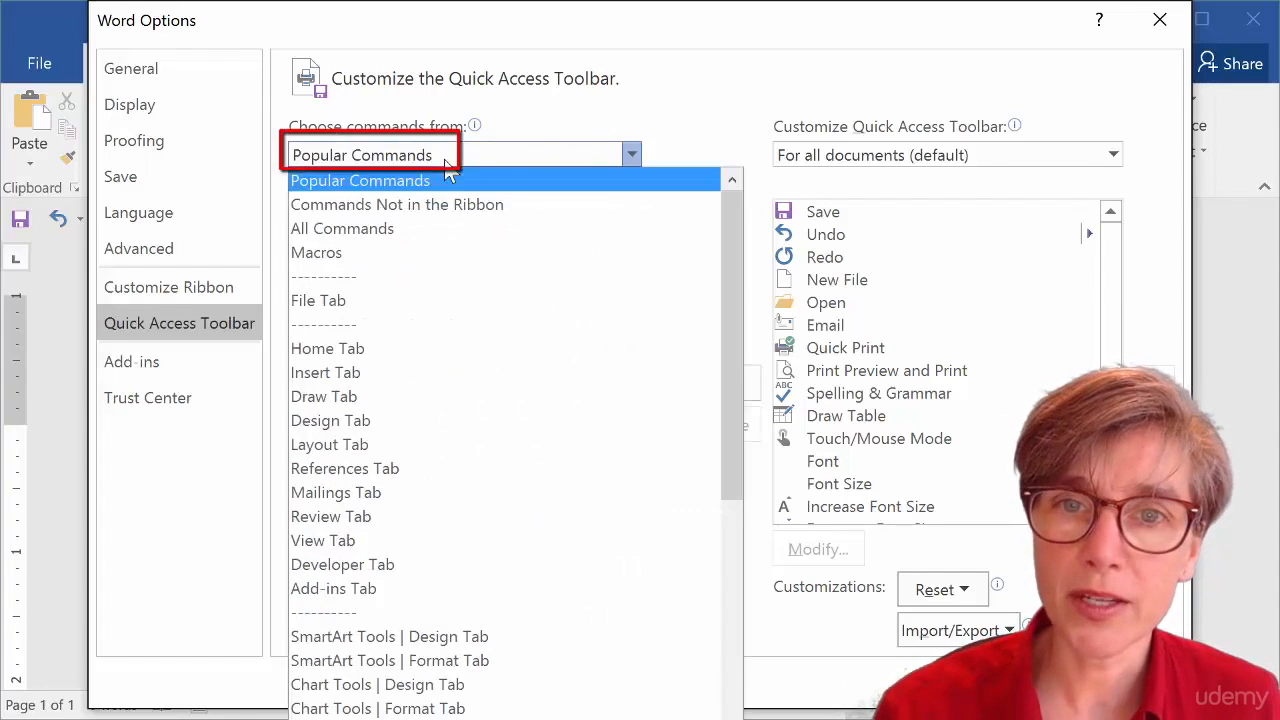
{"action": "left_click", "coordinate": [402, 226]}
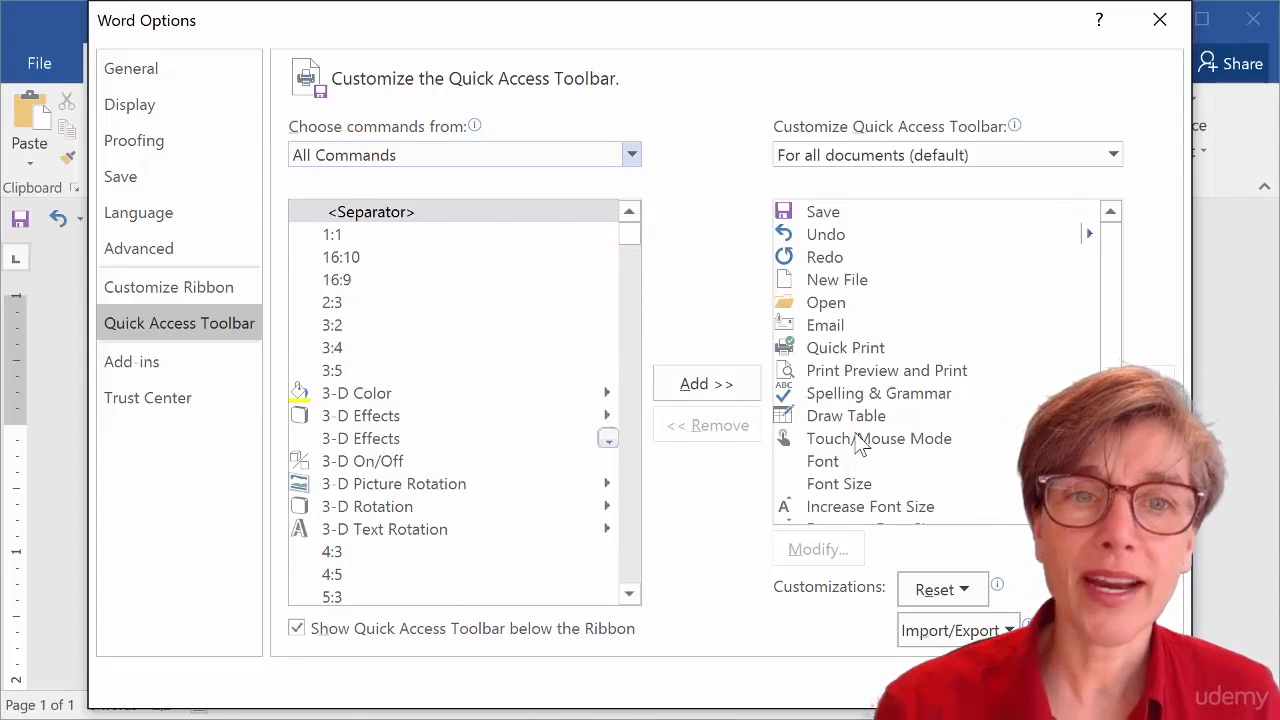
Add Save As to the Quick Access Toolbar from All Commands.
{"action": "left_click", "coordinate": [830, 214]}
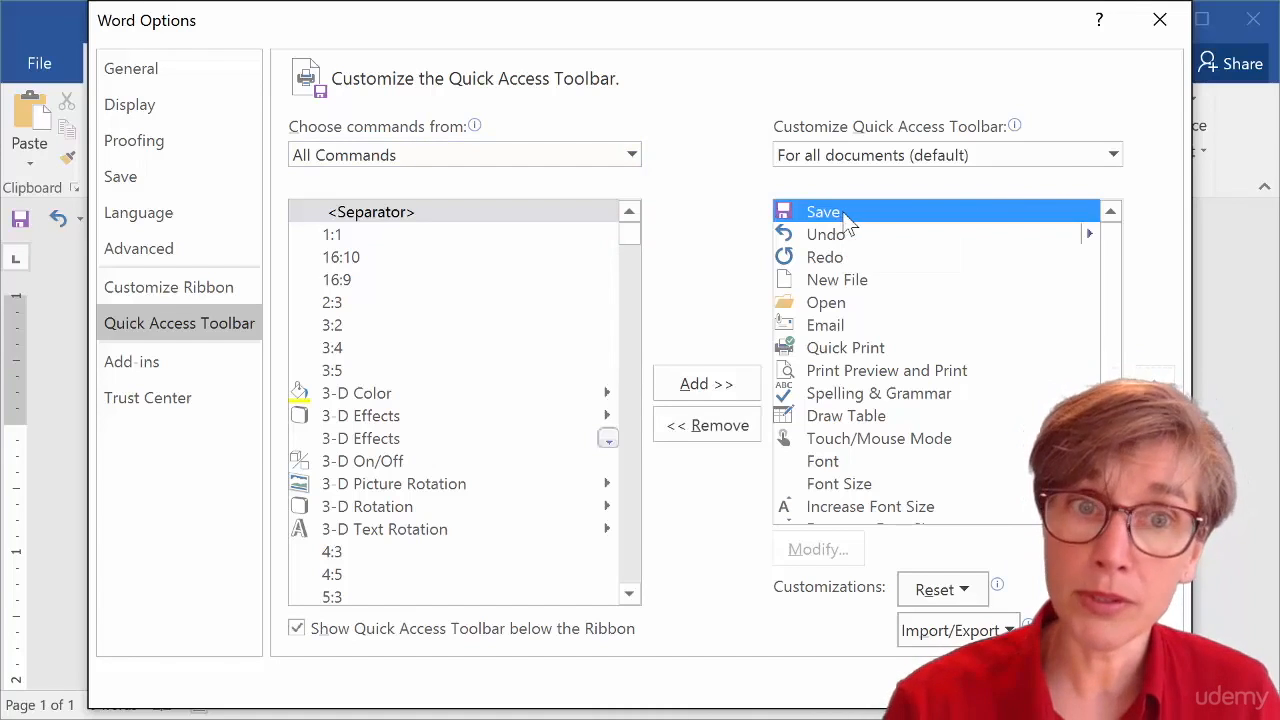
{"action": "left_click", "coordinate": [396, 327]}
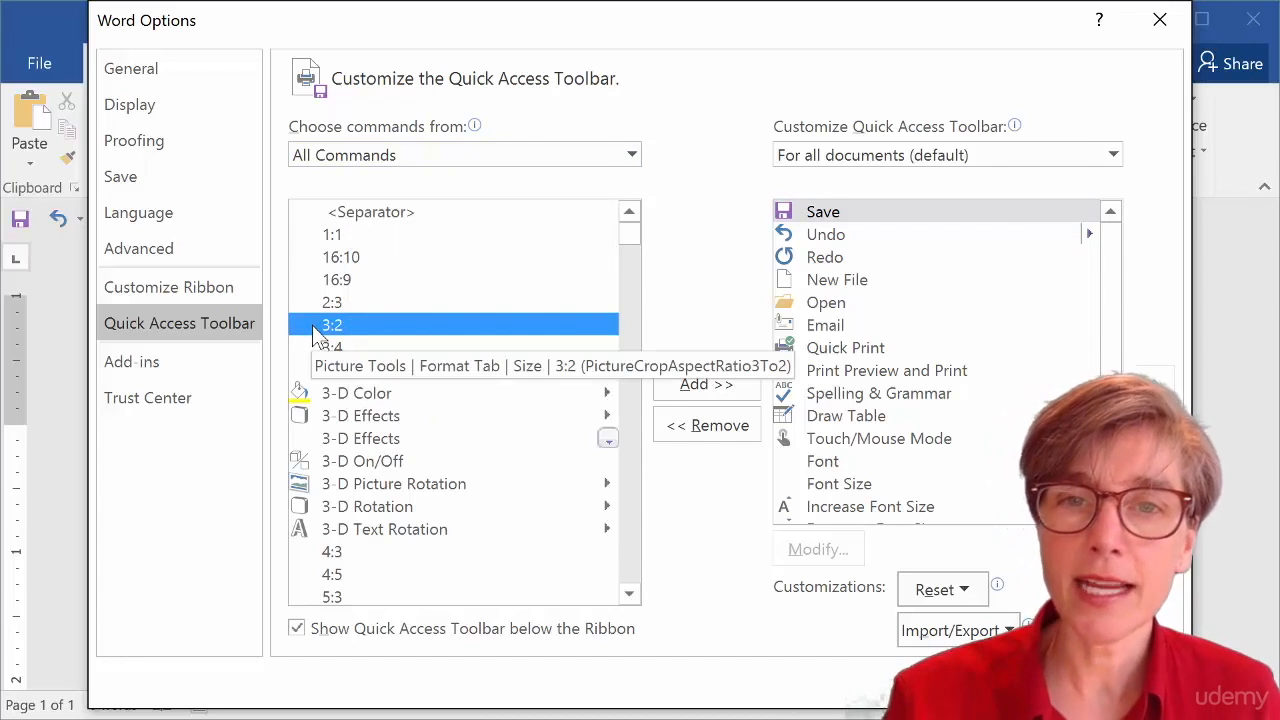
{"action": "type", "text": "save"}
{"action": "scroll", "coordinate": [409, 400], "scroll_direction": "down", "scroll_amount": 3}
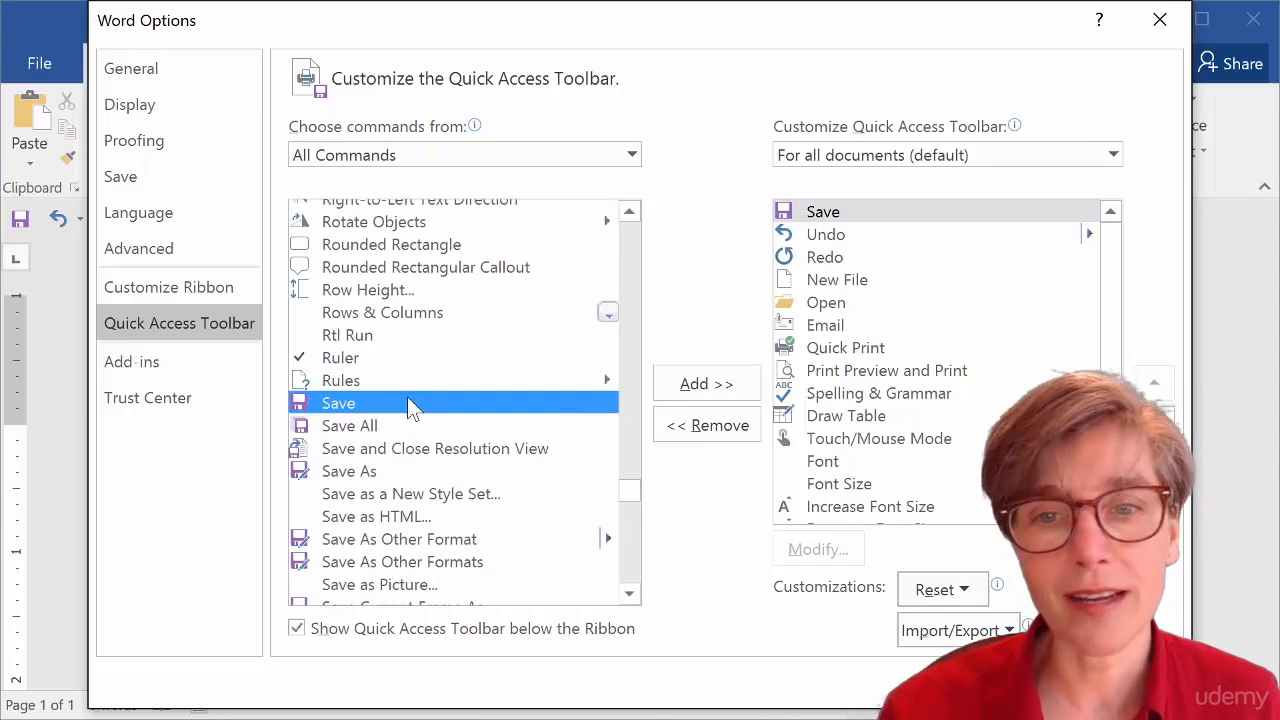
{"action": "scroll", "coordinate": [412, 405], "scroll_direction": "down", "scroll_amount": 1}
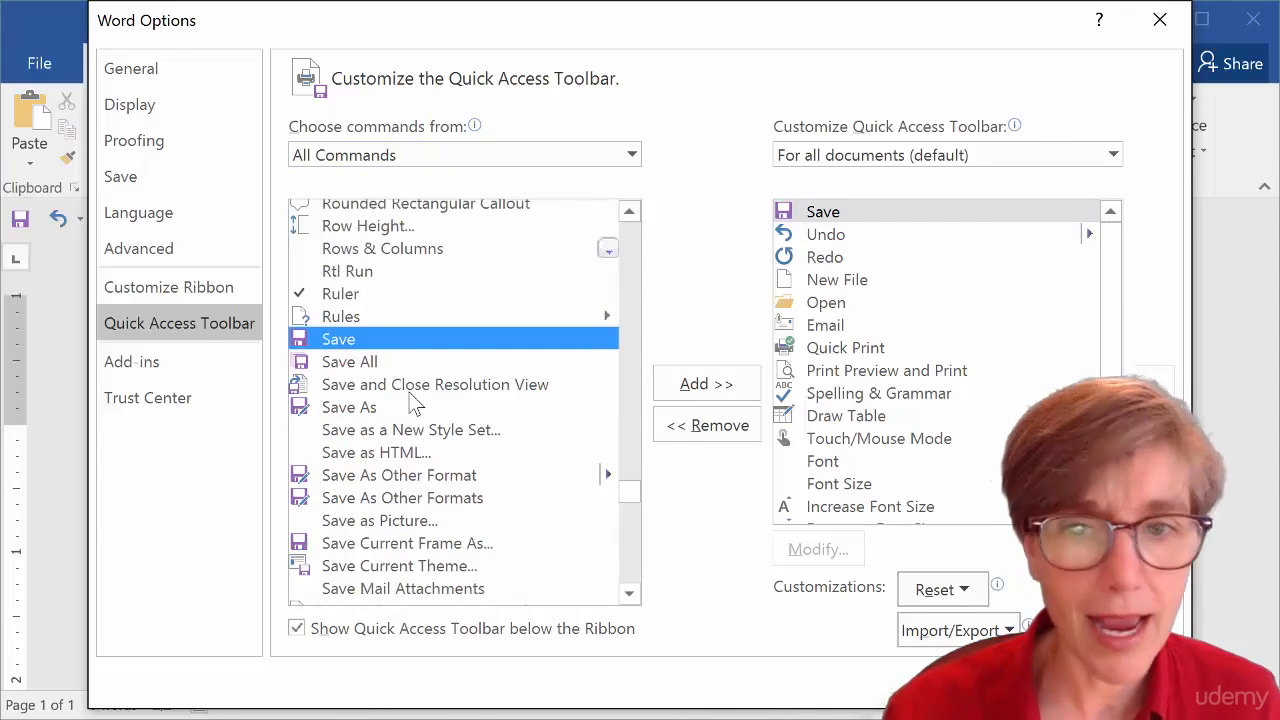
{"action": "left_click", "coordinate": [356, 409]}
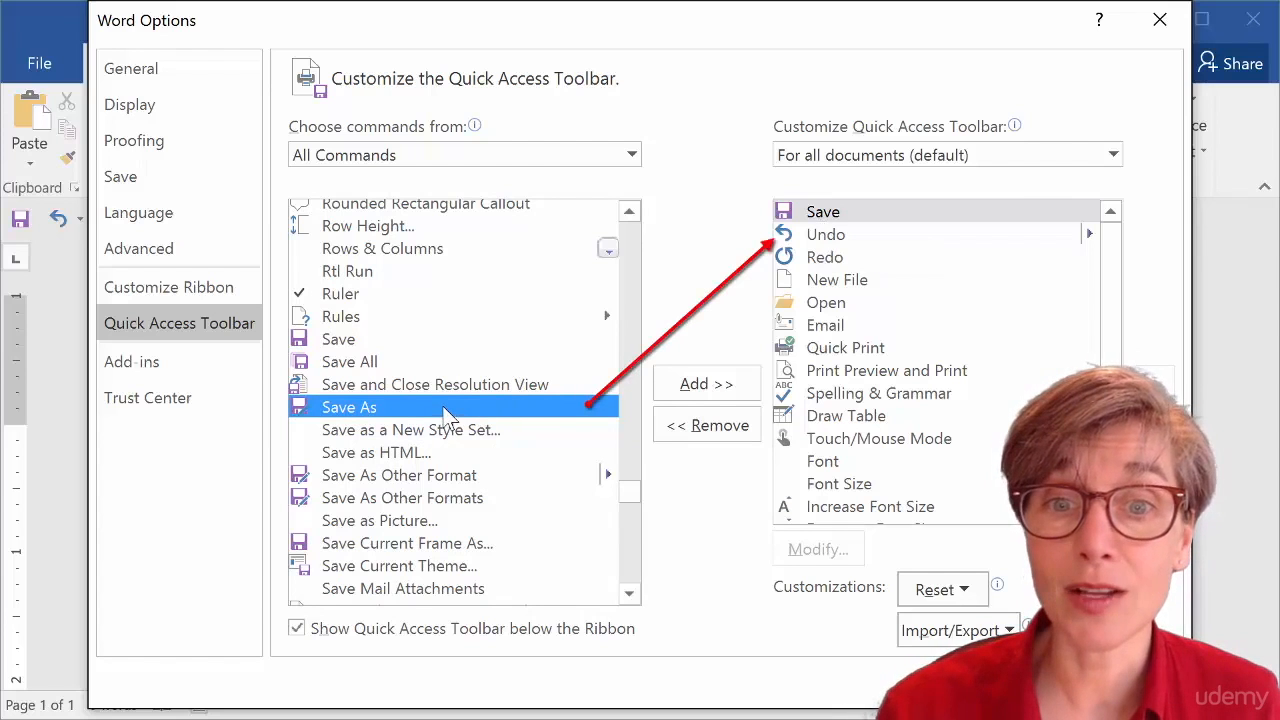
{"action": "double_click", "coordinate": [445, 409]}
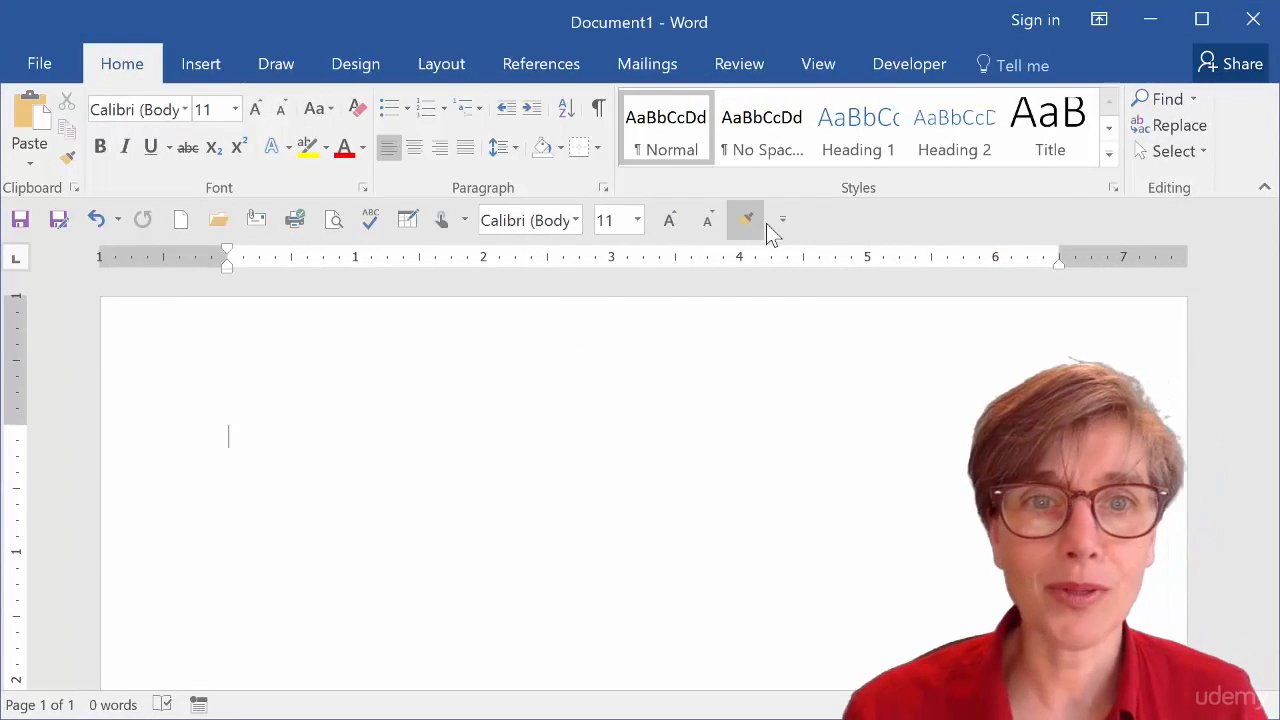
Import the Word Customizations.exportedUI file, replacing the existing Ribbon and Quick Access Toolbar customizations, and apply the options.
{"action": "left_click", "coordinate": [783, 221]}
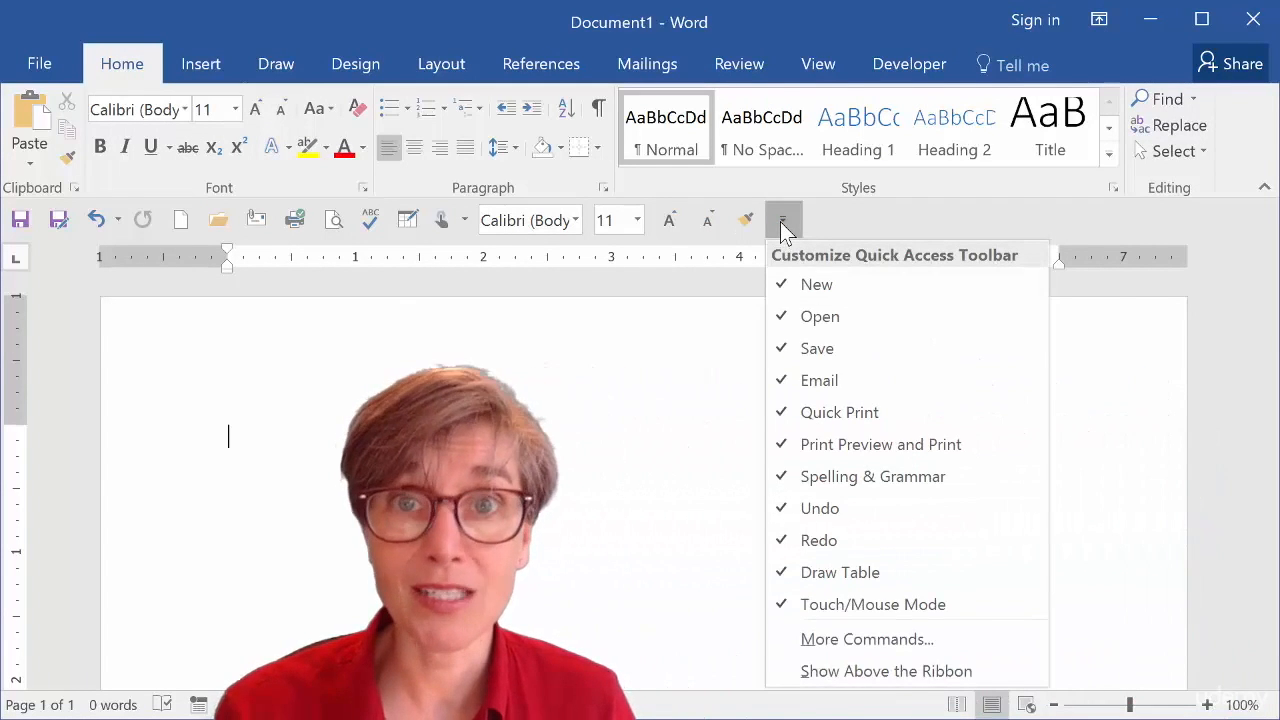
{"action": "left_click", "coordinate": [858, 641]}
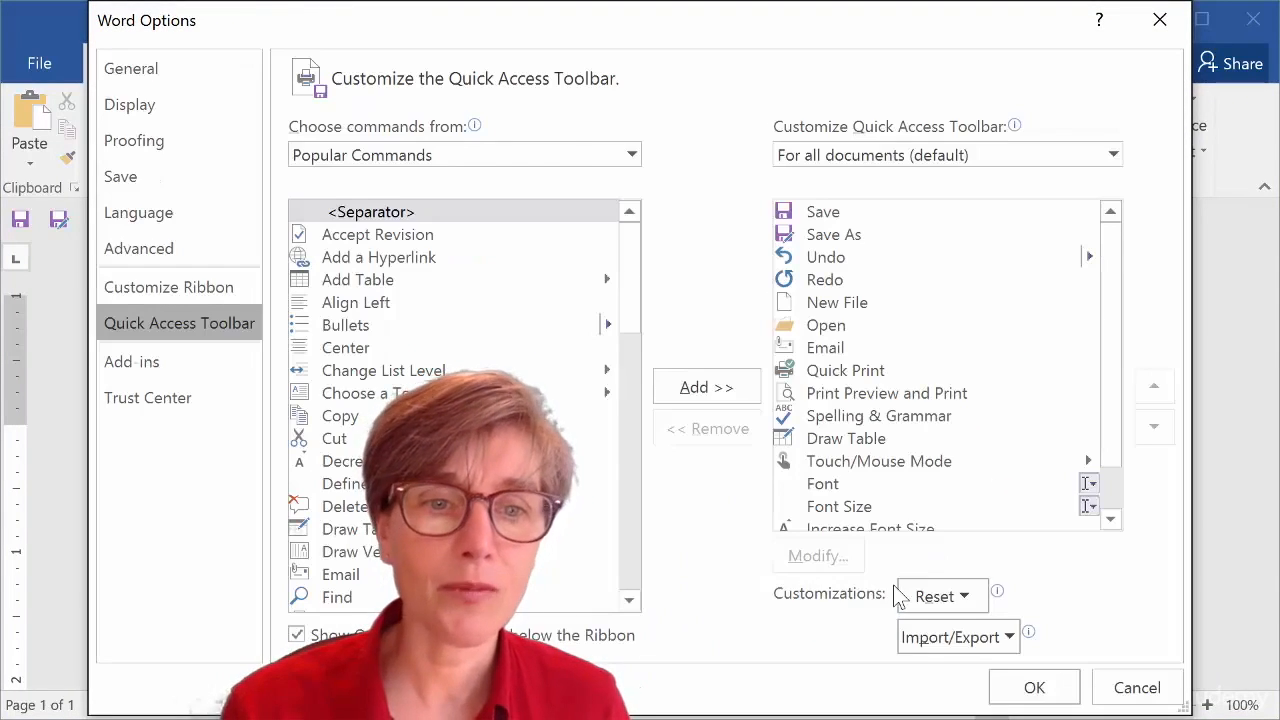
{"action": "left_click", "coordinate": [1018, 645]}
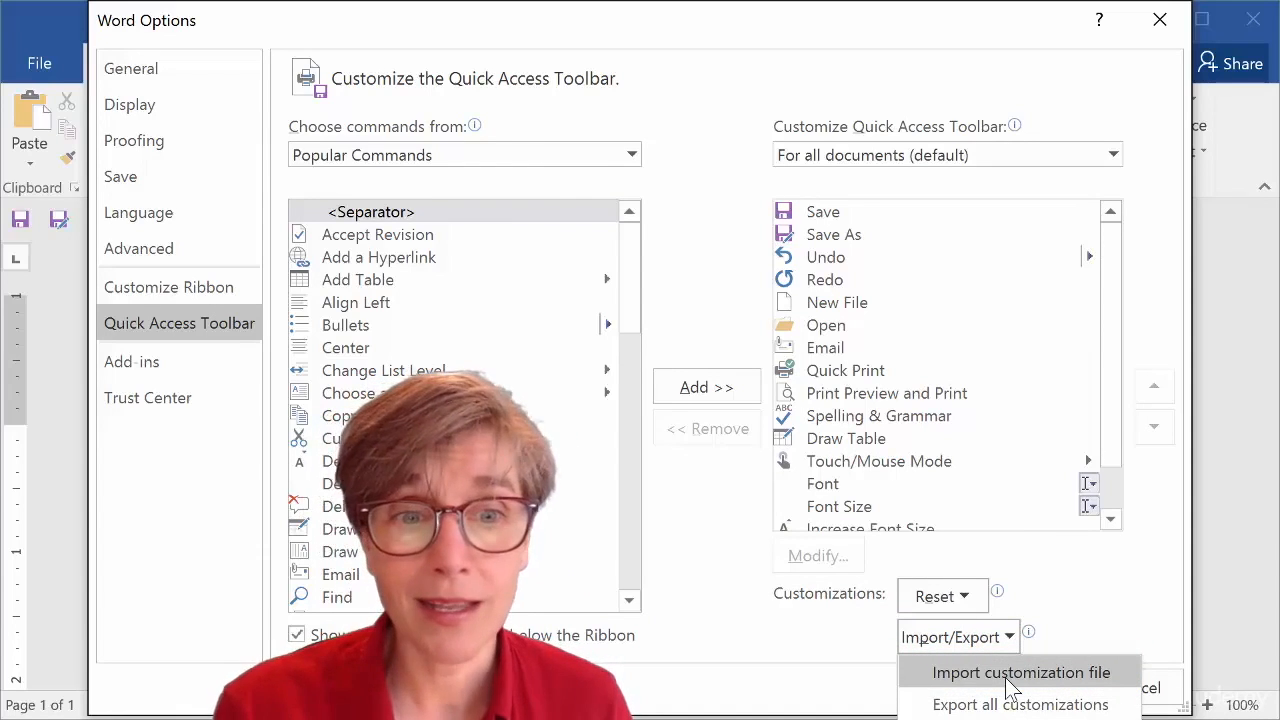
{"action": "left_click", "coordinate": [1010, 685]}
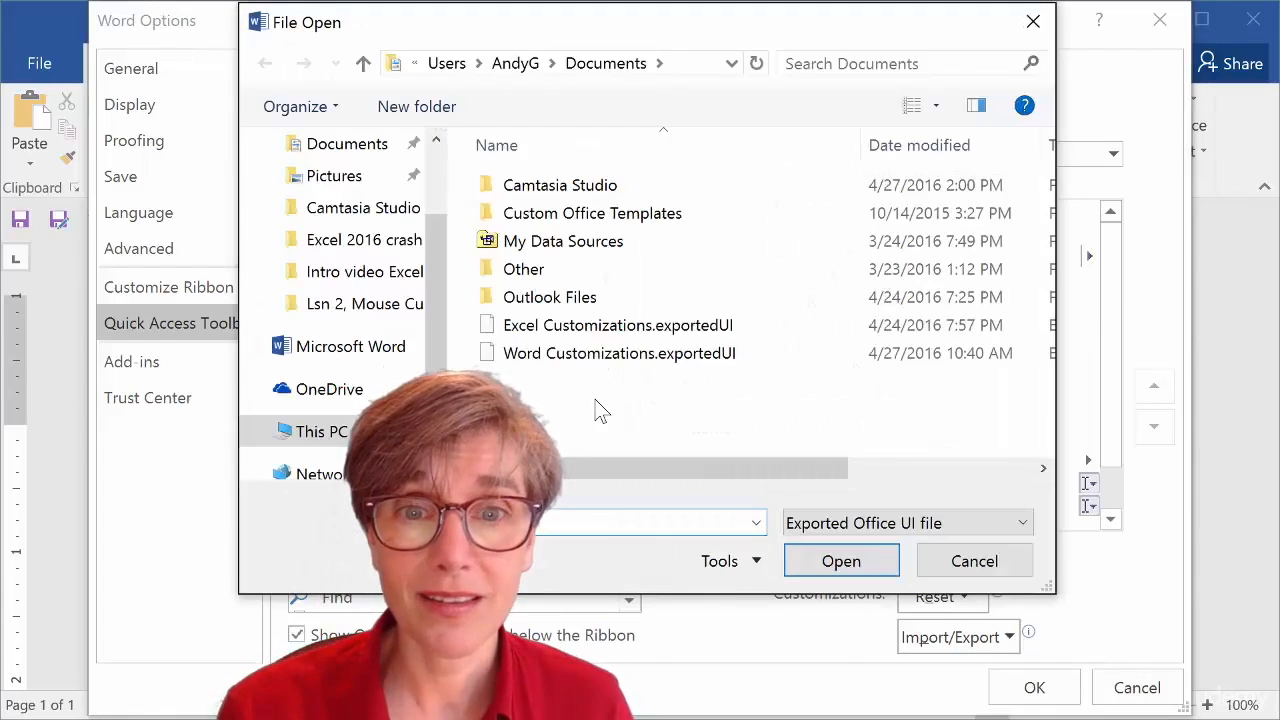
{"action": "left_click", "coordinate": [537, 352]}
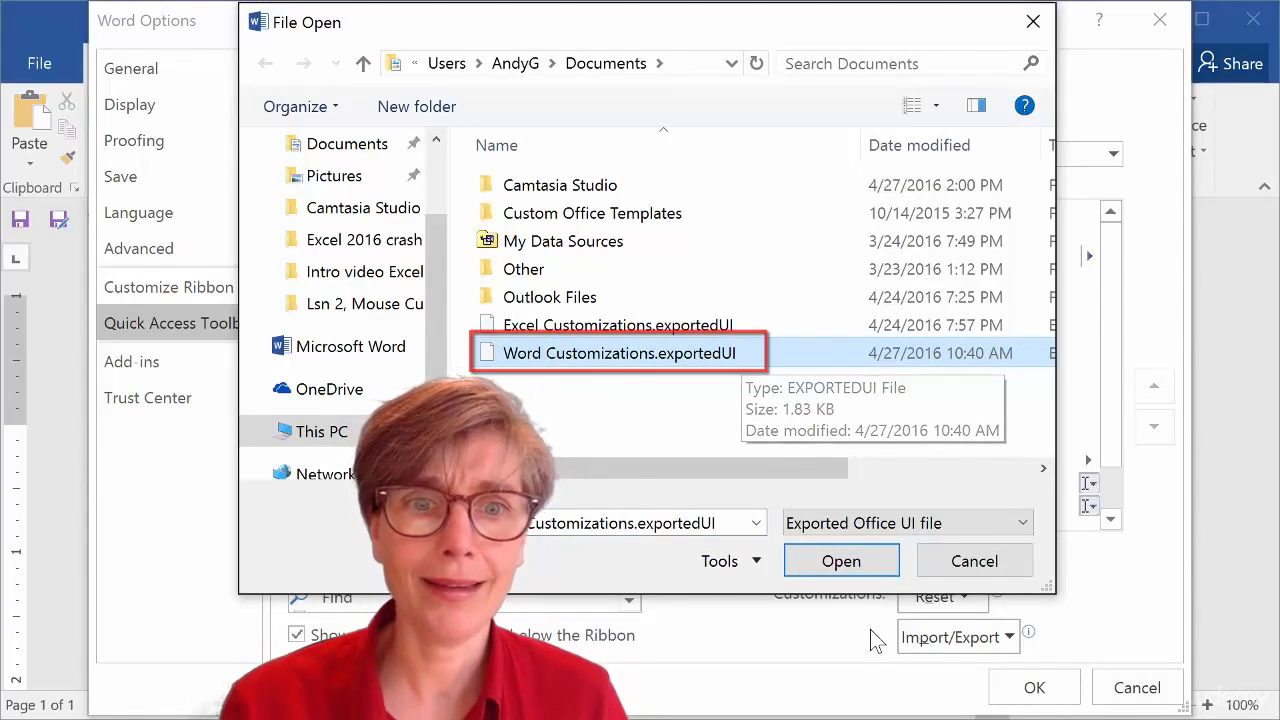
{"action": "left_click", "coordinate": [857, 562]}
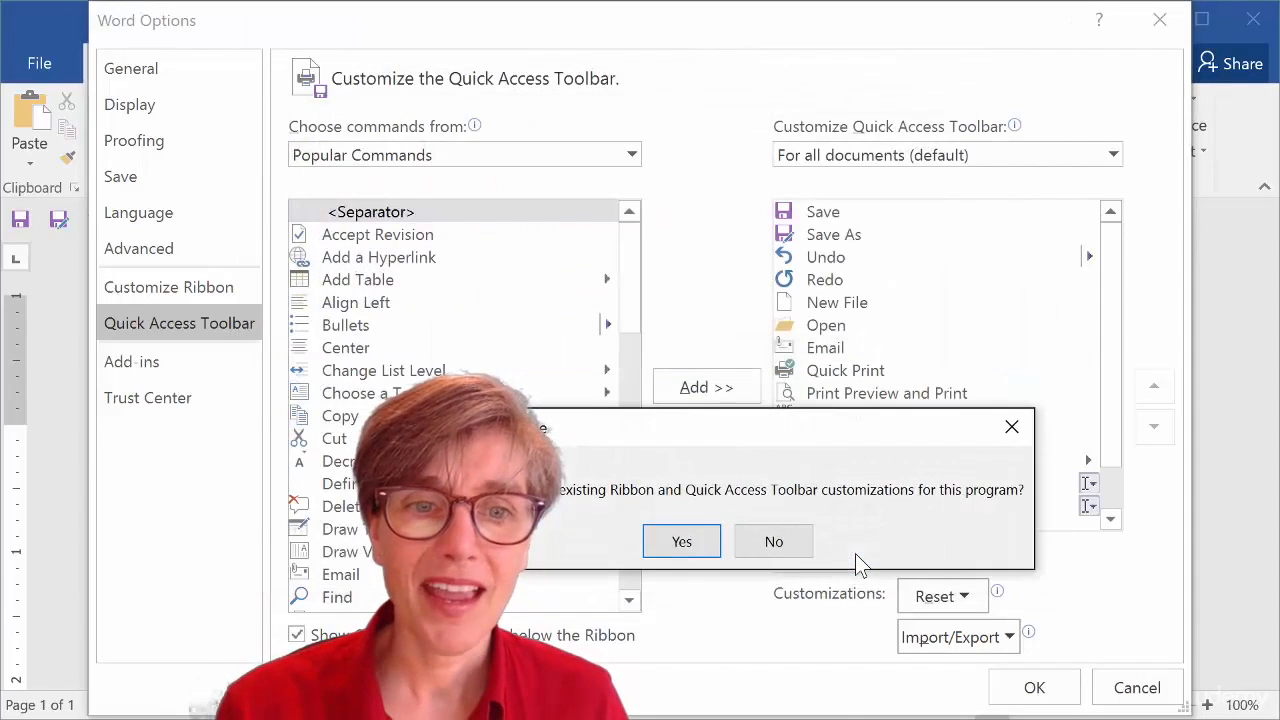
{"action": "left_click", "coordinate": [688, 546]}
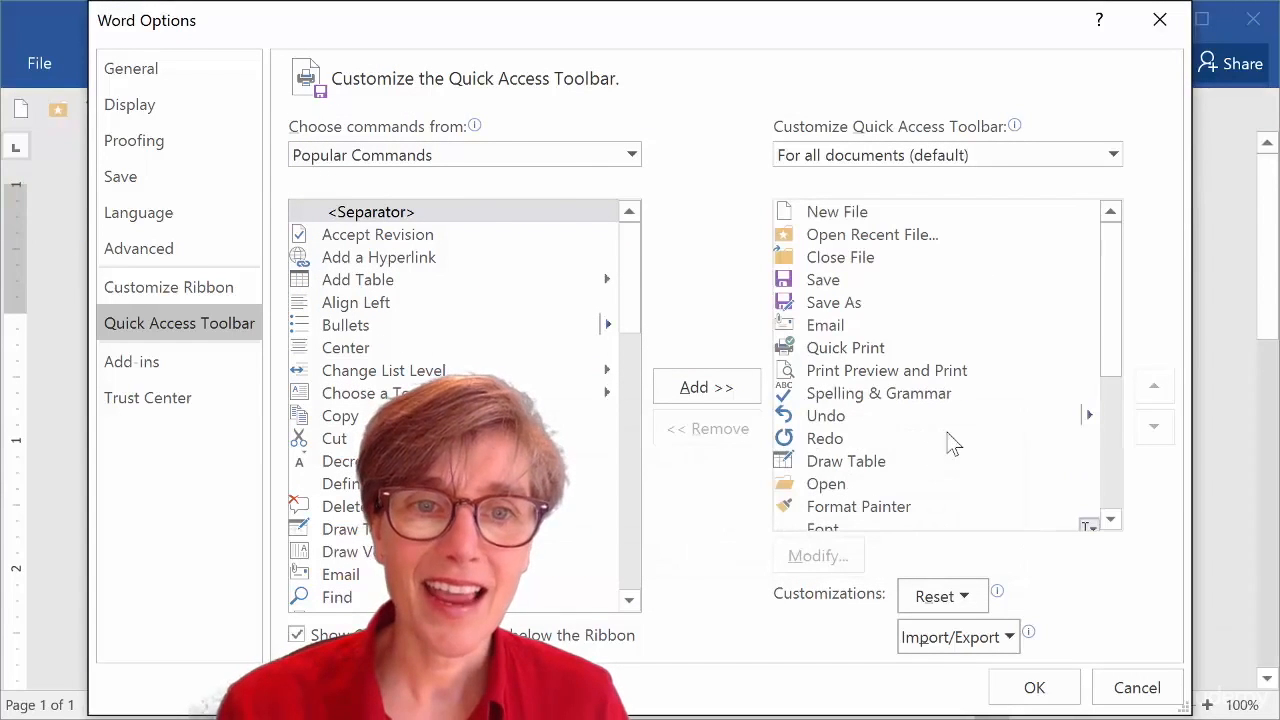
{"action": "left_click_drag", "start_coordinate": [1110, 318], "coordinate": [1113, 487]}
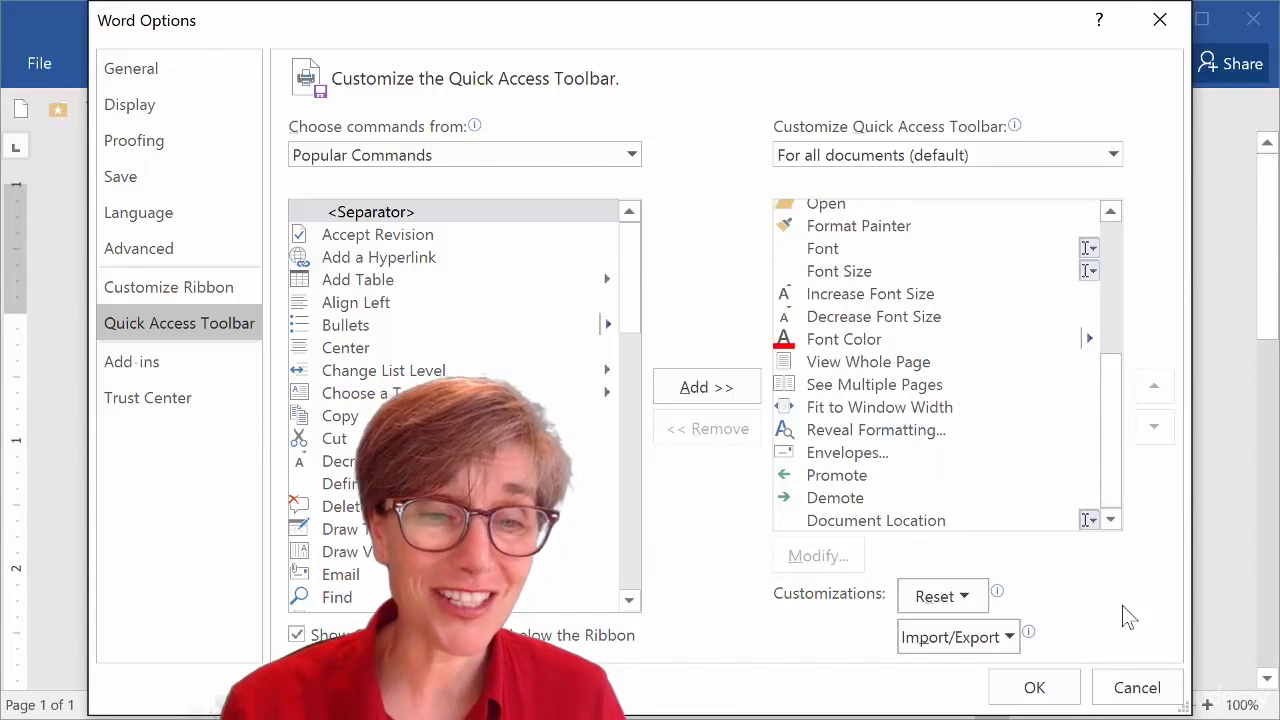
{"action": "left_click", "coordinate": [1044, 695]}
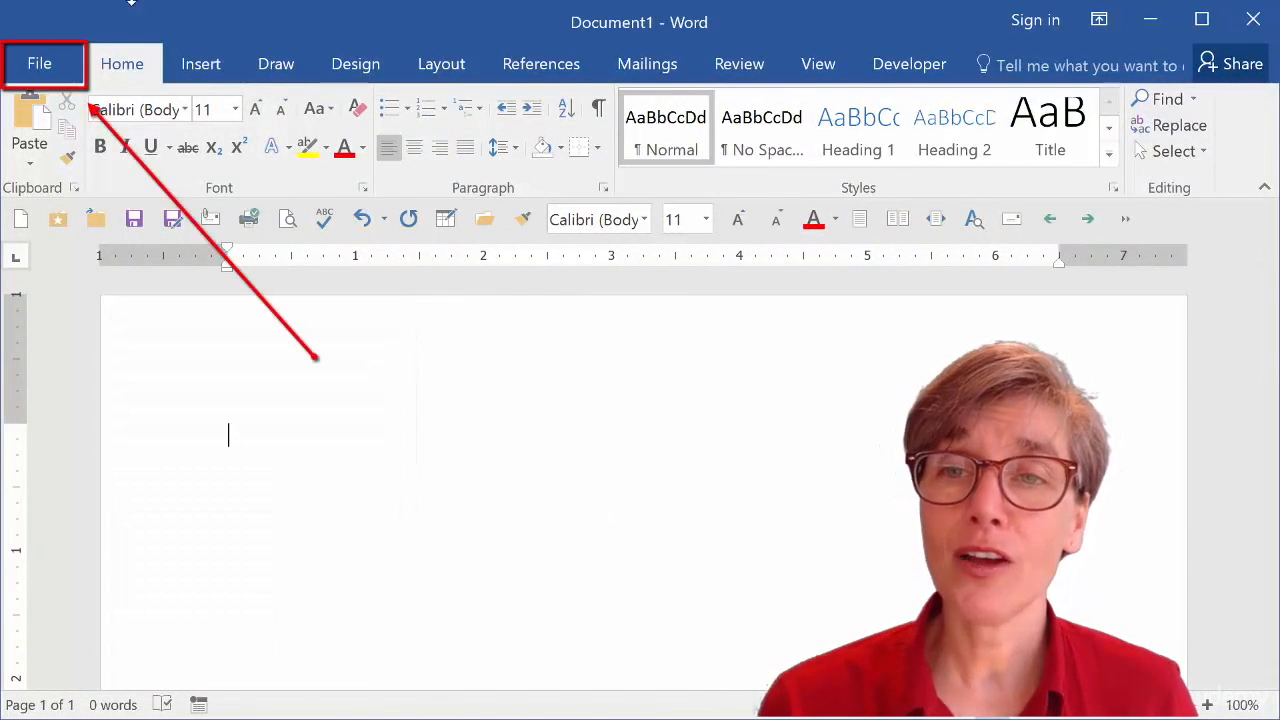
Examine the Protect Document and Manage Document options on the File Info page.
{"action": "left_click", "coordinate": [60, 72]}
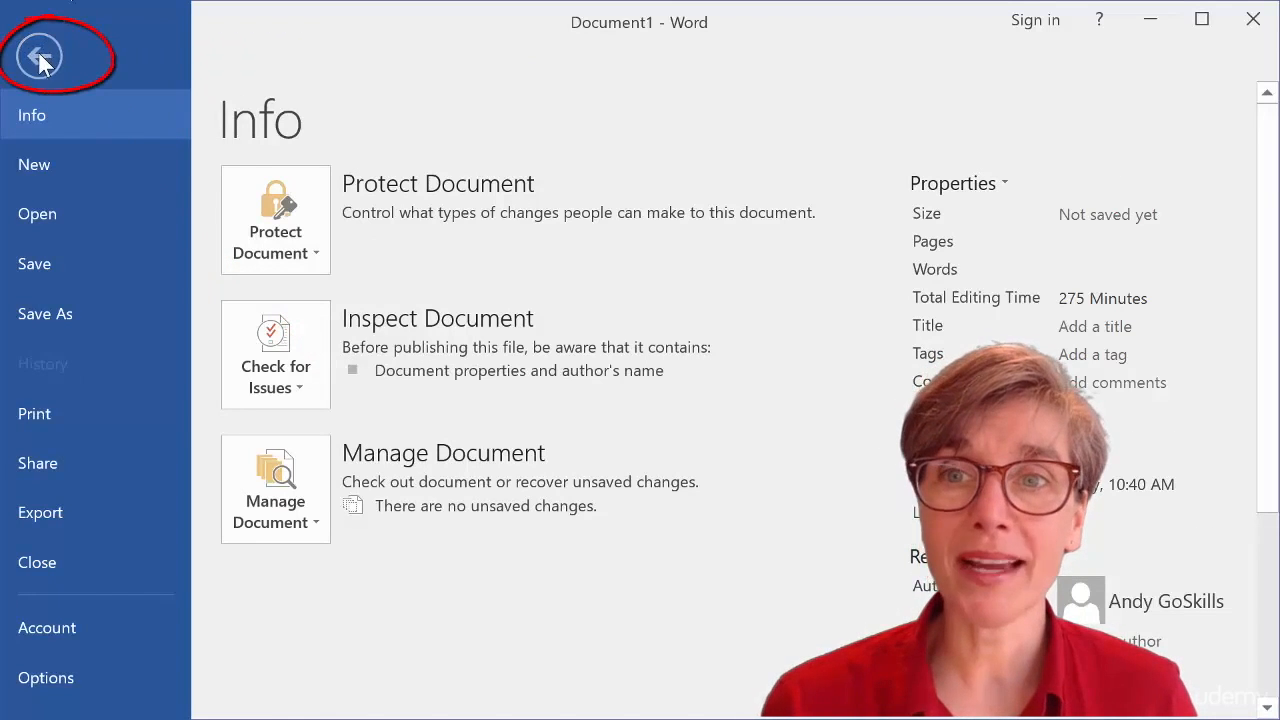
{"action": "left_click", "coordinate": [40, 57]}
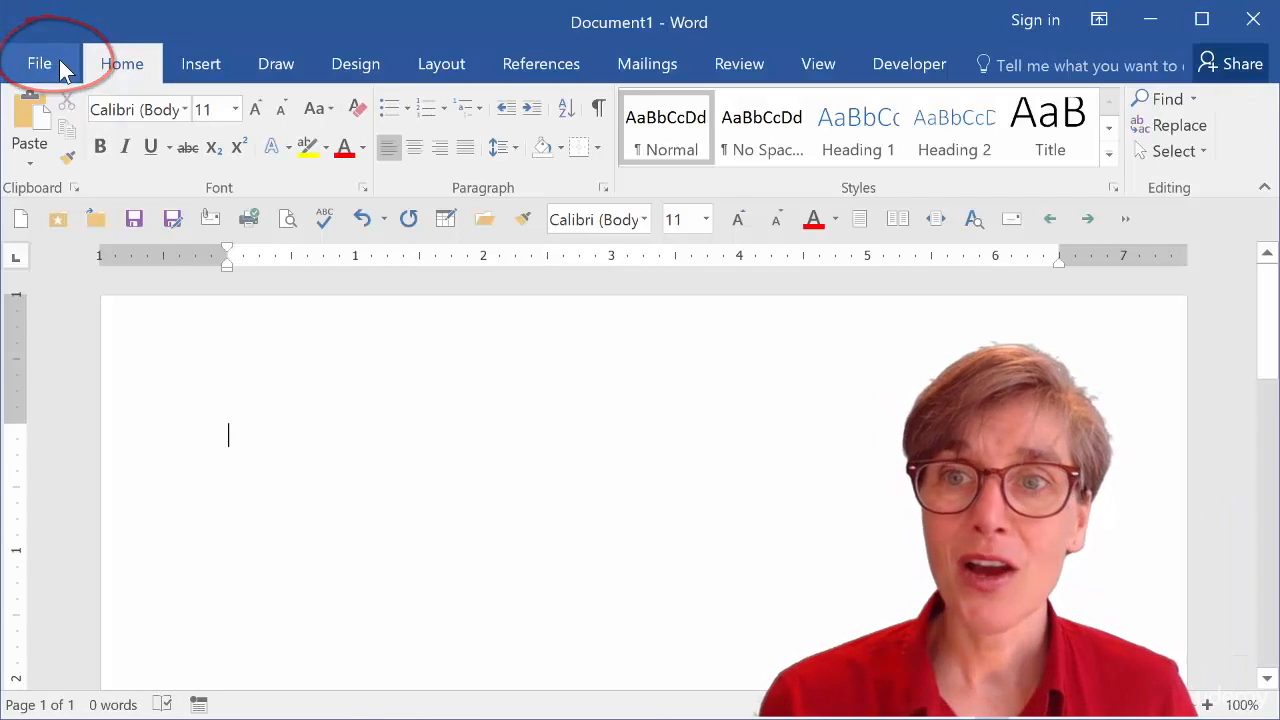
{"action": "left_click", "coordinate": [61, 76]}
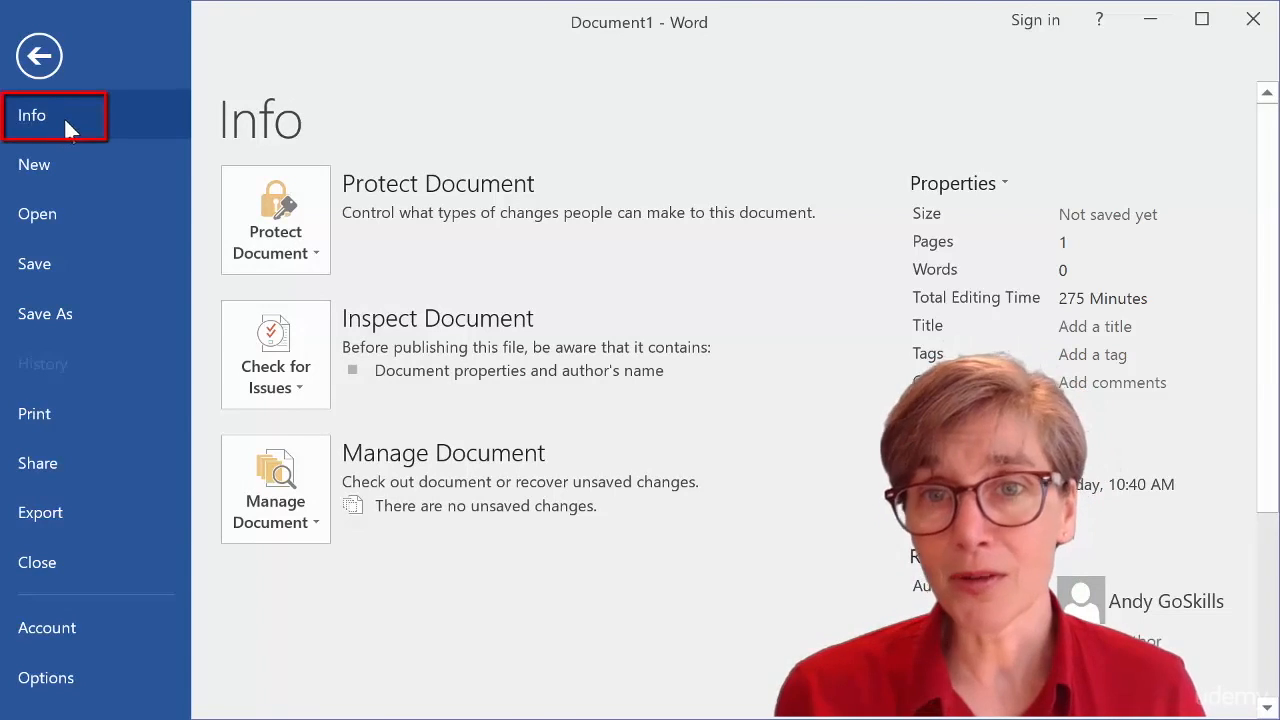
{"action": "left_click", "coordinate": [298, 218]}
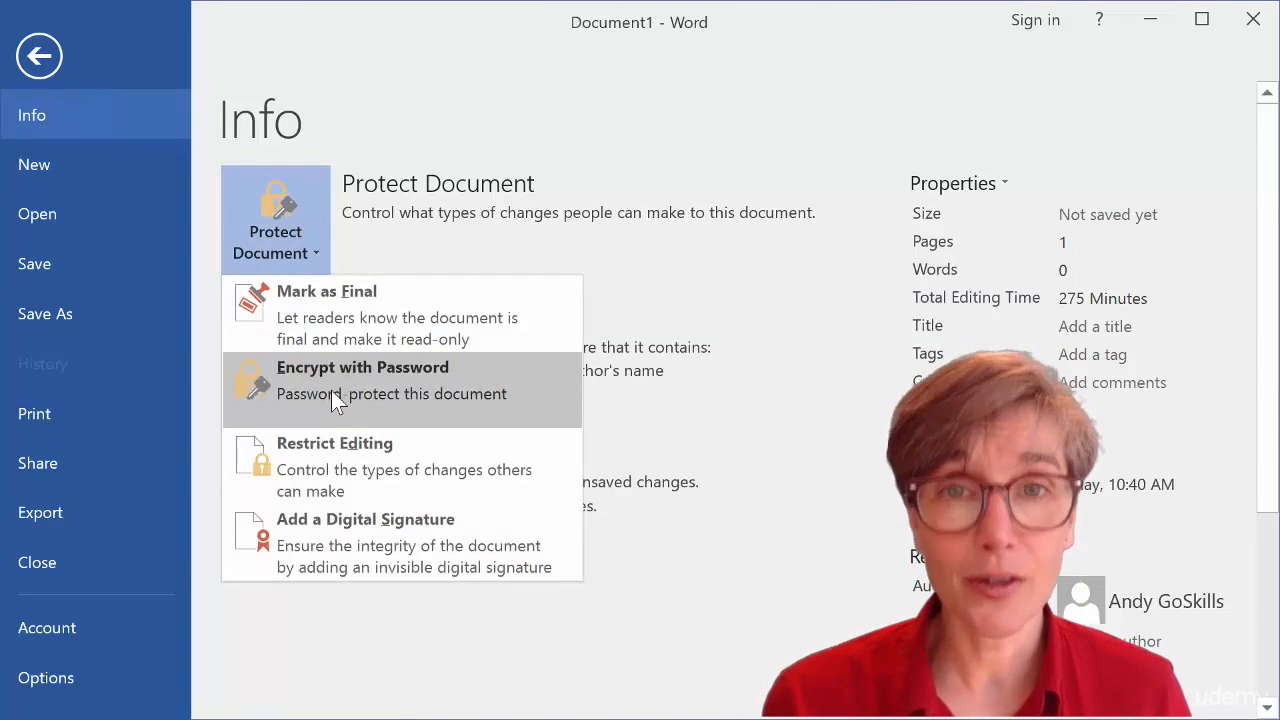
{"action": "left_click", "coordinate": [742, 378]}
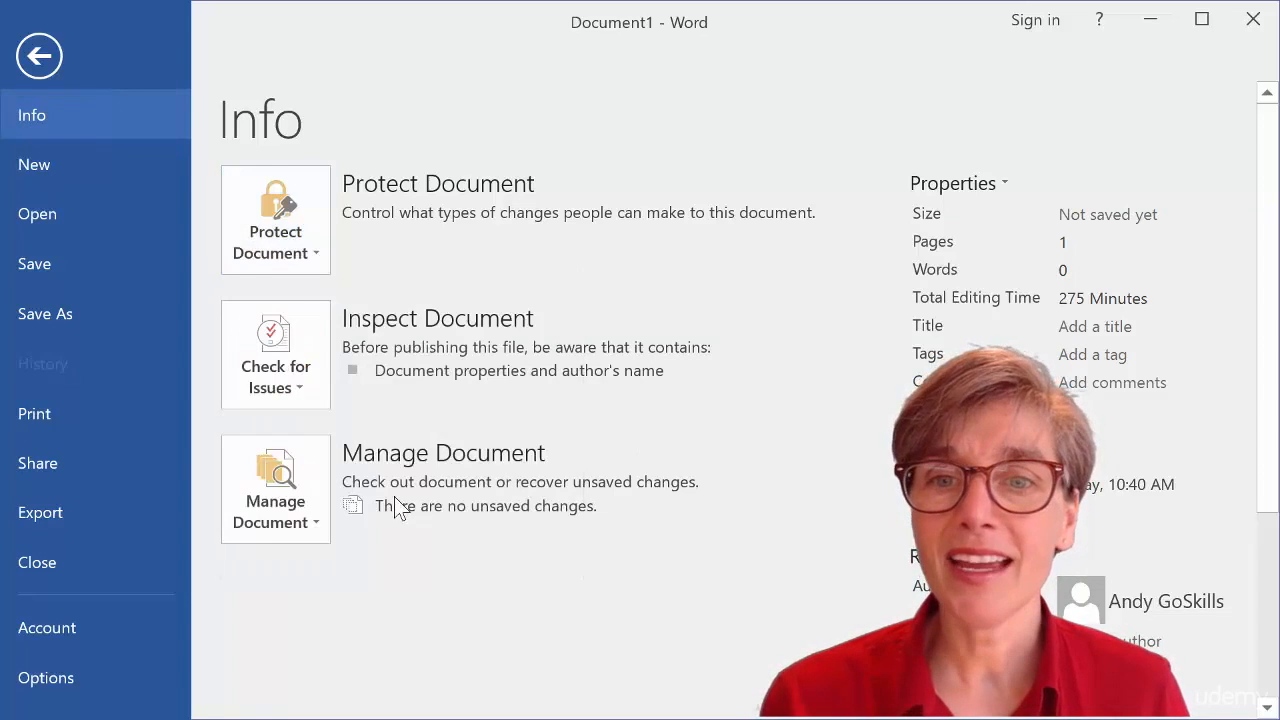
{"action": "left_click", "coordinate": [309, 505]}
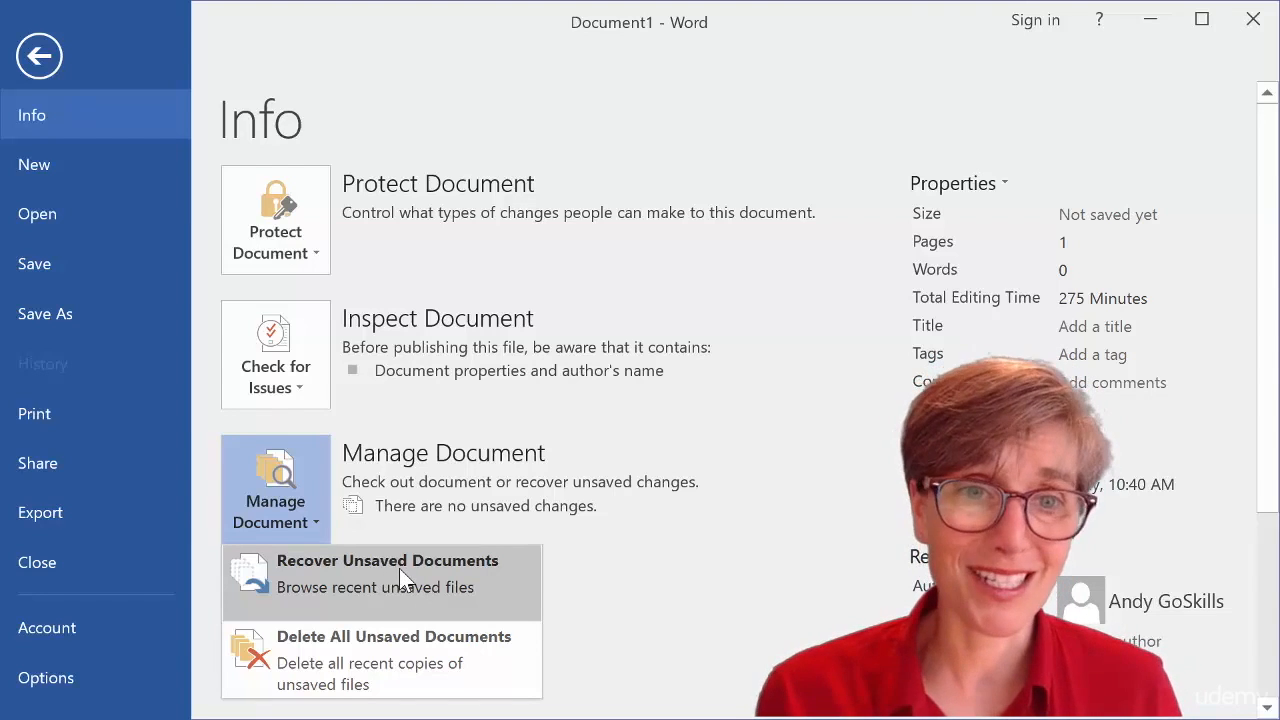
{"action": "left_click", "coordinate": [819, 411]}
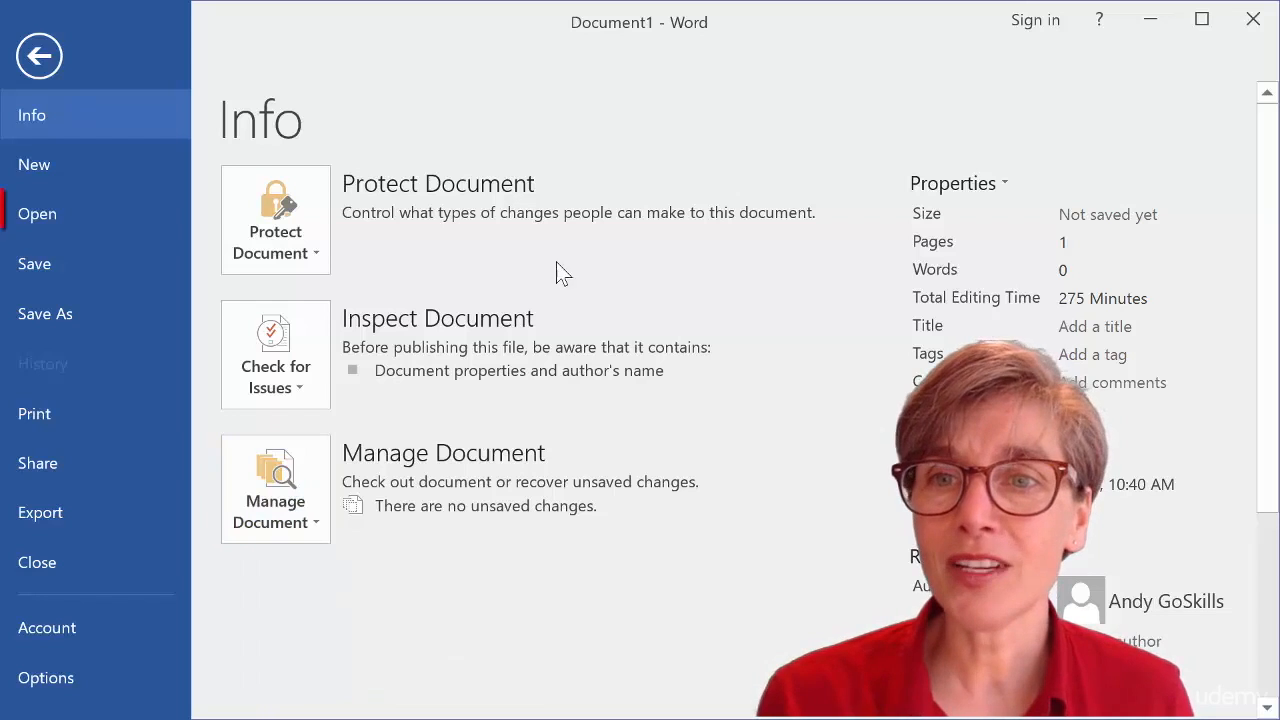
Pin the Sect 3, Lsn 19, Textbox - Building Blocks document in the recent documents list.
{"action": "left_click", "coordinate": [47, 214]}
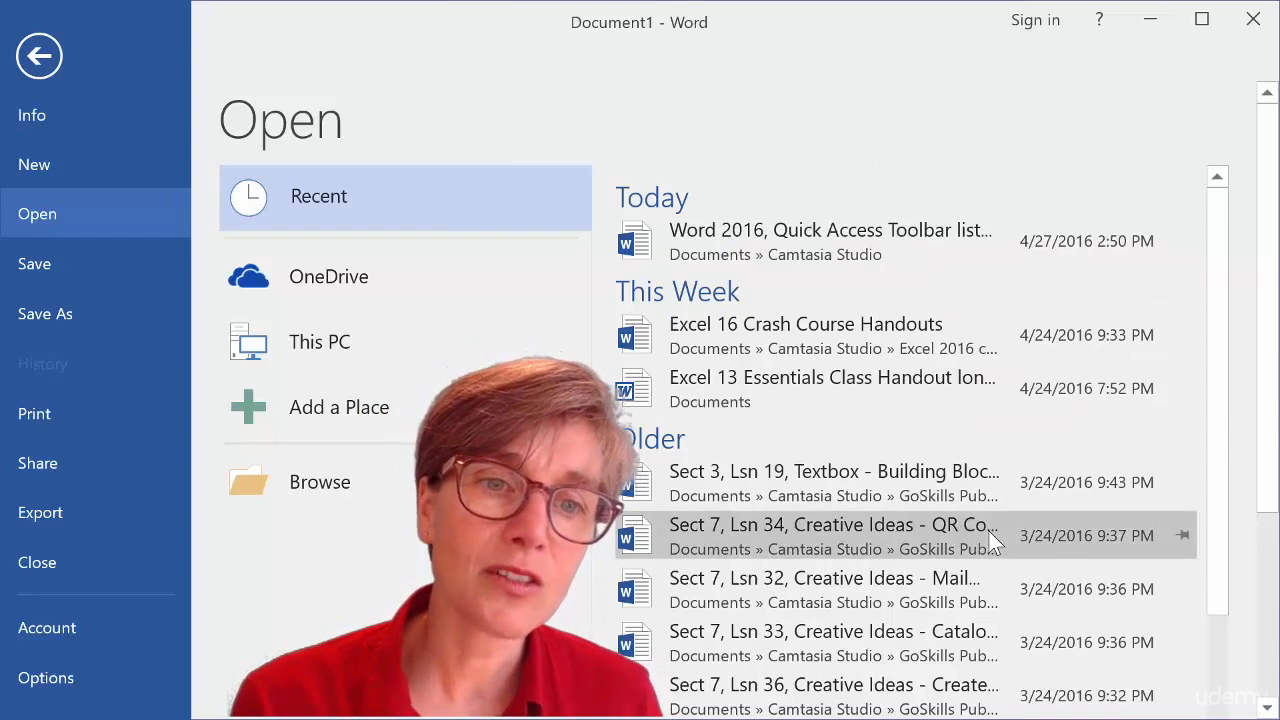
{"action": "left_click", "coordinate": [1182, 536]}
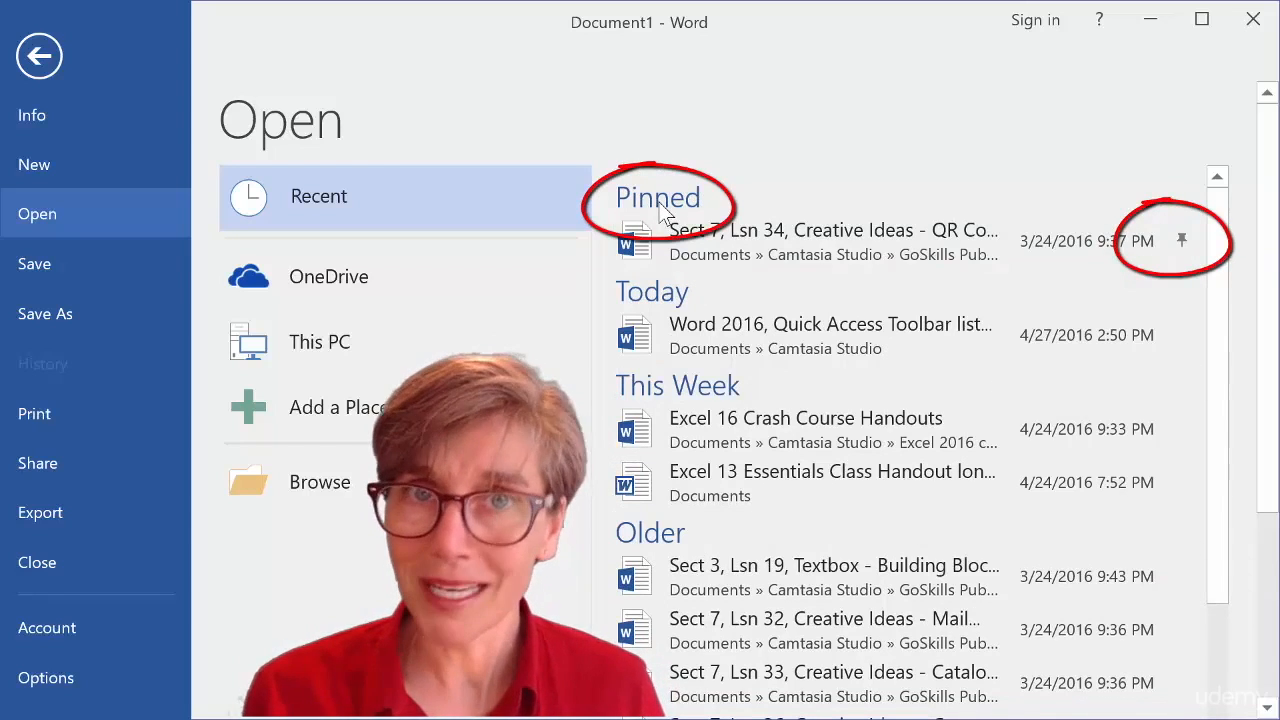
{"action": "left_click", "coordinate": [1183, 241]}
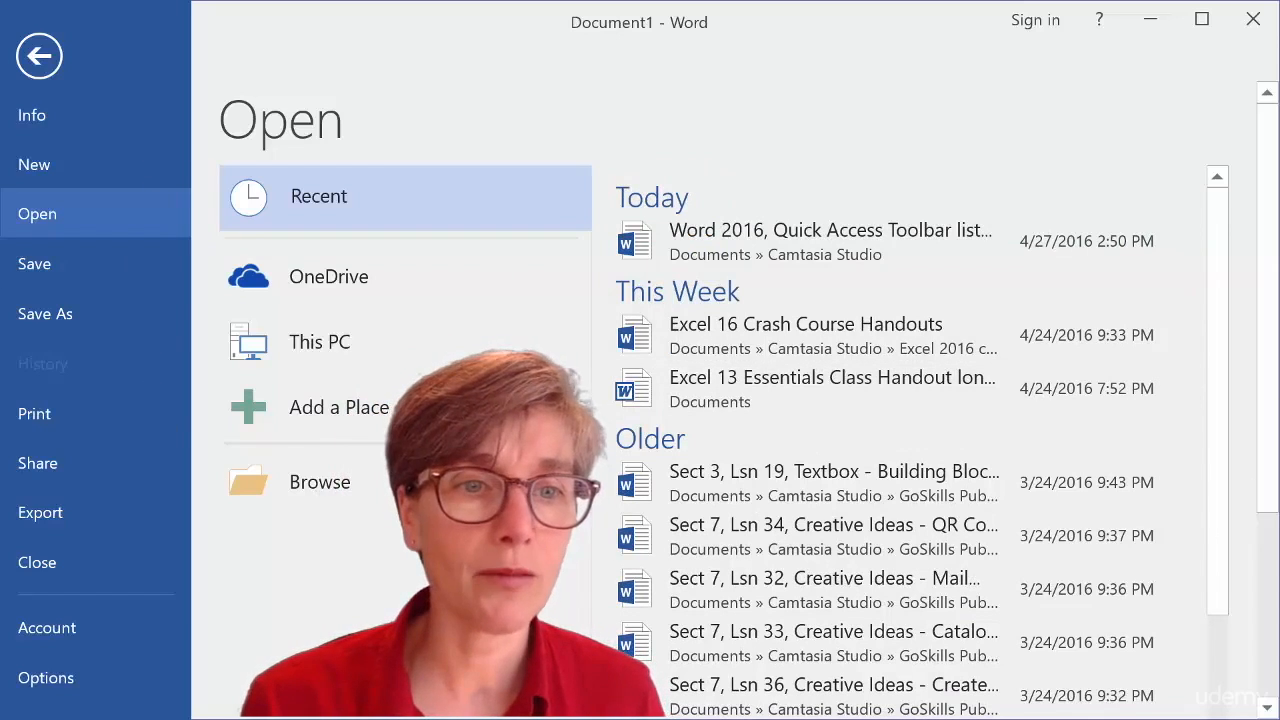
{"action": "left_click_drag", "start_coordinate": [1268, 405], "coordinate": [1268, 622]}
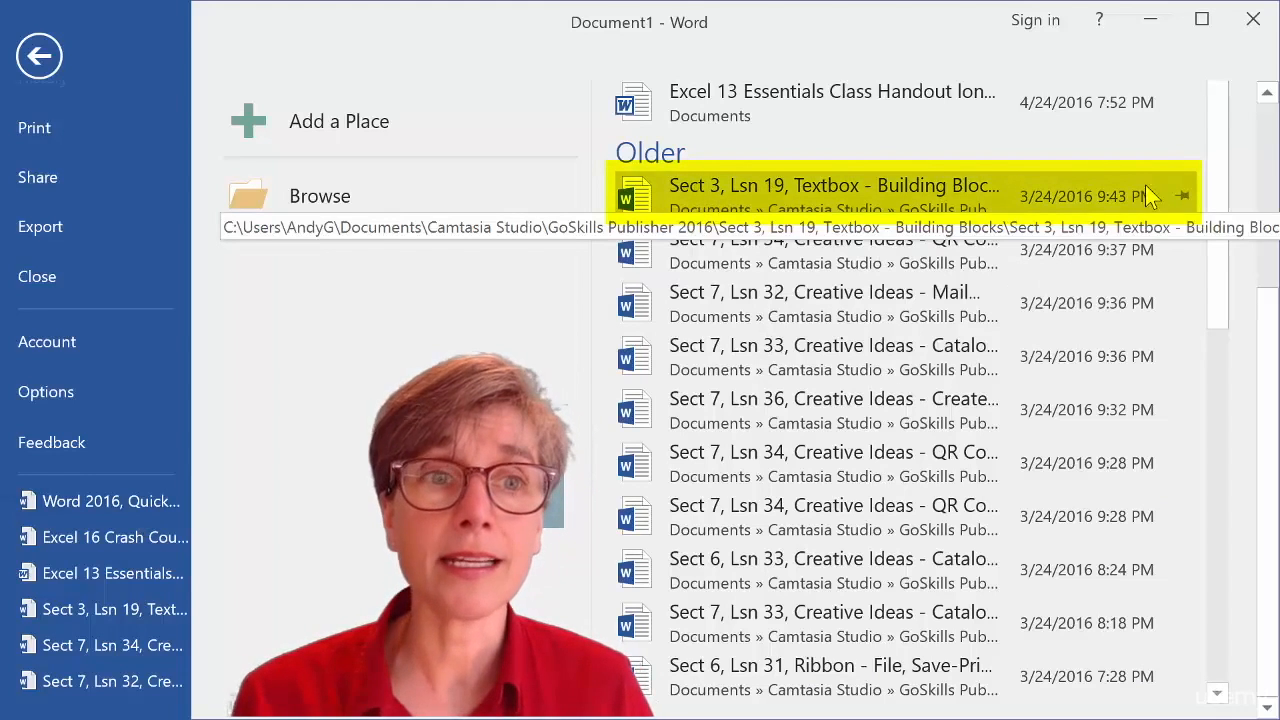
{"action": "left_click", "coordinate": [1184, 197]}
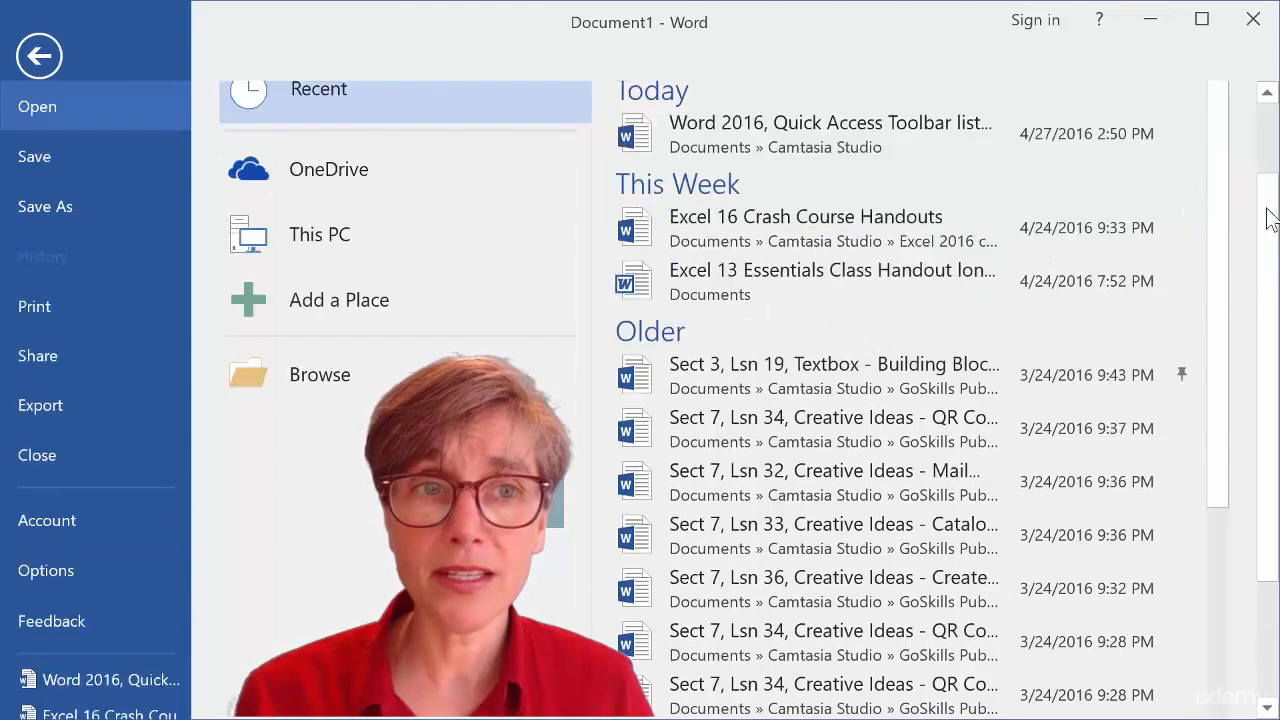
Examine the pinned recent list and the This PC and Browse locations for opening files.
{"action": "scroll", "coordinate": [1272, 248], "scroll_direction": "down", "scroll_amount": 1}
{"action": "scroll", "coordinate": [1272, 248], "scroll_direction": "down", "scroll_amount": 2}
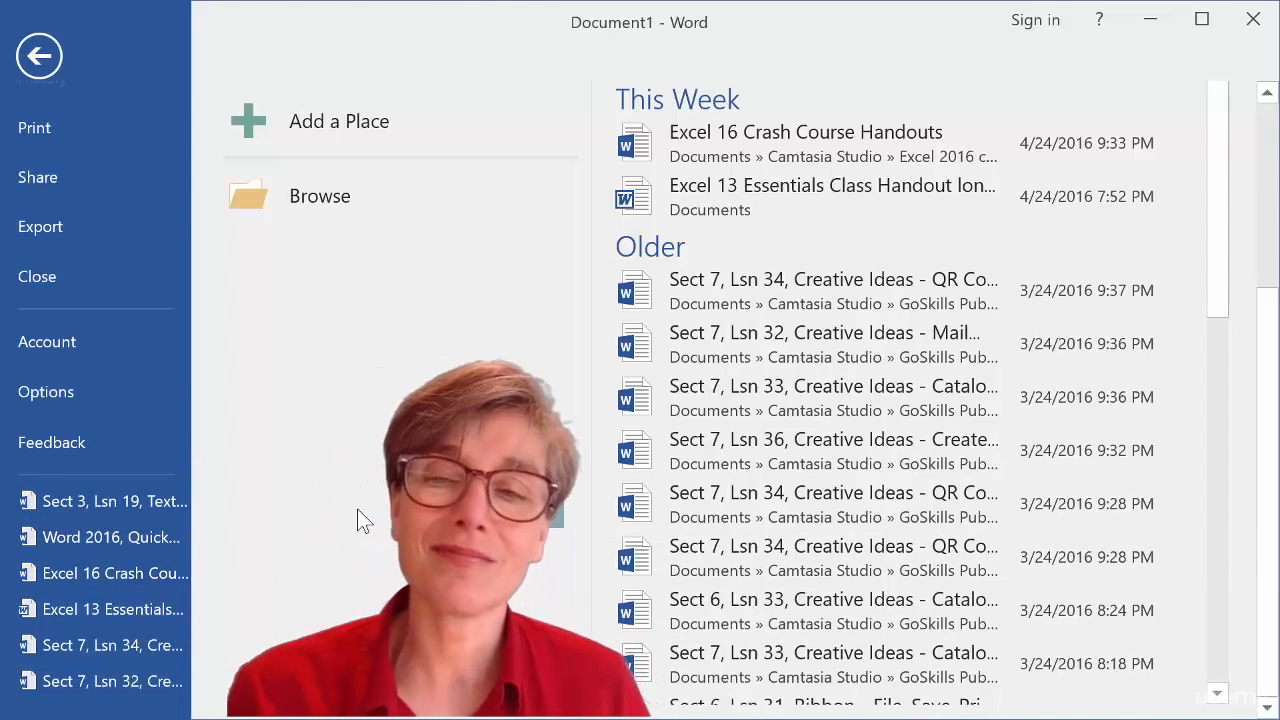
{"action": "scroll", "coordinate": [1203, 385], "scroll_direction": "up", "scroll_amount": 3}
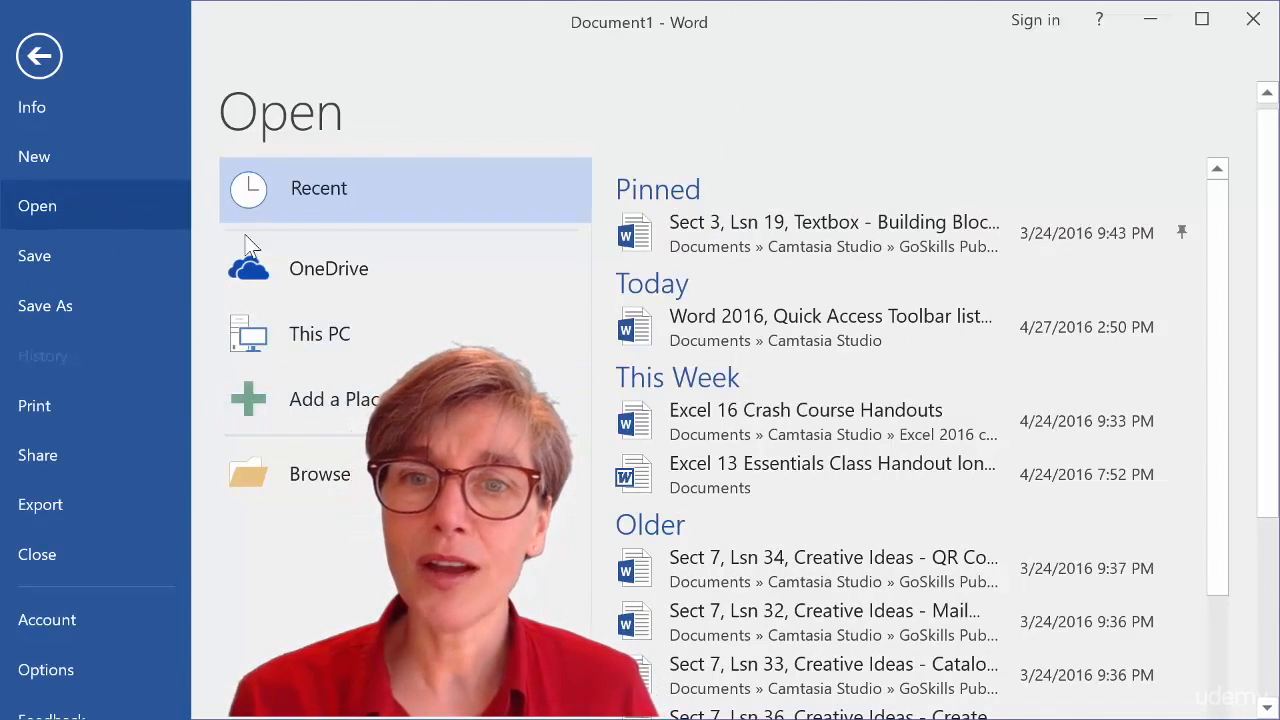
{"action": "left_click", "coordinate": [320, 345]}
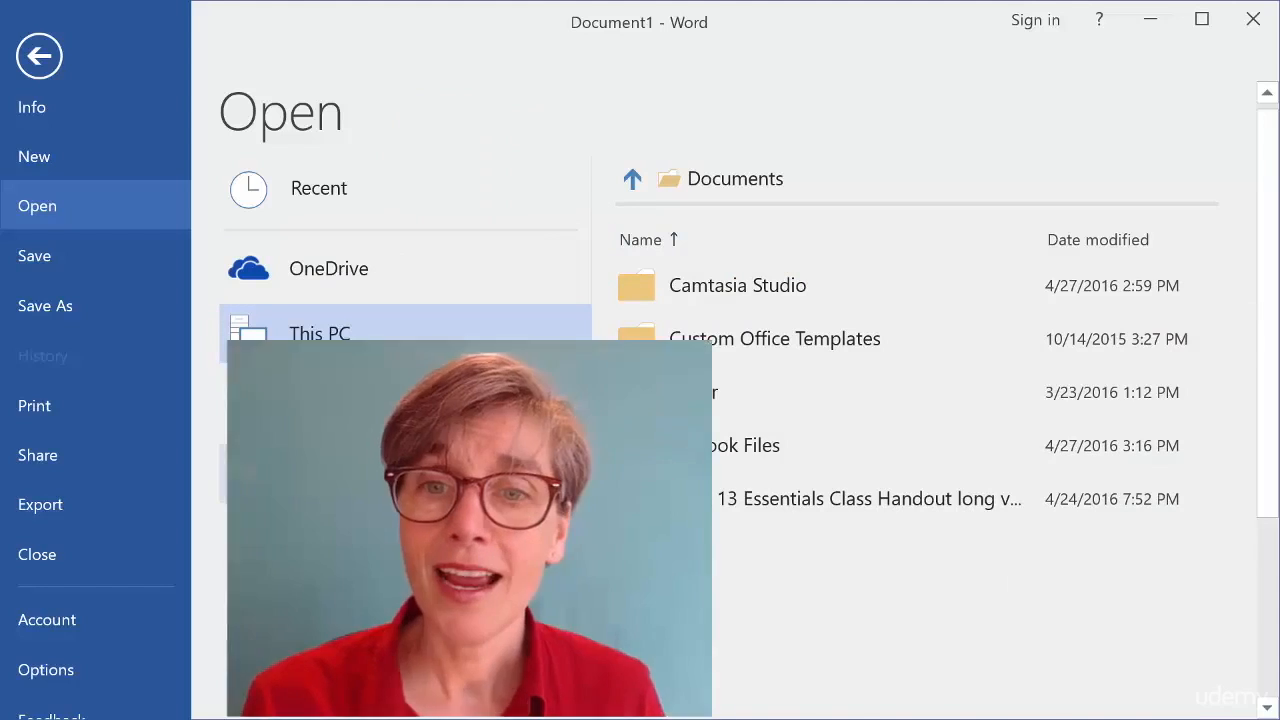
{"action": "left_click", "coordinate": [322, 476]}
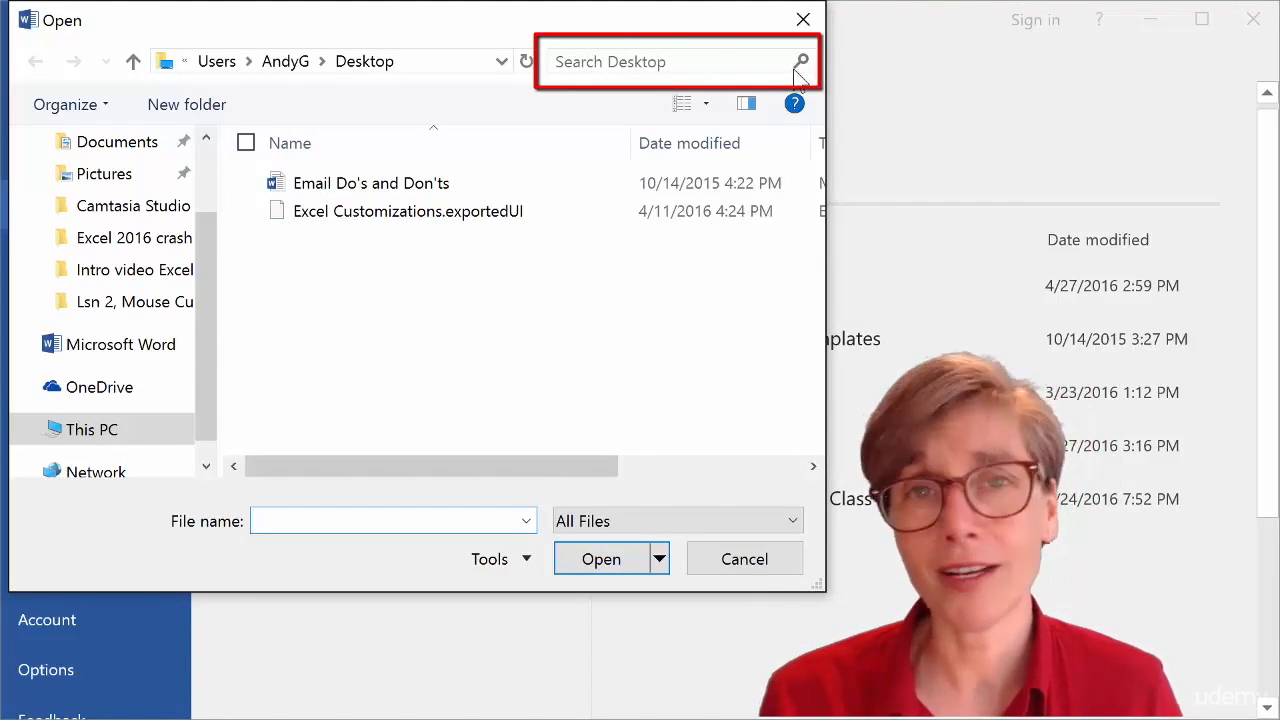
{"action": "left_click", "coordinate": [757, 566]}
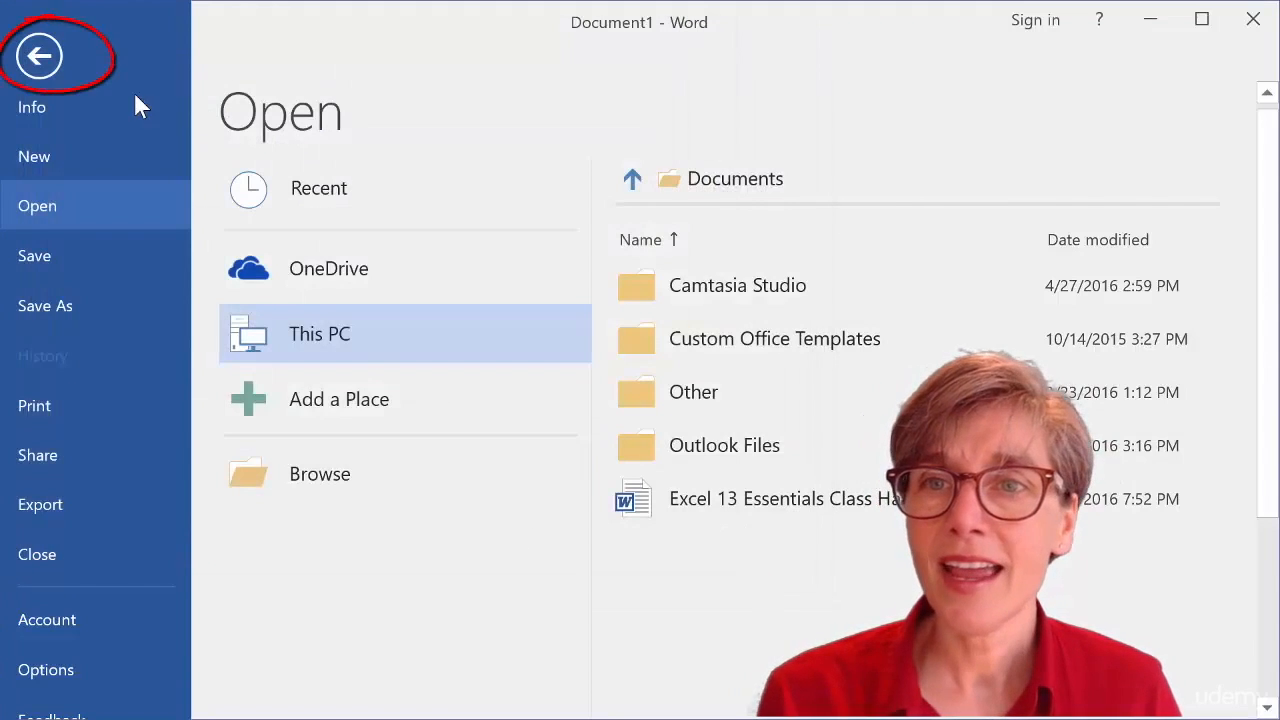
Return to the document and turn on the Navigation Pane.
{"action": "left_click", "coordinate": [42, 58]}
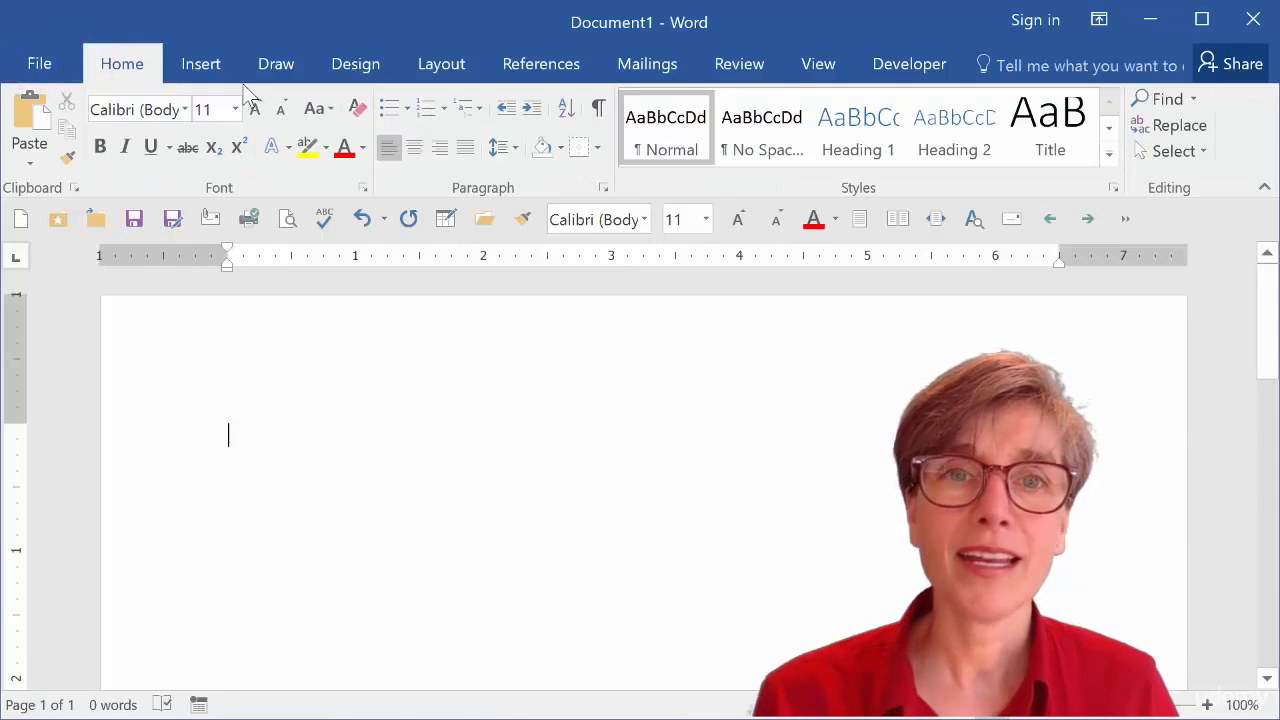
{"action": "left_click", "coordinate": [818, 66]}
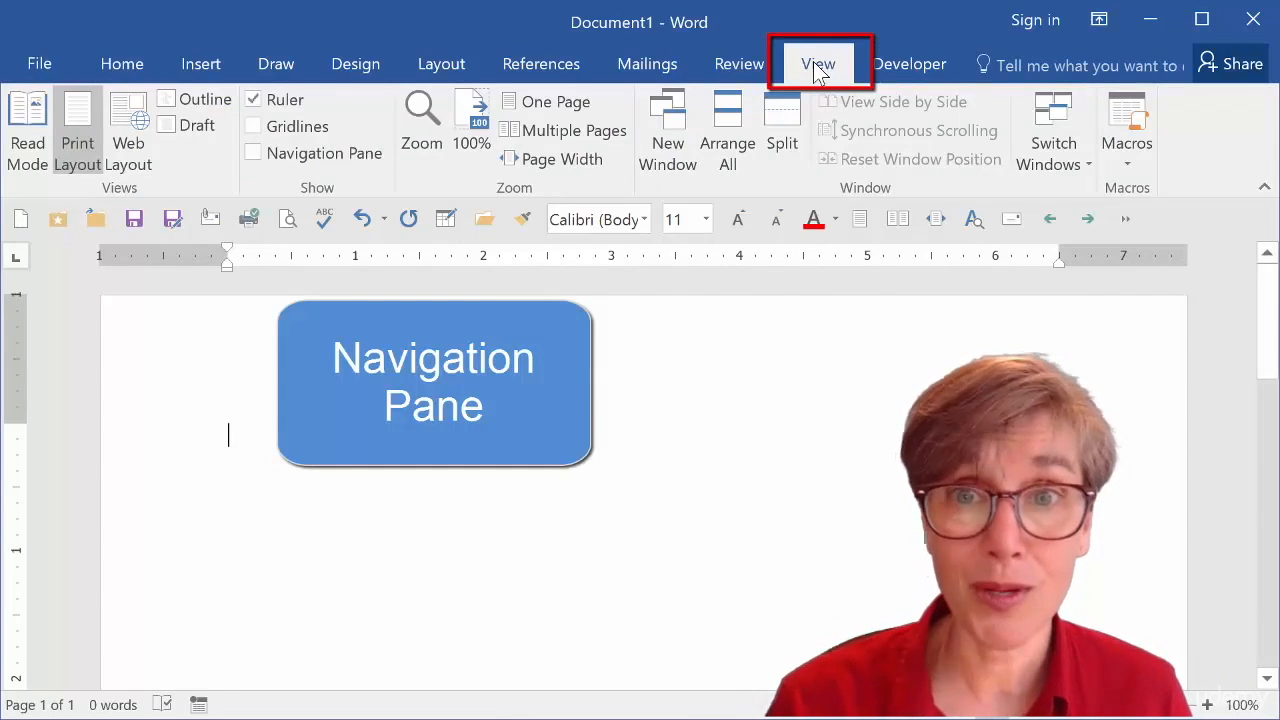
{"action": "left_click", "coordinate": [254, 154]}
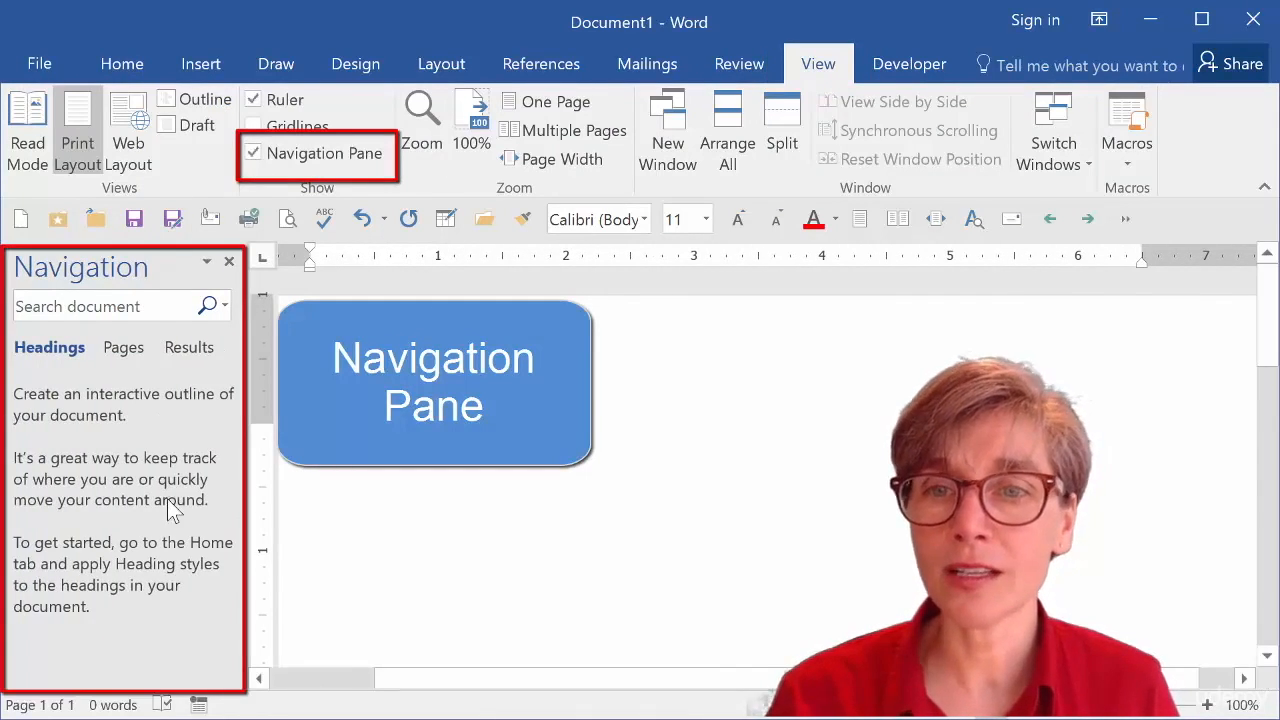
Switch the Navigation Pane to the Pages view.
{"action": "left_click", "coordinate": [128, 352]}
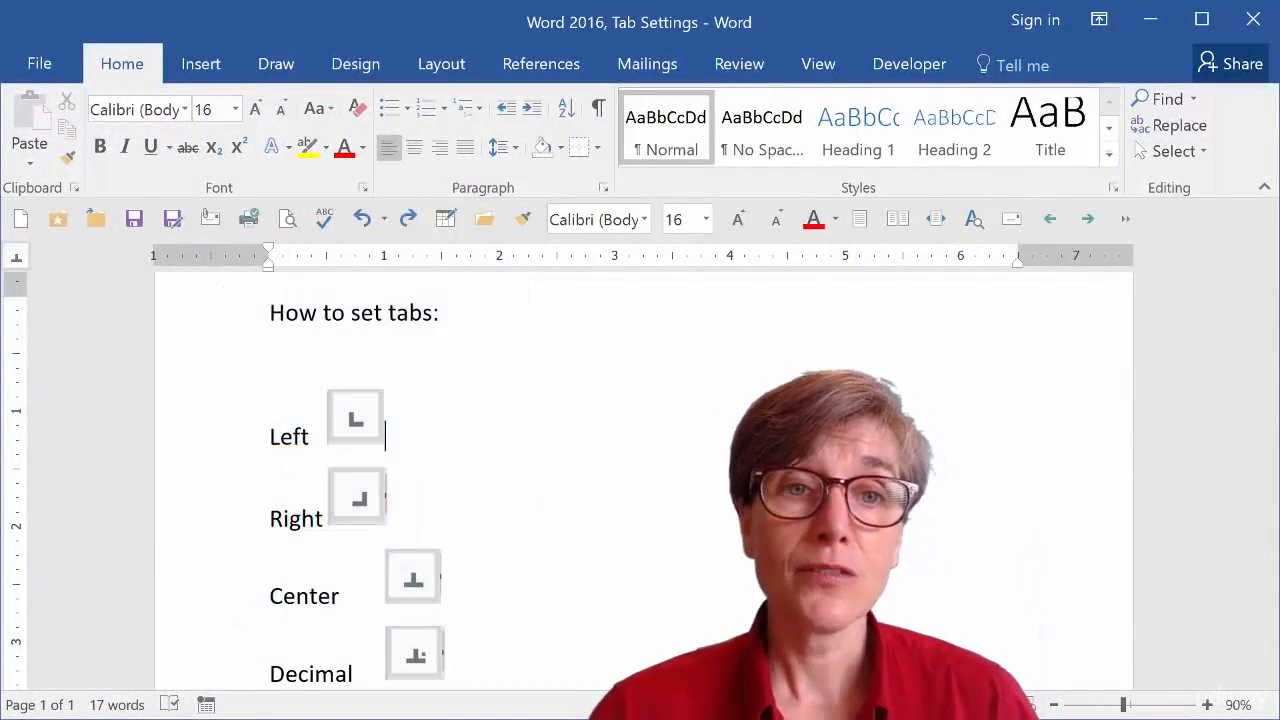
Turn on the ruler in the Tab Settings document.
{"action": "left_click", "coordinate": [840, 76]}
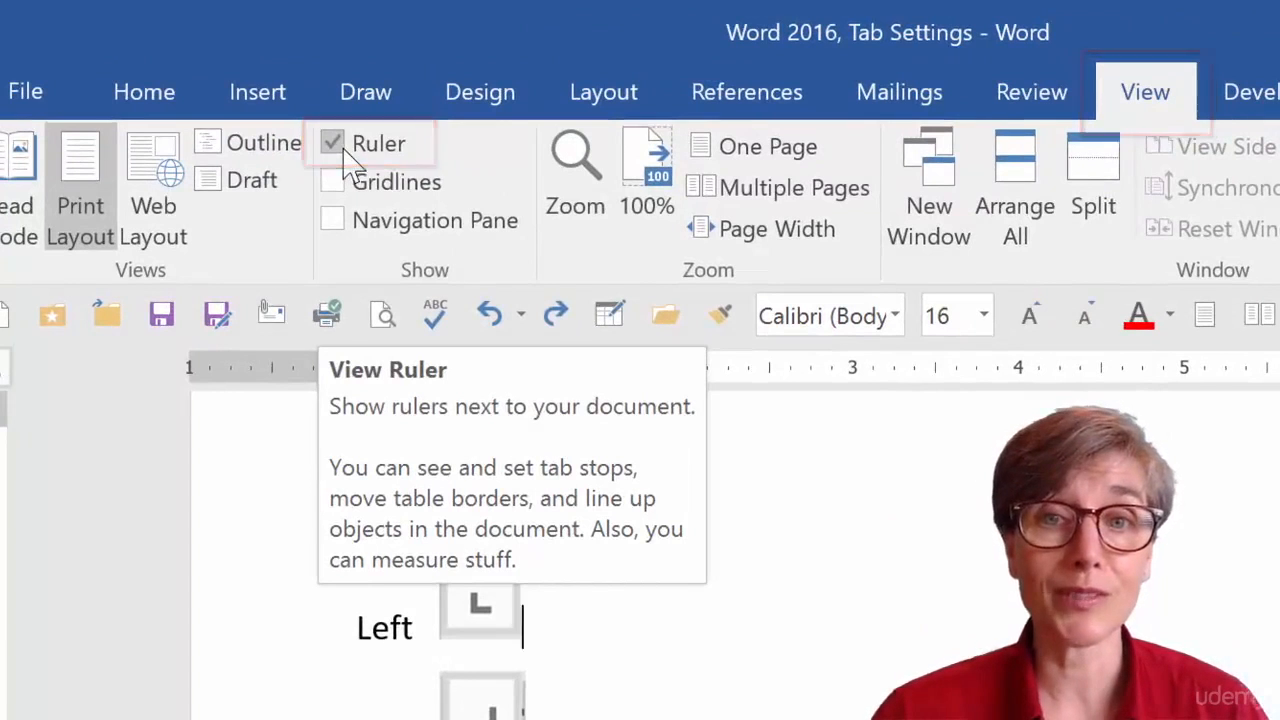
{"action": "left_click", "coordinate": [176, 98]}
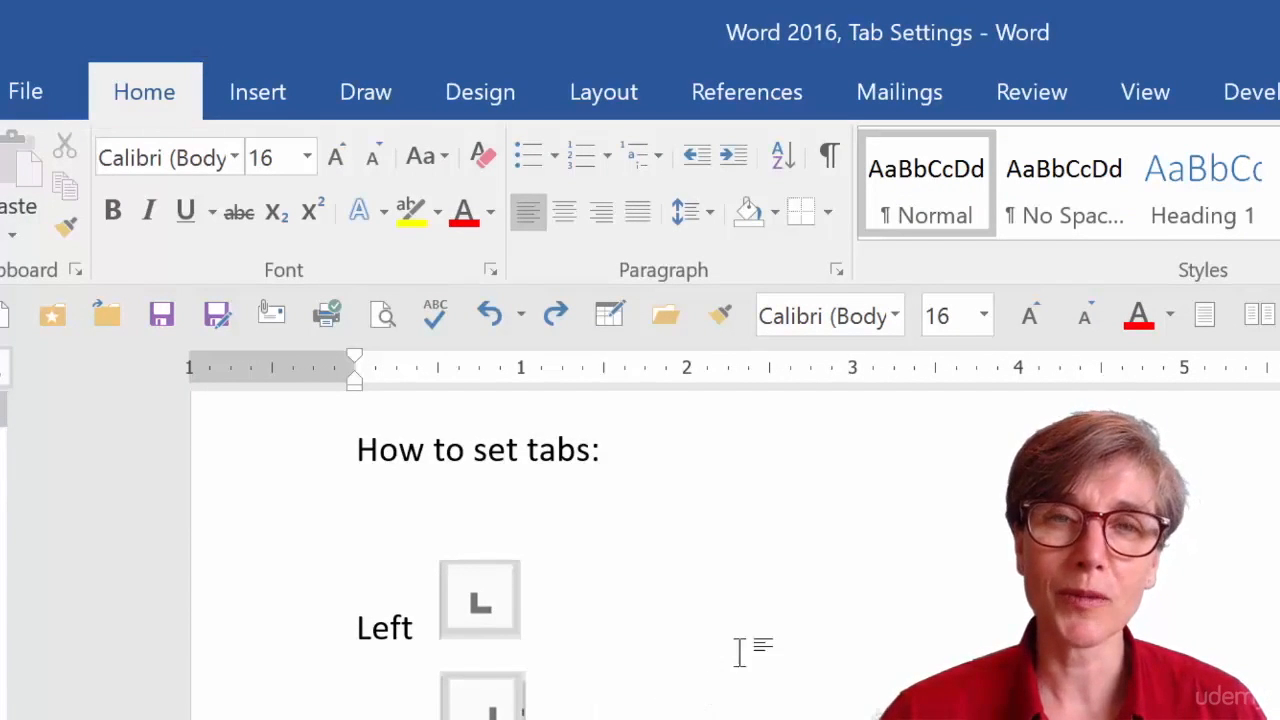
Show formatting marks and highlight the tab character after Left to inspect it.
{"action": "left_click", "coordinate": [830, 157]}
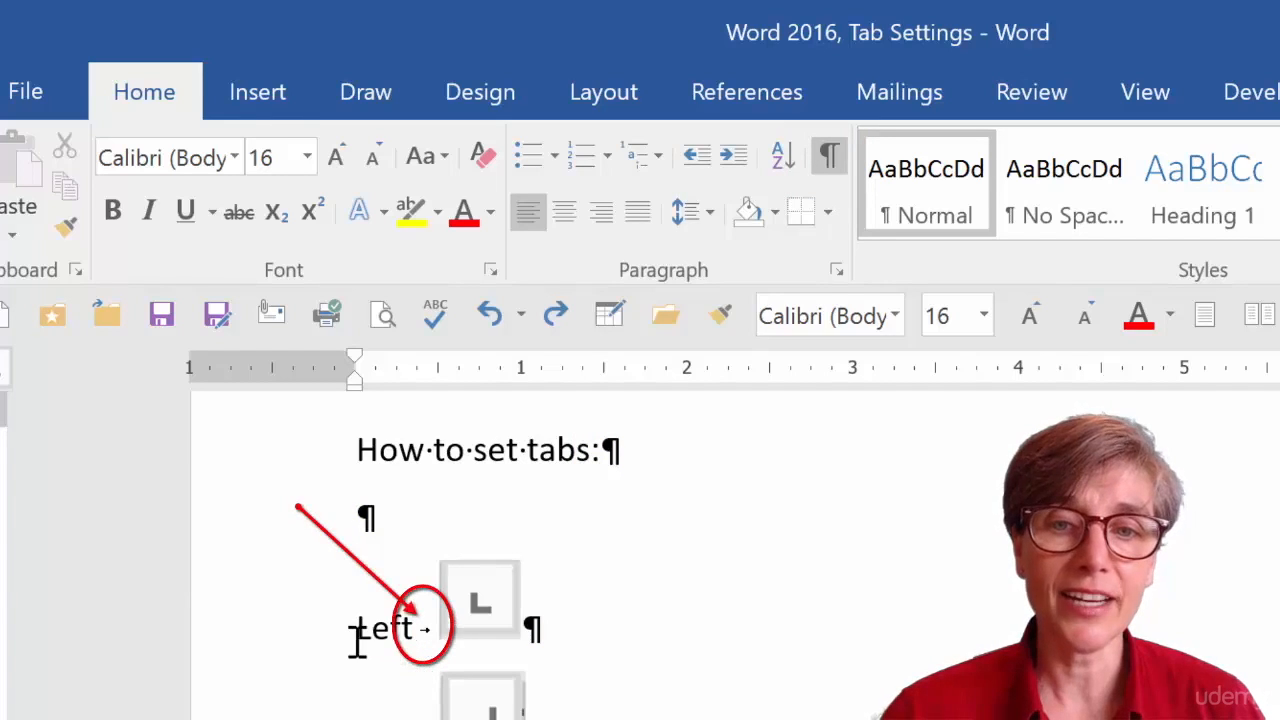
{"action": "left_click_drag", "start_coordinate": [357, 623], "coordinate": [490, 608]}
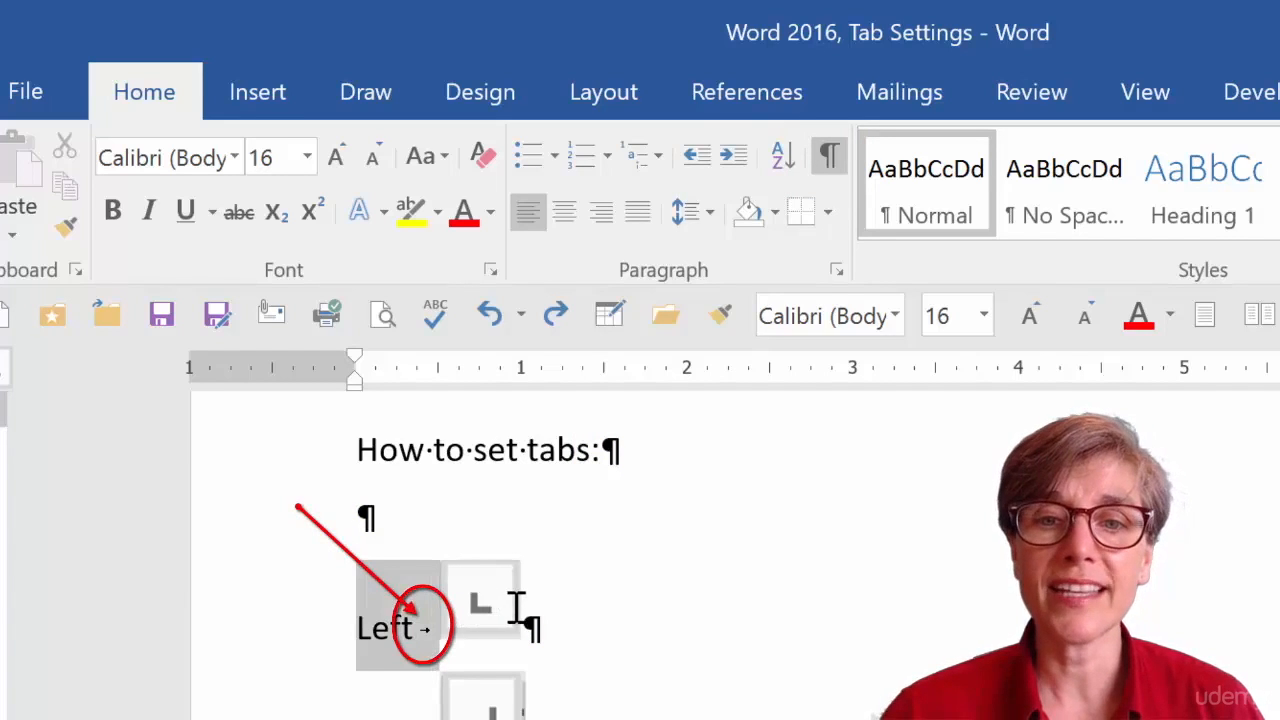
{"action": "left_click", "coordinate": [442, 637]}
{"action": "left_click", "coordinate": [418, 660]}
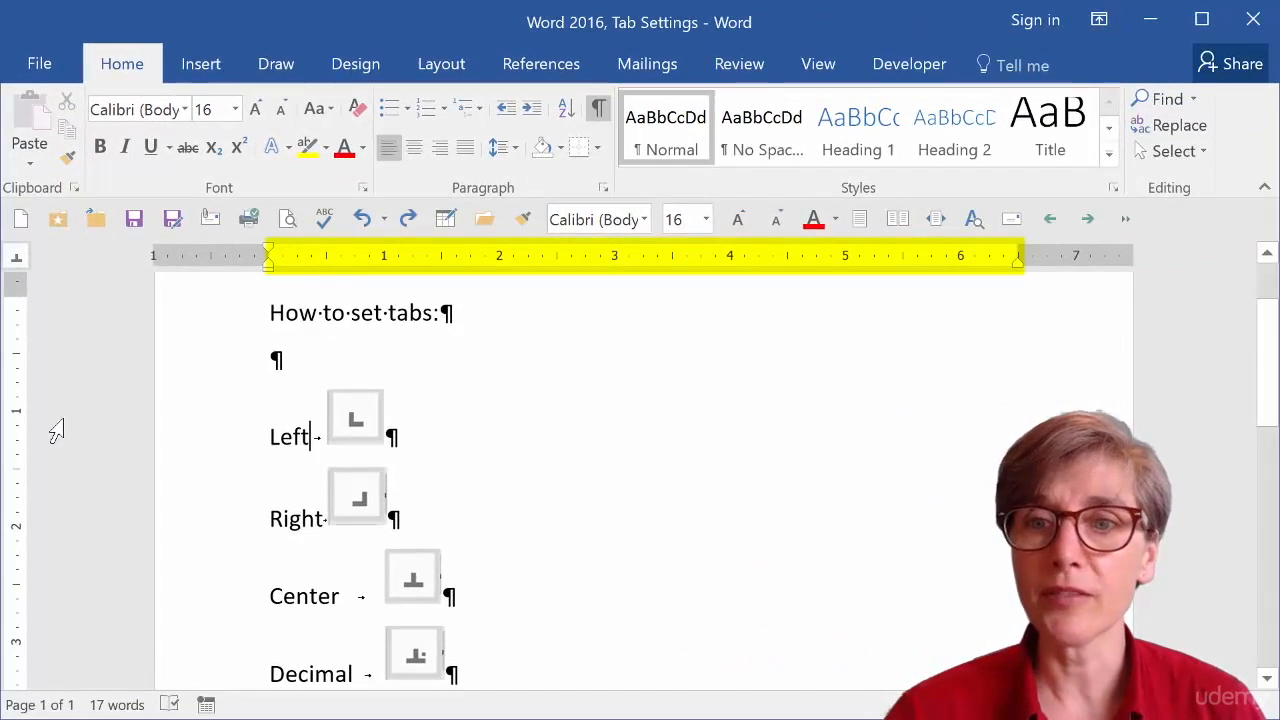
Choose the left tab type and set a left tab stop at 3 inches on the Left line.
{"action": "left_click", "coordinate": [27, 265]}
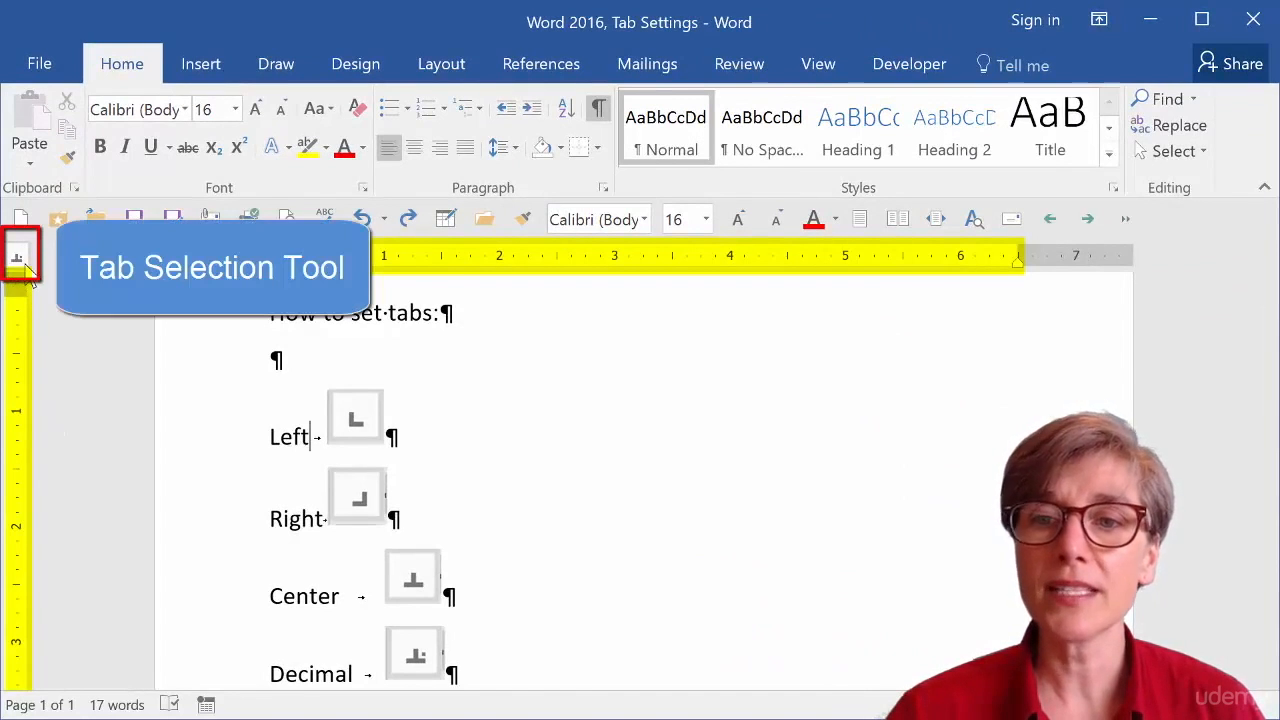
{"action": "left_click", "coordinate": [27, 268]}
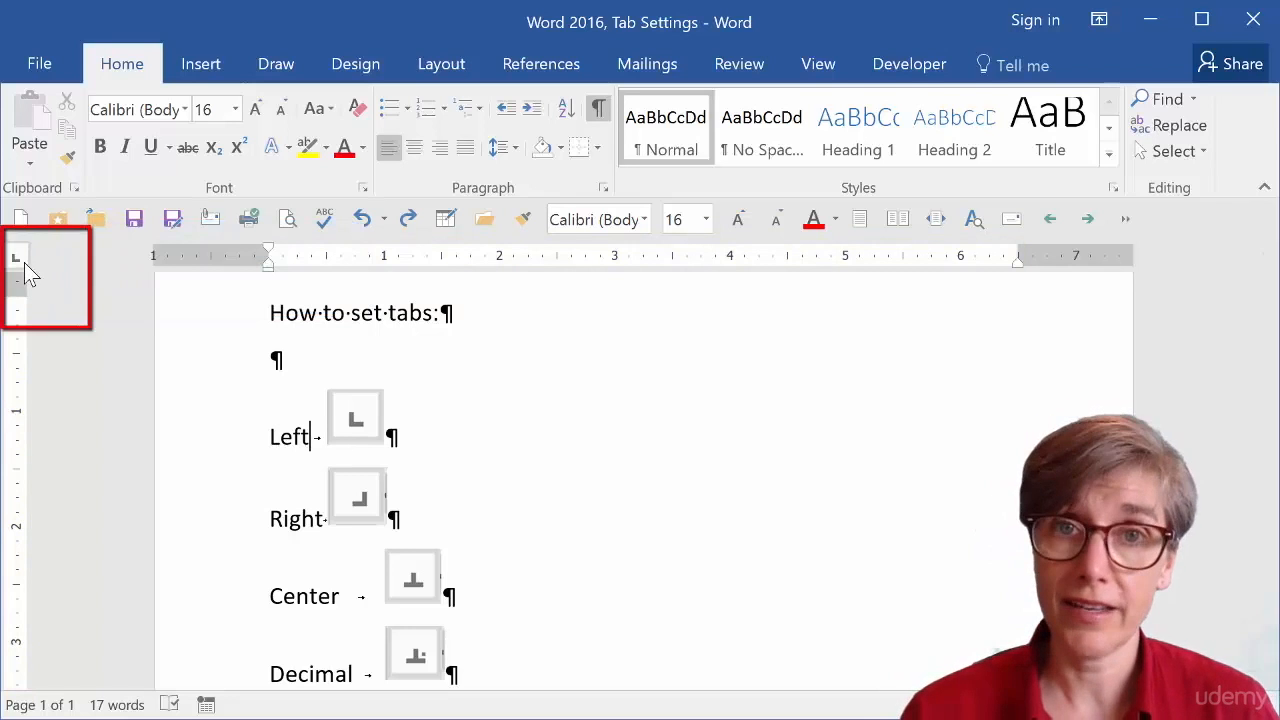
{"action": "left_click", "coordinate": [24, 262]}
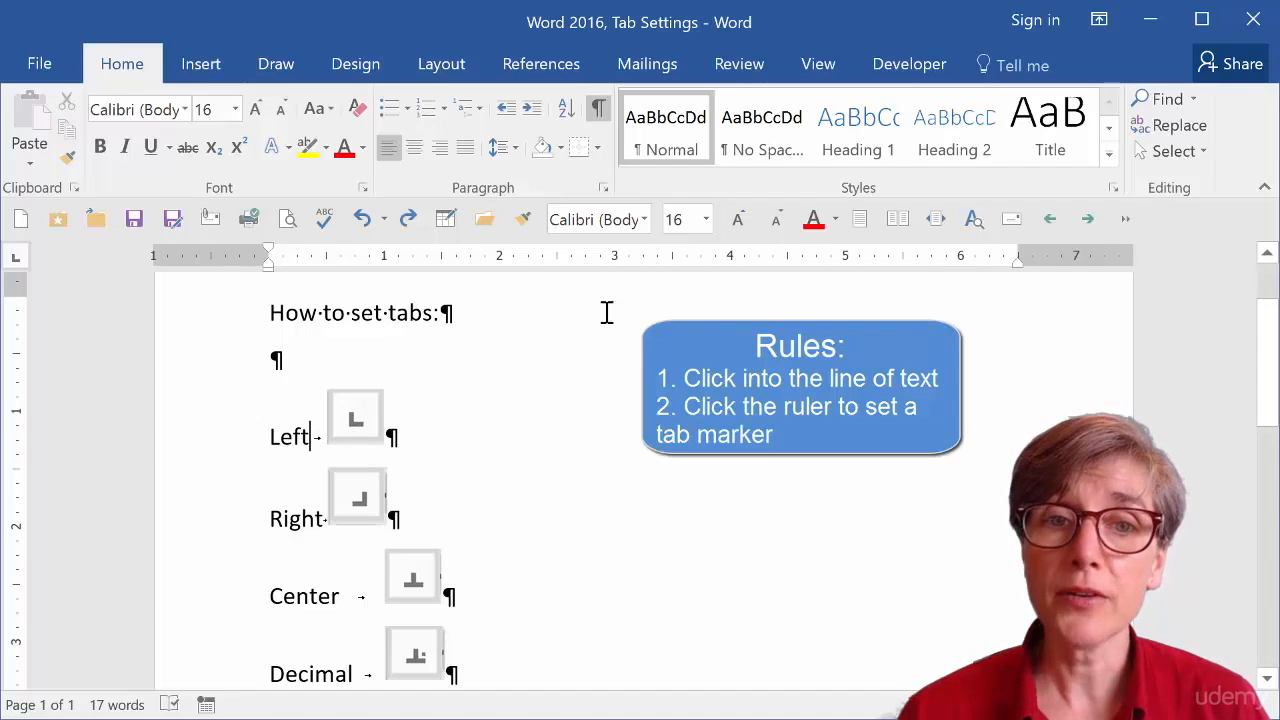
{"action": "left_click", "coordinate": [613, 259]}
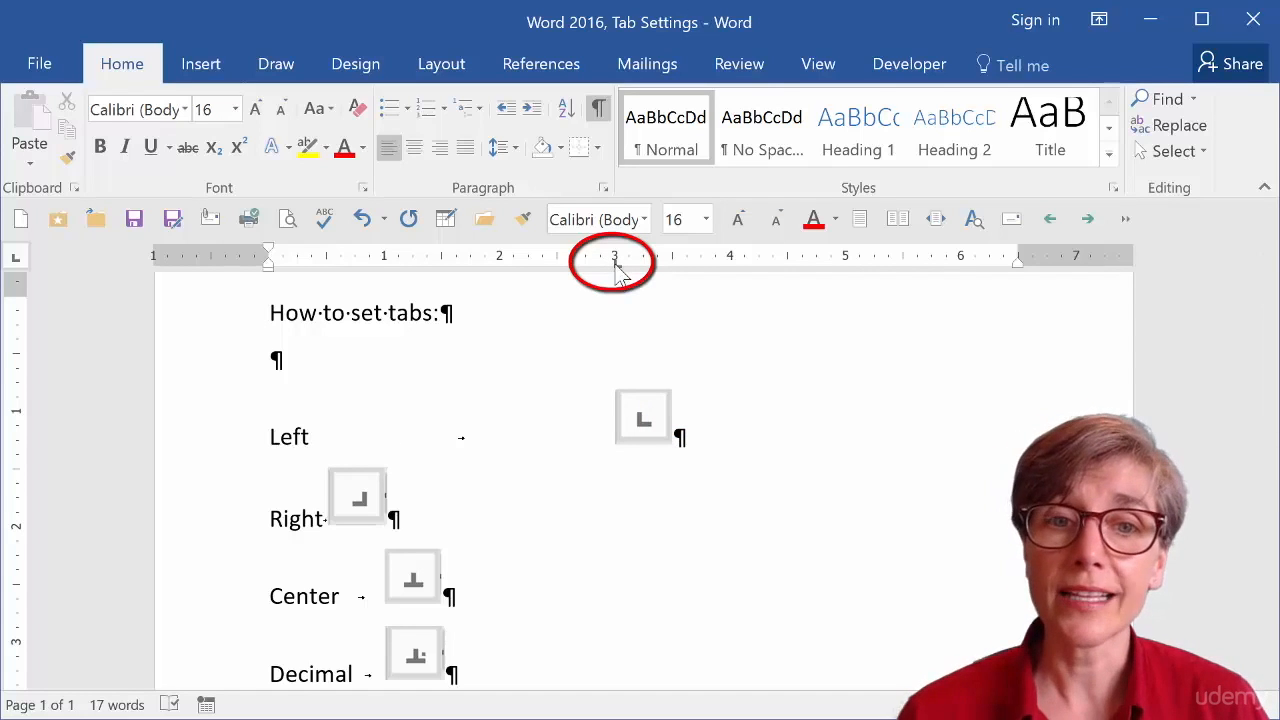
{"action": "left_click_drag", "start_coordinate": [615, 262], "coordinate": [615, 262]}
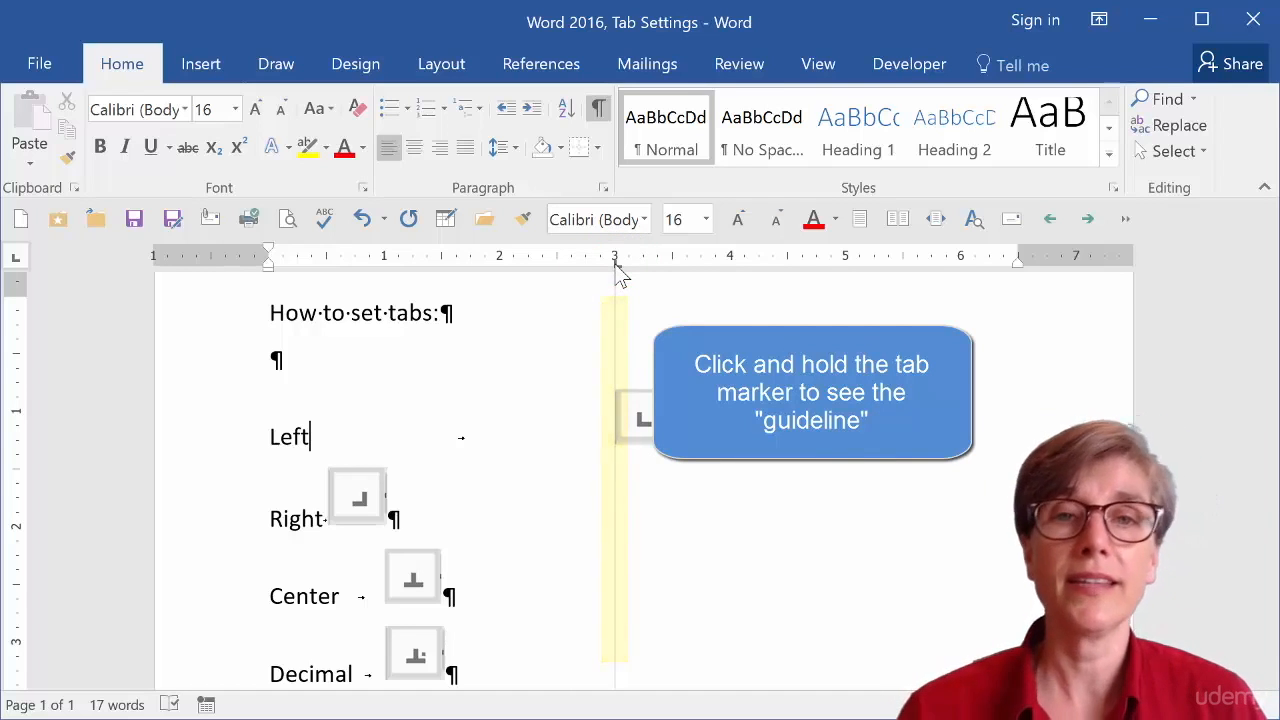
{"action": "left_click_drag", "start_coordinate": [617, 268], "coordinate": [617, 268]}
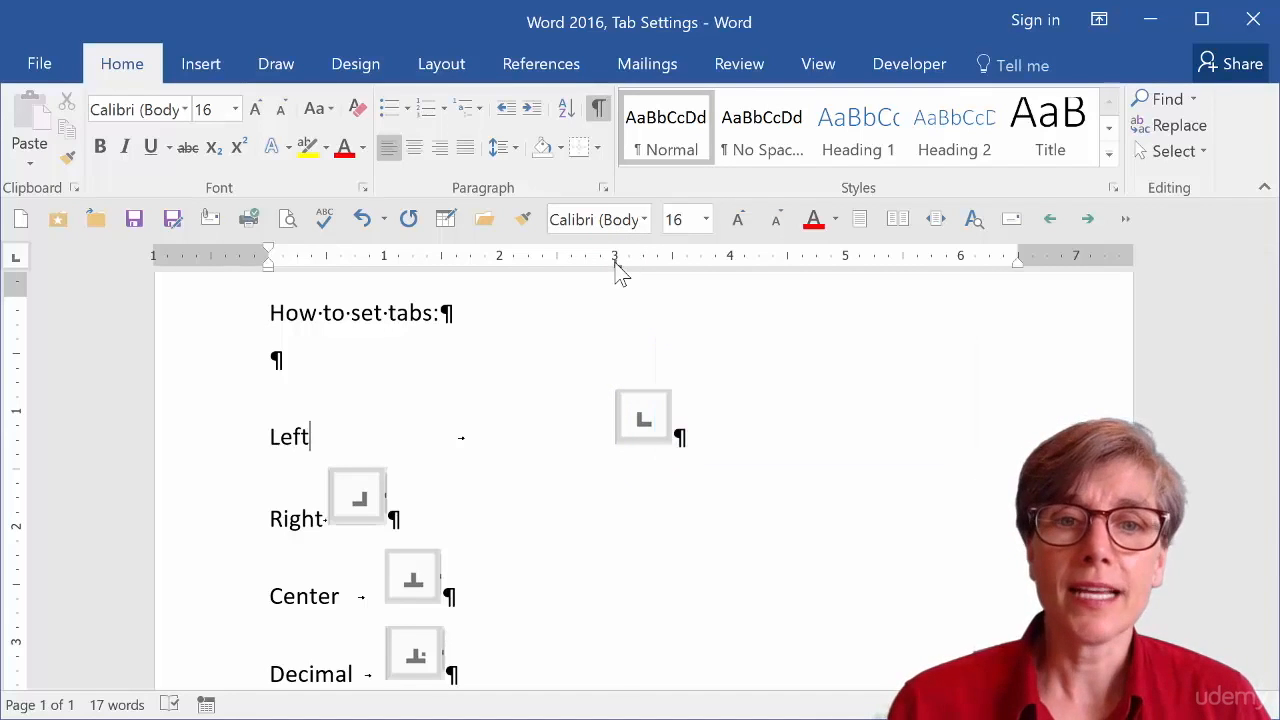
Move the Left line's tab stop to about 2.5 inches and drag it off the ruler to remove it, twice.
{"action": "left_click_drag", "start_coordinate": [615, 266], "coordinate": [559, 267]}
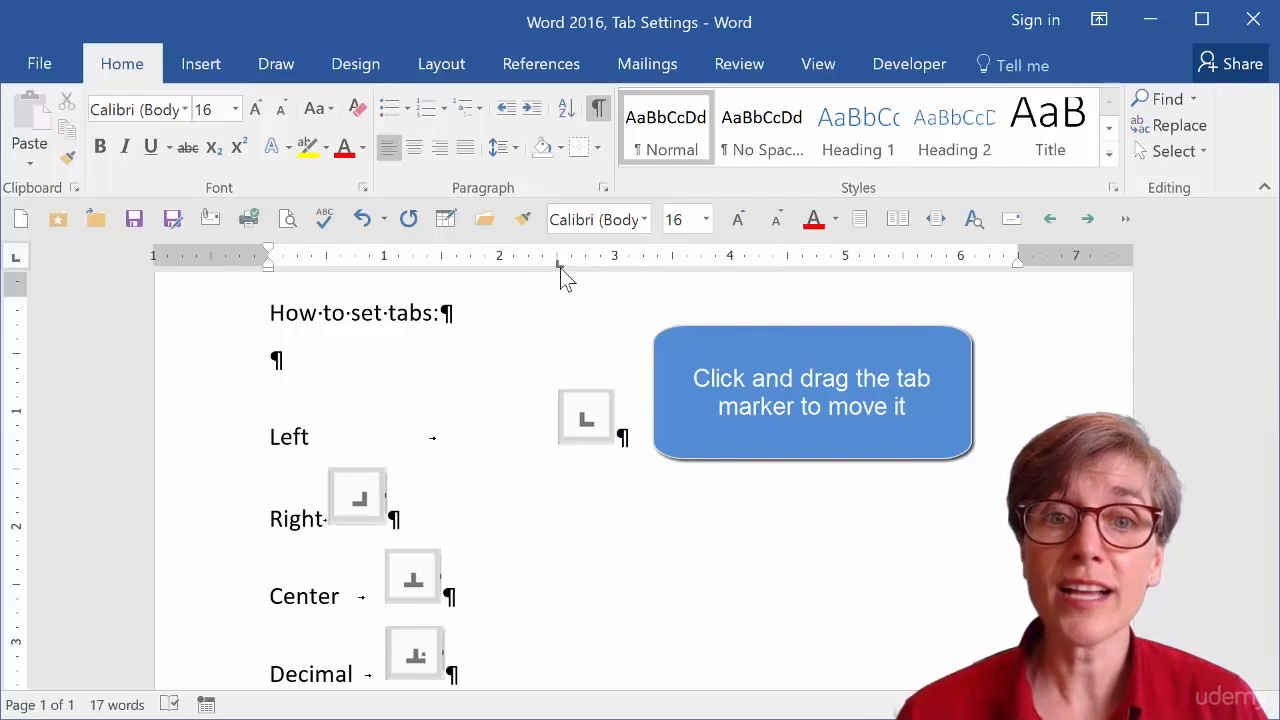
{"action": "left_click_drag", "start_coordinate": [559, 266], "coordinate": [565, 301]}
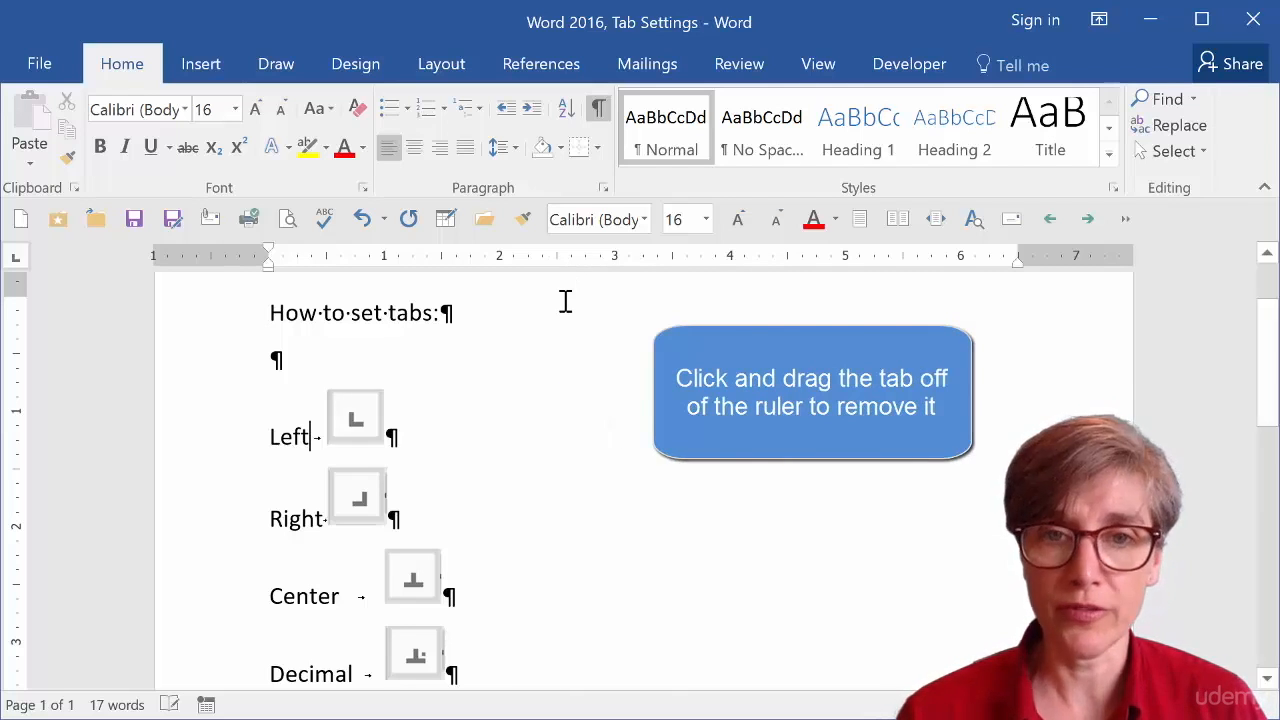
{"action": "left_click", "coordinate": [616, 263]}
{"action": "left_click_drag", "start_coordinate": [614, 264], "coordinate": [552, 268]}
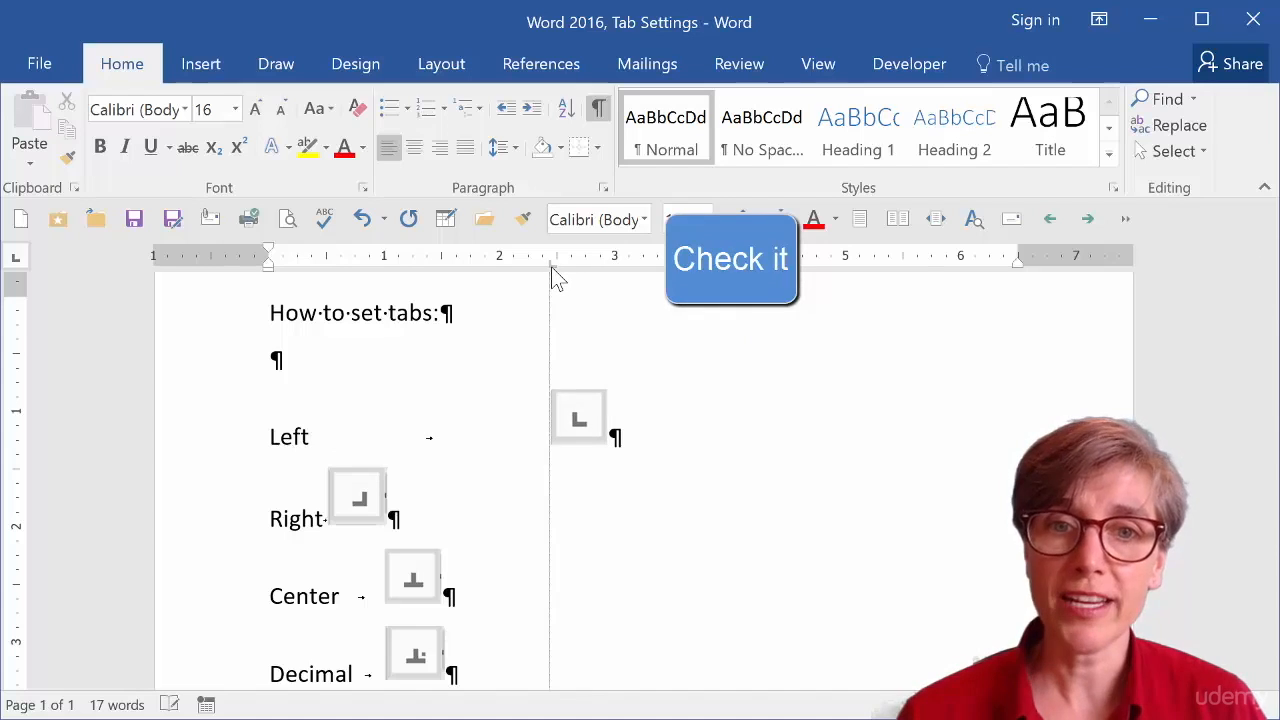
{"action": "left_click_drag", "start_coordinate": [551, 268], "coordinate": [550, 290]}
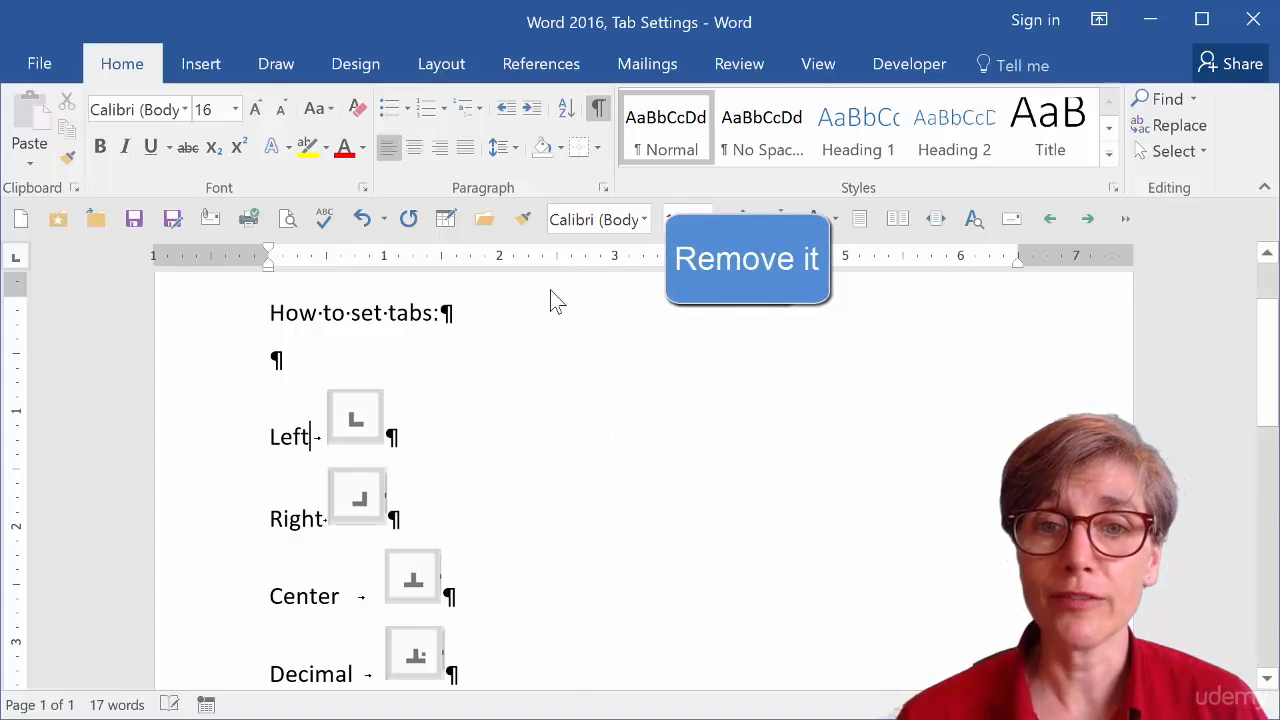
Set a left tab at 3 inches on the Left line and a center tab at 3 inches on the Center line.
{"action": "left_click", "coordinate": [616, 262]}
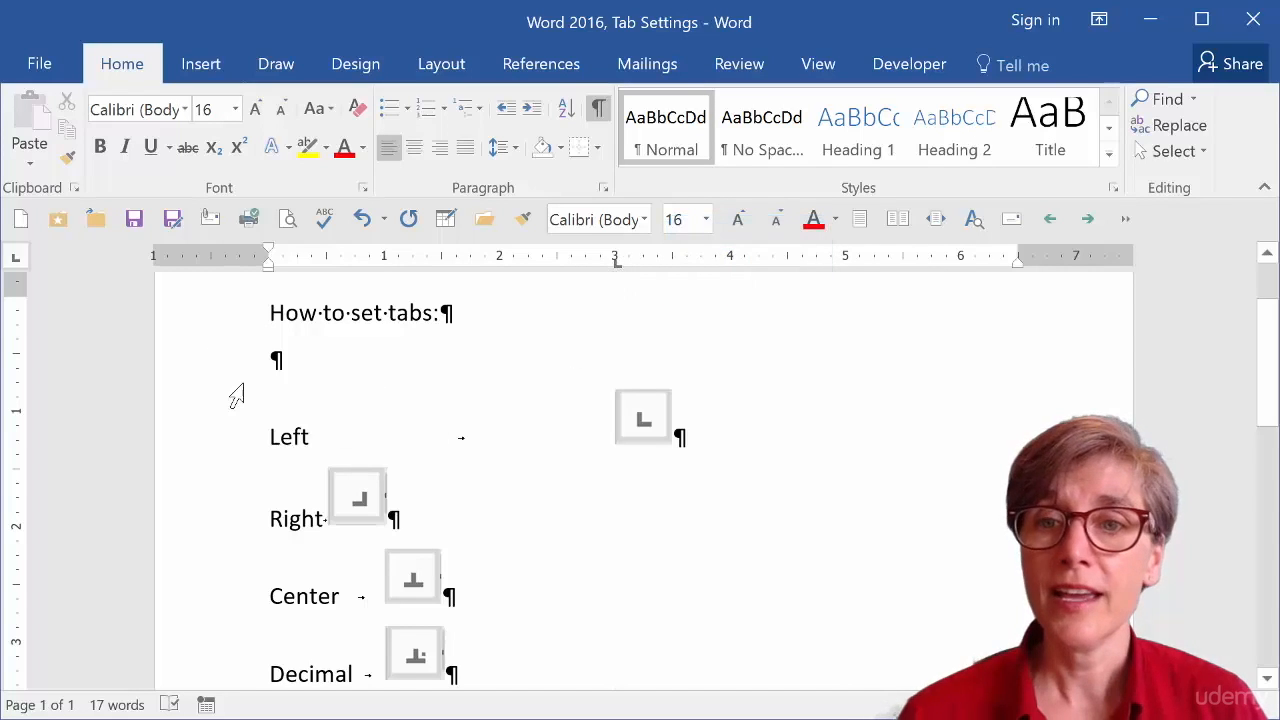
{"action": "left_click", "coordinate": [17, 259]}
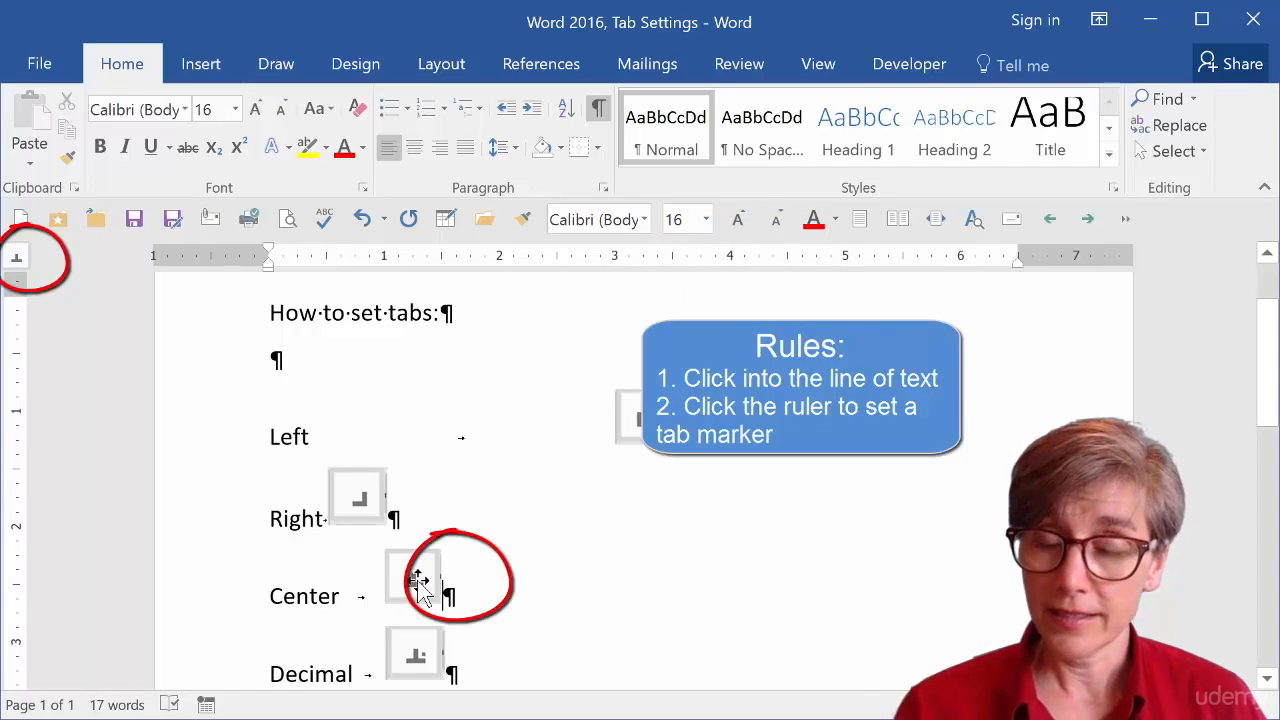
{"action": "left_click", "coordinate": [614, 260]}
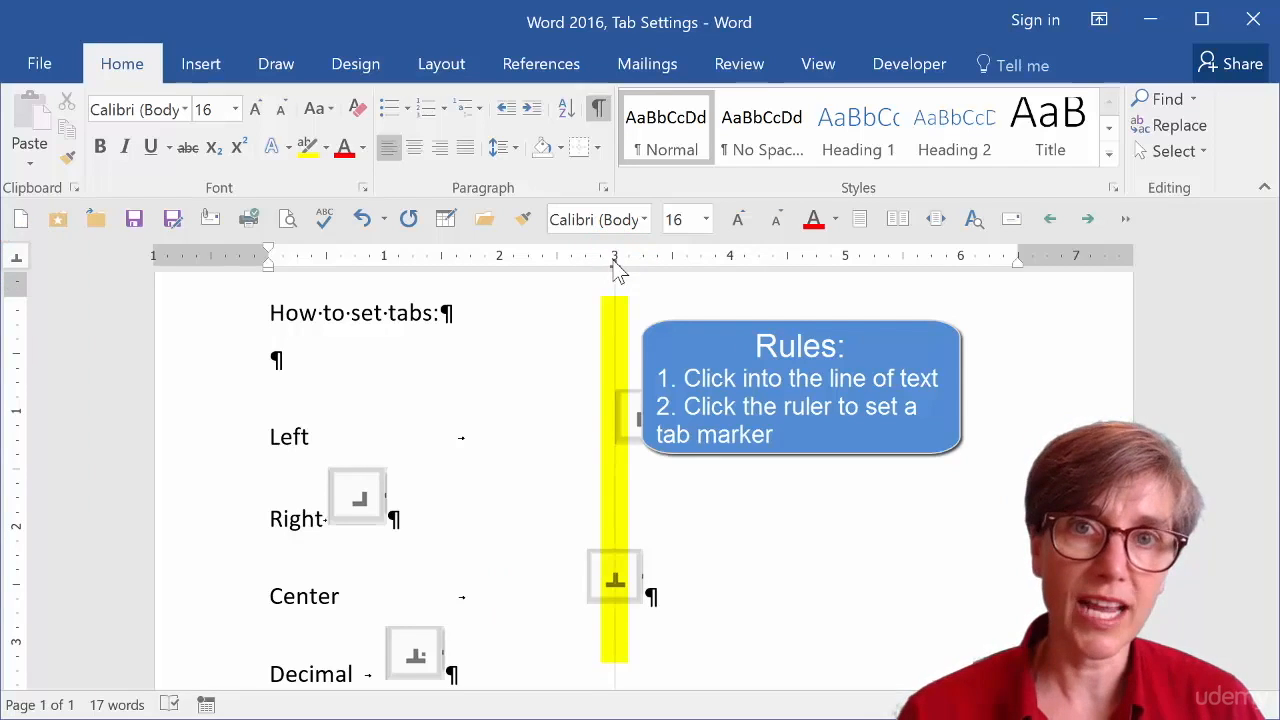
Choose the right tab type and set a right tab stop at 3 inches on the Right line.
{"action": "left_click", "coordinate": [400, 515]}
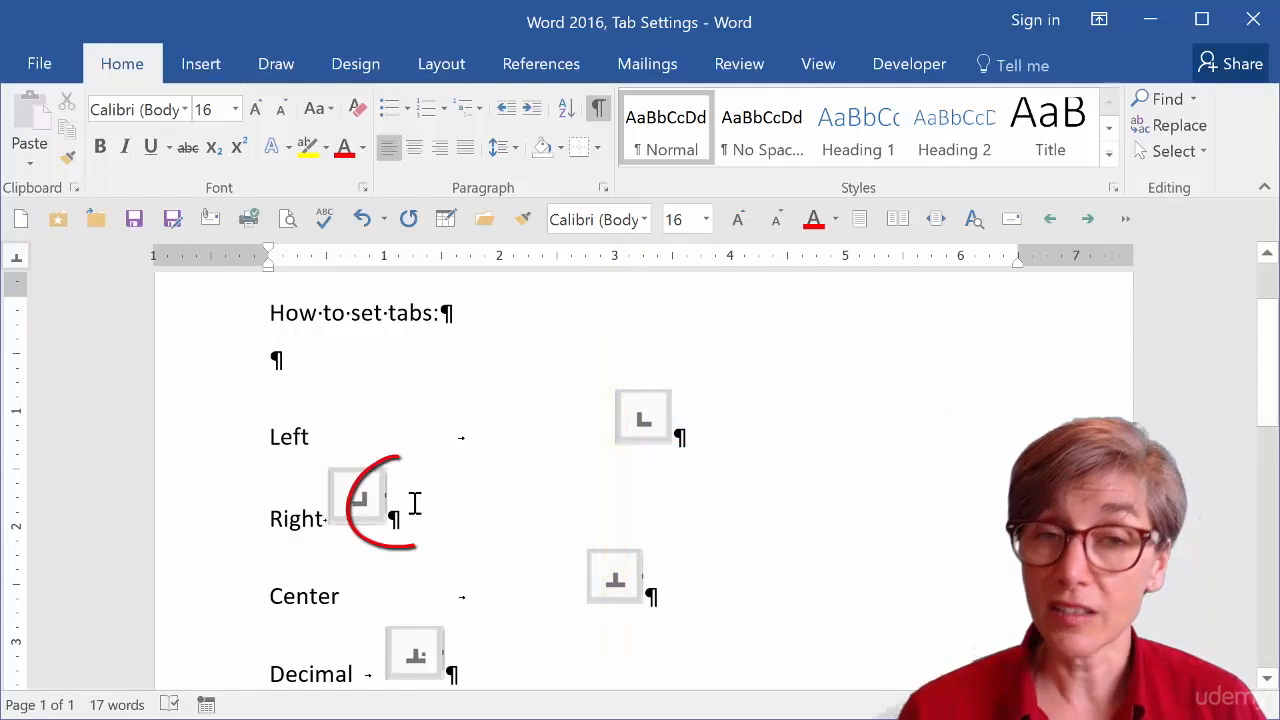
{"action": "left_click", "coordinate": [16, 260]}
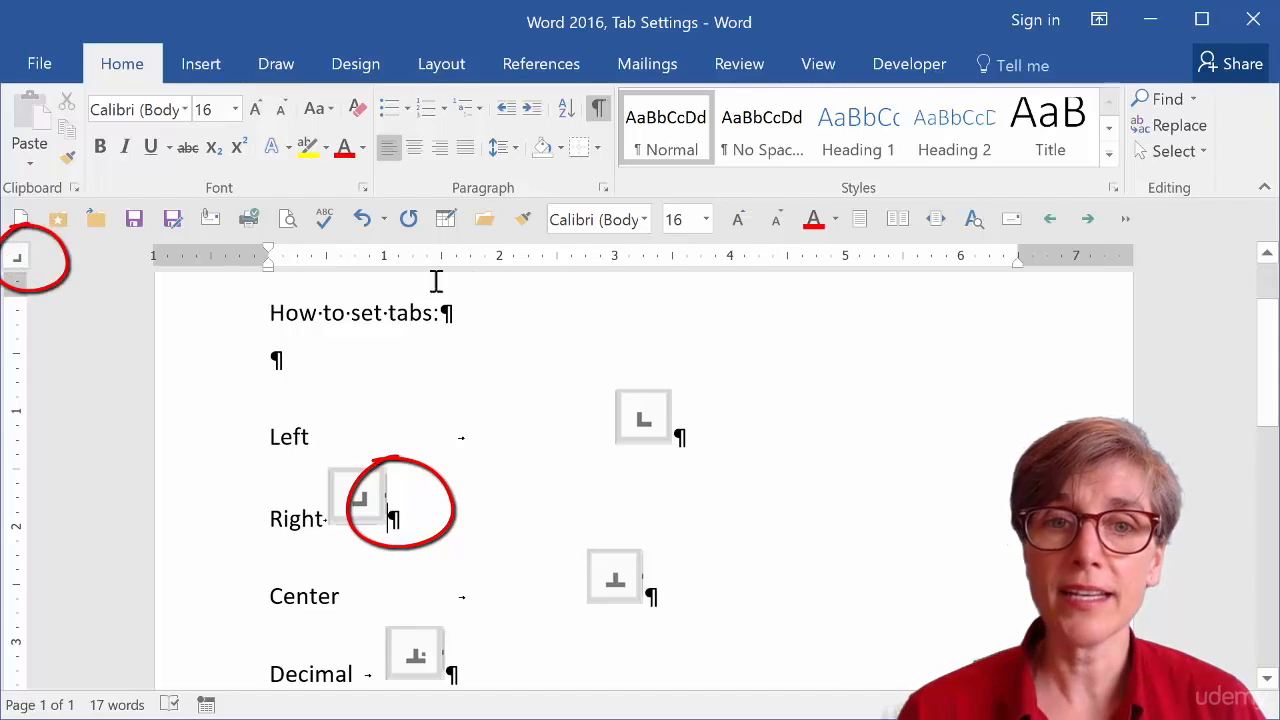
{"action": "left_click", "coordinate": [615, 263]}
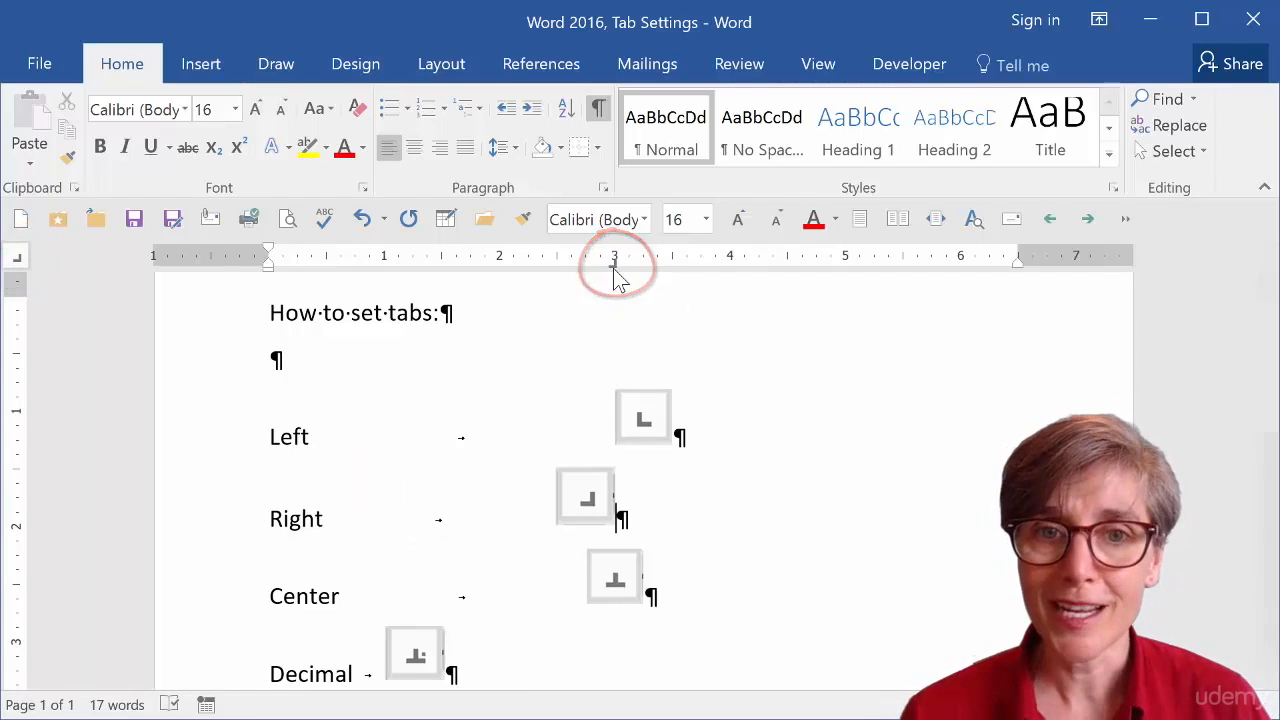
{"action": "left_click_drag", "start_coordinate": [614, 265], "coordinate": [613, 267]}
Enter 5.99 on the Decimal line and set a decimal tab stop at about 4.5 inches.
{"action": "scroll", "coordinate": [487, 562], "scroll_direction": "down", "scroll_amount": 2}
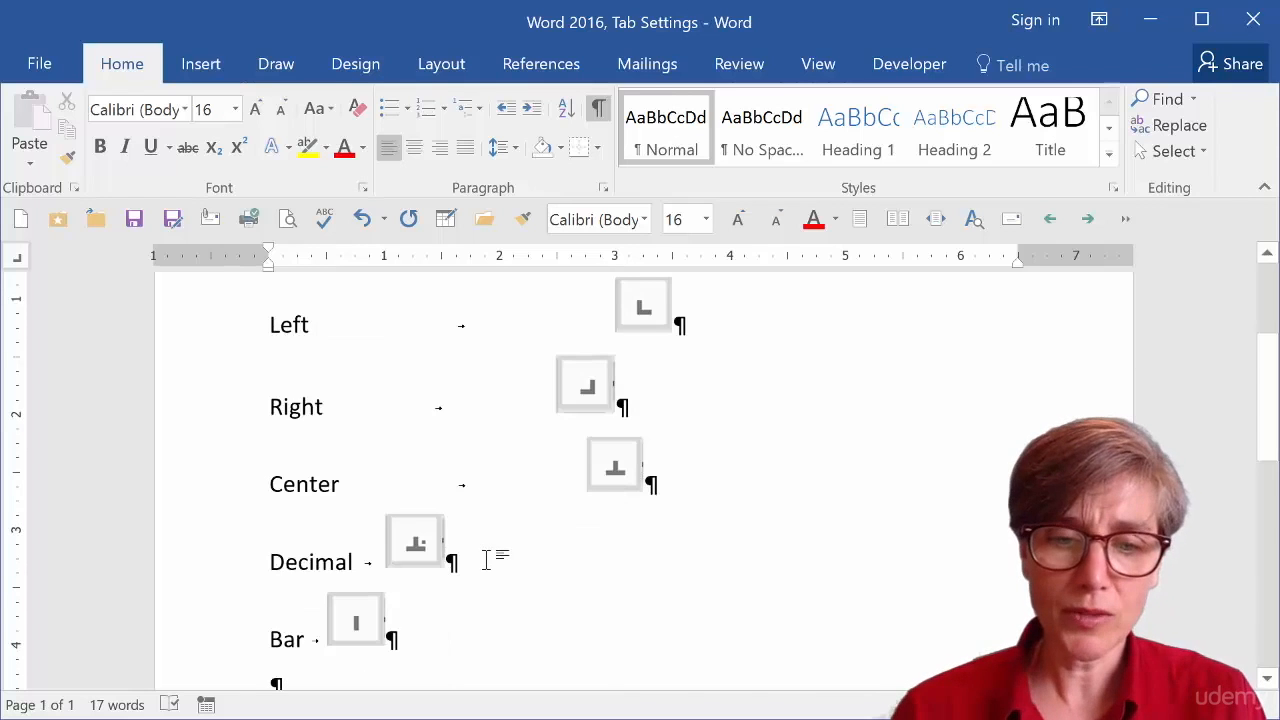
{"action": "type", "text": "5.99"}
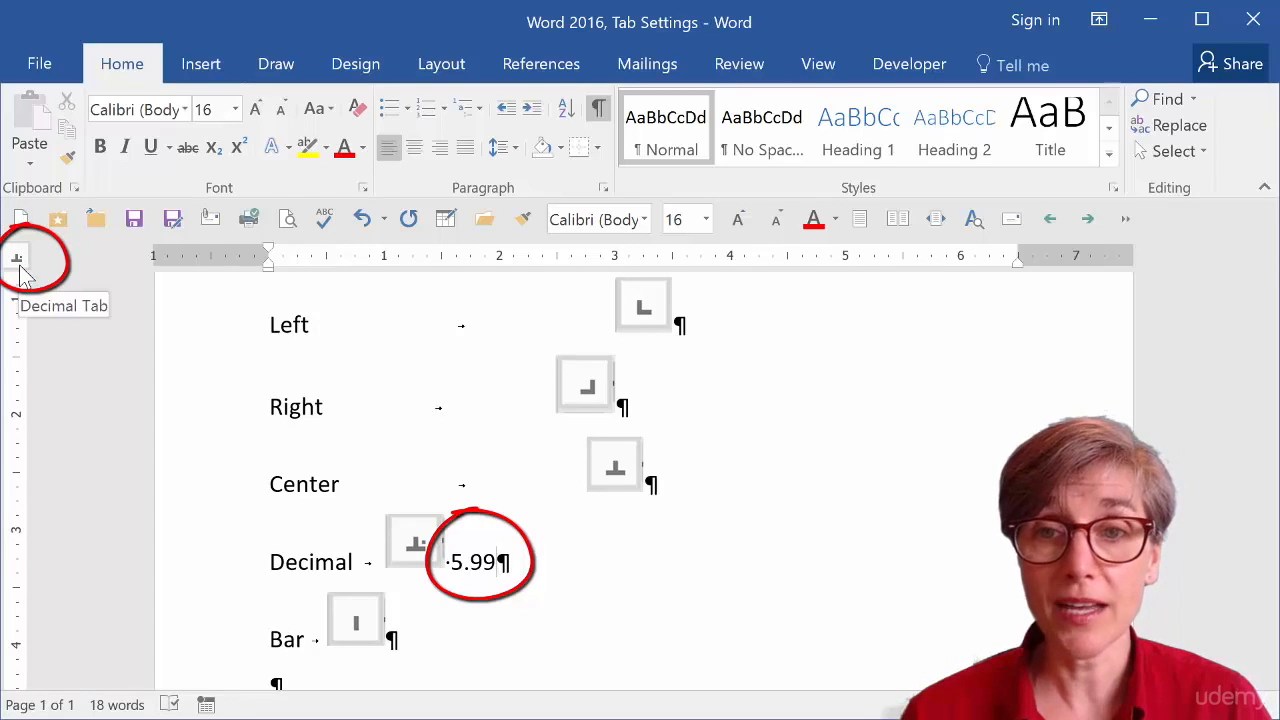
{"action": "left_click", "coordinate": [786, 258]}
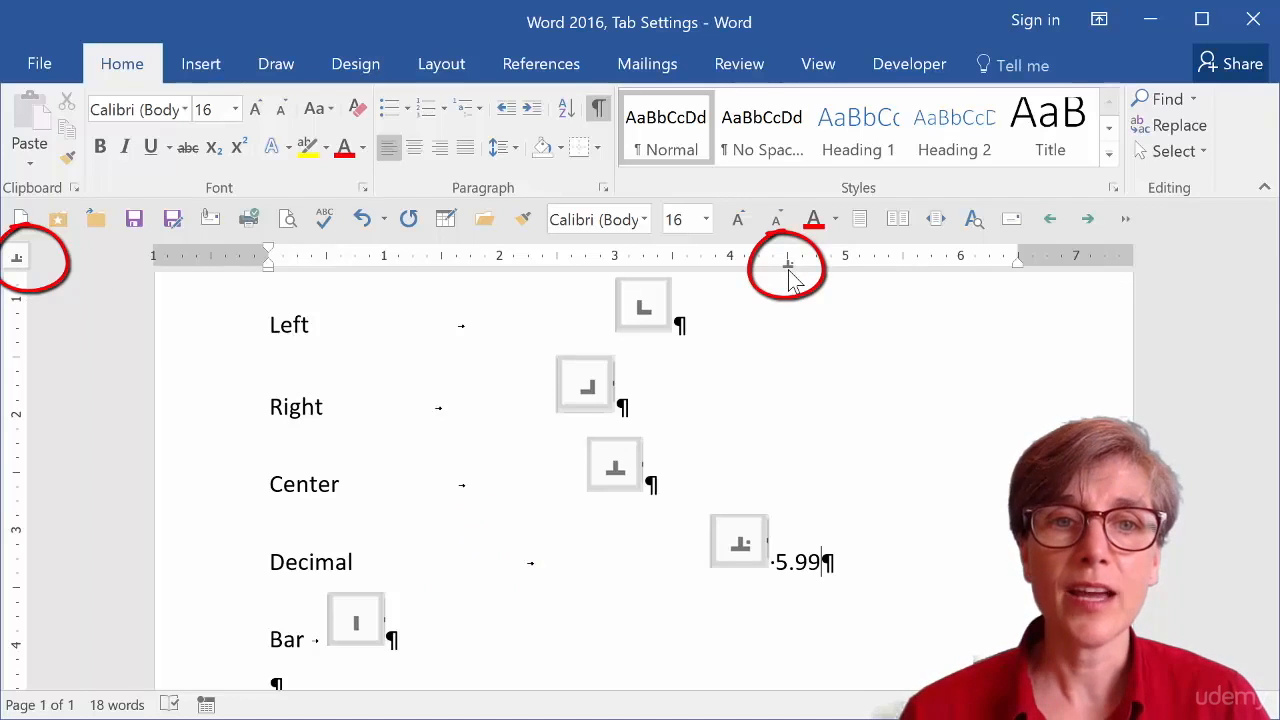
{"action": "left_click_drag", "start_coordinate": [787, 262], "coordinate": [789, 278]}
Set a bar tab stop at 2 inches on the Bar line.
{"action": "scroll", "coordinate": [670, 393], "scroll_direction": "down", "scroll_amount": 2}
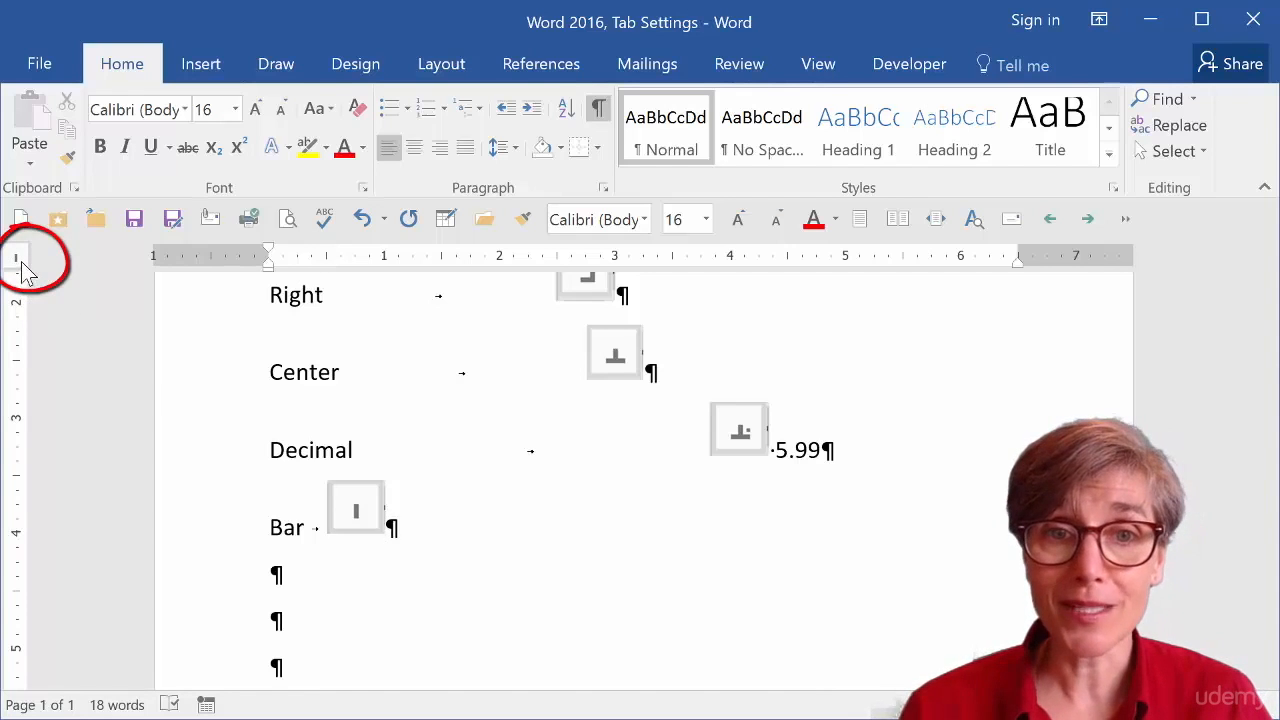
{"action": "left_click", "coordinate": [499, 258]}
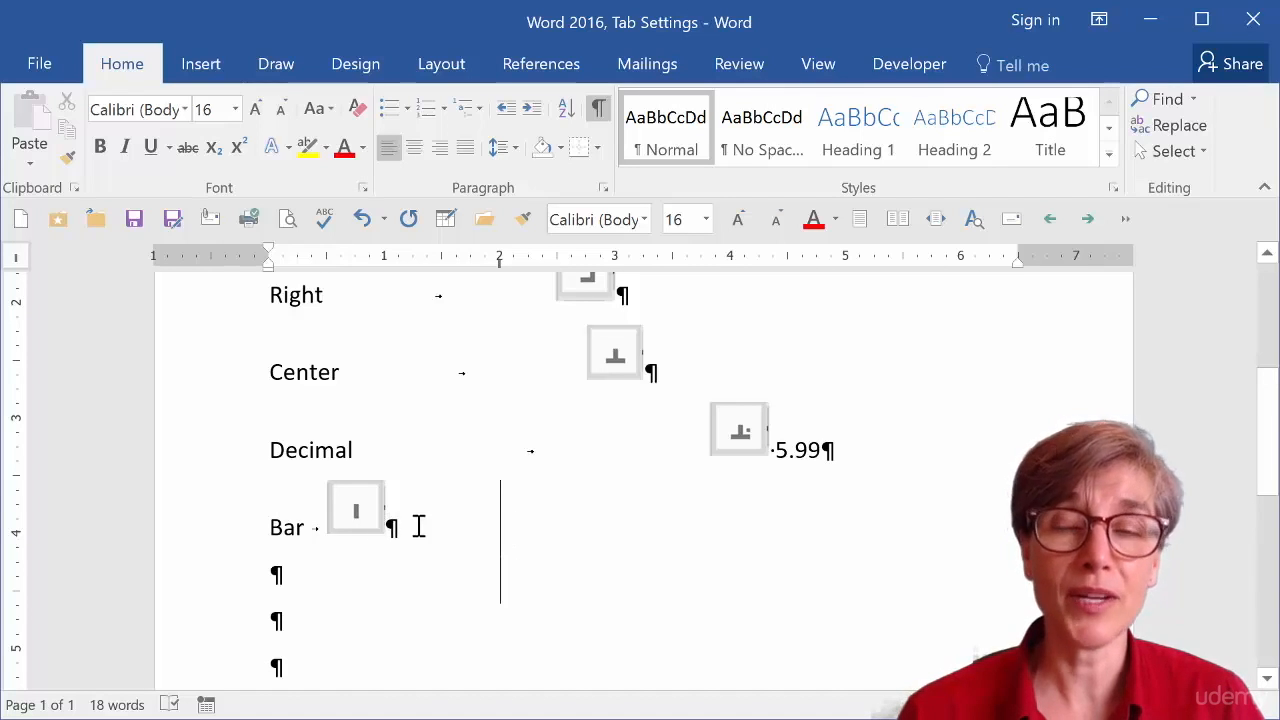
Check the tab stops on the Left and Right lines.
{"action": "scroll", "coordinate": [487, 530], "scroll_direction": "up", "scroll_amount": 5}
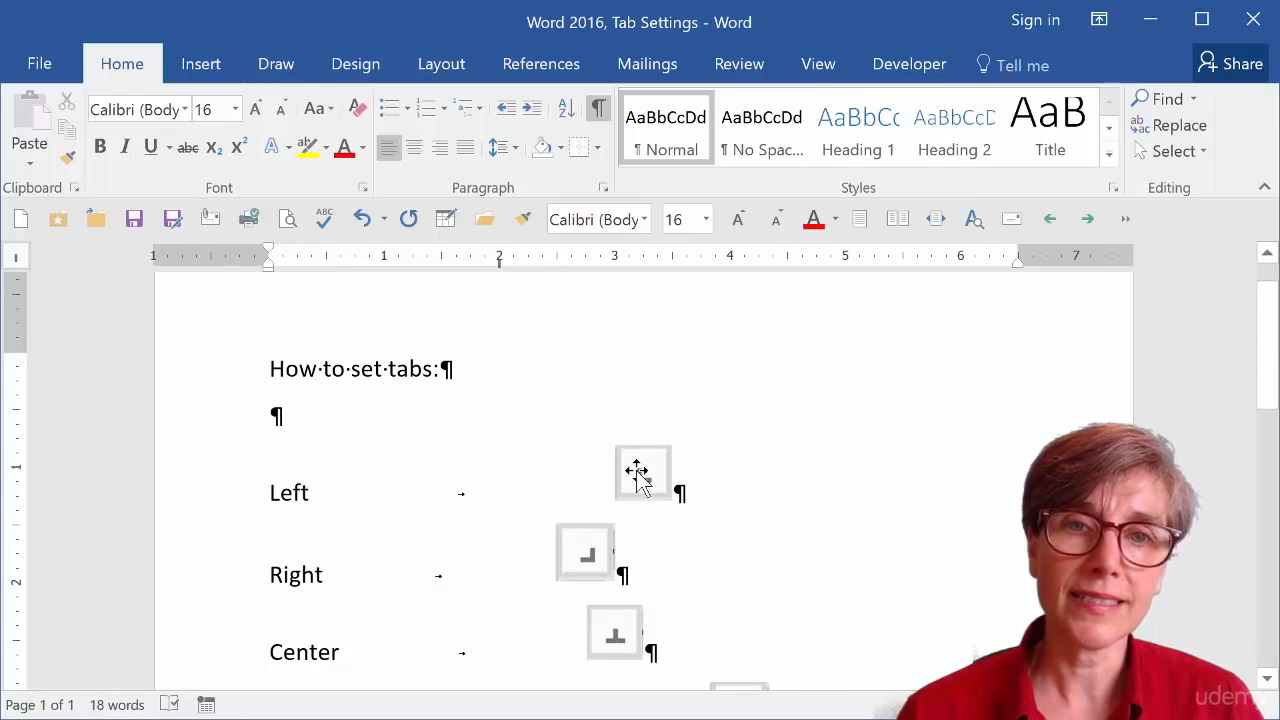
{"action": "left_click", "coordinate": [641, 466]}
{"action": "left_click", "coordinate": [668, 570]}
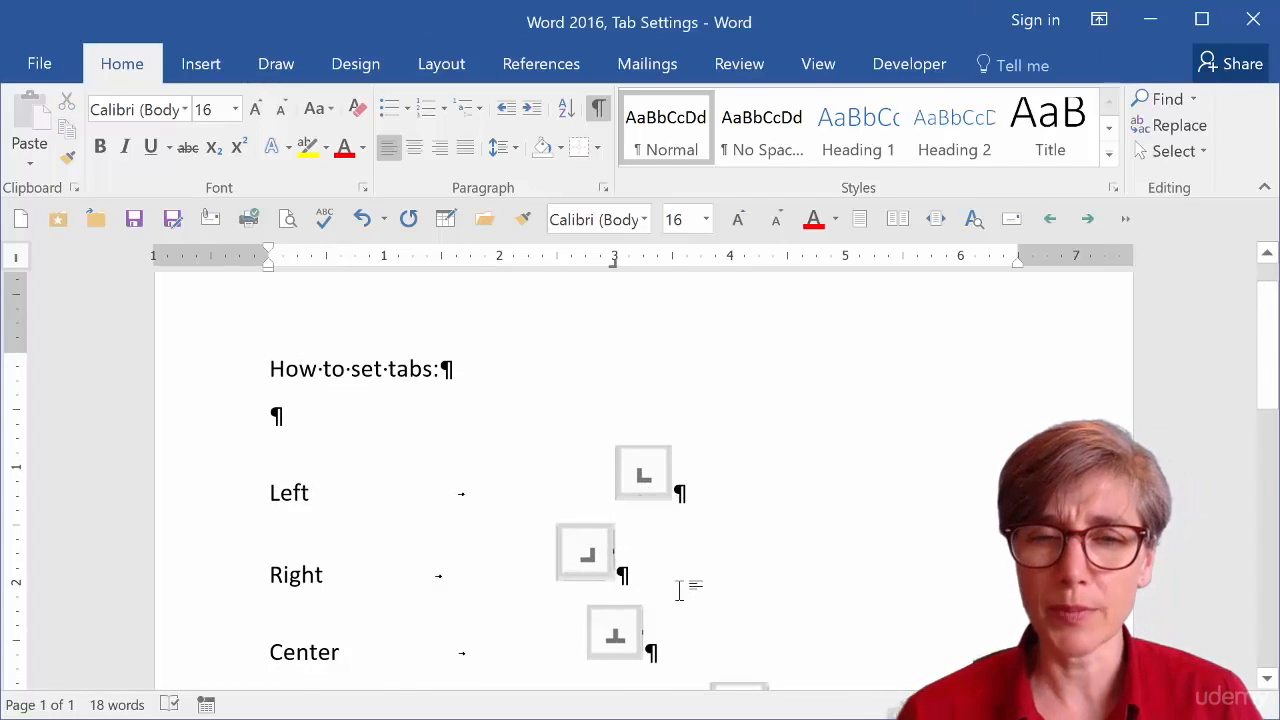
Set a left tab stop at 1 inch on the My Name line and insert a tab before My Name.
{"action": "scroll", "coordinate": [680, 590], "scroll_direction": "down", "scroll_amount": 1}
{"action": "scroll", "coordinate": [680, 591], "scroll_direction": "down", "scroll_amount": 5}
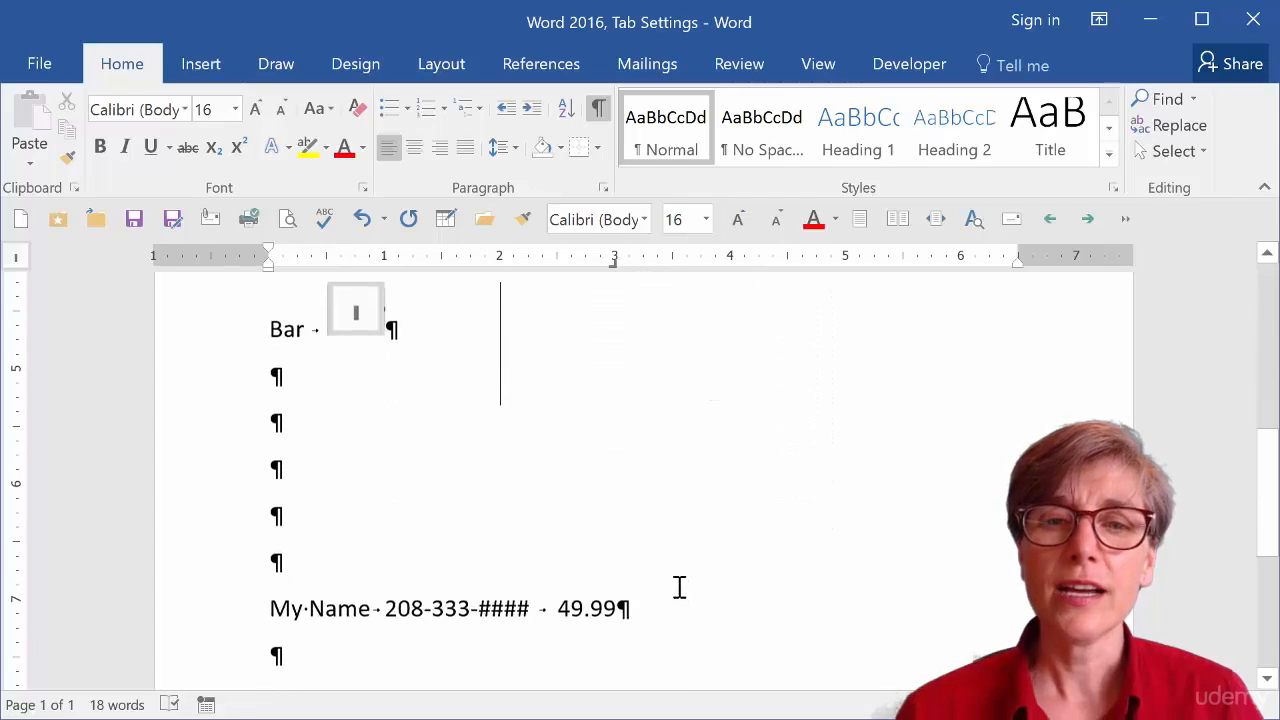
{"action": "scroll", "coordinate": [677, 581], "scroll_direction": "down", "scroll_amount": 4}
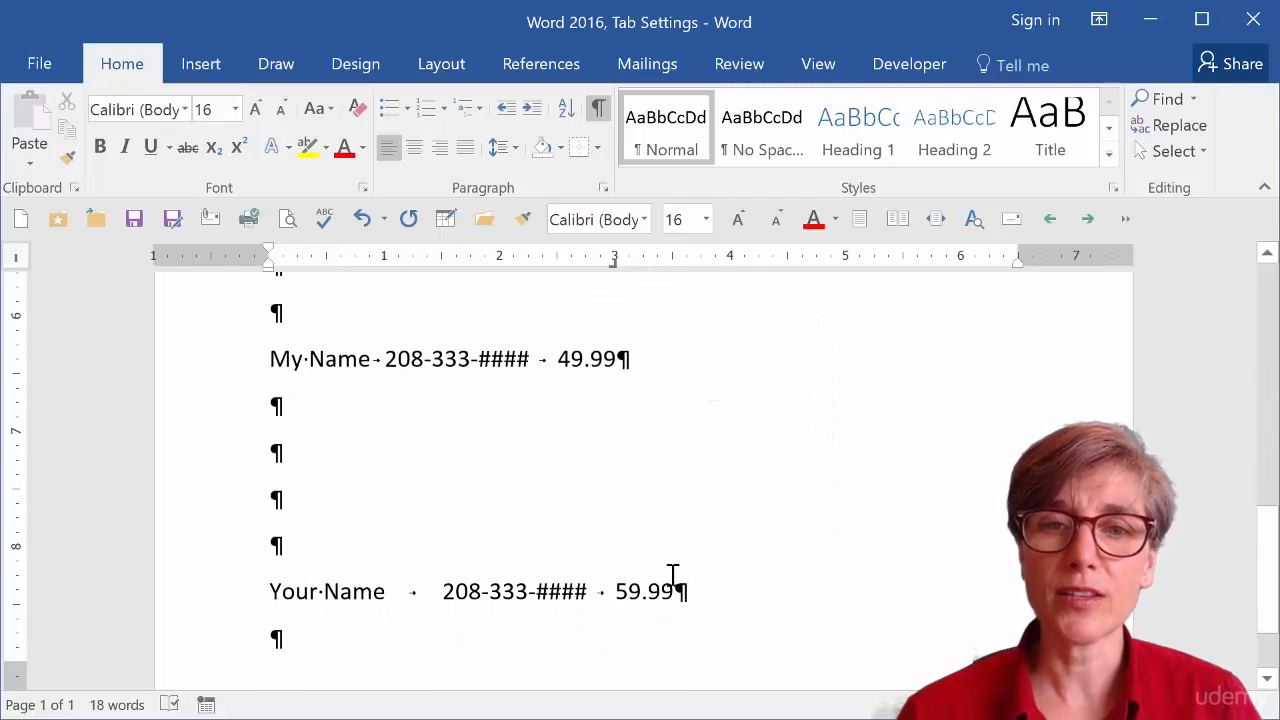
{"action": "left_click", "coordinate": [339, 360]}
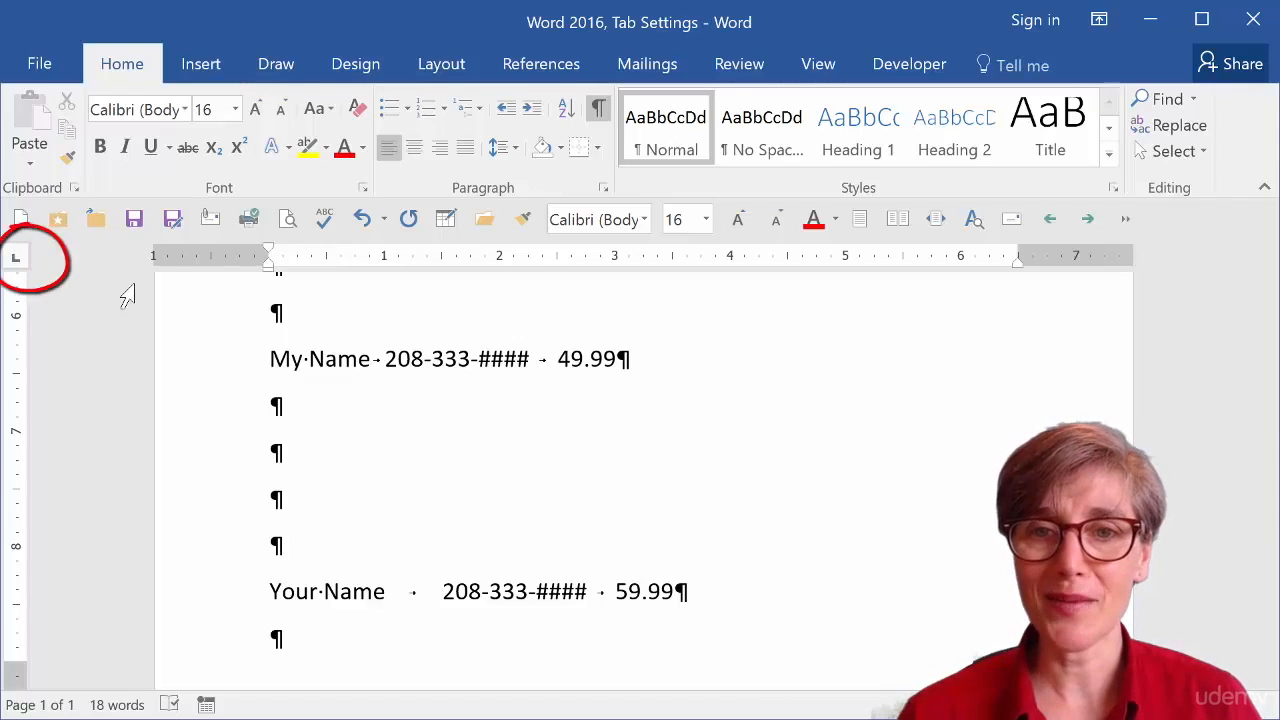
{"action": "left_click", "coordinate": [382, 261]}
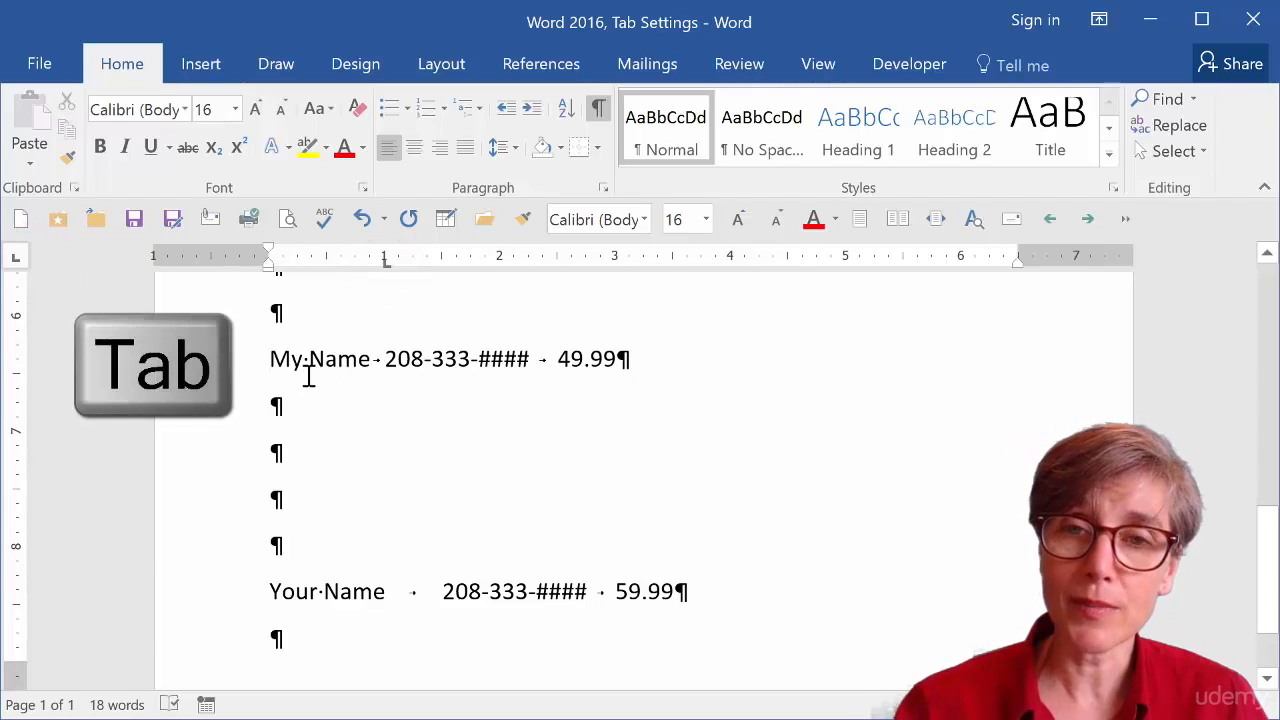
{"action": "key", "text": "Tab"}
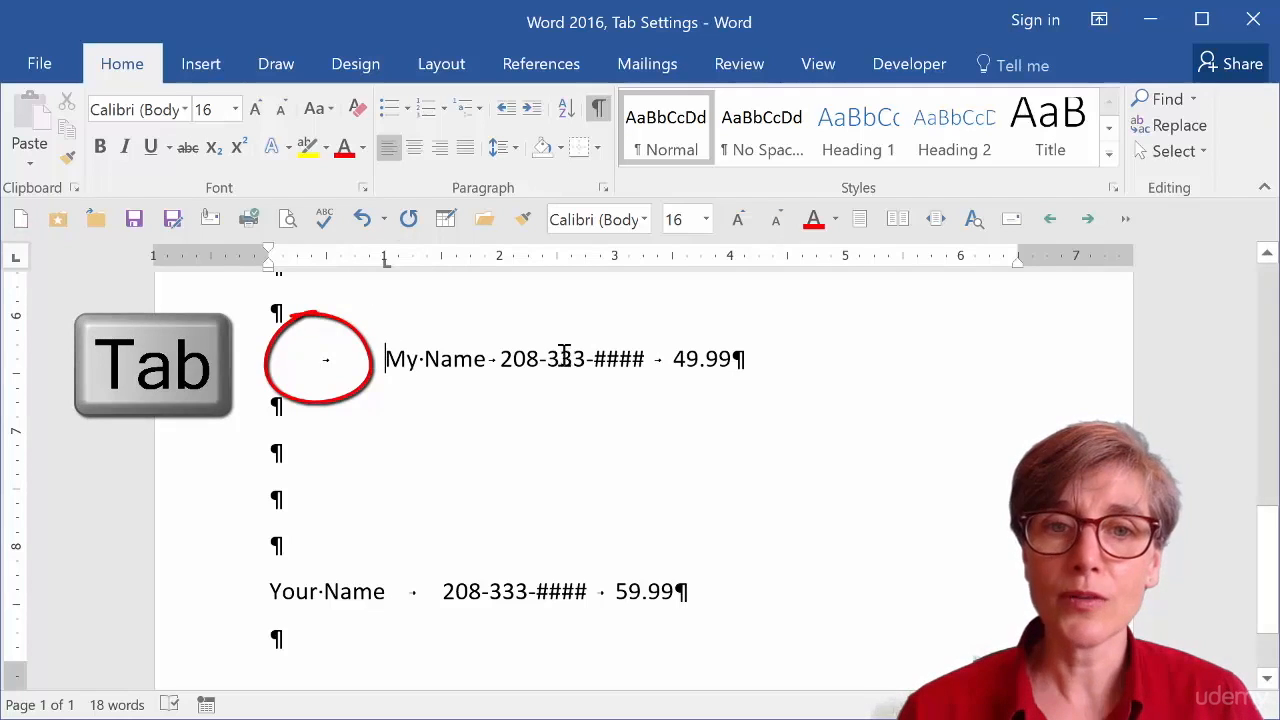
Set a center tab stop at 3 inches on the My Name line.
{"action": "left_click", "coordinate": [17, 259]}
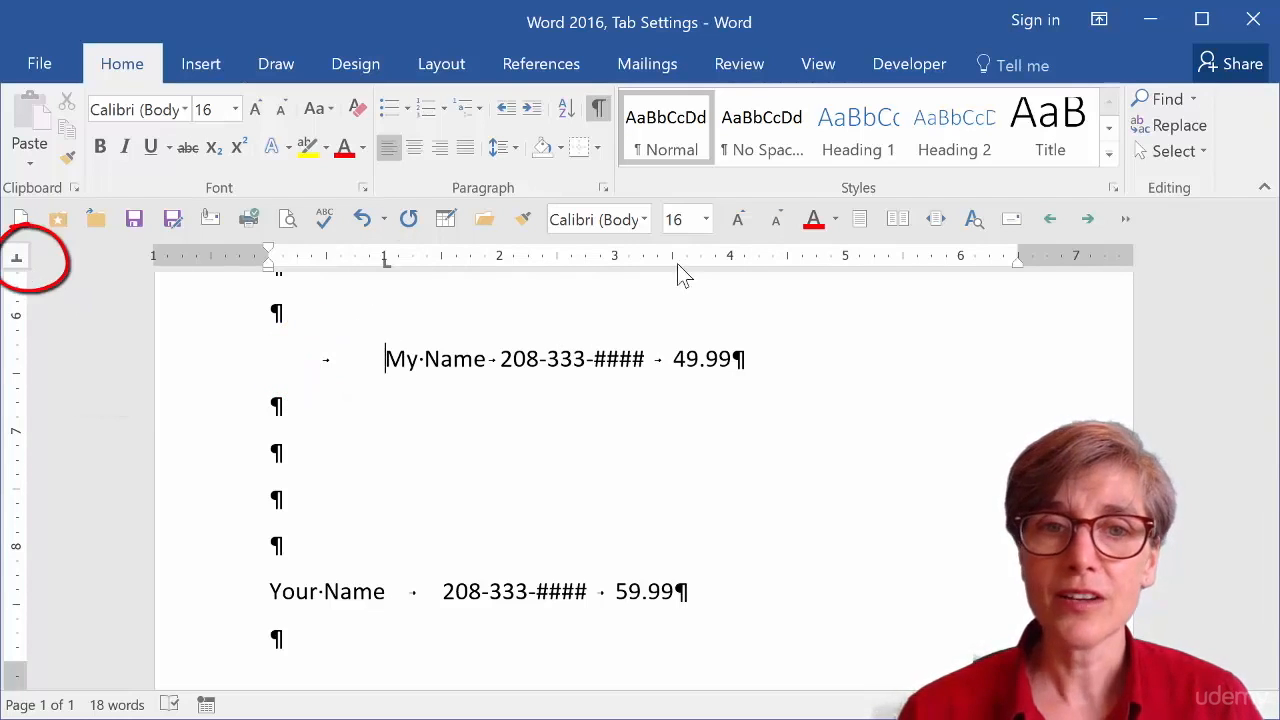
{"action": "left_click", "coordinate": [615, 262]}
{"action": "left_click_drag", "start_coordinate": [616, 262], "coordinate": [616, 266]}
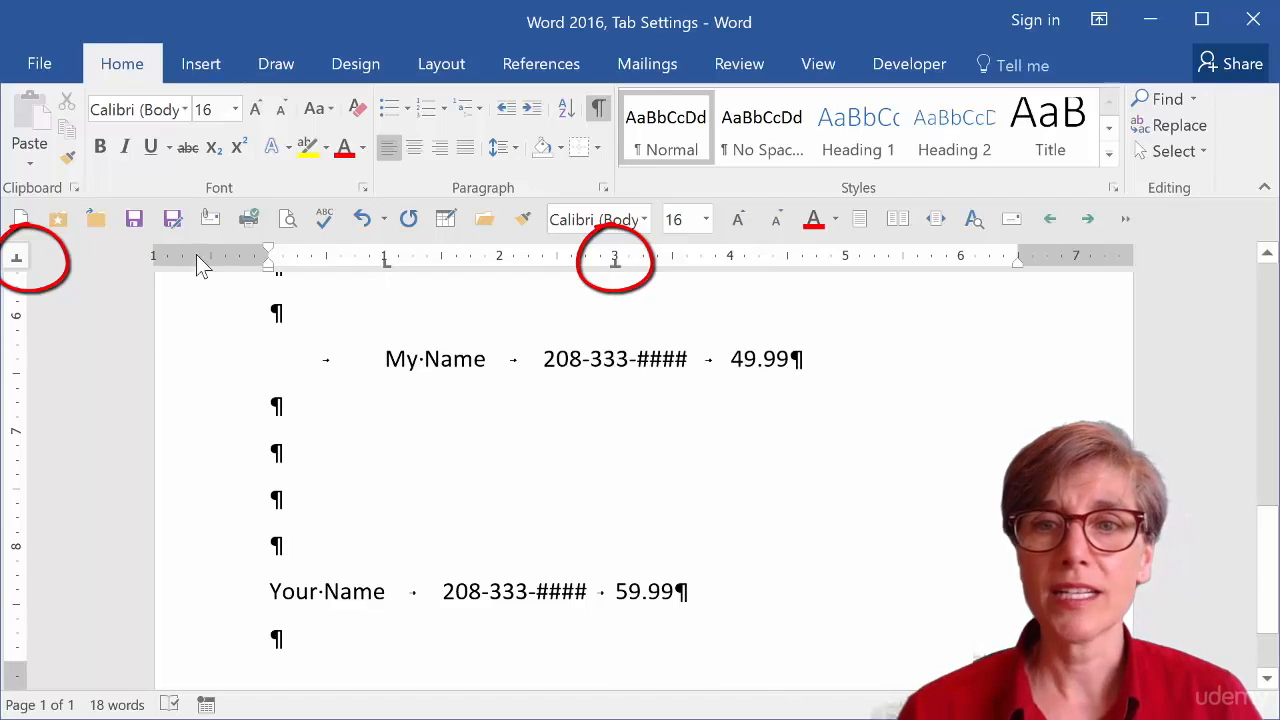
Set a decimal tab stop at 5 inches on the My Name line.
{"action": "left_click", "coordinate": [18, 258]}
{"action": "left_click", "coordinate": [22, 261]}
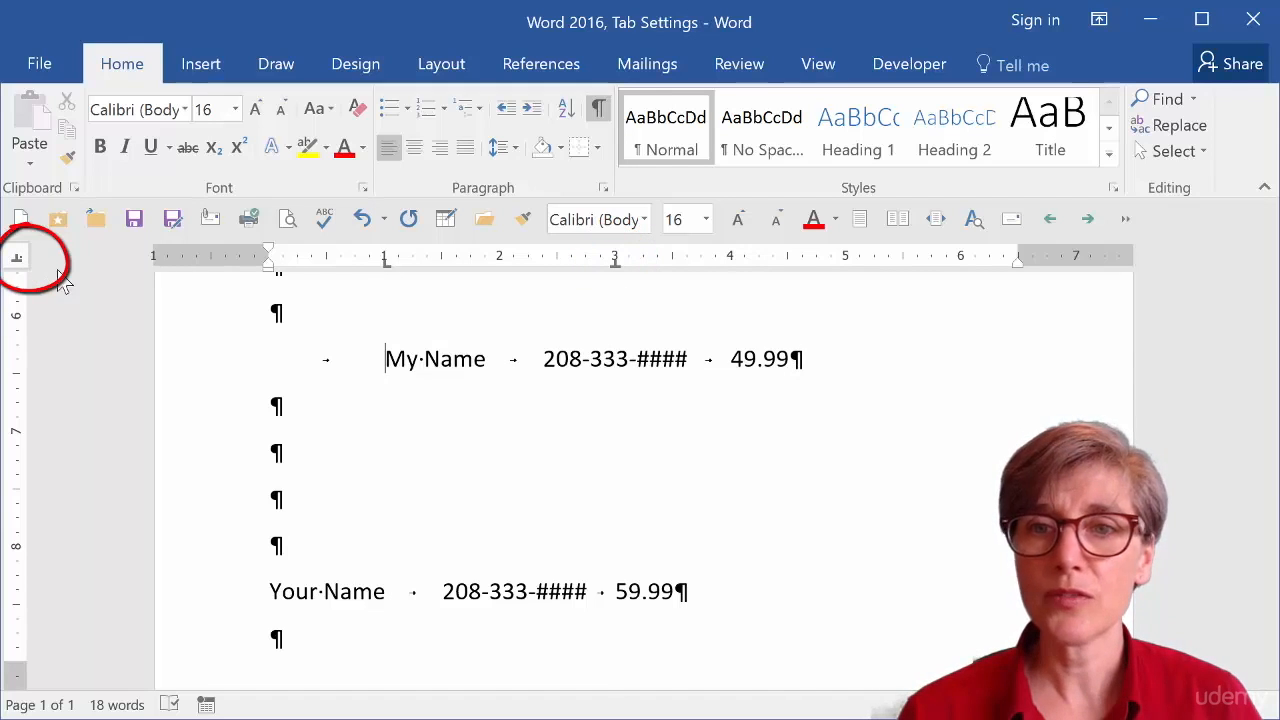
{"action": "left_click", "coordinate": [845, 263]}
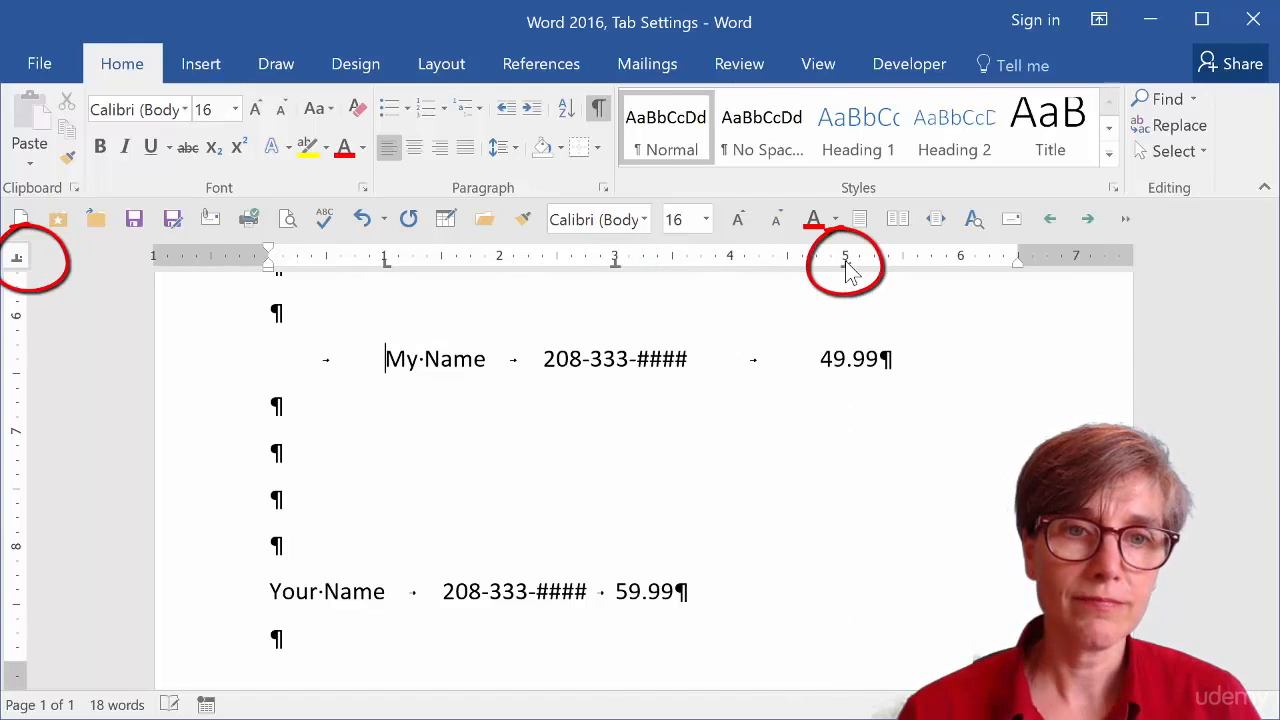
Add a bar tab stop at about 4.5 inches on the My Name line.
{"action": "left_click", "coordinate": [16, 264]}
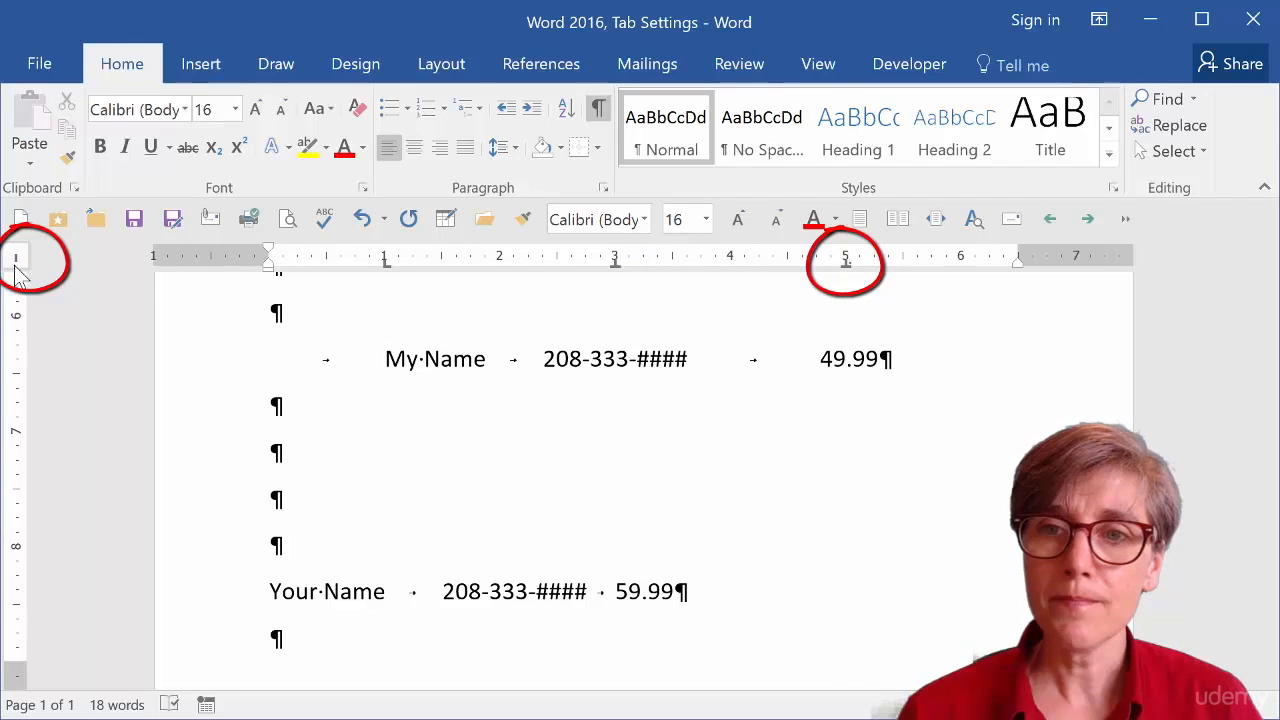
{"action": "left_click", "coordinate": [788, 264]}
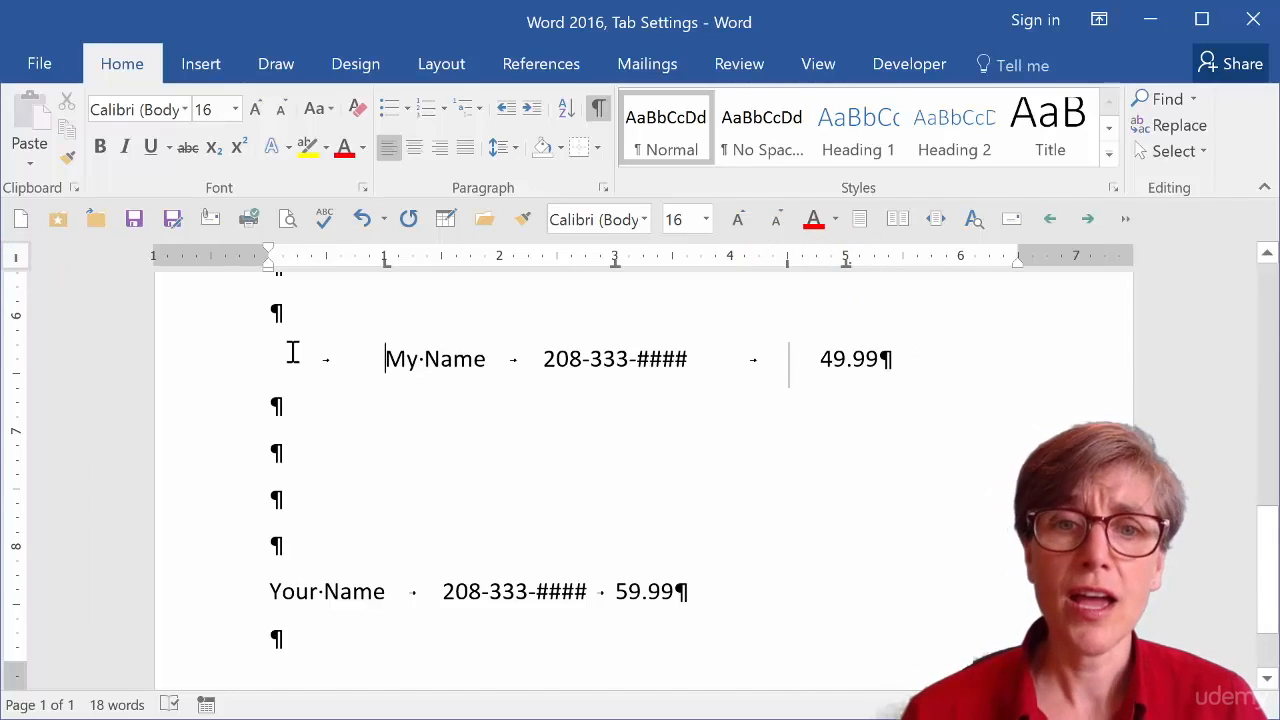
Copy the My Name line's formatting onto the Your Name line with Format Painter and insert a tab before Your Name.
{"action": "left_click", "coordinate": [319, 591]}
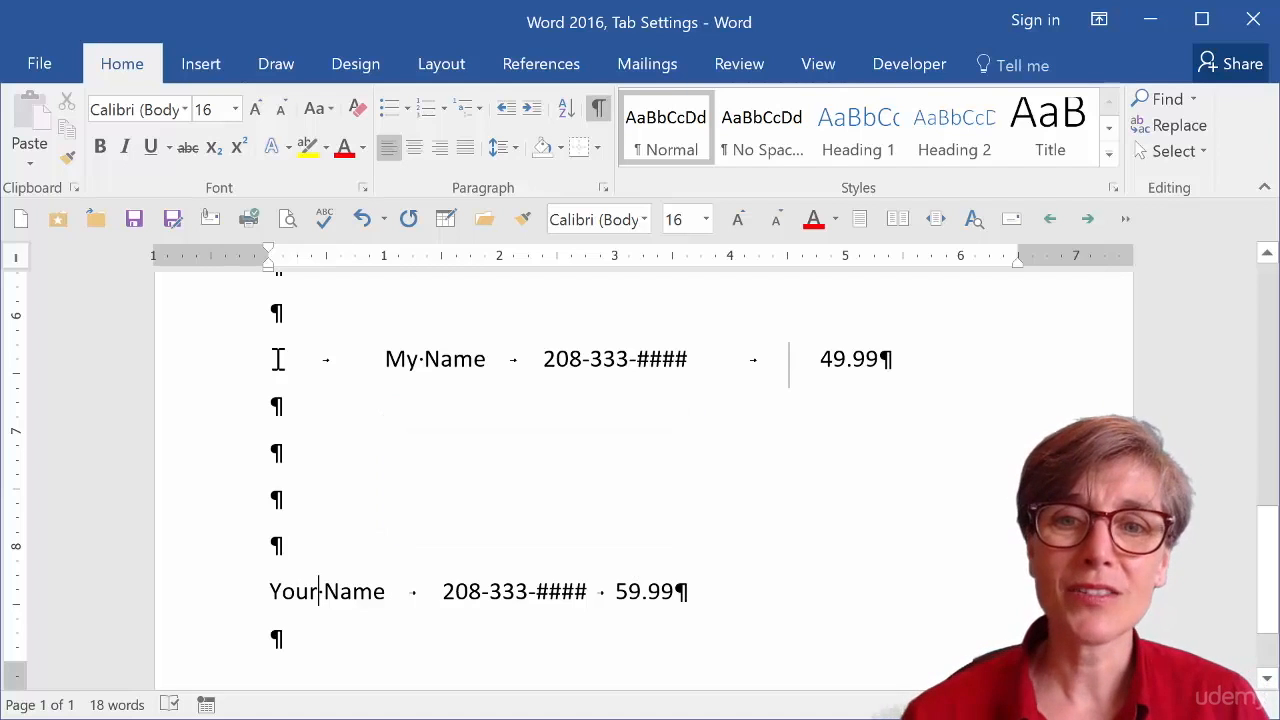
{"action": "left_click", "coordinate": [234, 372]}
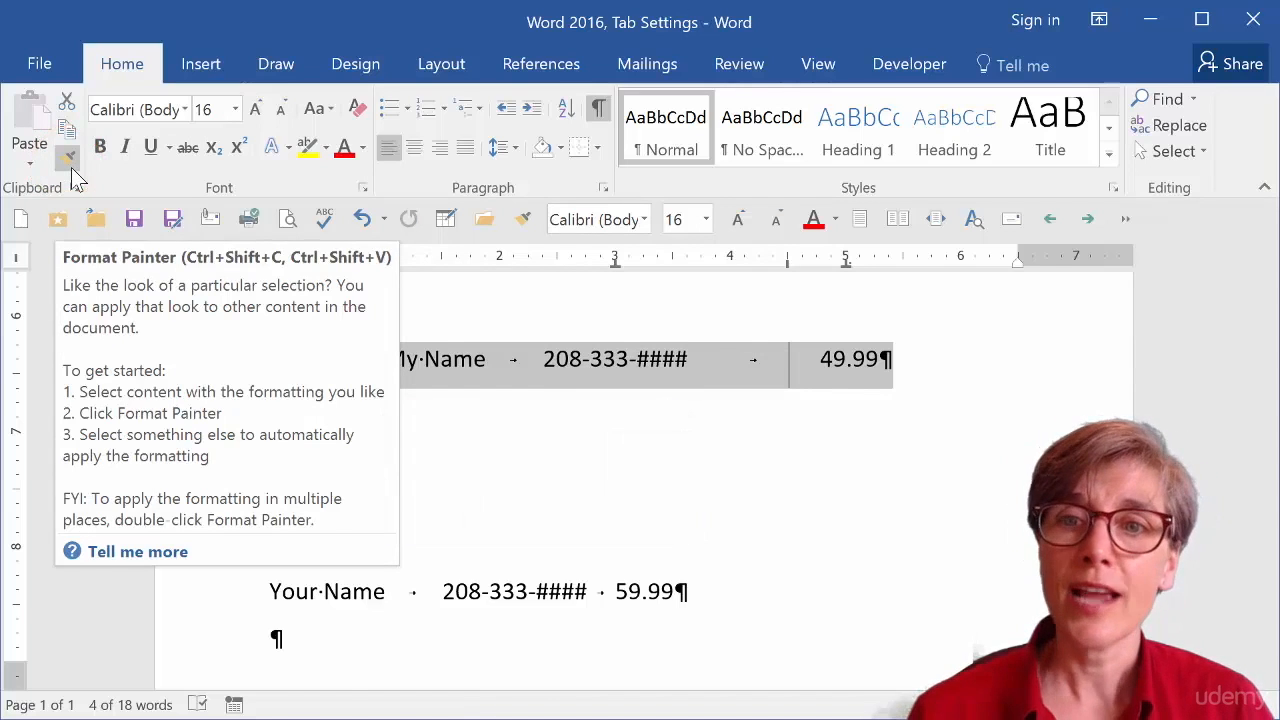
{"action": "left_click", "coordinate": [70, 160]}
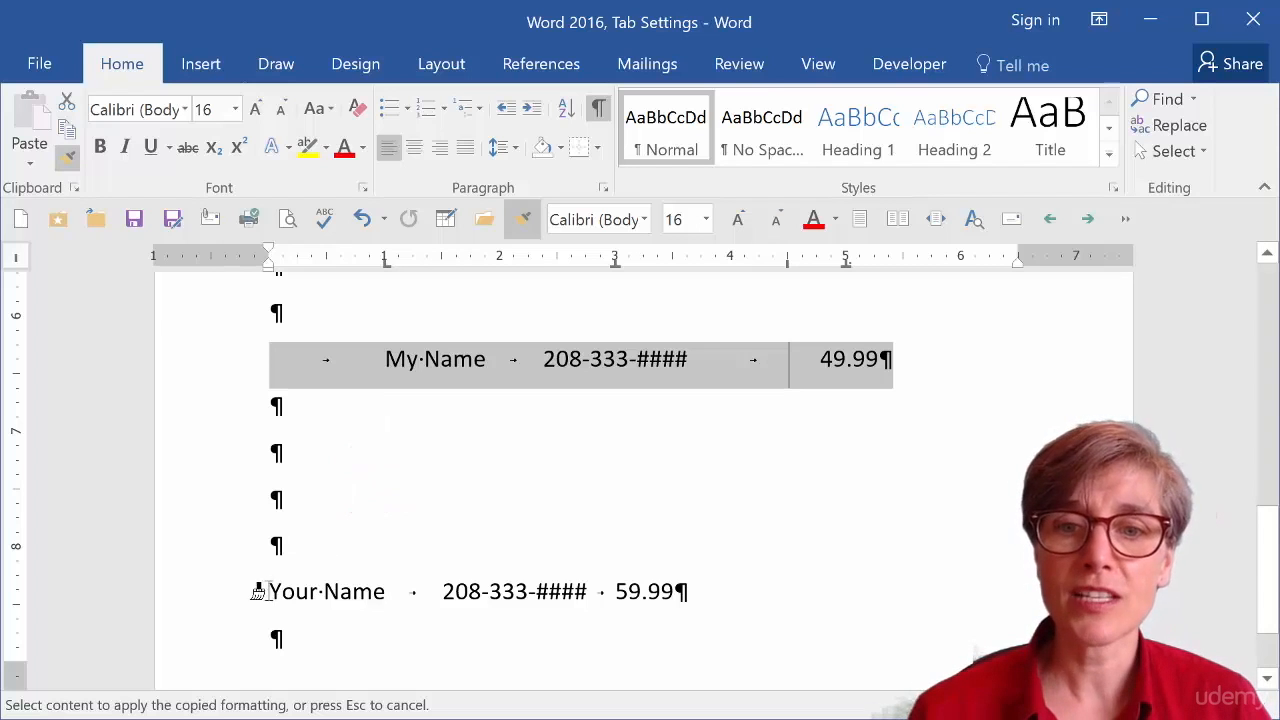
{"action": "left_click_drag", "start_coordinate": [258, 591], "coordinate": [781, 590]}
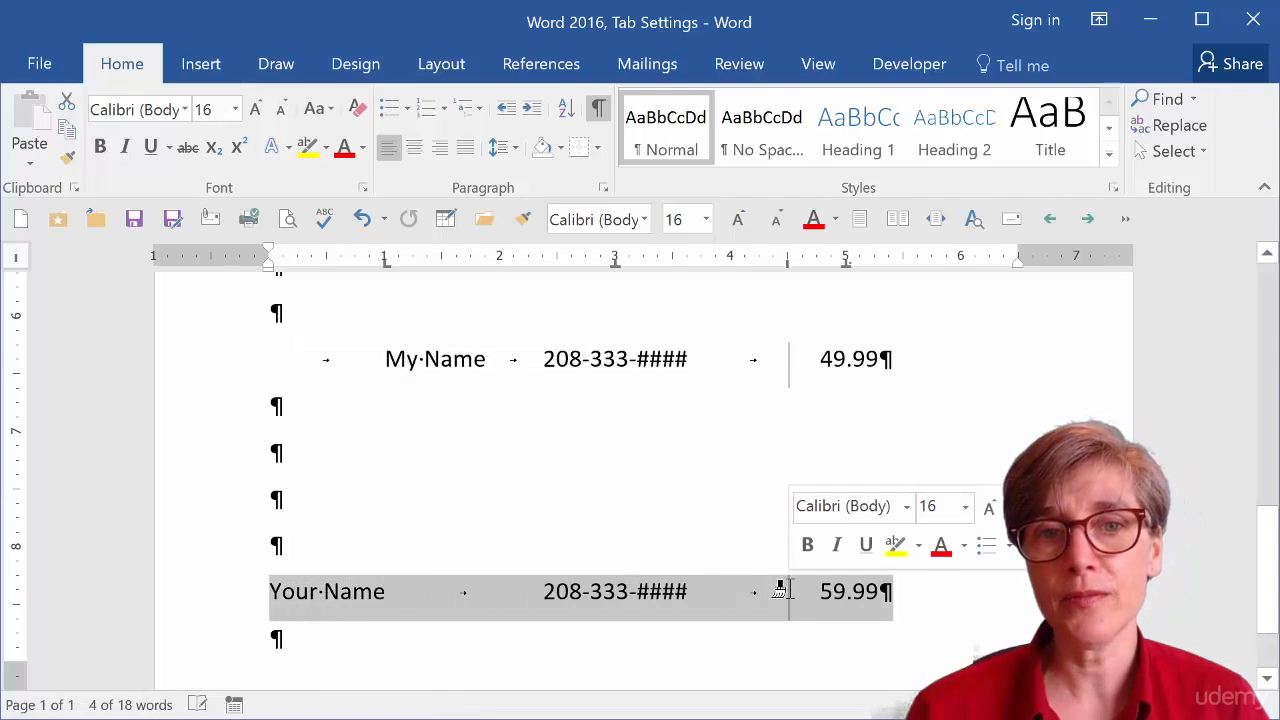
{"action": "left_click", "coordinate": [576, 590]}
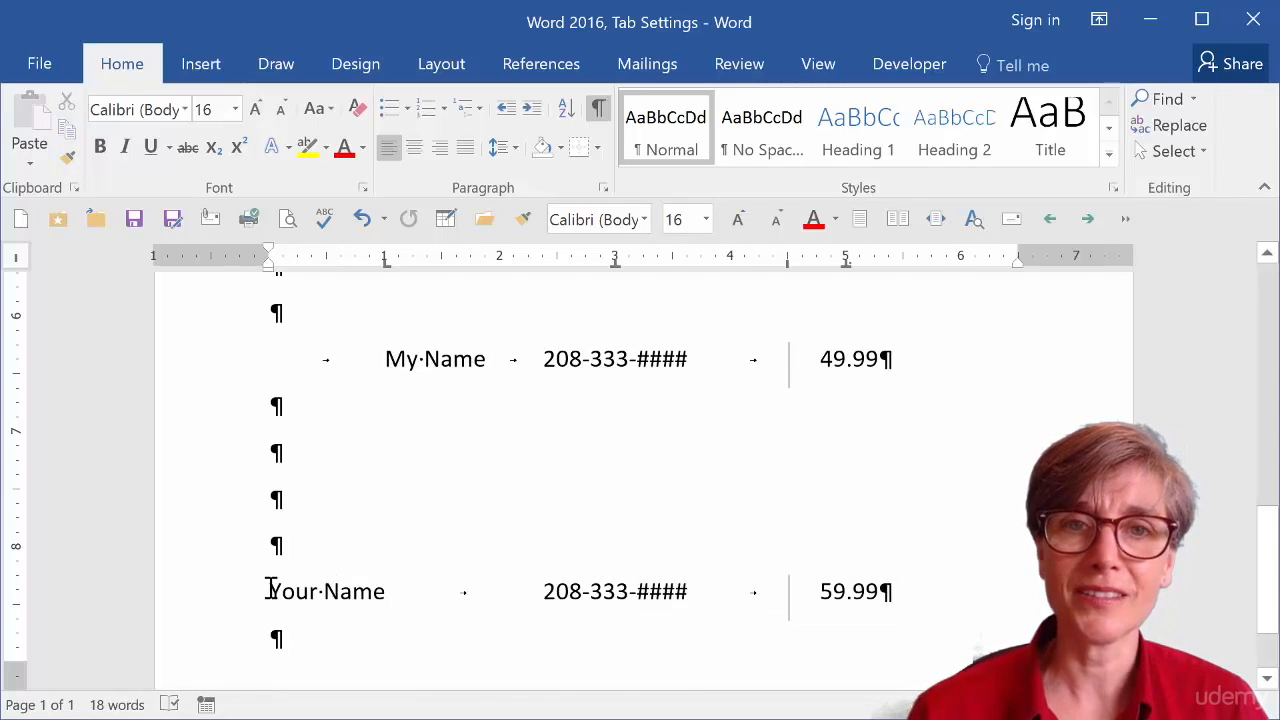
{"action": "key", "text": "Tab"}
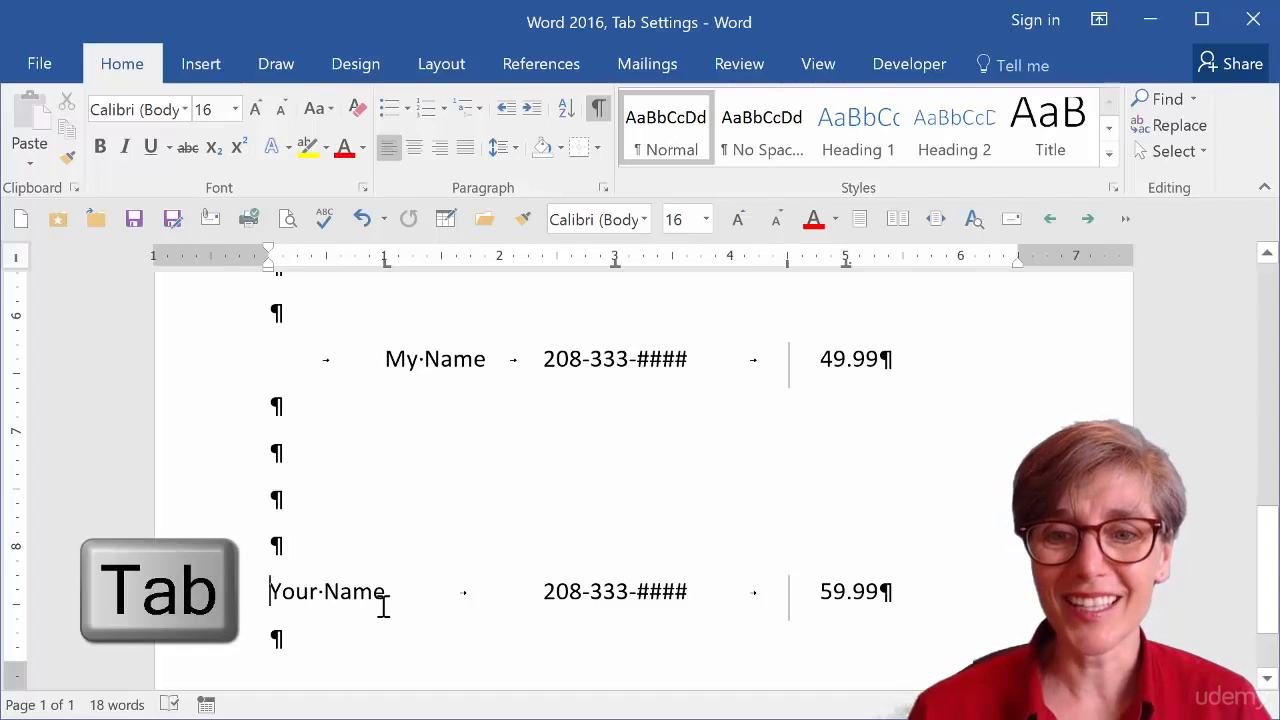
{"action": "key", "text": "Tab"}
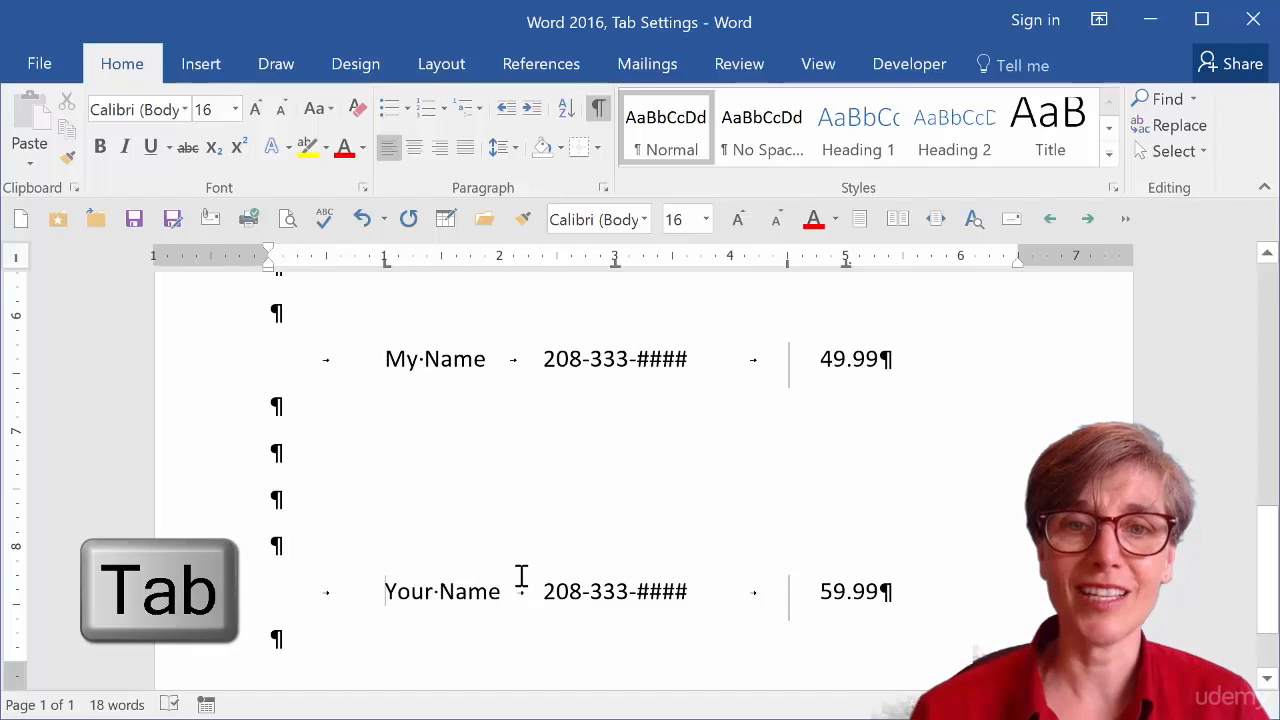
Compare the ruler tab stops shown for the My Name line, the Your Name line and an empty paragraph.
{"action": "left_click", "coordinate": [451, 358]}
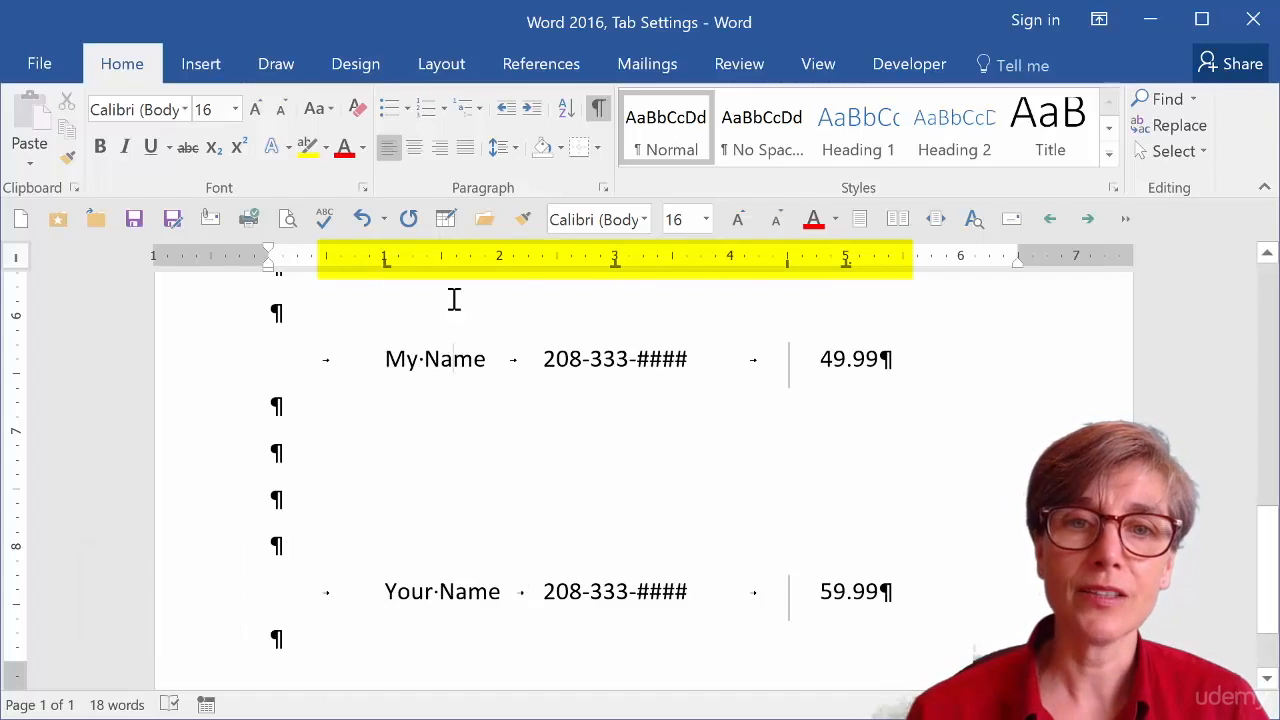
{"action": "left_click", "coordinate": [451, 592]}
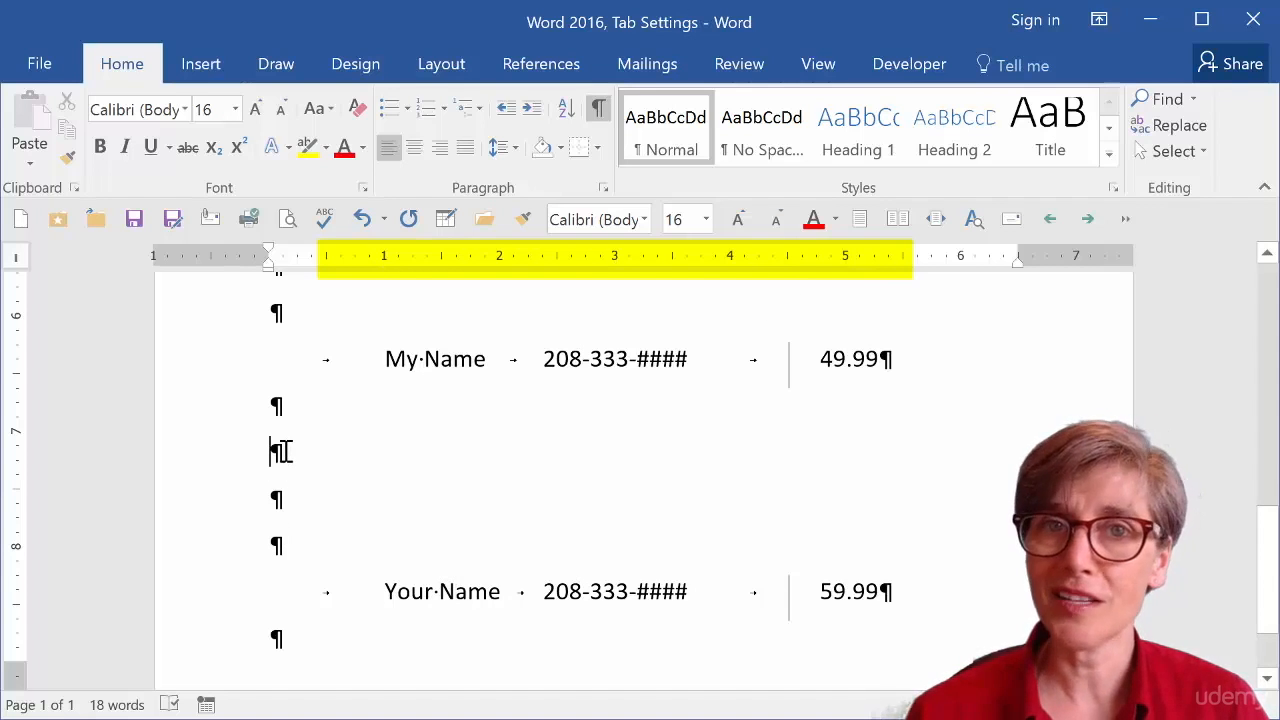
{"action": "left_click", "coordinate": [284, 452]}
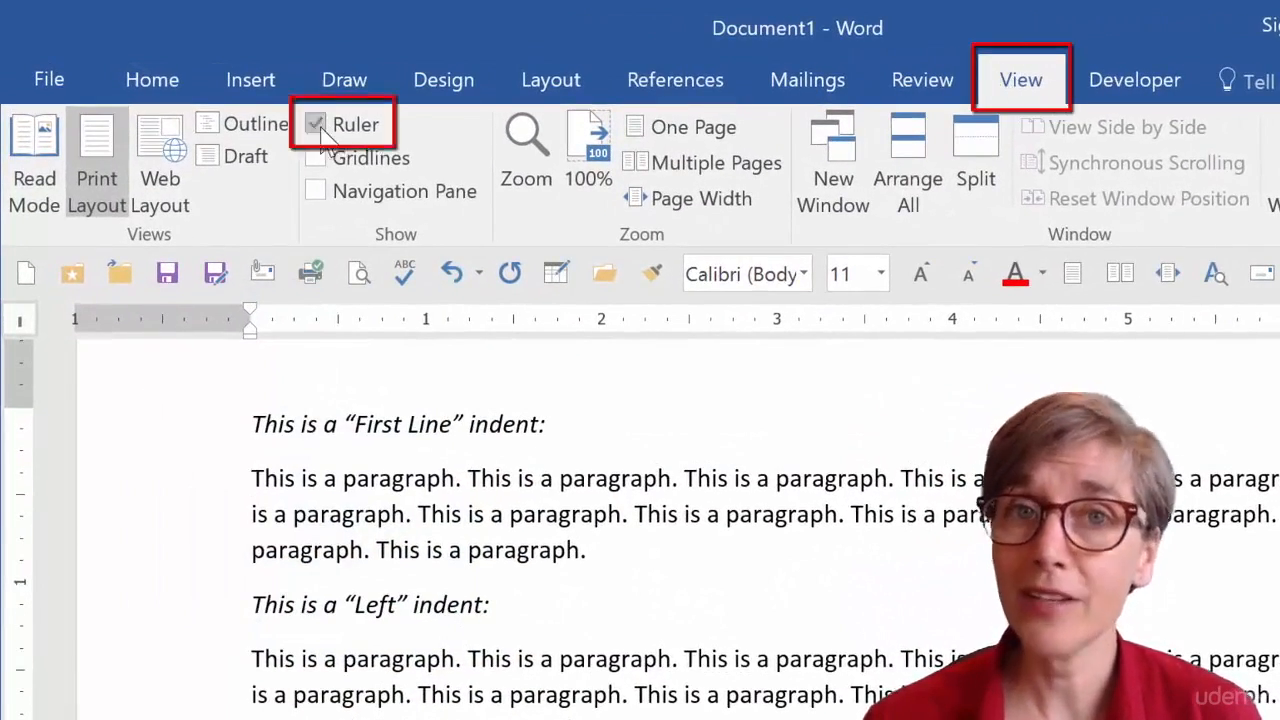
Indent the first line of the First Line indent paragraph with a tab.
{"action": "left_click", "coordinate": [238, 397]}
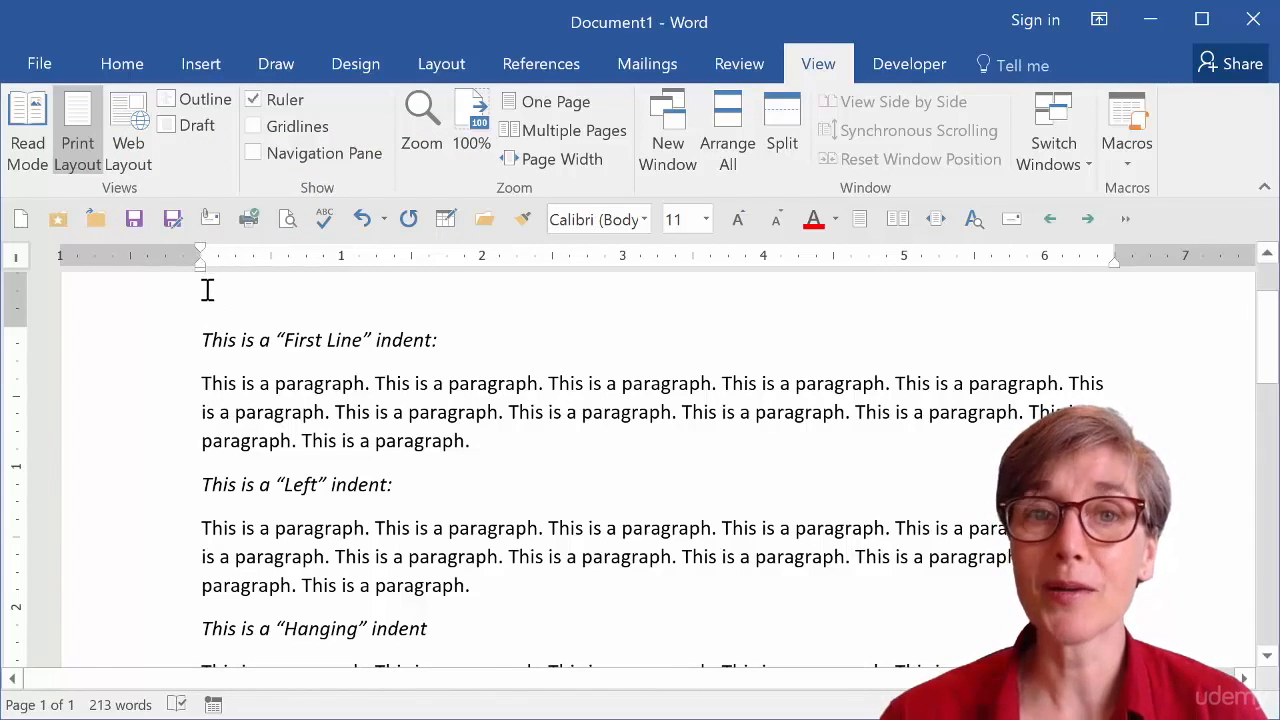
{"action": "key", "text": "Tab"}
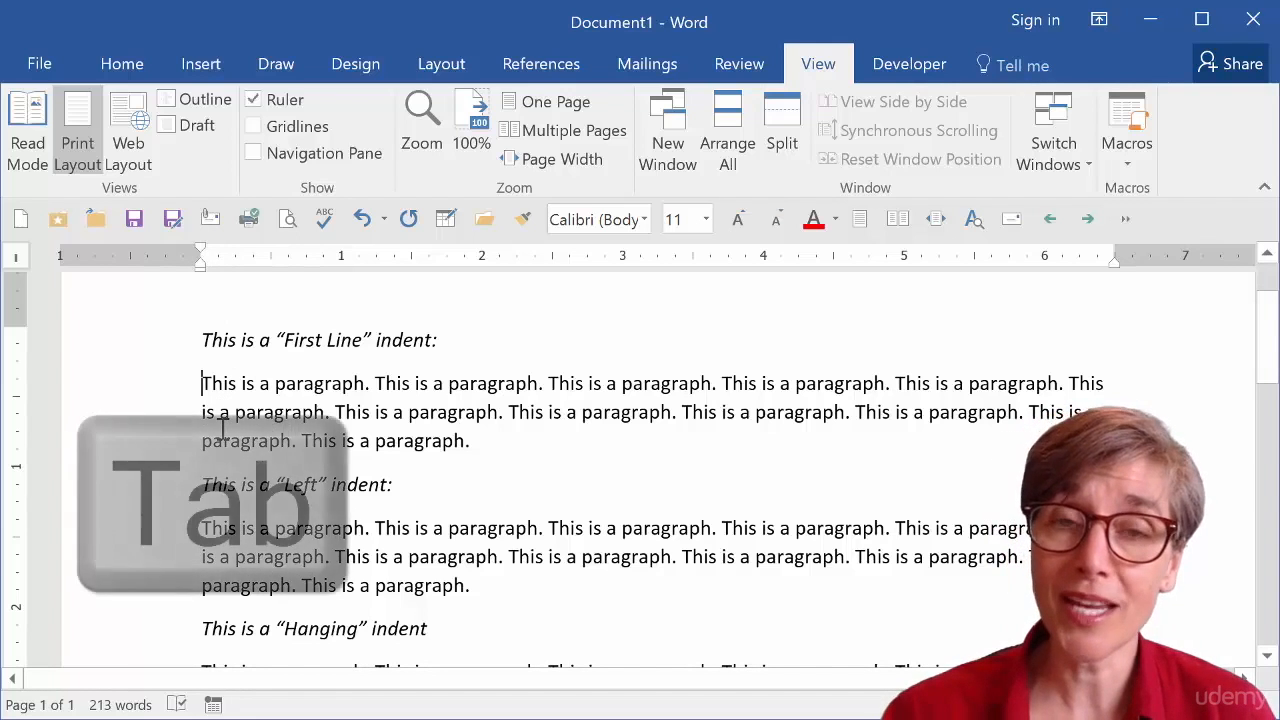
{"action": "key", "text": "Tab"}
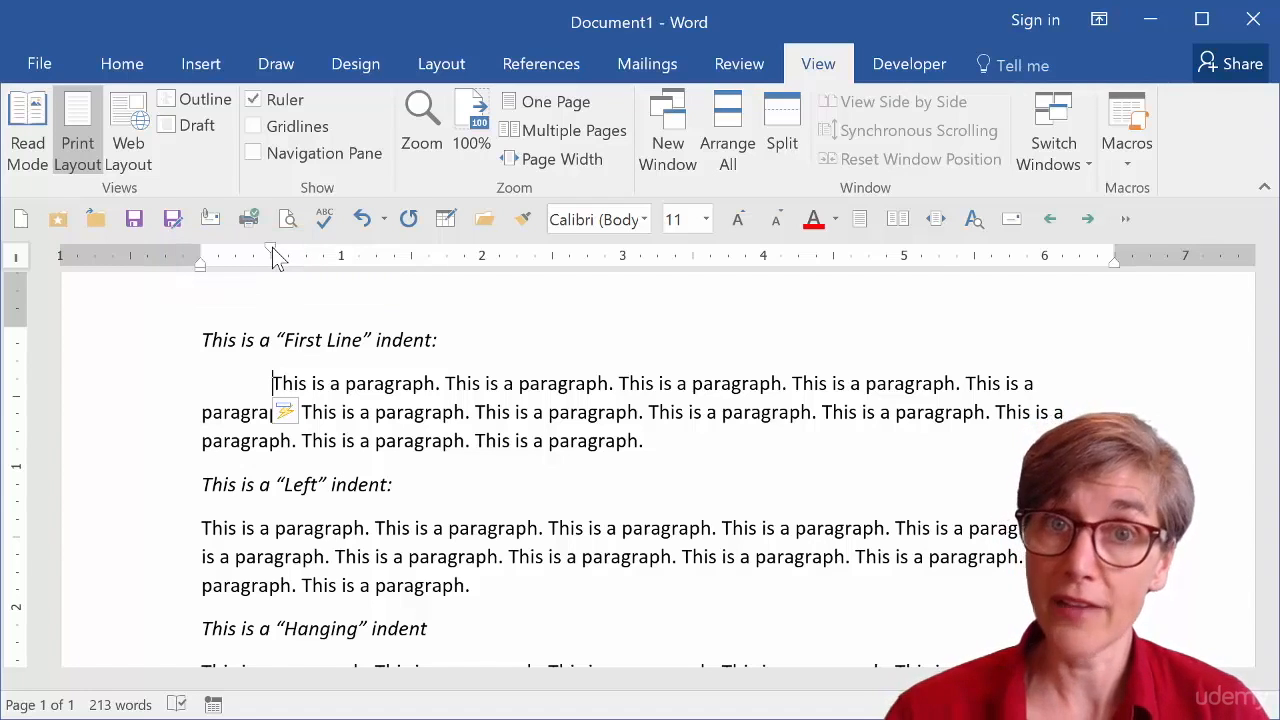
Move the First Line paragraph's first-line indent marker to about 0.5 inch.
{"action": "left_click_drag", "start_coordinate": [272, 247], "coordinate": [238, 255]}
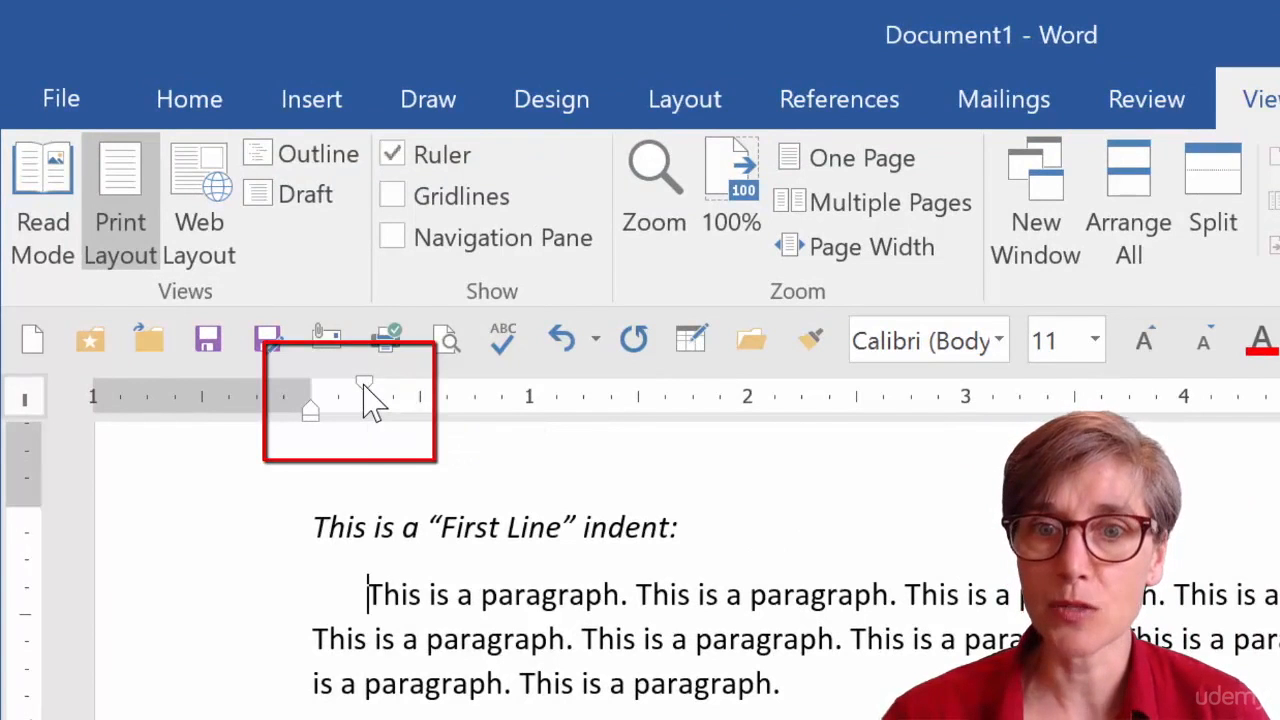
{"action": "left_click_drag", "start_coordinate": [364, 384], "coordinate": [419, 389]}
Set a left indent of about 0.5 inch on the Left indent paragraph.
{"action": "scroll", "coordinate": [505, 622], "scroll_direction": "down", "scroll_amount": 3}
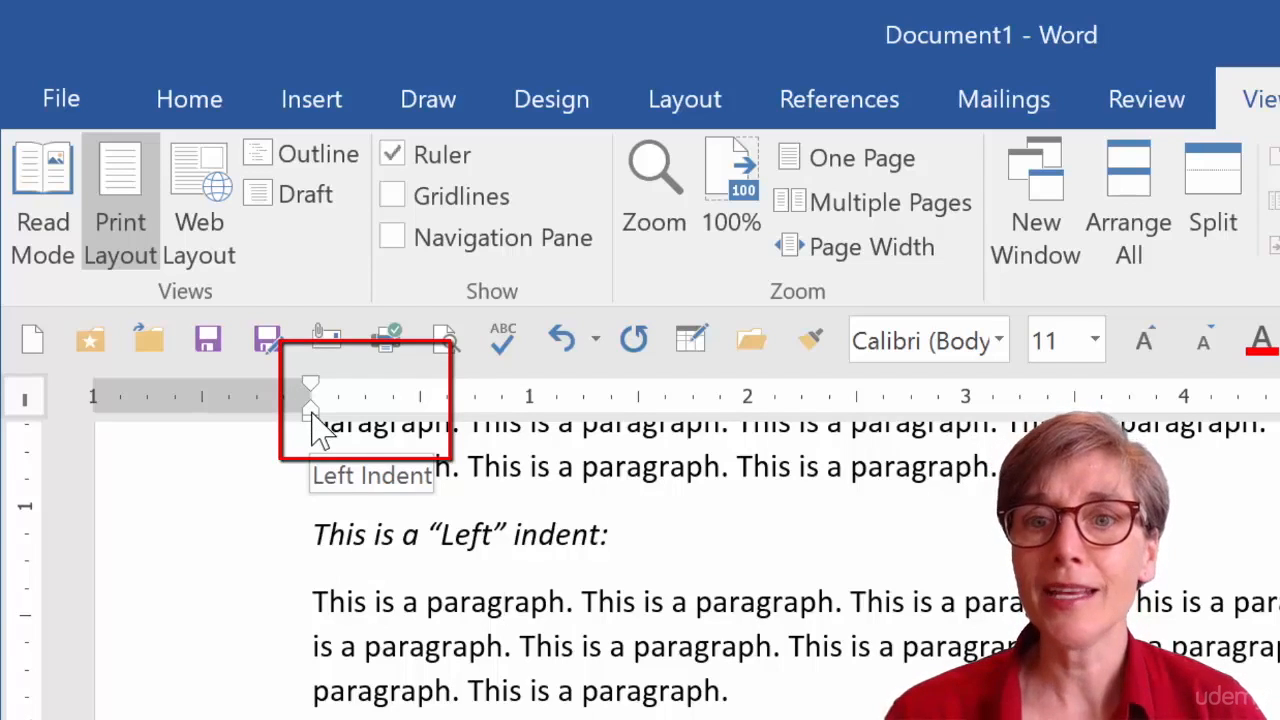
{"action": "left_click_drag", "start_coordinate": [312, 420], "coordinate": [421, 428]}
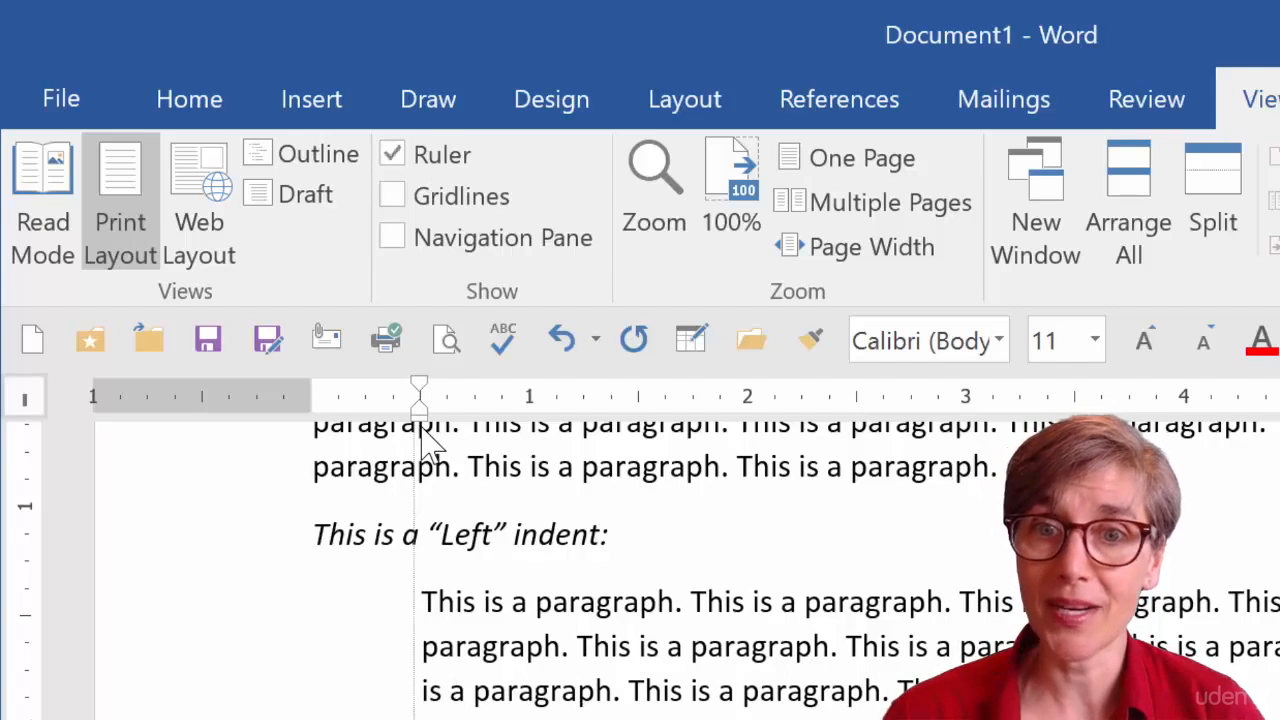
{"action": "left_click_drag", "start_coordinate": [428, 445], "coordinate": [430, 448]}
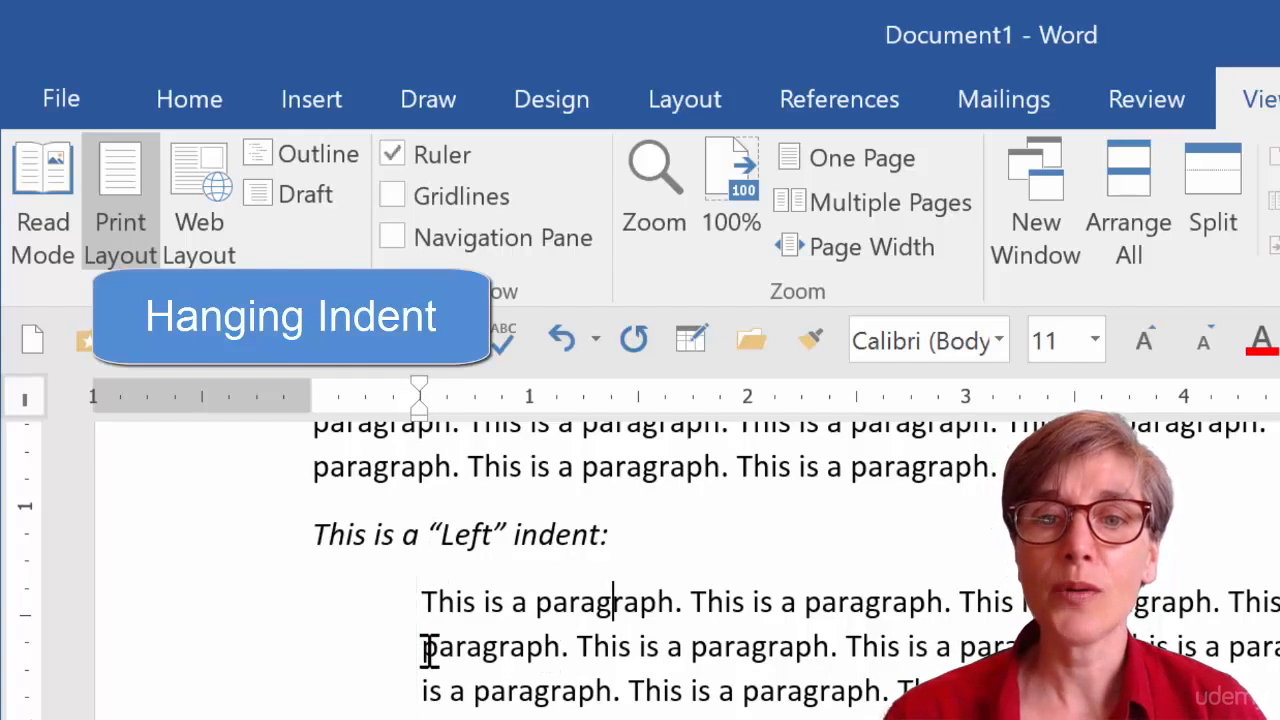
Create a hanging indent on the Hanging paragraph: left indent about 0.5 inch, first line about 0.25 inch.
{"action": "scroll", "coordinate": [428, 648], "scroll_direction": "down", "scroll_amount": 4}
{"action": "left_click", "coordinate": [316, 608]}
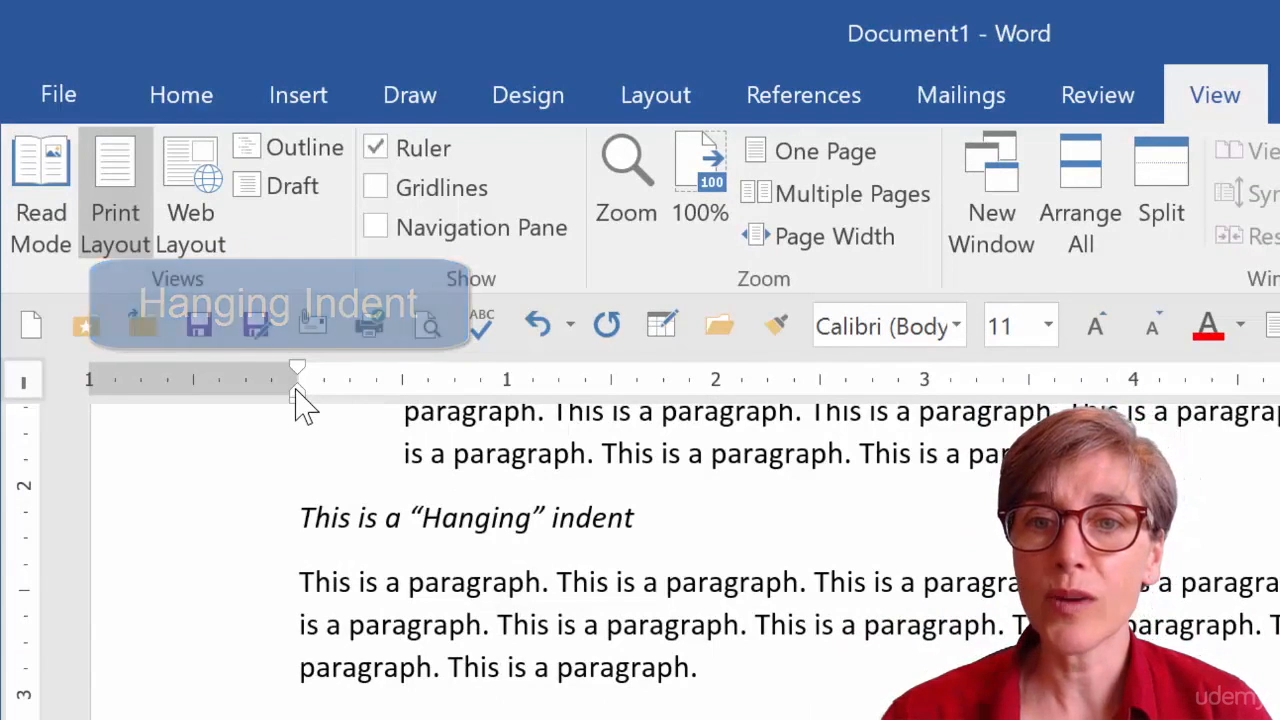
{"action": "mouse_move", "coordinate": [296, 394]}
{"action": "left_mouse_down"}
{"action": "mouse_move", "coordinate": [403, 424]}
{"action": "mouse_move", "coordinate": [406, 406]}
{"action": "left_mouse_up"}
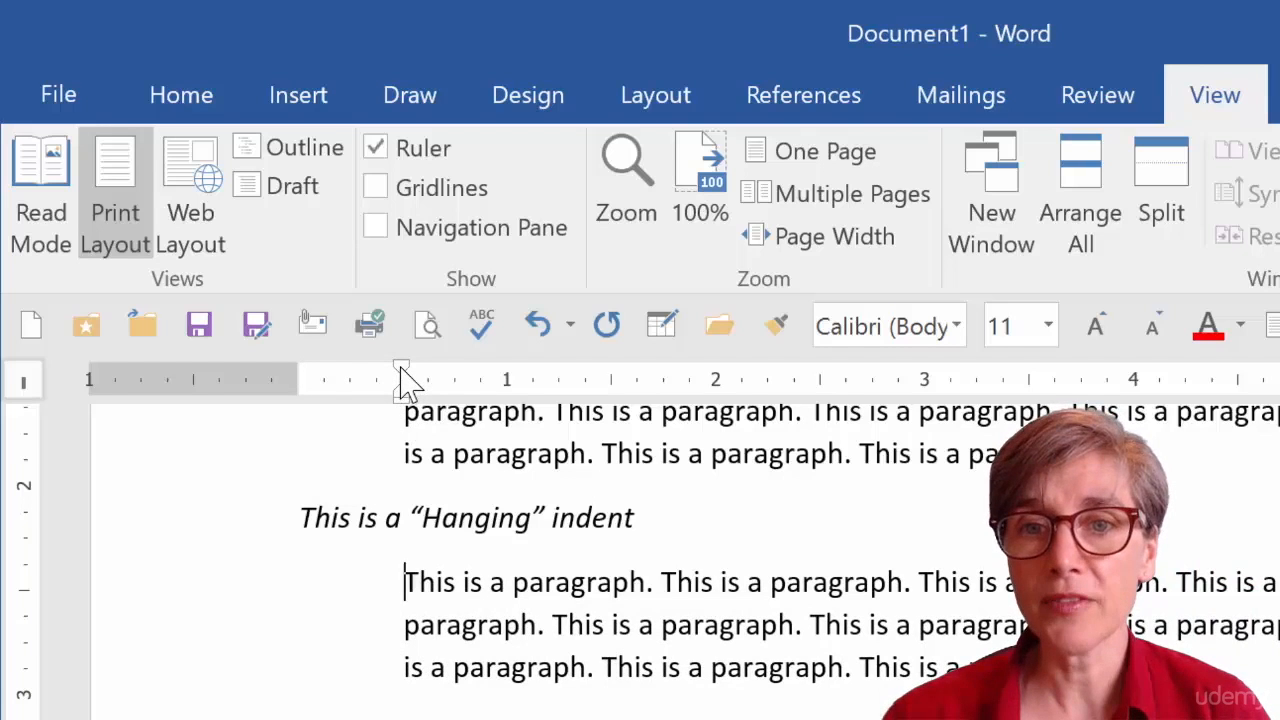
{"action": "left_click_drag", "start_coordinate": [401, 370], "coordinate": [353, 376]}
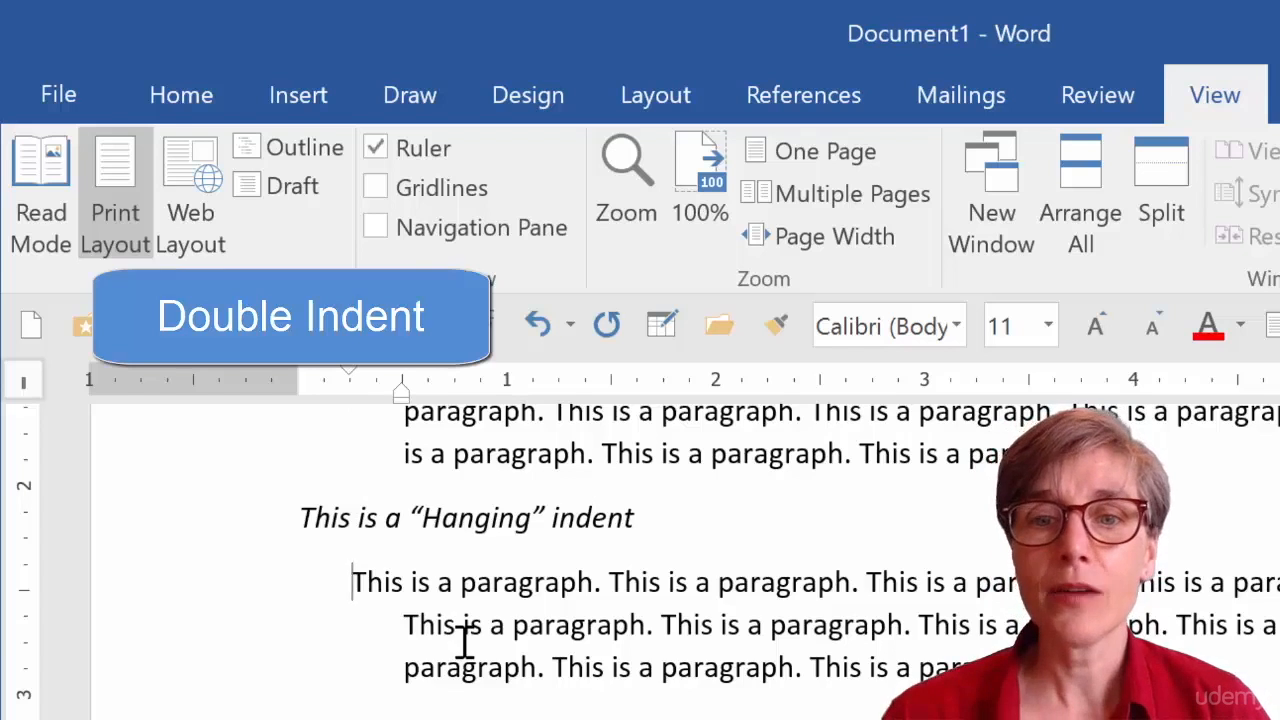
Wrap the Double indent paragraph in quotation marks at its start and end.
{"action": "scroll", "coordinate": [463, 638], "scroll_direction": "down", "scroll_amount": 3}
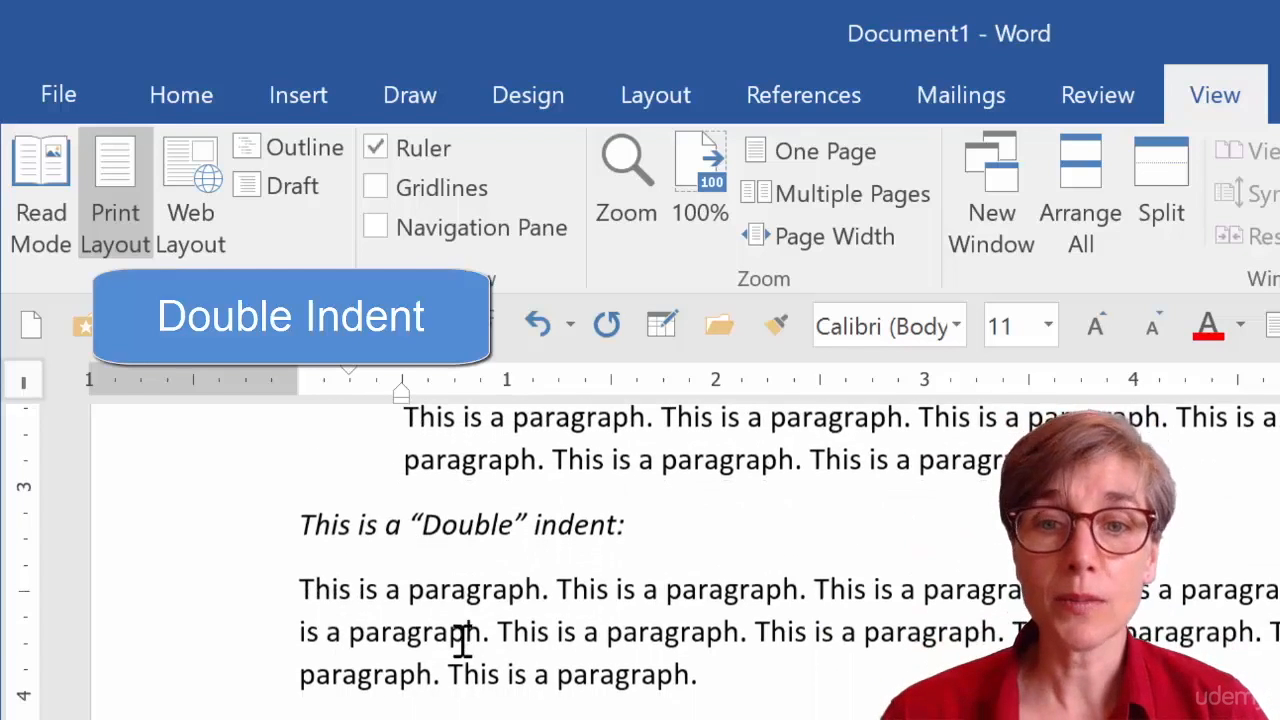
{"action": "left_click", "coordinate": [300, 588]}
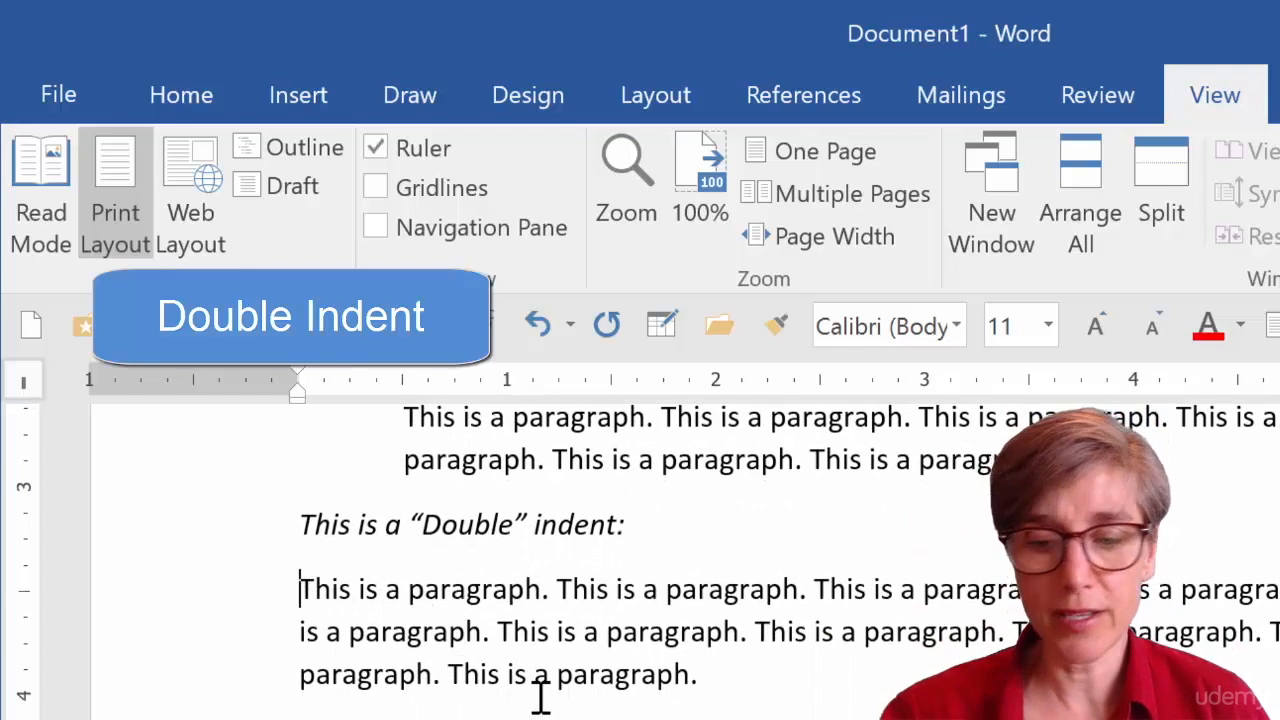
{"action": "type", "text": "\""}
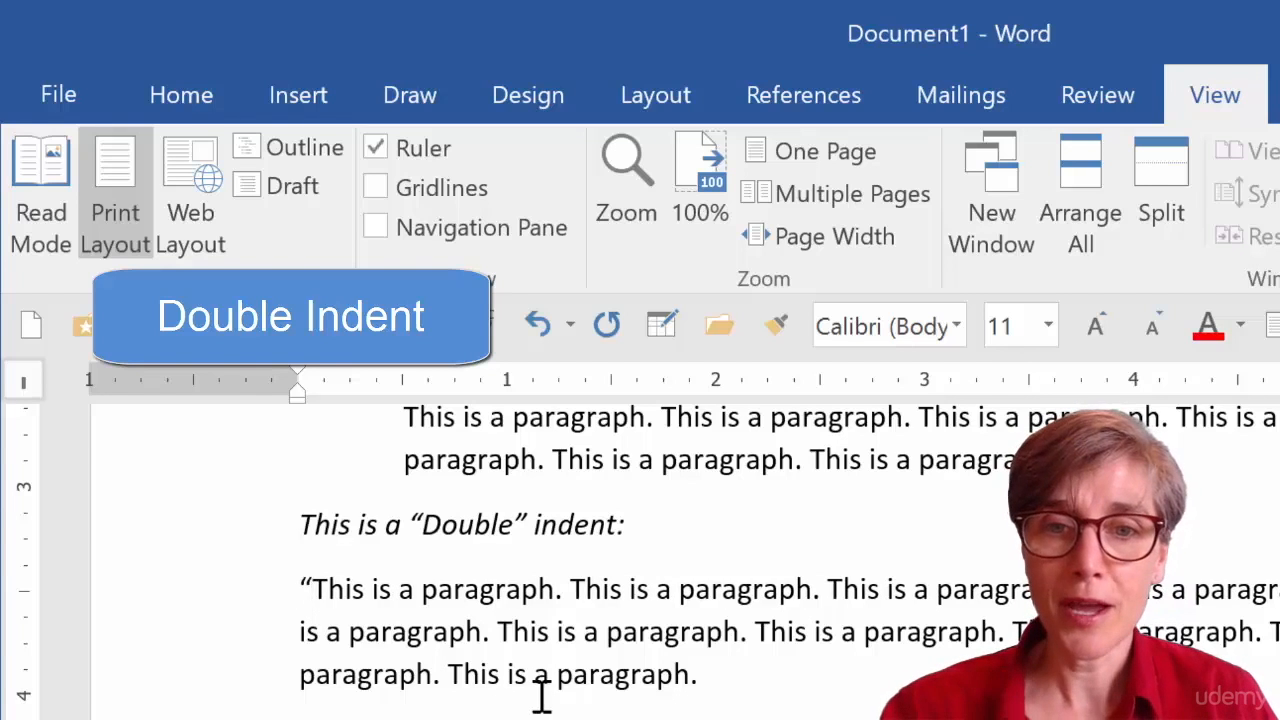
{"action": "left_click", "coordinate": [745, 677]}
{"action": "type", "text": "\""}
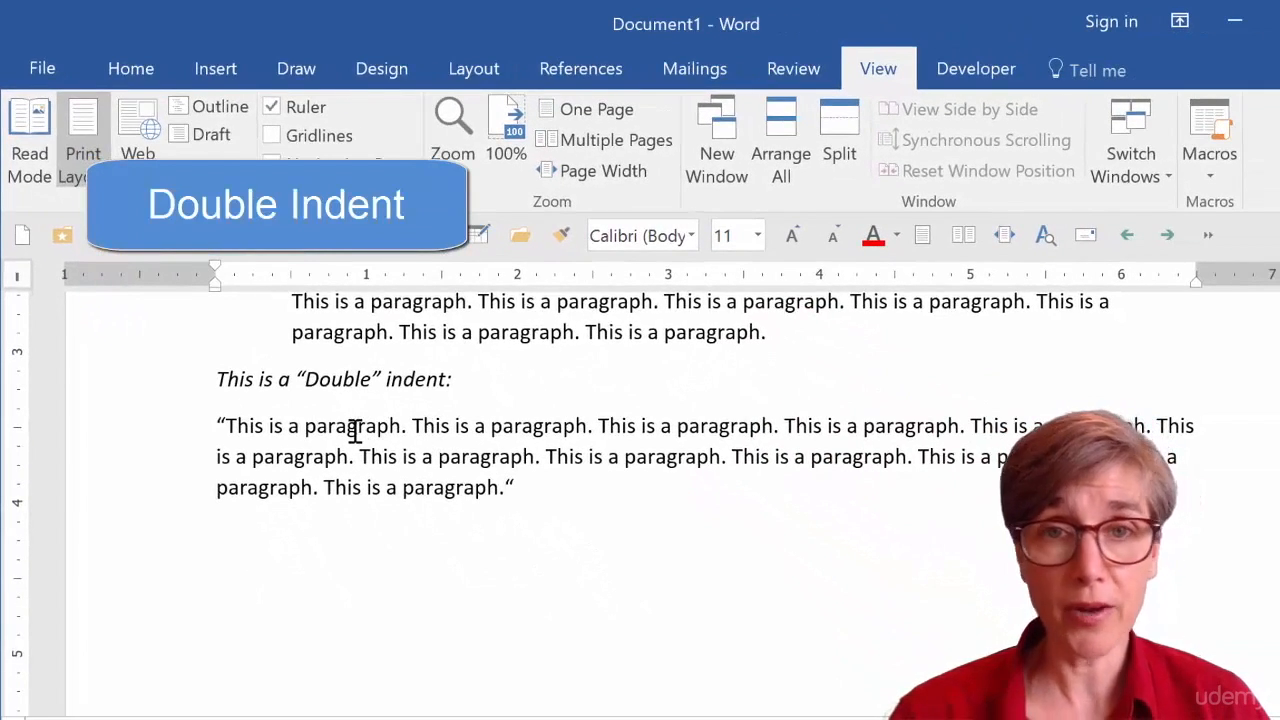
Indent the quoted Double paragraph about 1 inch from both the left and right margins.
{"action": "double_click", "coordinate": [355, 430]}
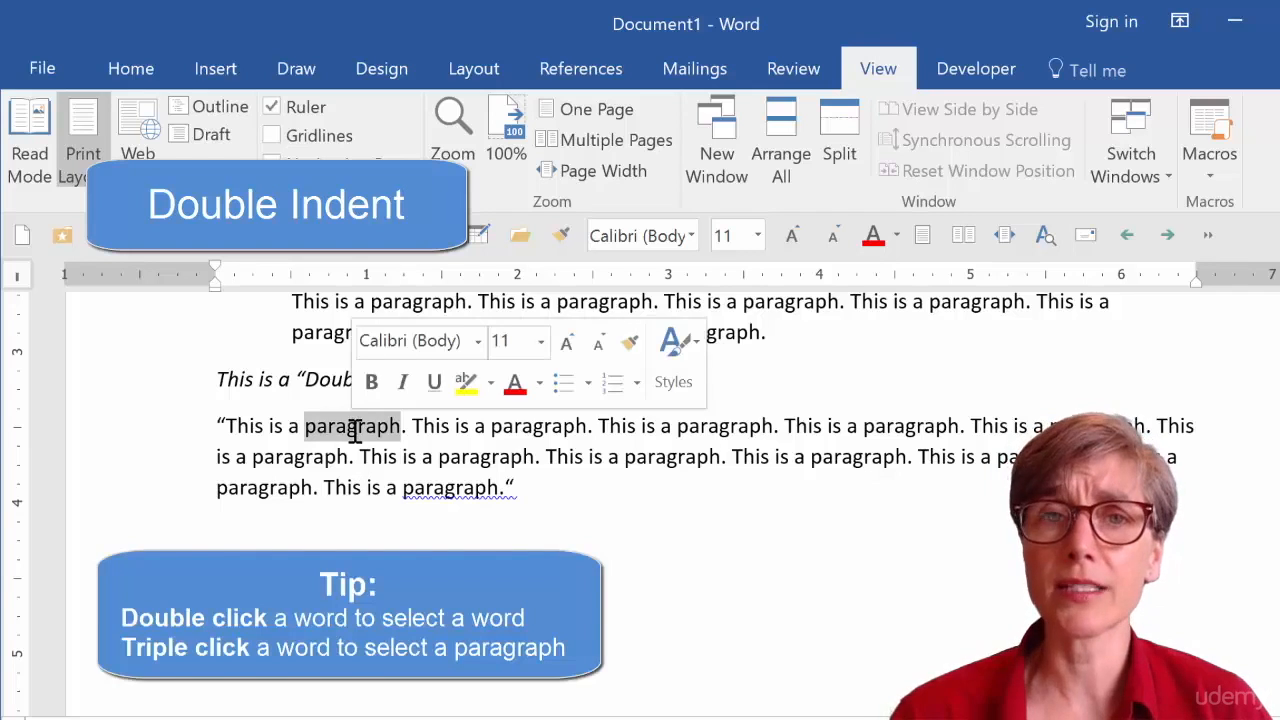
{"action": "triple_click", "coordinate": [355, 430]}
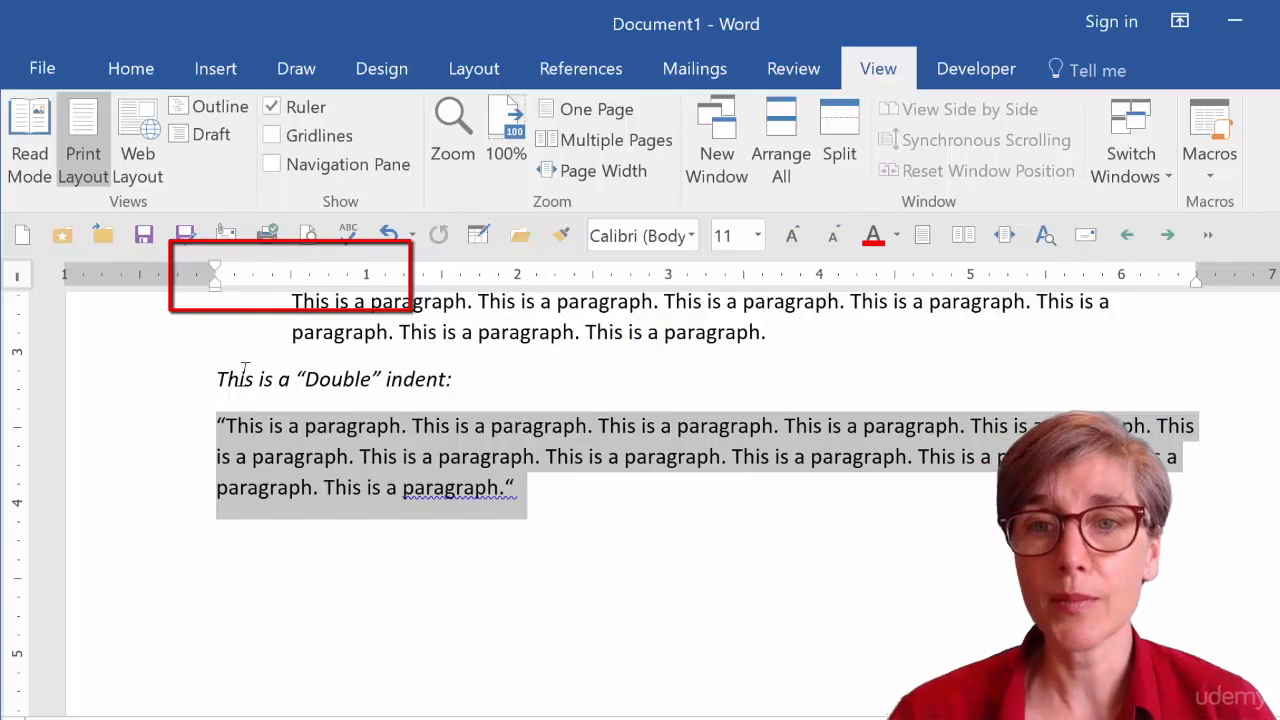
{"action": "left_click_drag", "start_coordinate": [215, 285], "coordinate": [367, 298]}
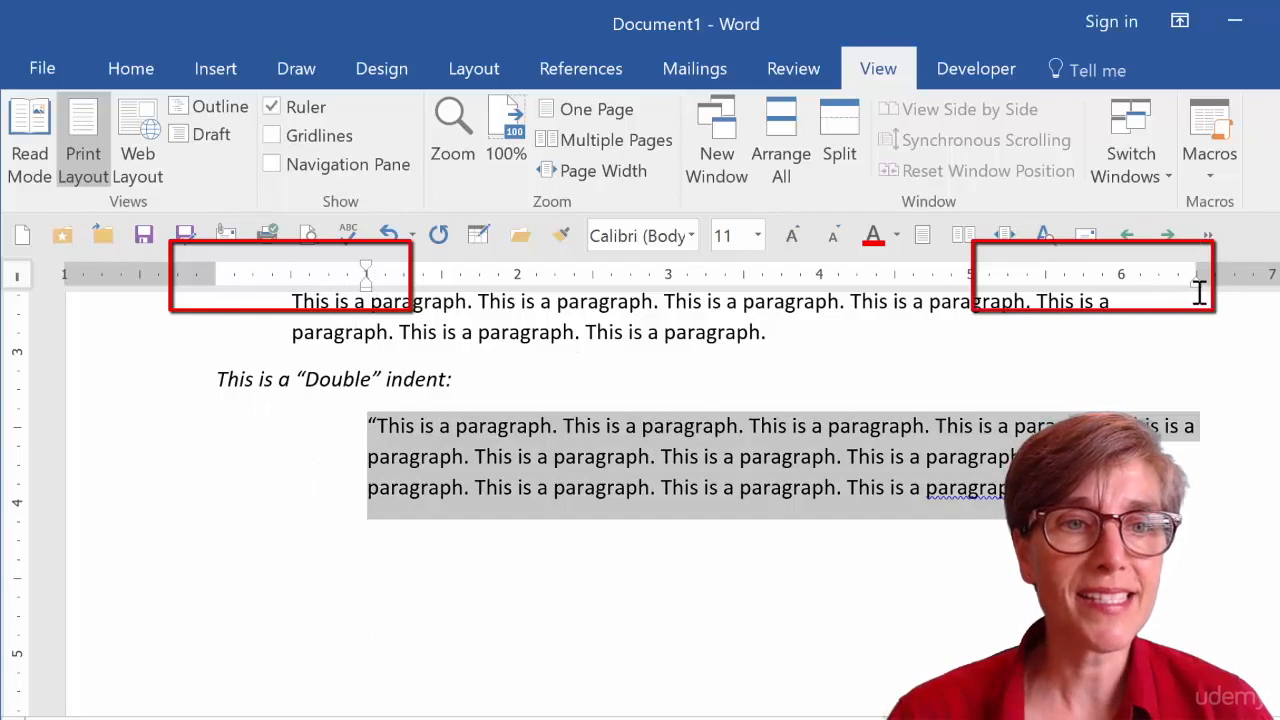
{"action": "left_click_drag", "start_coordinate": [1195, 282], "coordinate": [1048, 292]}
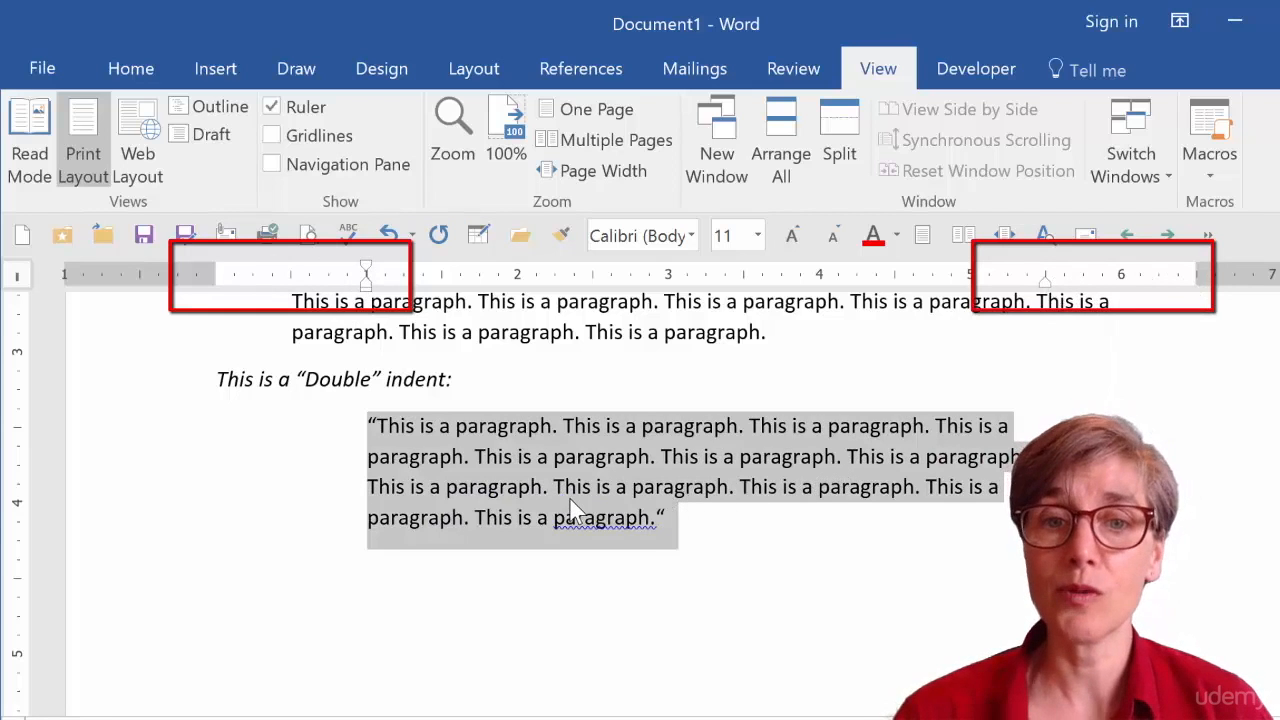
{"action": "left_click", "coordinate": [610, 462]}
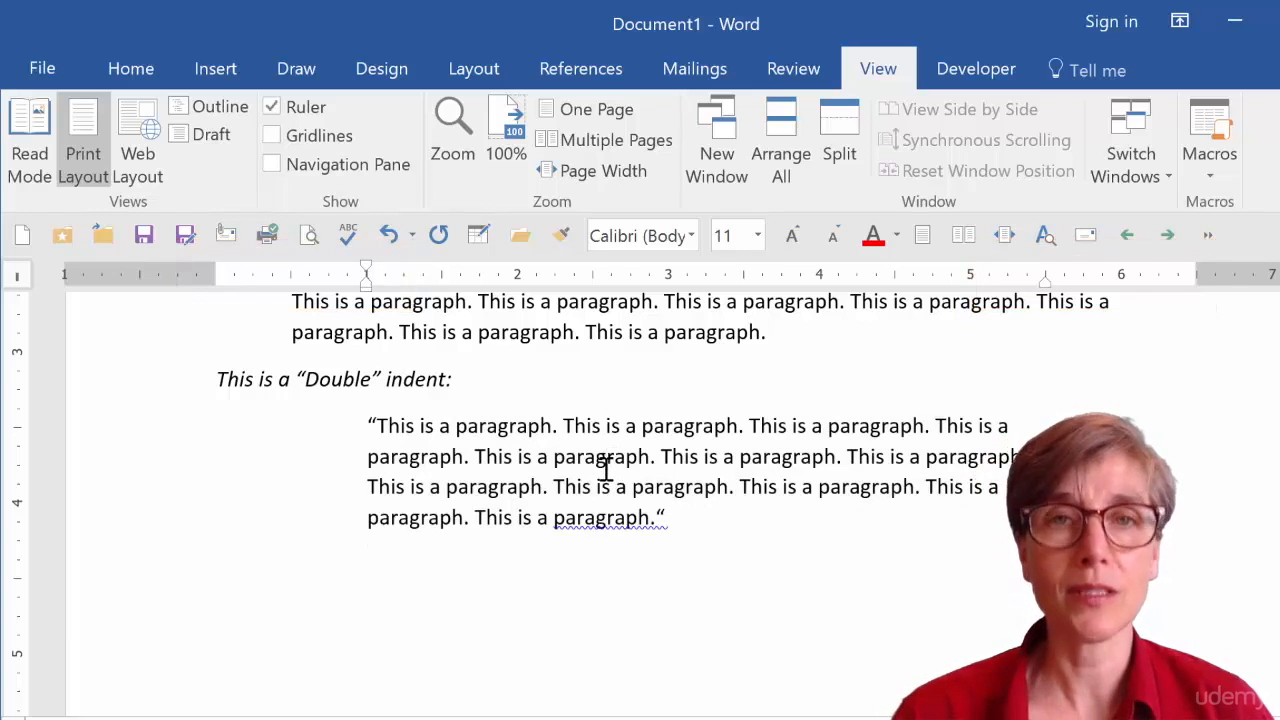
Double-space the quoted Double indent paragraph.
{"action": "double_click", "coordinate": [606, 462]}
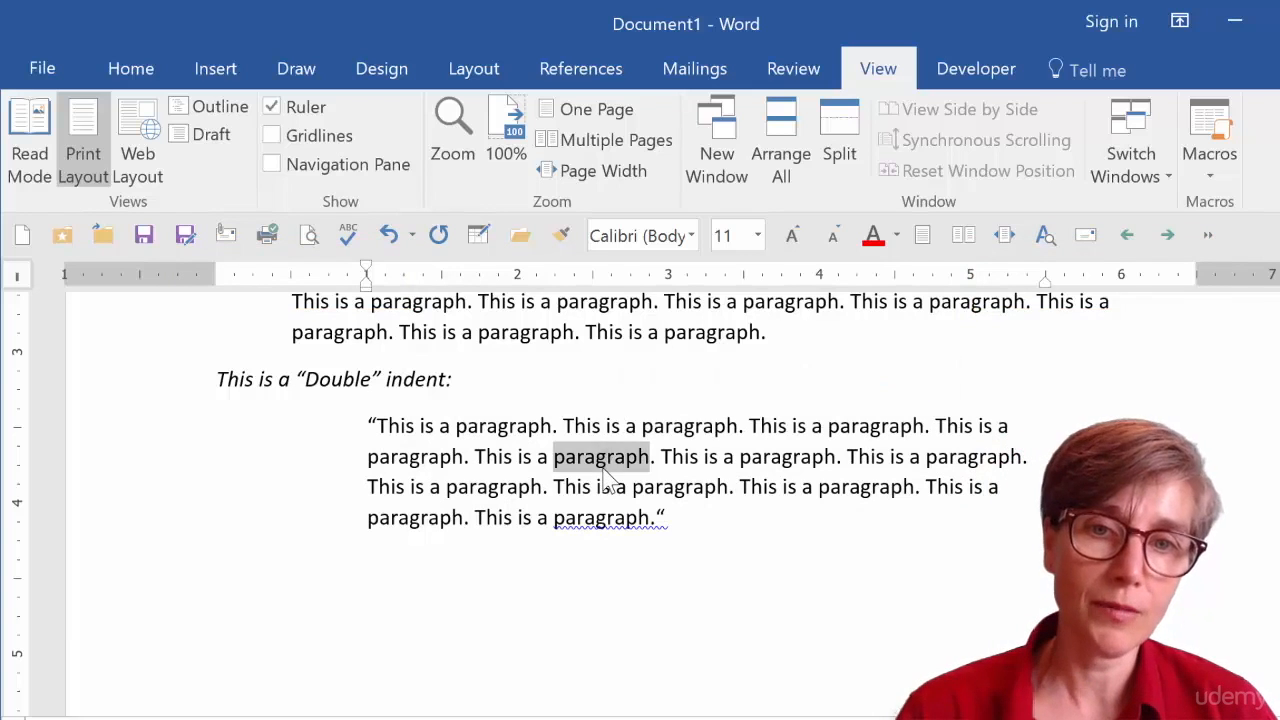
{"action": "triple_click", "coordinate": [604, 470]}
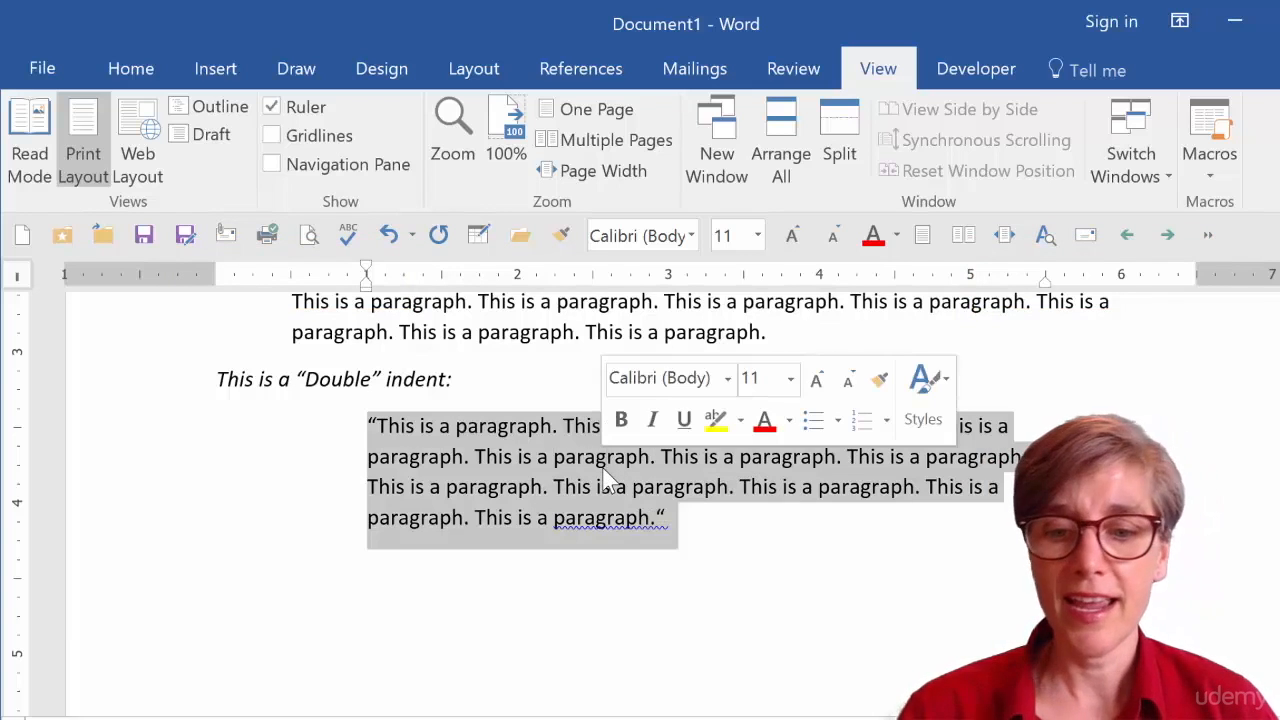
{"action": "key", "text": "ctrl+2"}
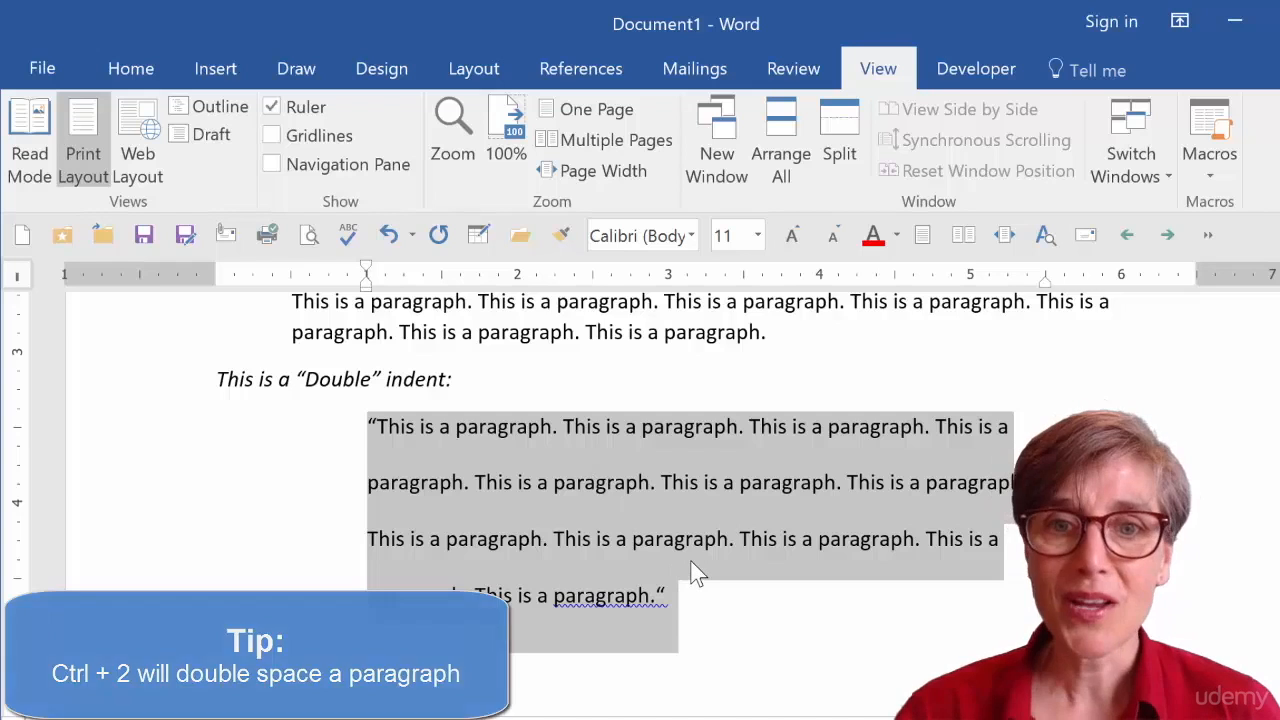
Open the Paragraph settings dialog for the First Line paragraph to inspect its indentation, then close it.
{"action": "scroll", "coordinate": [690, 560], "scroll_direction": "up", "scroll_amount": 6}
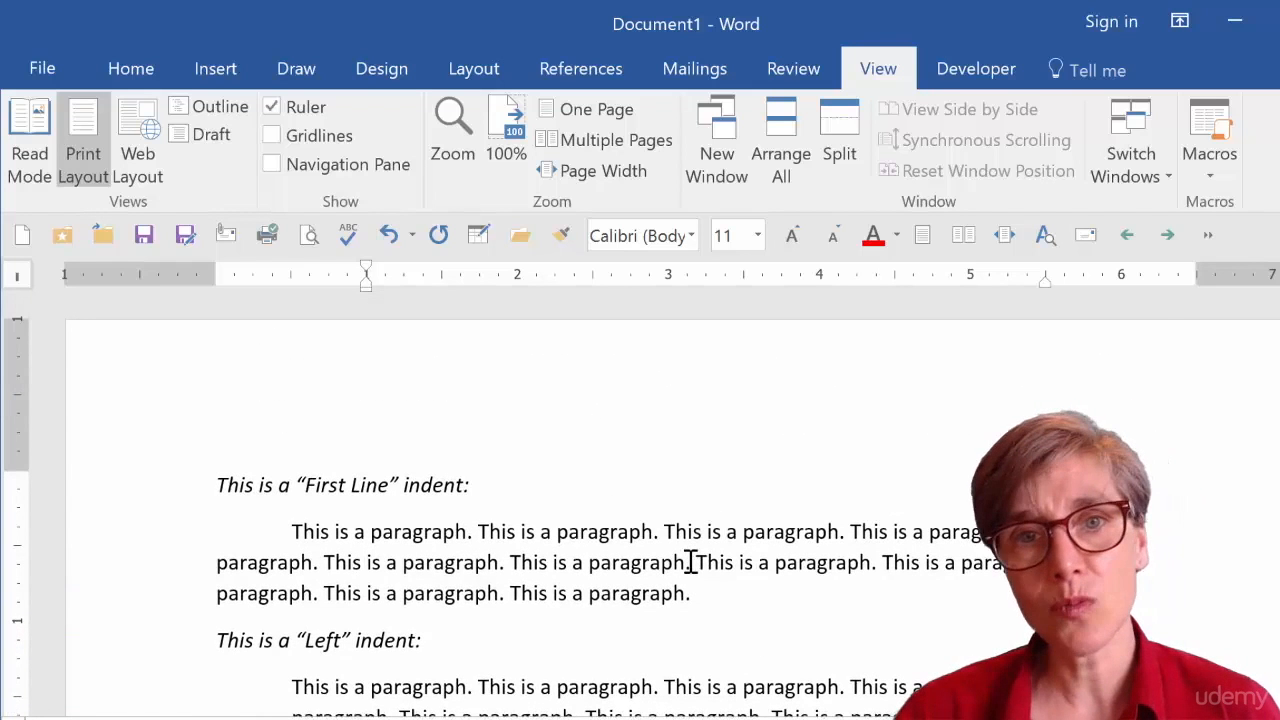
{"action": "left_click", "coordinate": [152, 80]}
{"action": "left_click", "coordinate": [388, 560]}
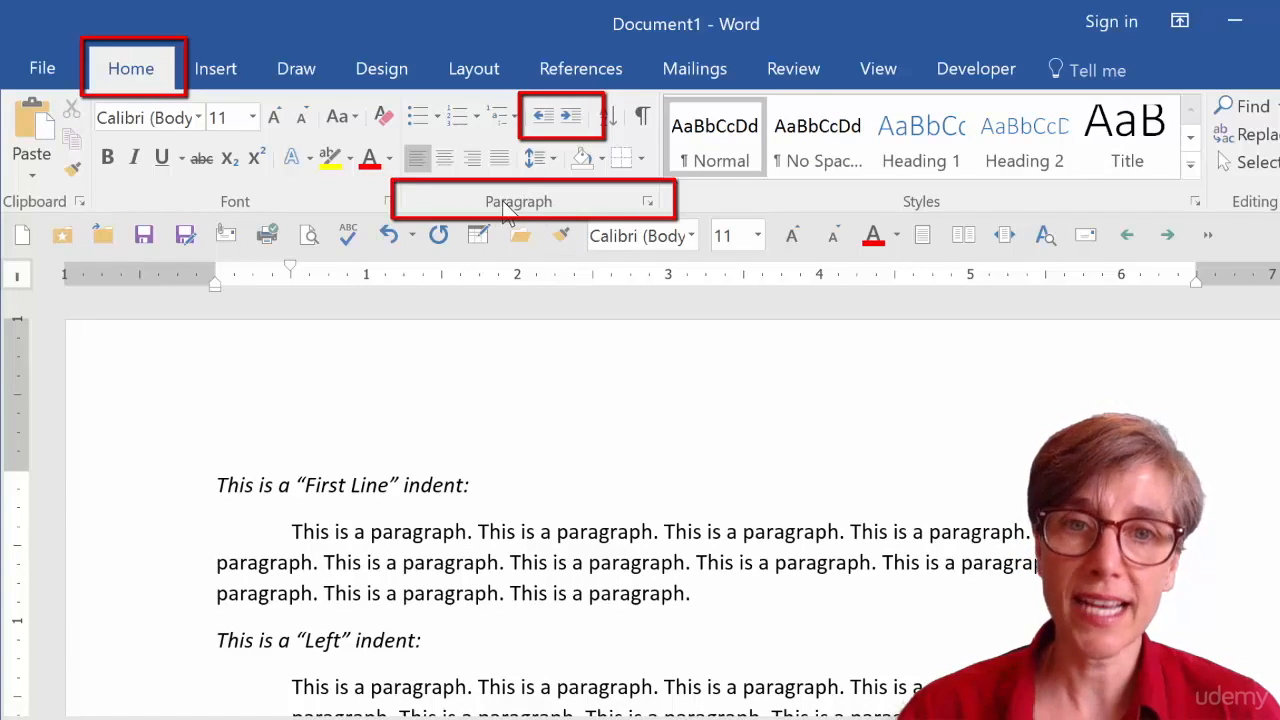
{"action": "left_click", "coordinate": [649, 205]}
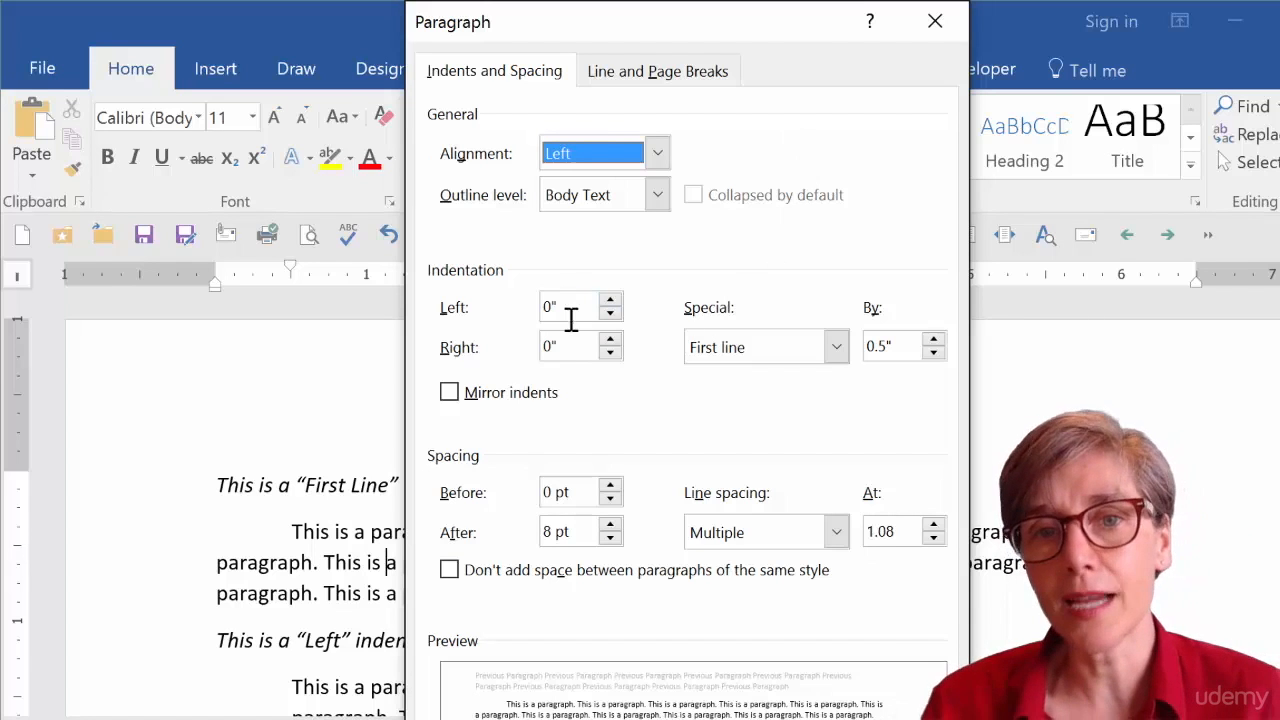
{"action": "left_click", "coordinate": [938, 25]}
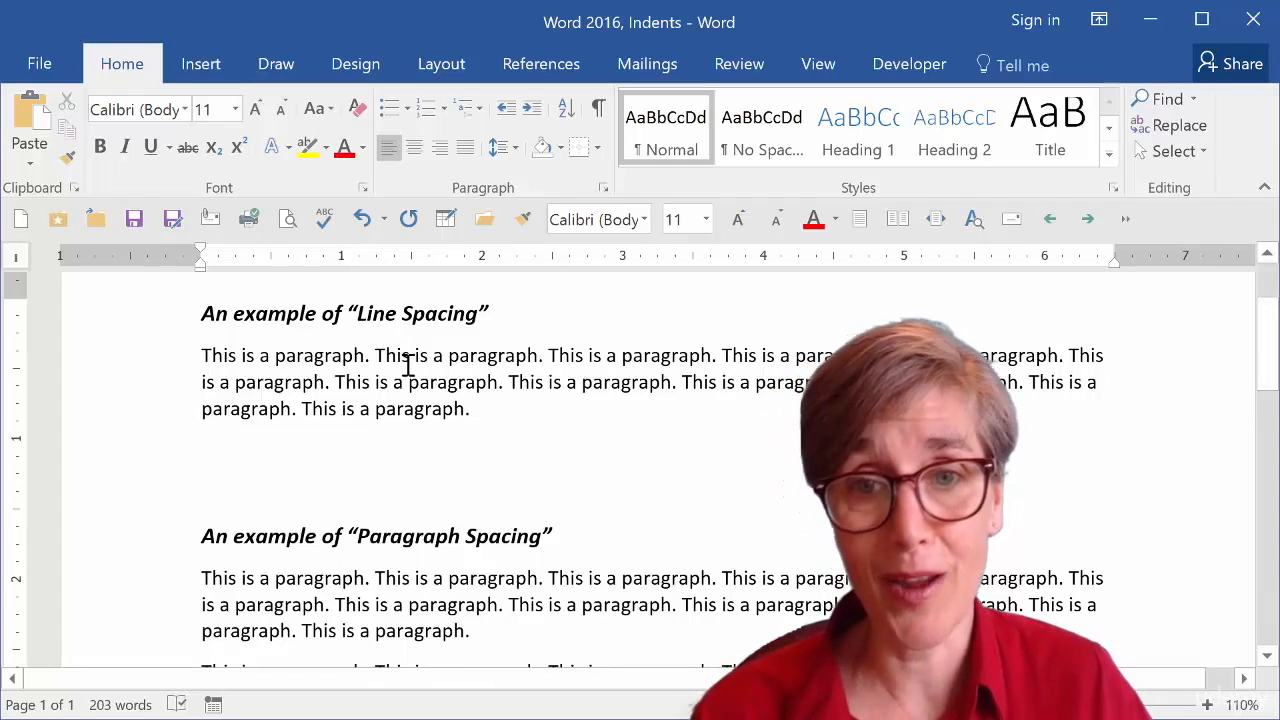
Select the Line Spacing example paragraph and choose 1.0 line spacing.
{"action": "double_click", "coordinate": [470, 356]}
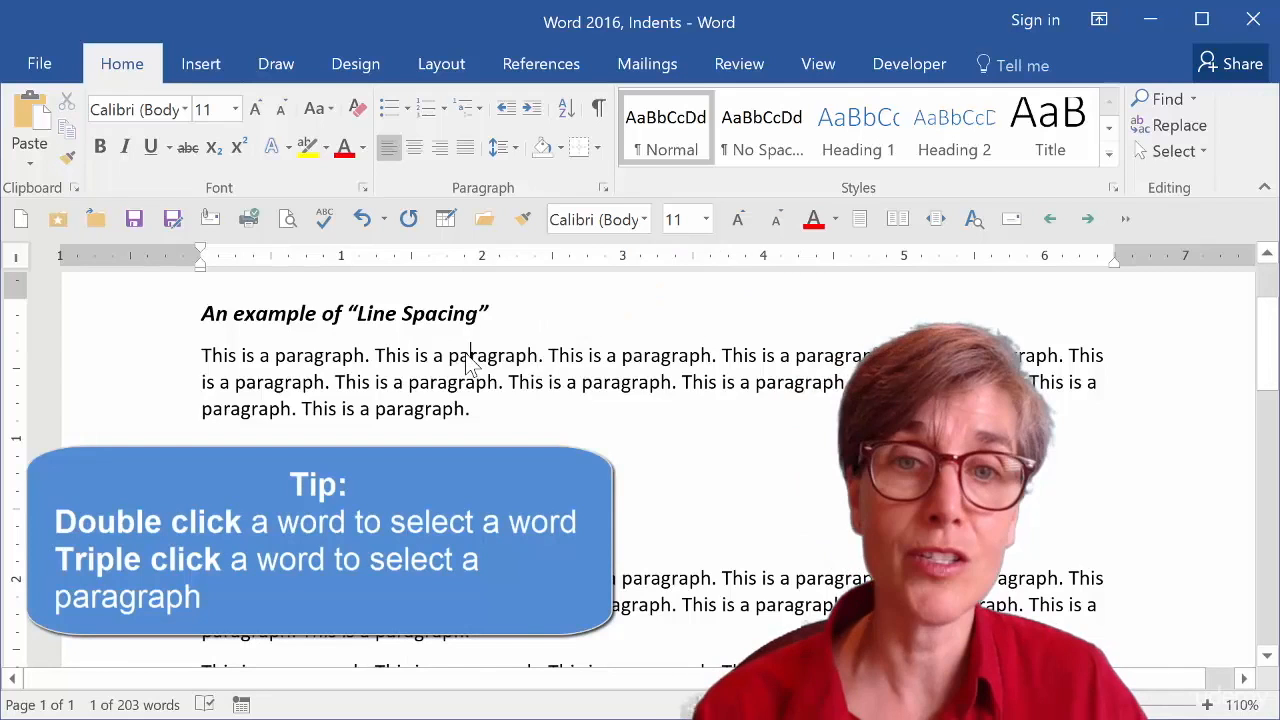
{"action": "triple_click", "coordinate": [465, 359]}
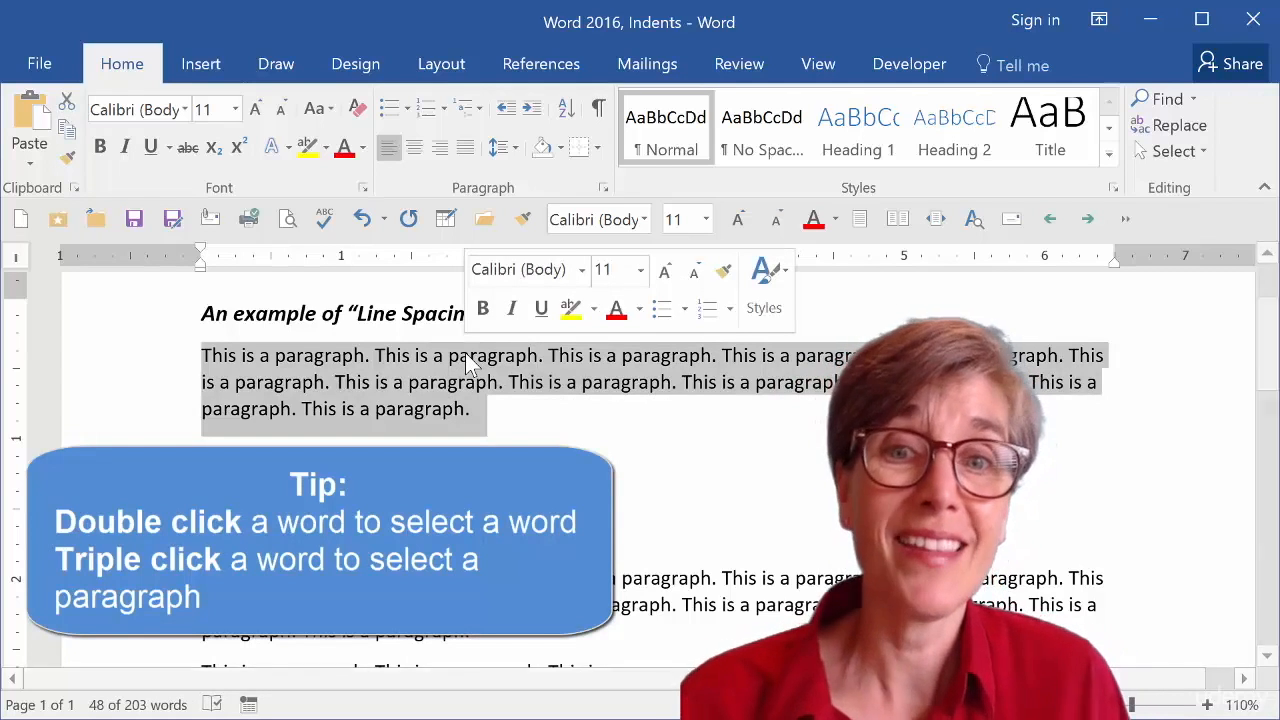
{"action": "left_click", "coordinate": [465, 355]}
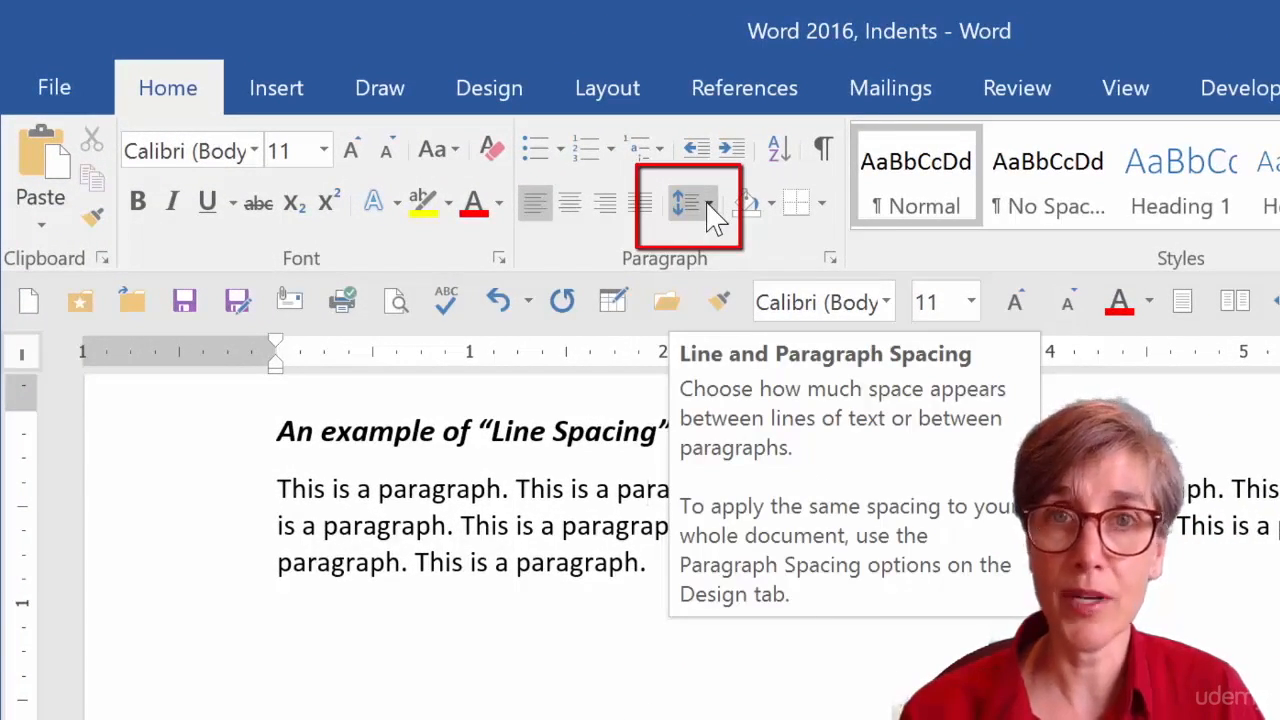
{"action": "left_click", "coordinate": [708, 205]}
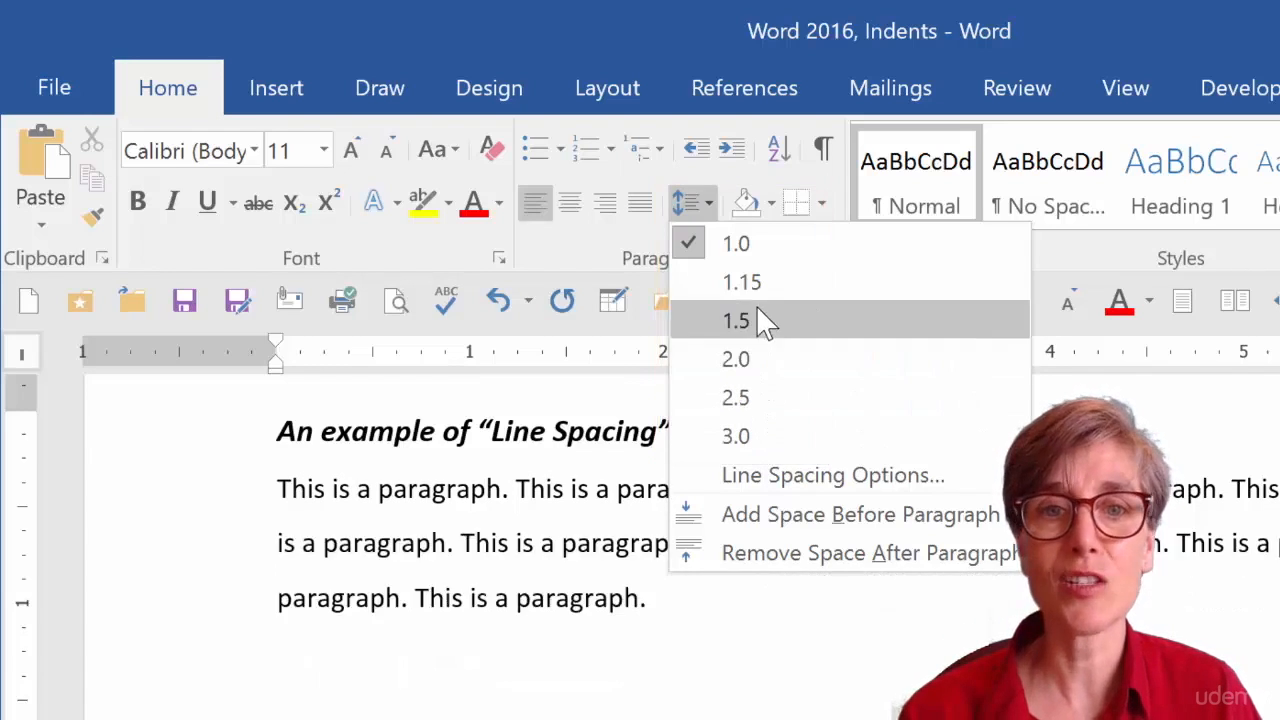
{"action": "left_click", "coordinate": [757, 248]}
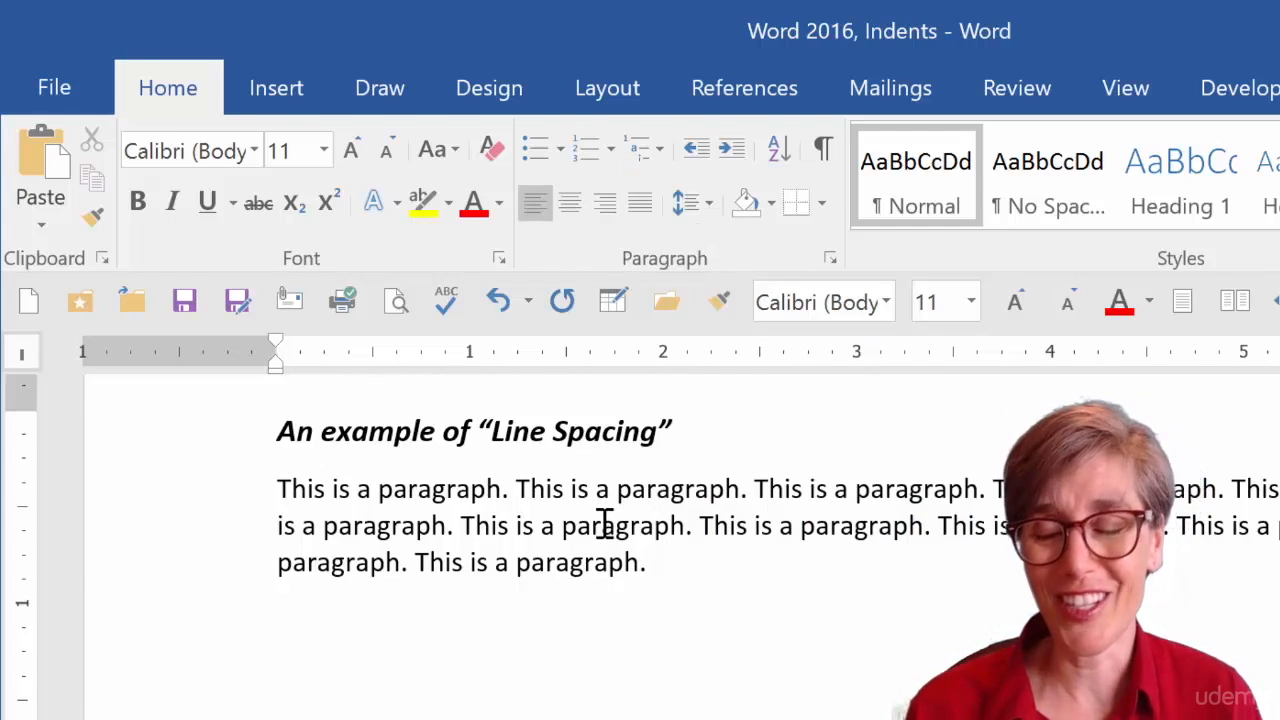
Switch the Line Spacing paragraph to double, then single, then 1.5 line spacing.
{"action": "key", "text": "ctrl+2"}
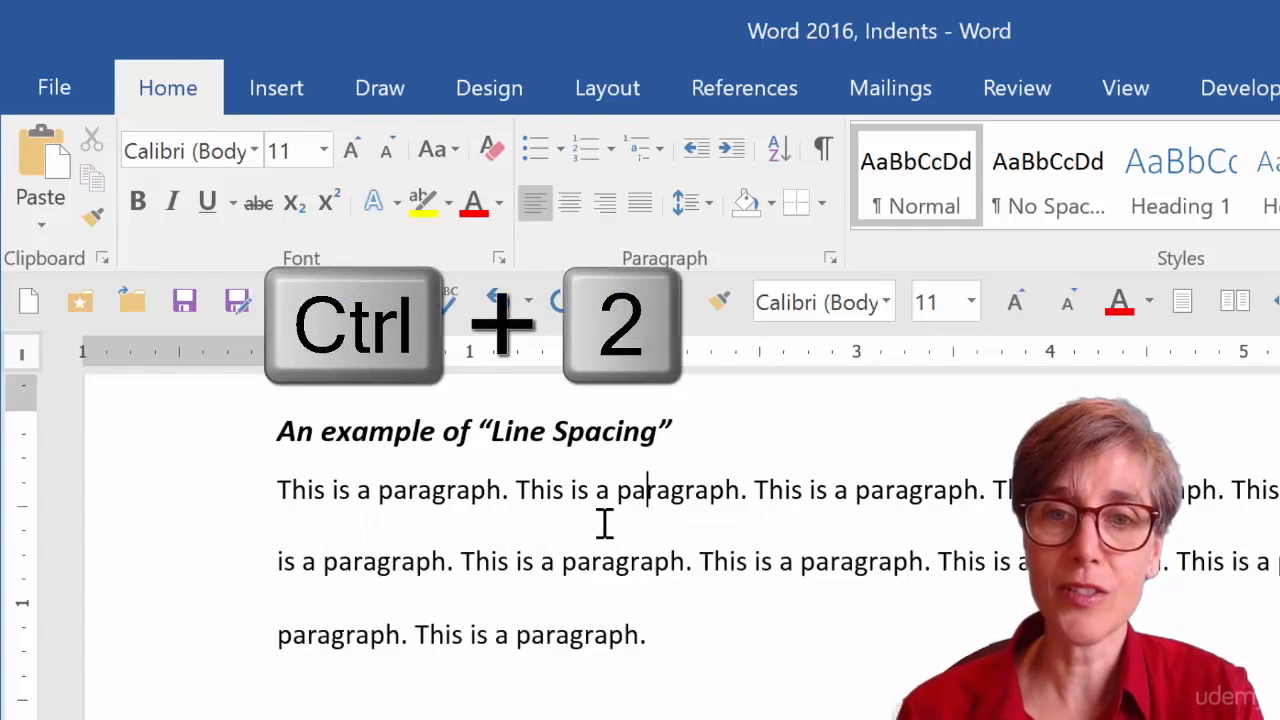
{"action": "key", "text": "ctrl+1"}
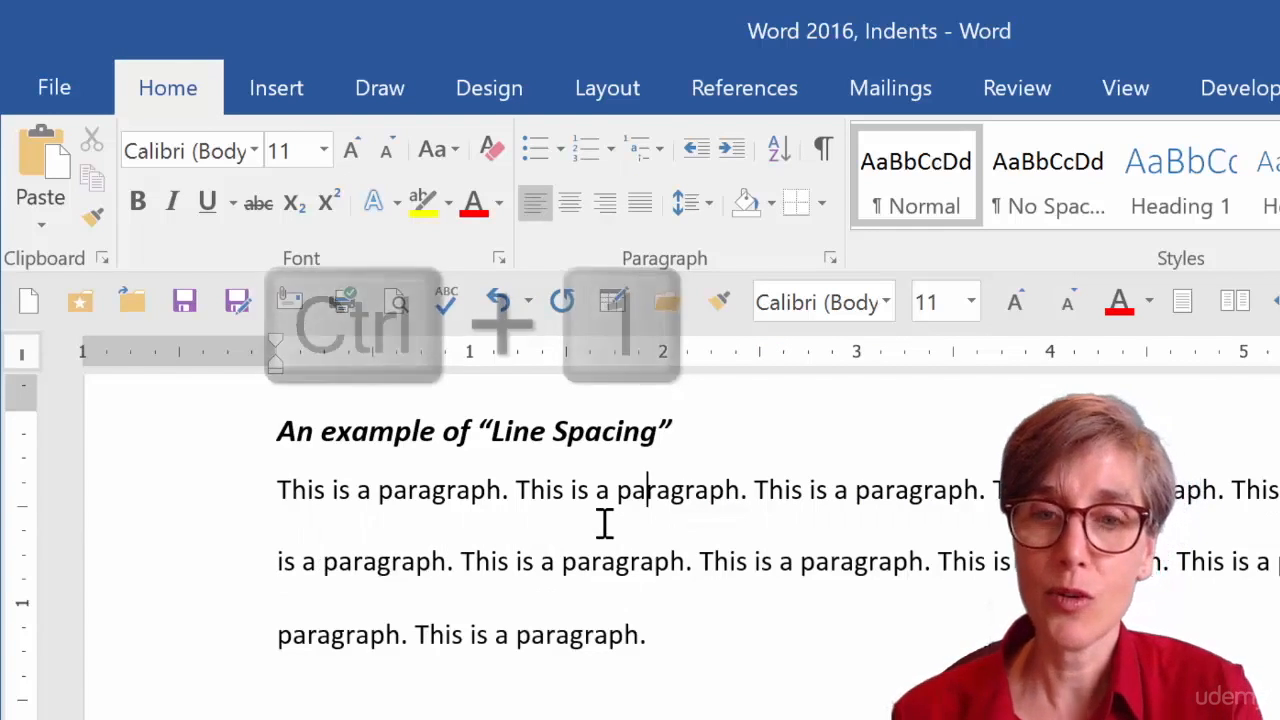
{"action": "key", "text": "ctrl+5"}
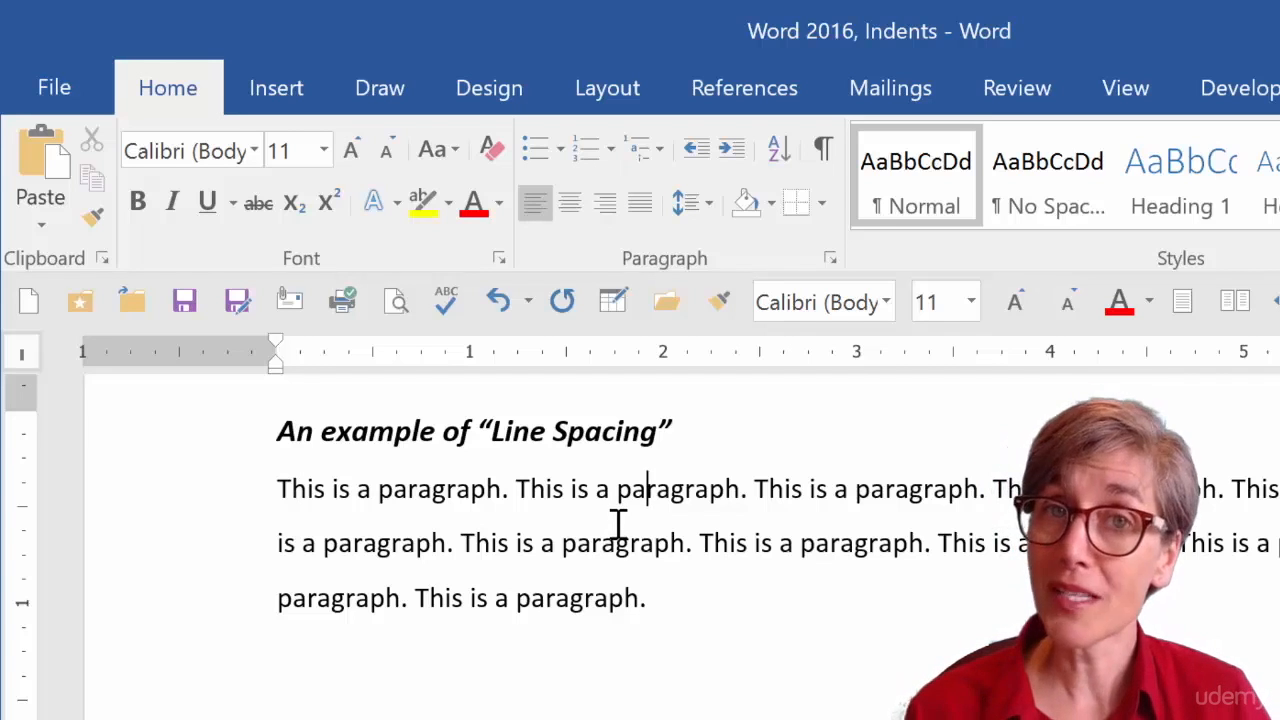
Reset the Line Spacing paragraph's line spacing to 1.0.
{"action": "left_click", "coordinate": [706, 206]}
{"action": "left_click", "coordinate": [727, 246]}
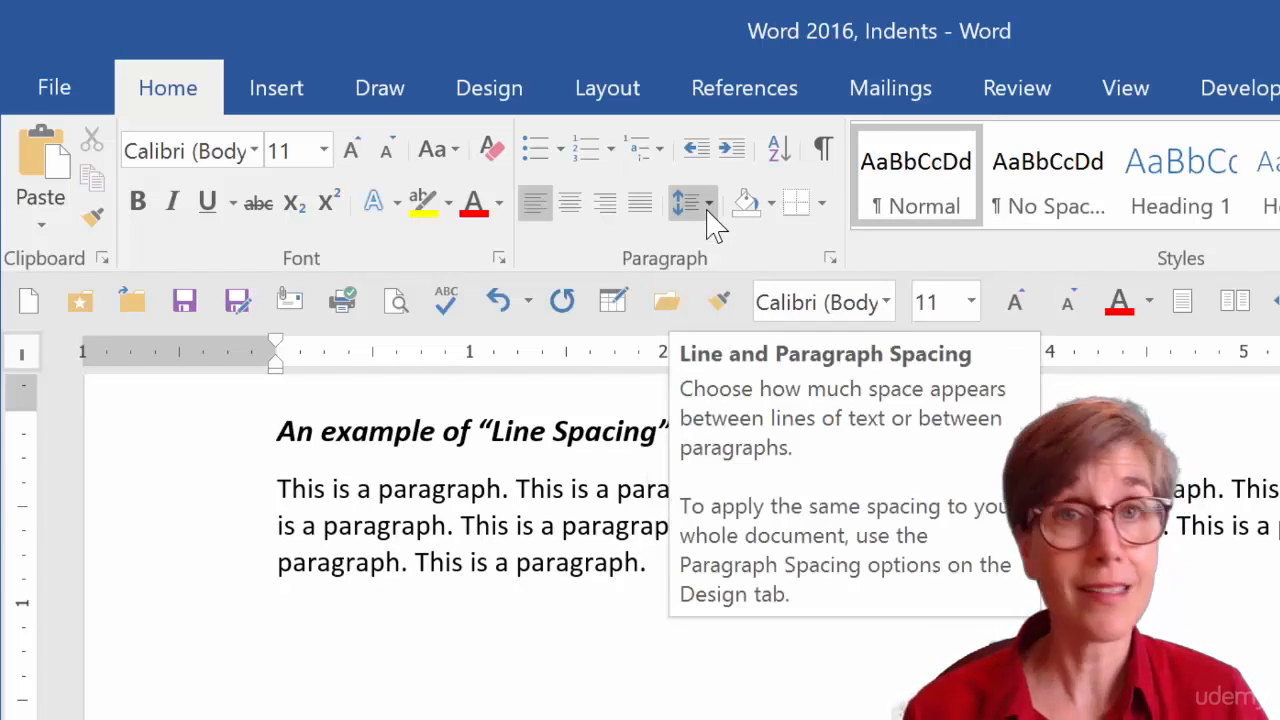
{"action": "left_click", "coordinate": [708, 206]}
{"action": "left_click", "coordinate": [708, 224]}
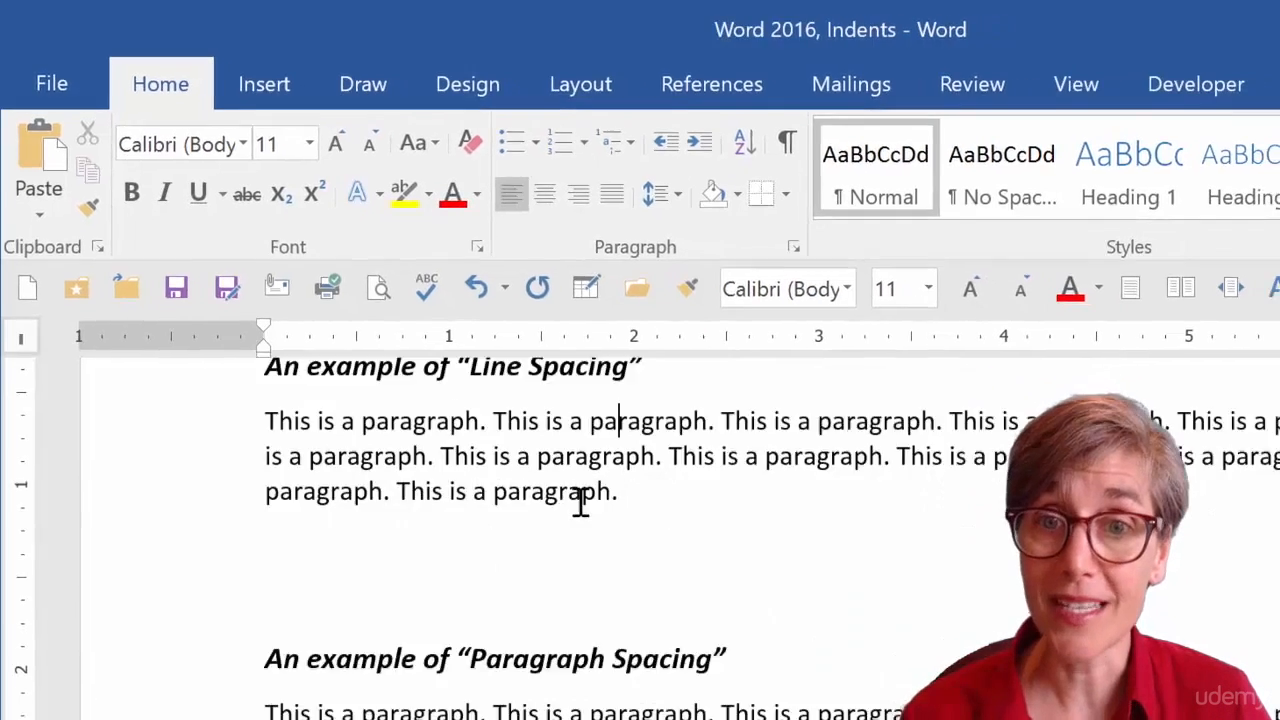
Show paragraph marks and hidden formatting symbols in the document.
{"action": "scroll", "coordinate": [580, 502], "scroll_direction": "down", "scroll_amount": 4}
{"action": "scroll", "coordinate": [580, 502], "scroll_direction": "up", "scroll_amount": 1}
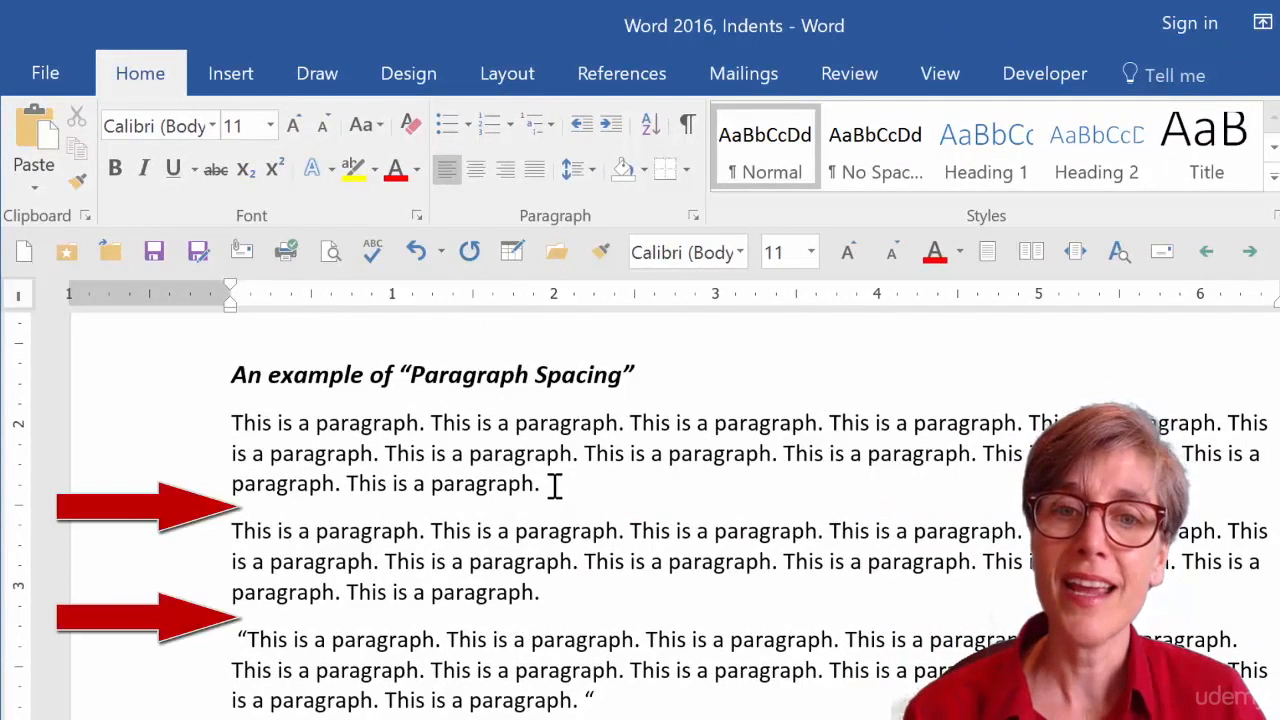
{"action": "left_click", "coordinate": [692, 138]}
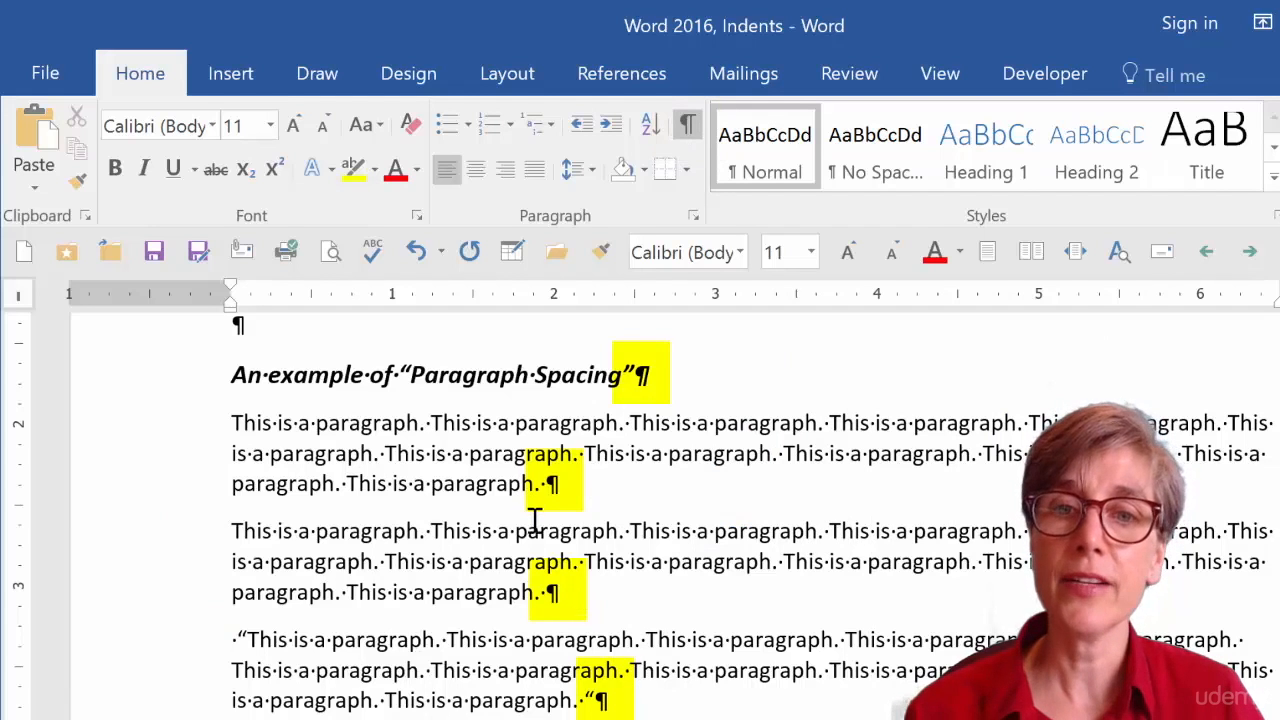
Remove the space after the three Paragraph Spacing example paragraphs.
{"action": "left_click_drag", "start_coordinate": [490, 428], "coordinate": [538, 690]}
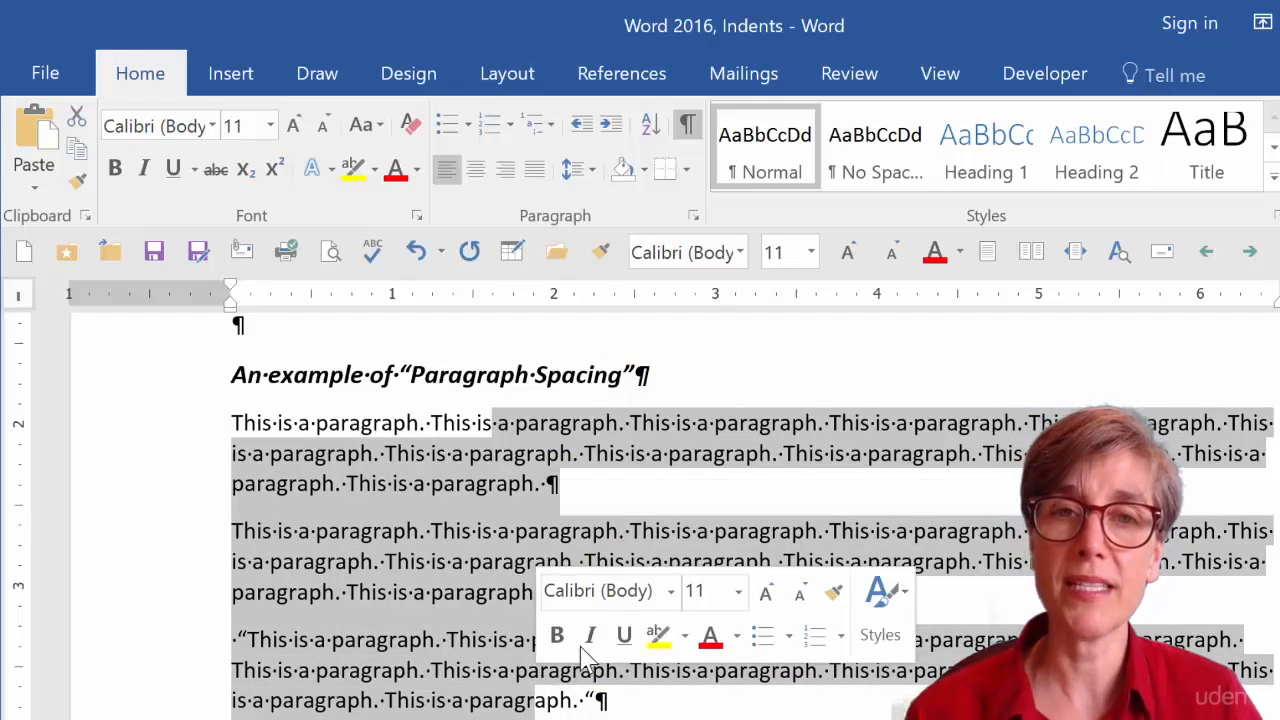
{"action": "left_click", "coordinate": [594, 176]}
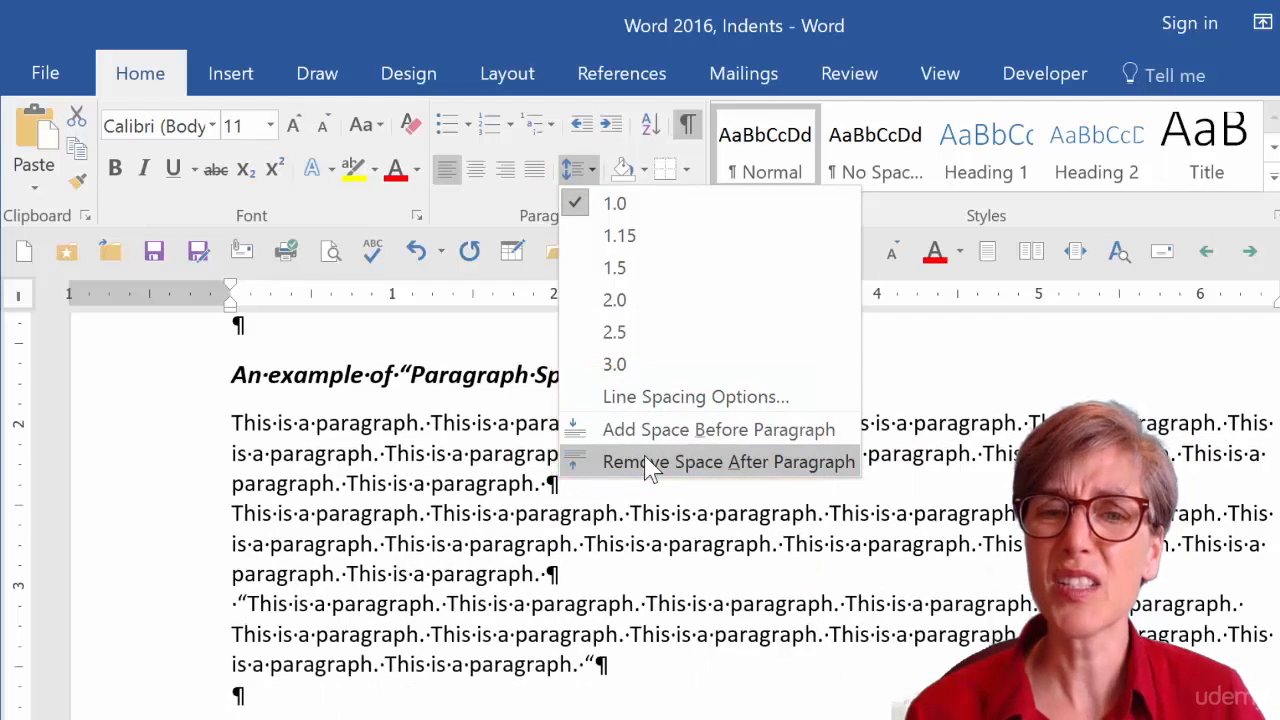
{"action": "left_click", "coordinate": [648, 464]}
{"action": "left_click", "coordinate": [640, 492]}
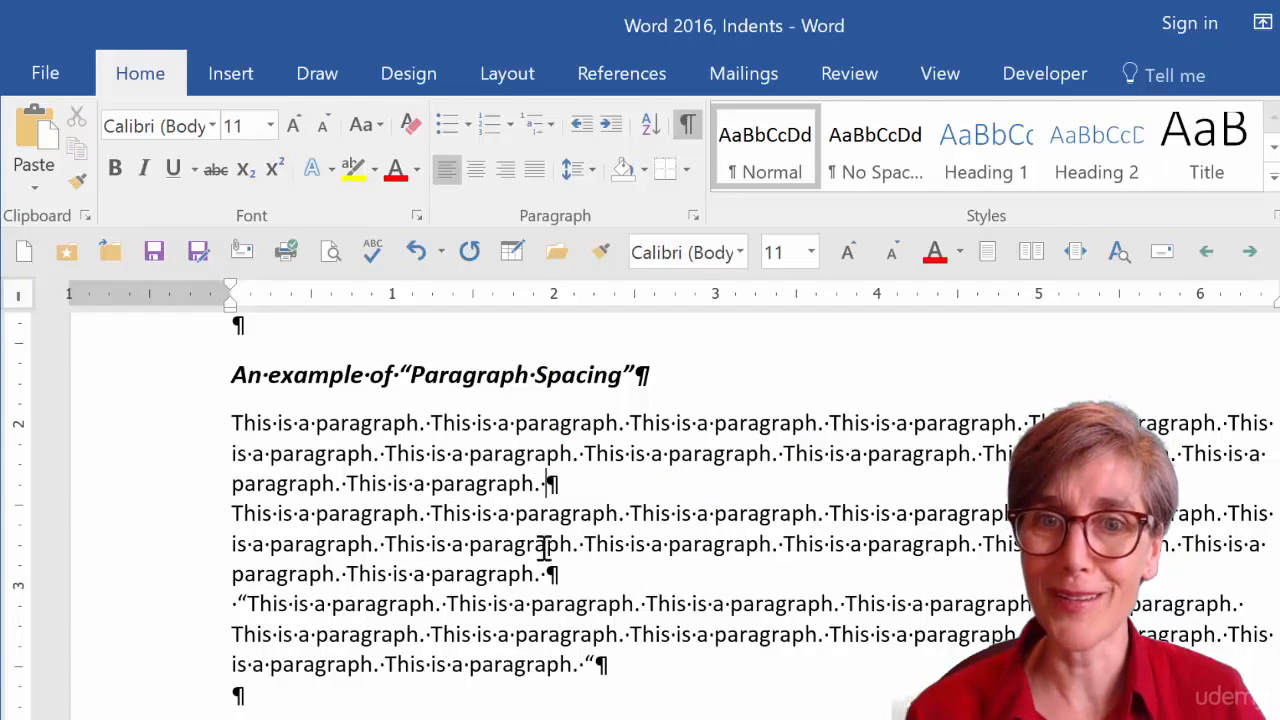
Set 12 pt spacing before and after the three Paragraph Spacing example paragraphs in Line Spacing Options.
{"action": "left_click_drag", "start_coordinate": [480, 423], "coordinate": [572, 660]}
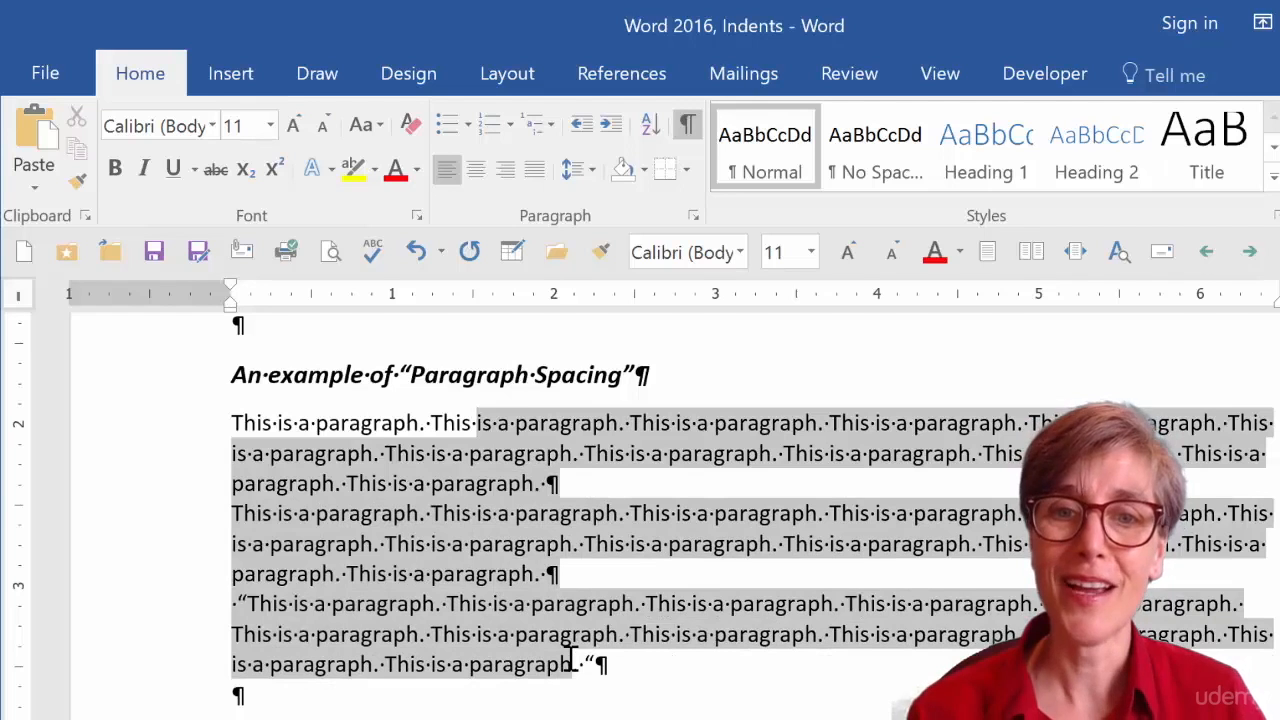
{"action": "left_click", "coordinate": [593, 175]}
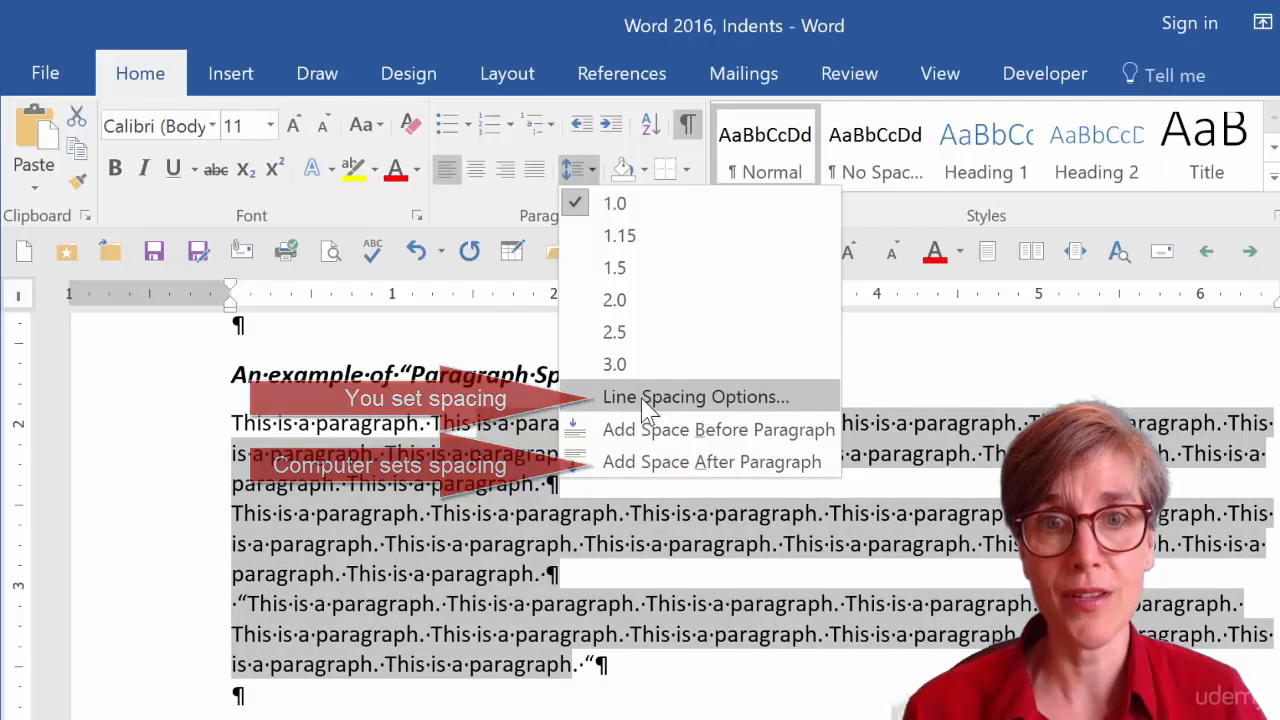
{"action": "left_click", "coordinate": [645, 398]}
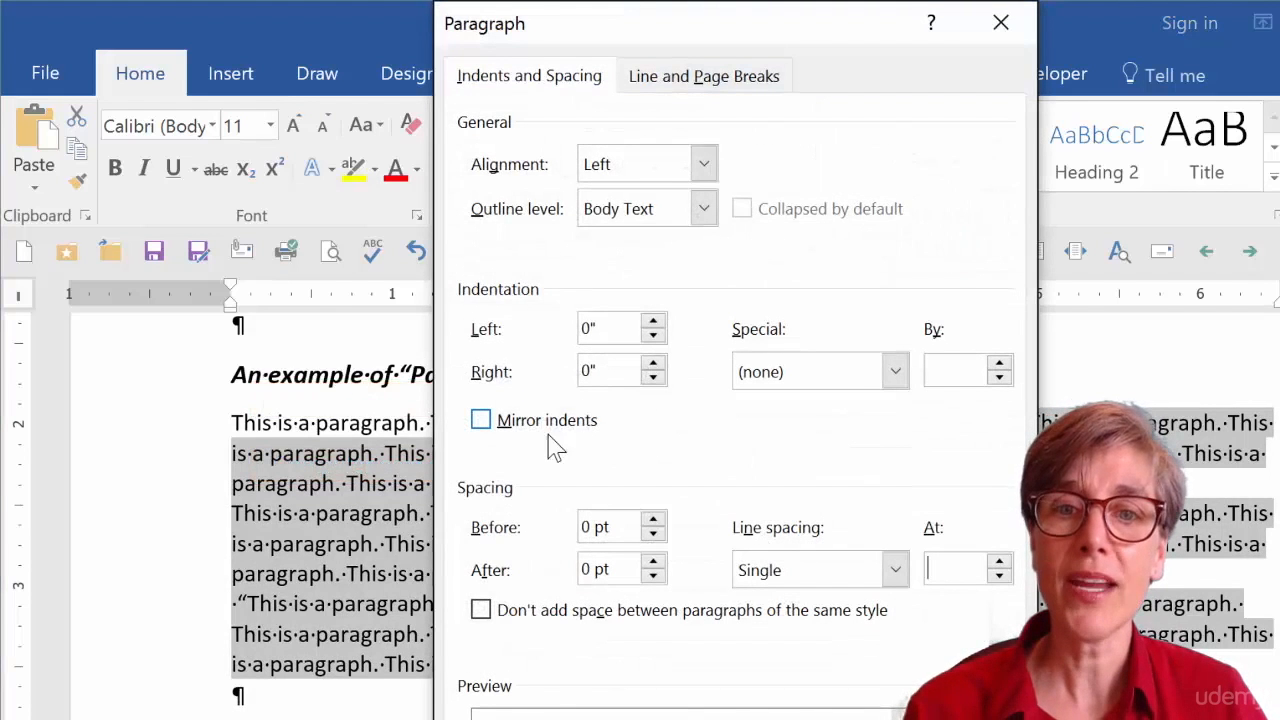
{"action": "double_click", "coordinate": [588, 527]}
{"action": "type", "text": "12"}
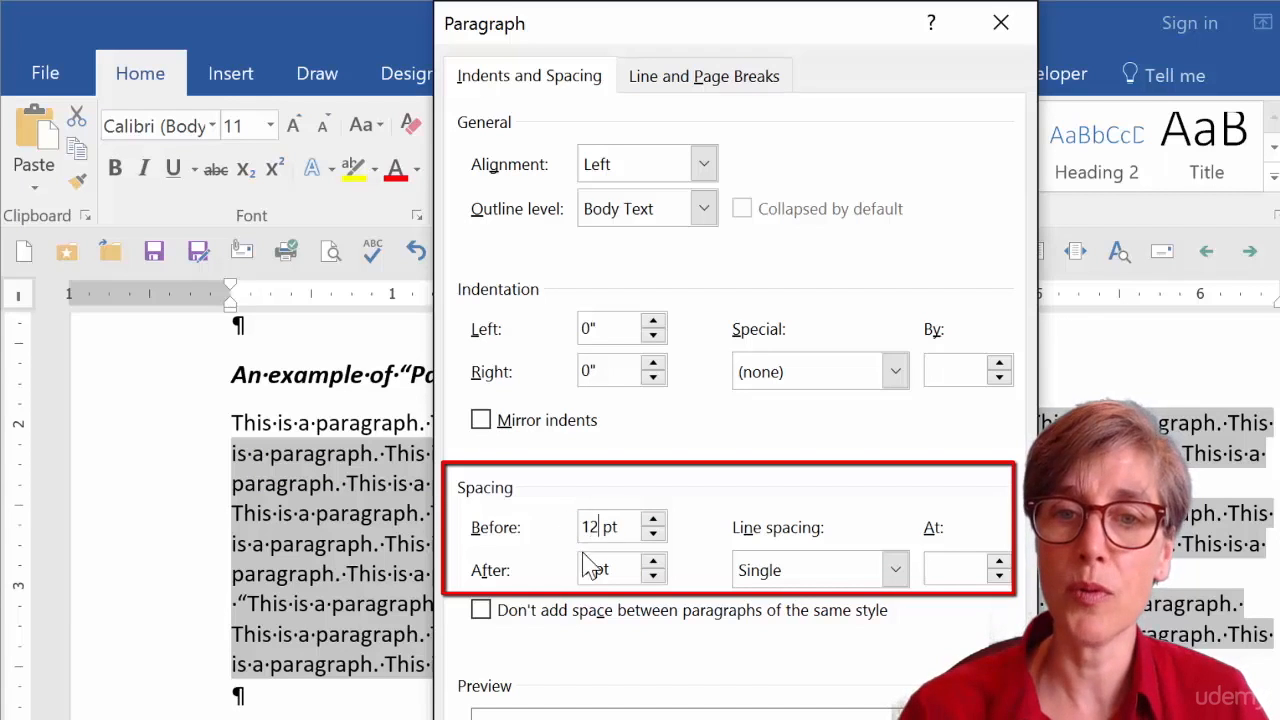
{"action": "double_click", "coordinate": [585, 570]}
{"action": "type", "text": "12"}
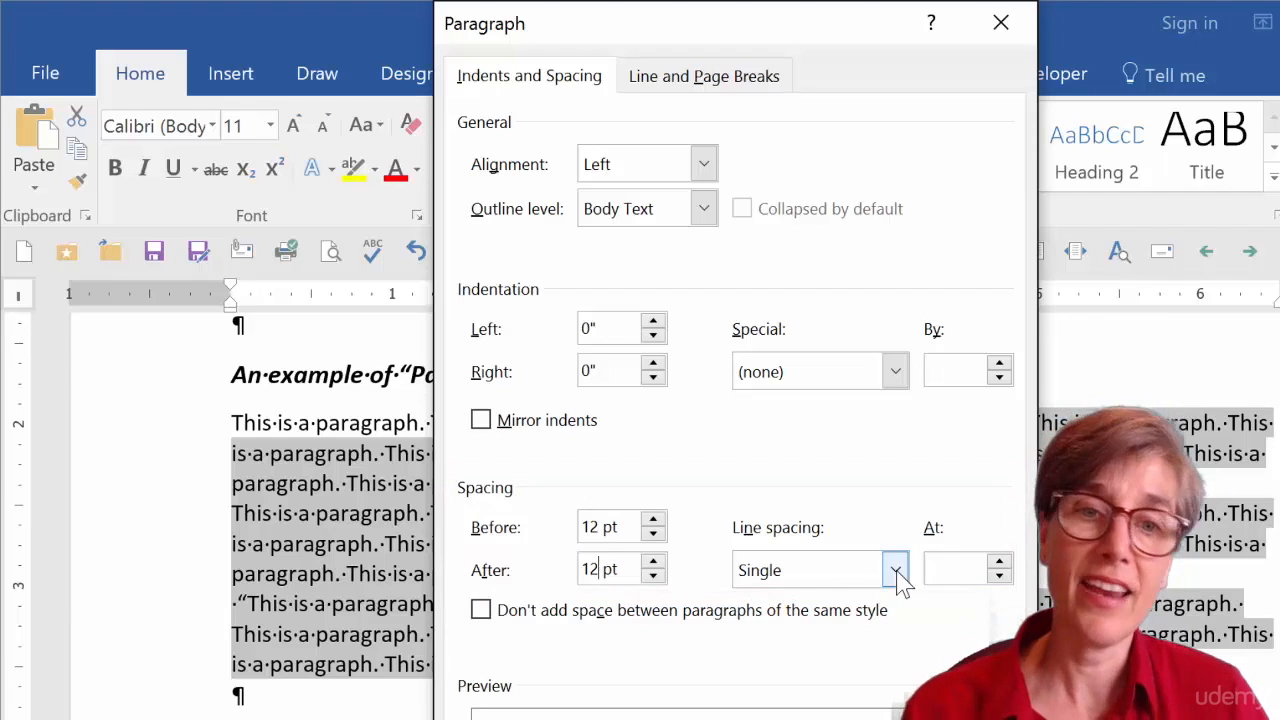
{"action": "key", "text": "Return"}
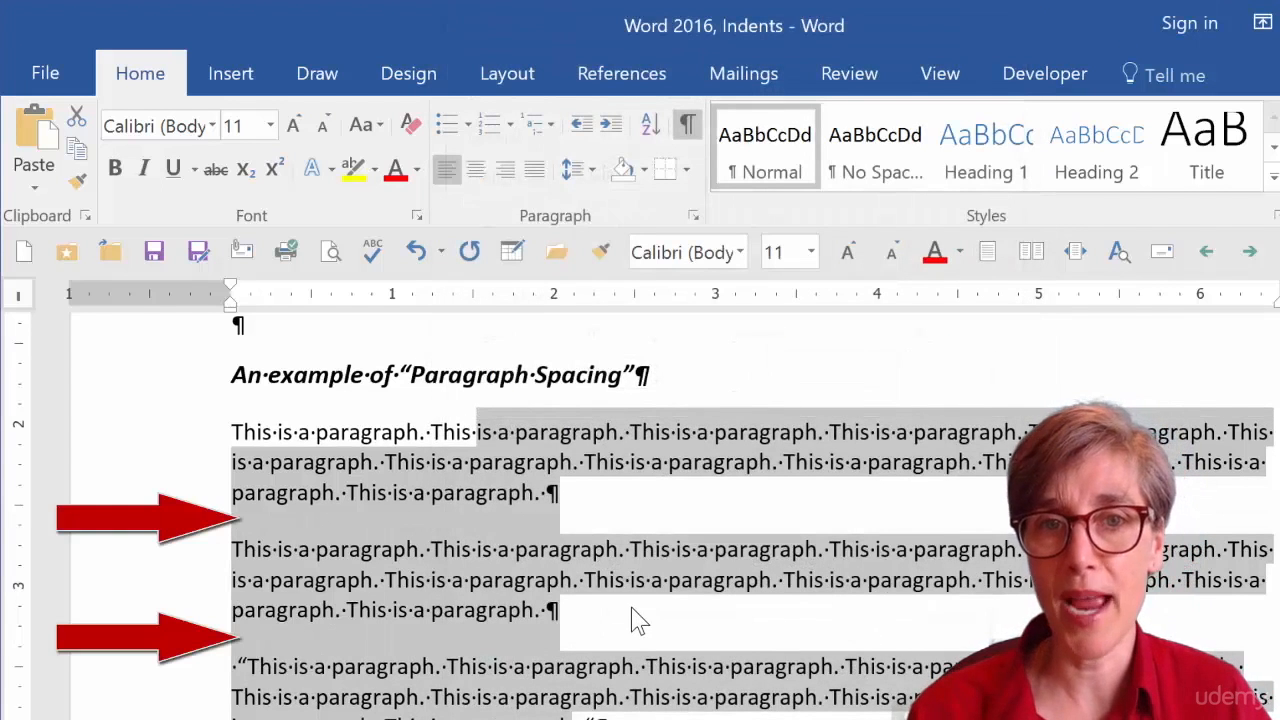
Reopen the Line Spacing Options for the selected paragraphs to review the spacing, then close the dialog.
{"action": "left_click", "coordinate": [591, 171]}
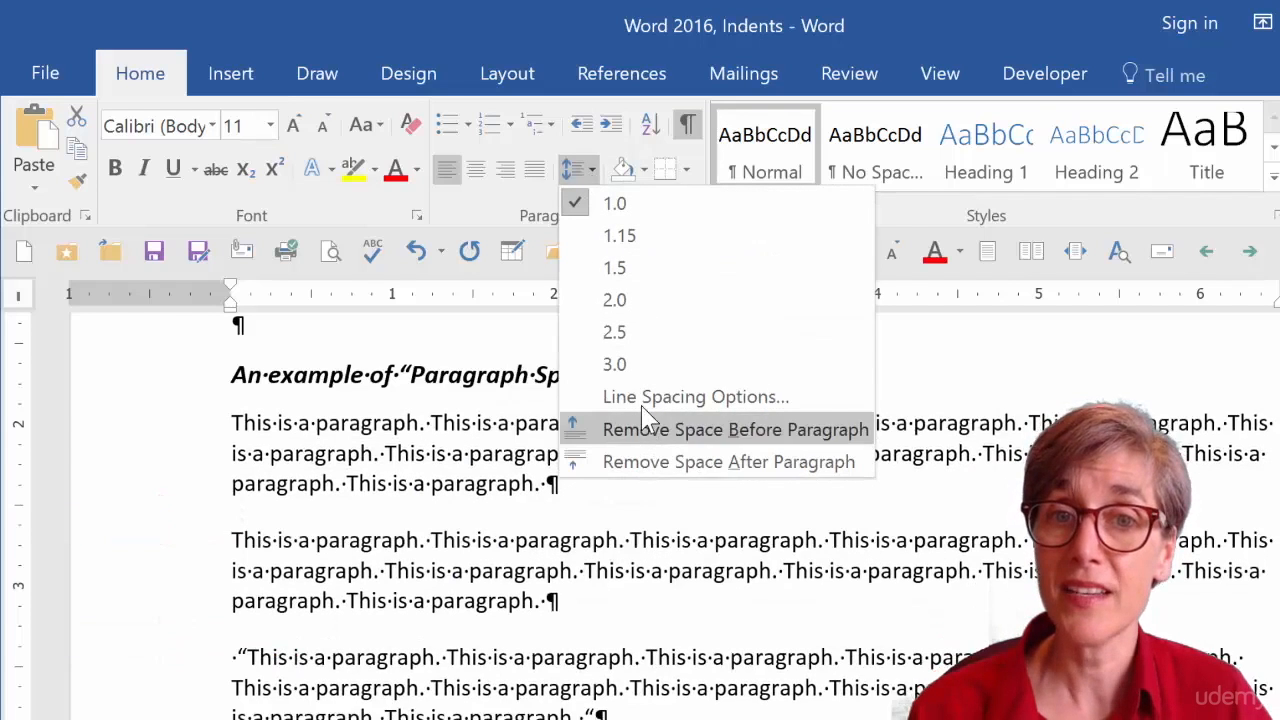
{"action": "left_click", "coordinate": [645, 397]}
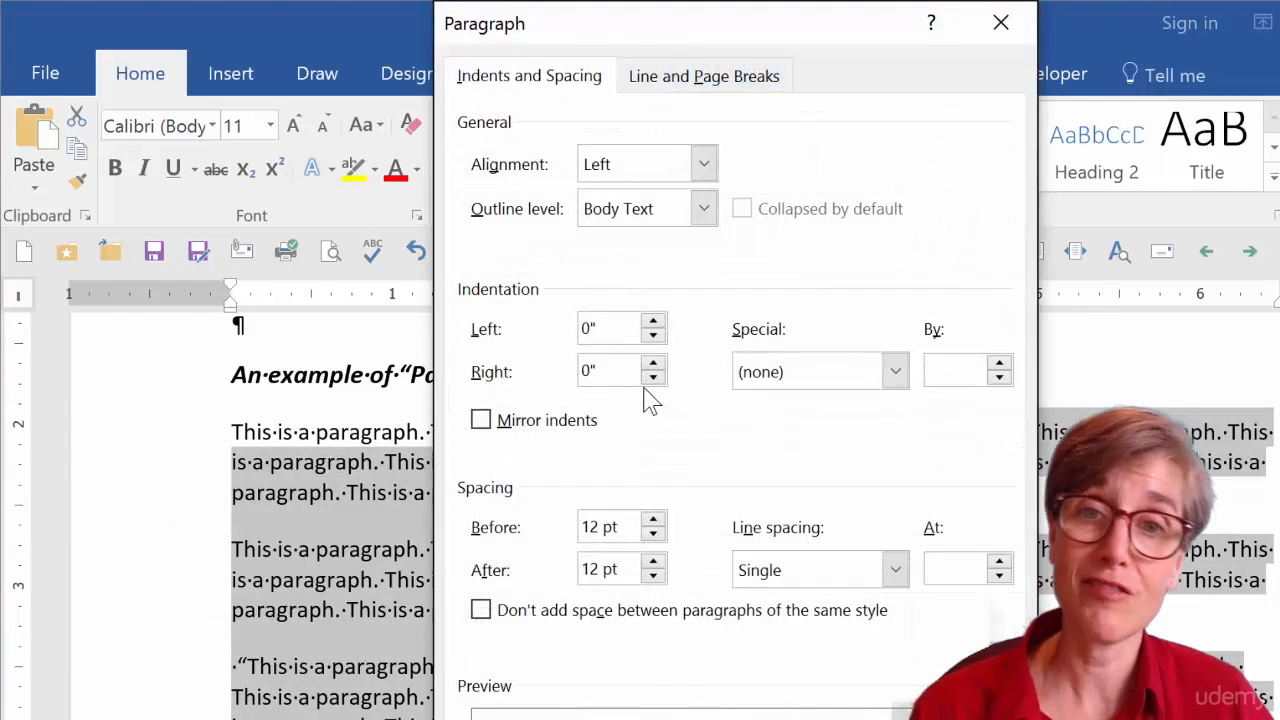
{"action": "left_click", "coordinate": [1000, 22]}
Insert an empty paragraph after the first Paragraph Spacing example paragraph.
{"action": "left_click", "coordinate": [680, 494]}
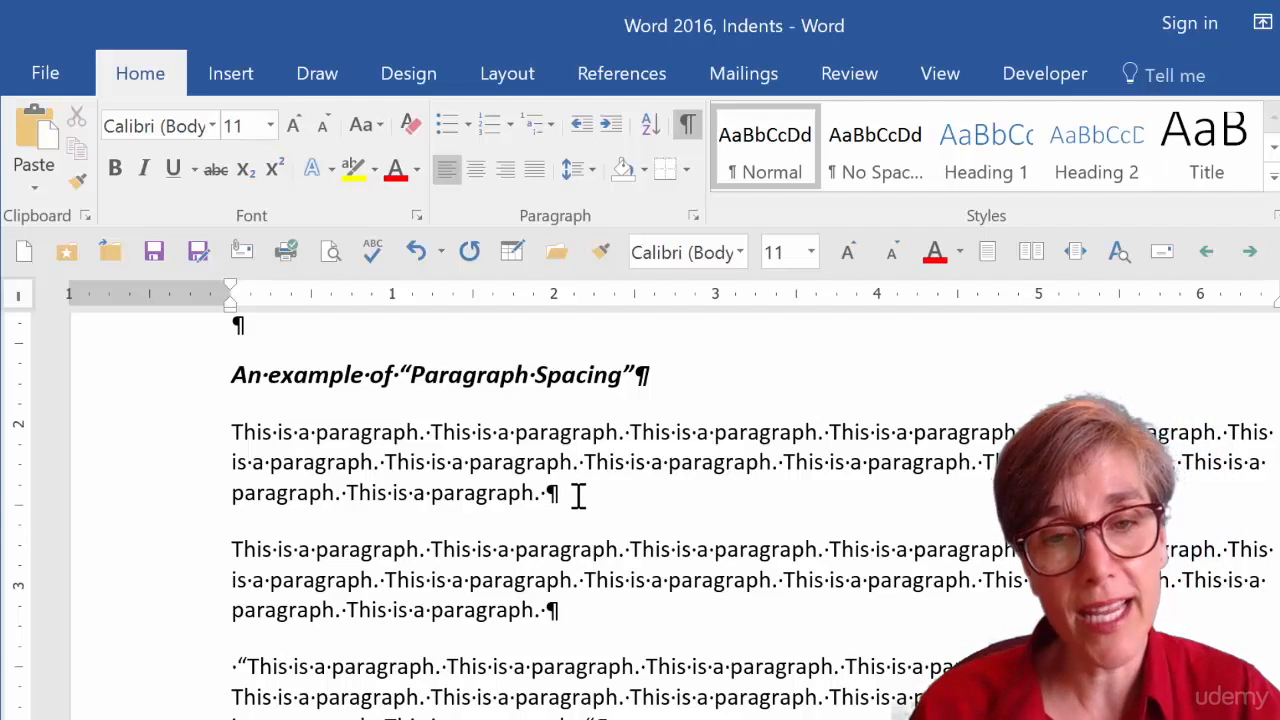
{"action": "key", "text": "Return"}
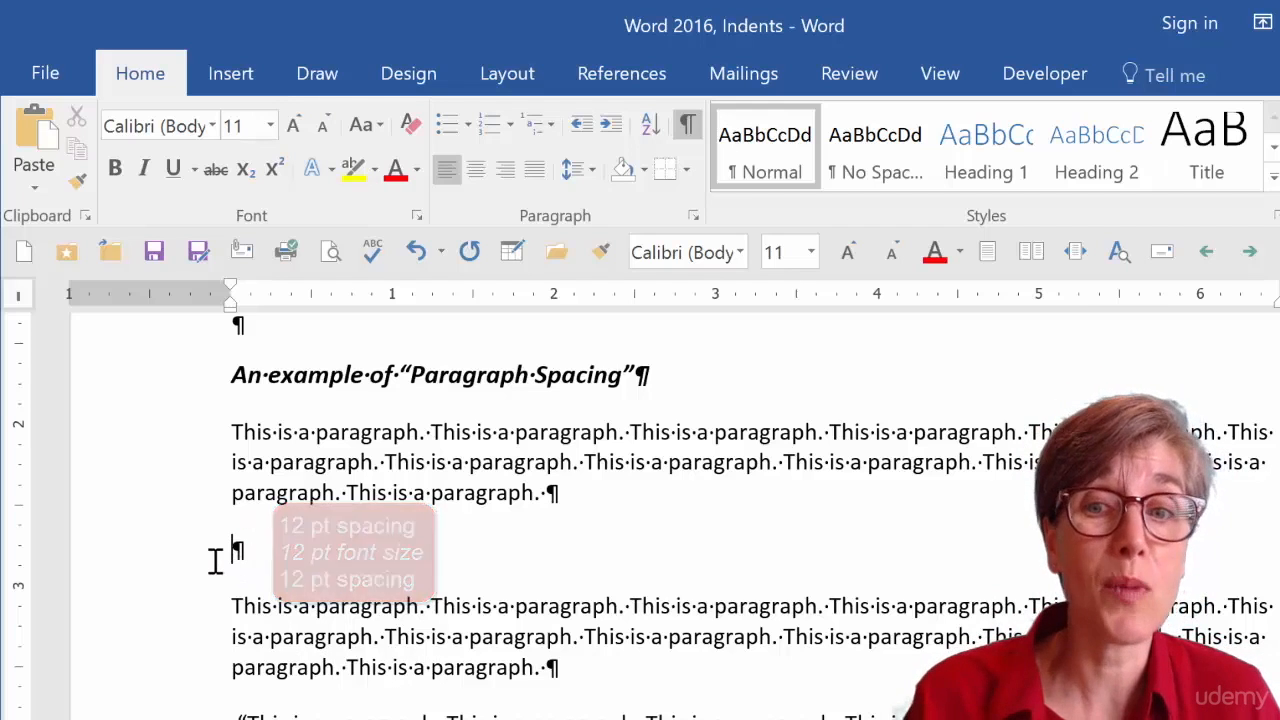
Select the example paragraphs from the first one down and remove the space before them.
{"action": "left_click_drag", "start_coordinate": [229, 432], "coordinate": [717, 666]}
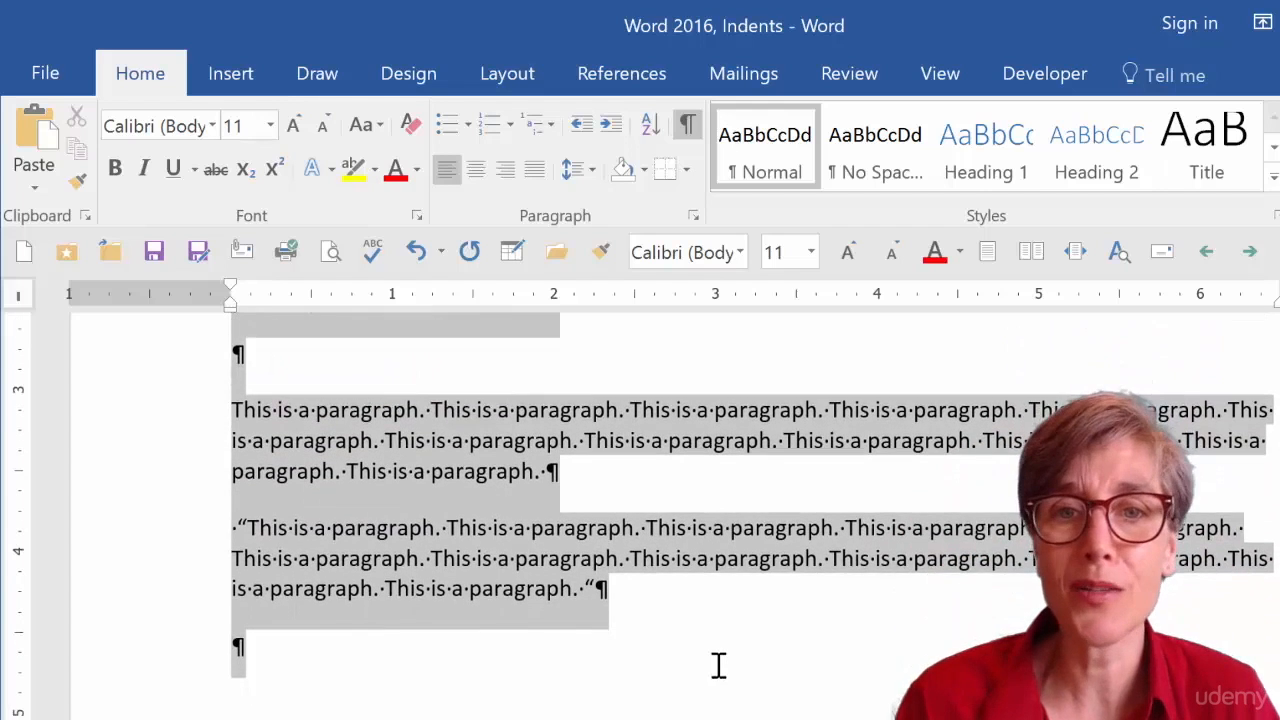
{"action": "left_click", "coordinate": [588, 170]}
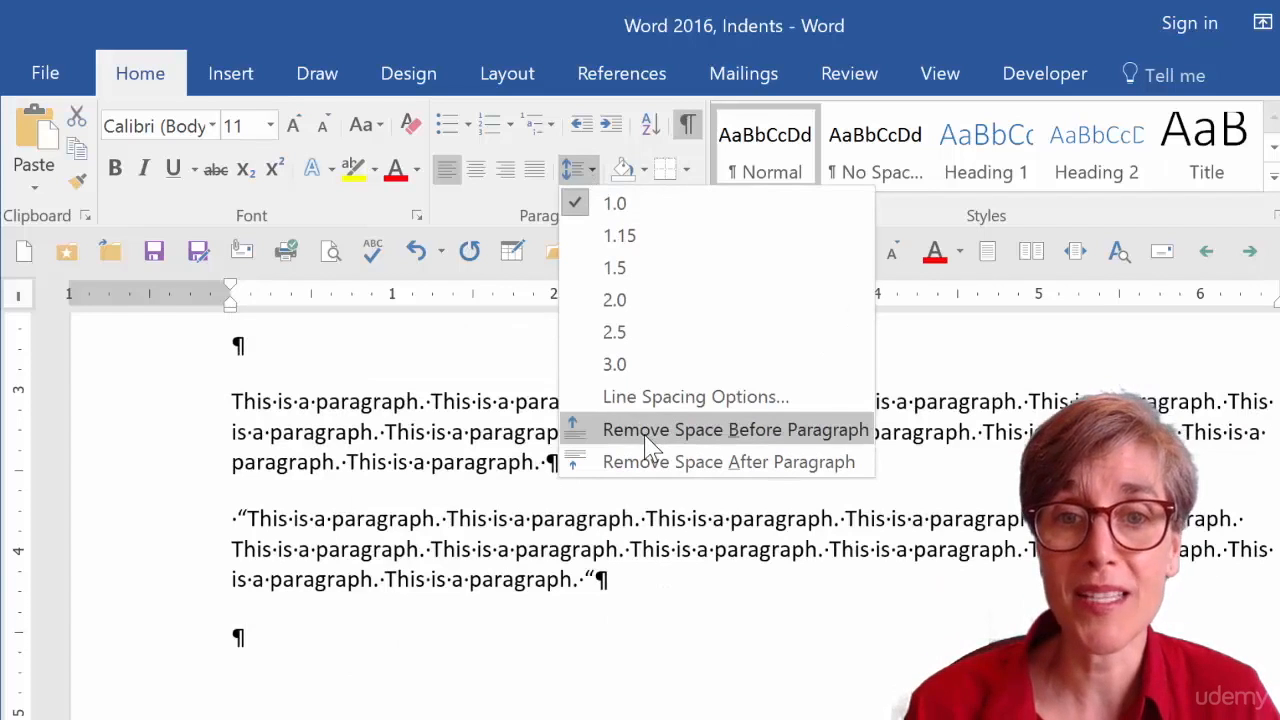
{"action": "left_click", "coordinate": [648, 430]}
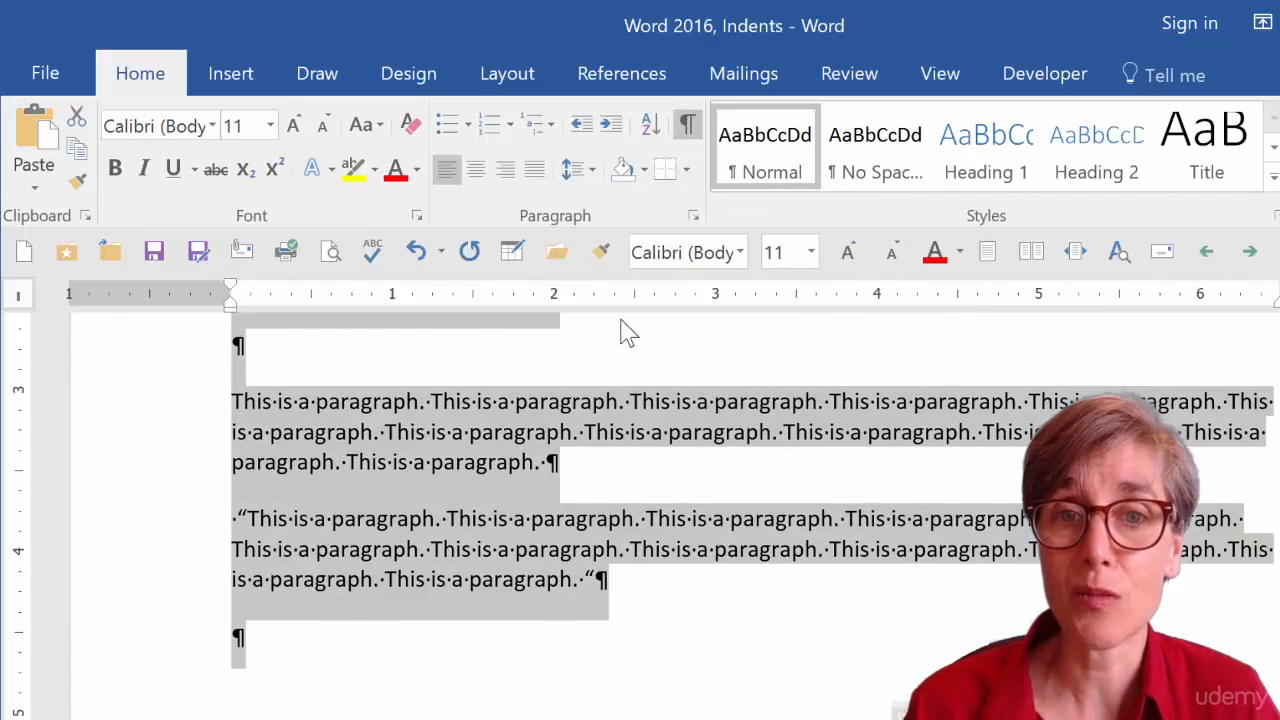
Remove the space after the selected Paragraph Spacing example paragraphs.
{"action": "left_click", "coordinate": [590, 176]}
{"action": "left_click", "coordinate": [663, 460]}
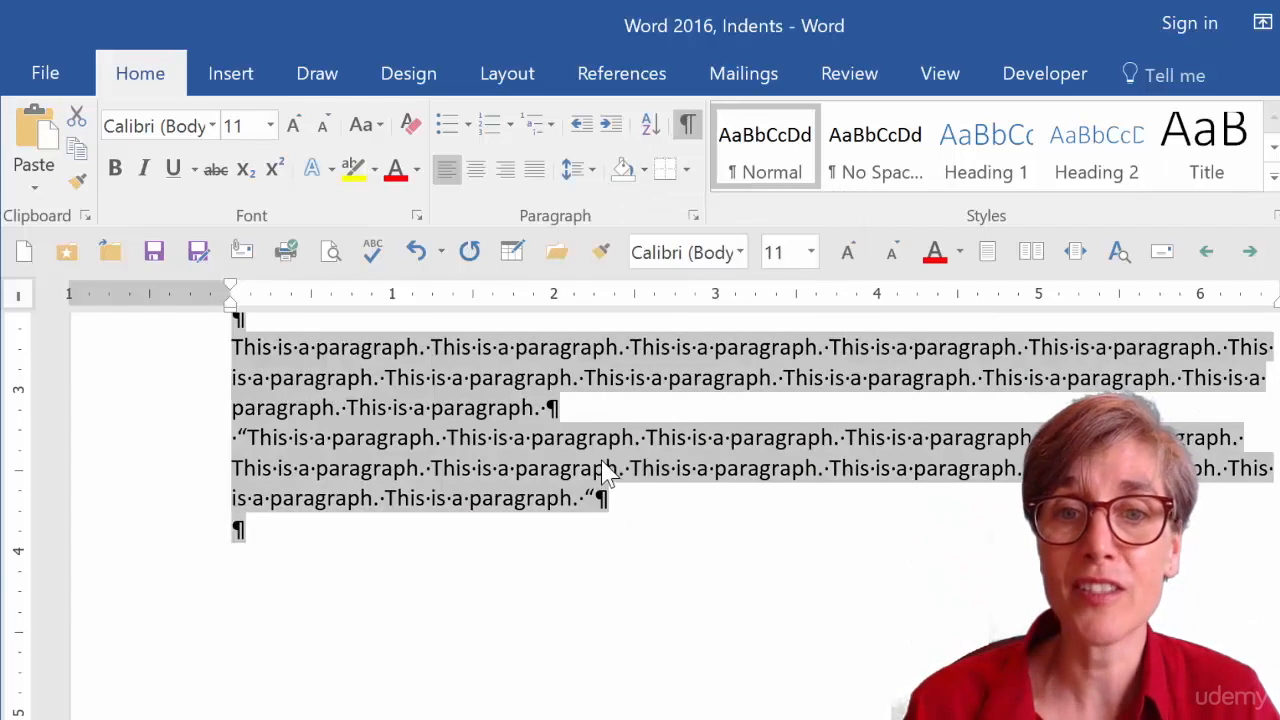
{"action": "left_click", "coordinate": [605, 466]}
Select the empty paragraph between the first two Paragraph Spacing example paragraphs.
{"action": "scroll", "coordinate": [605, 466], "scroll_direction": "up", "scroll_amount": 3}
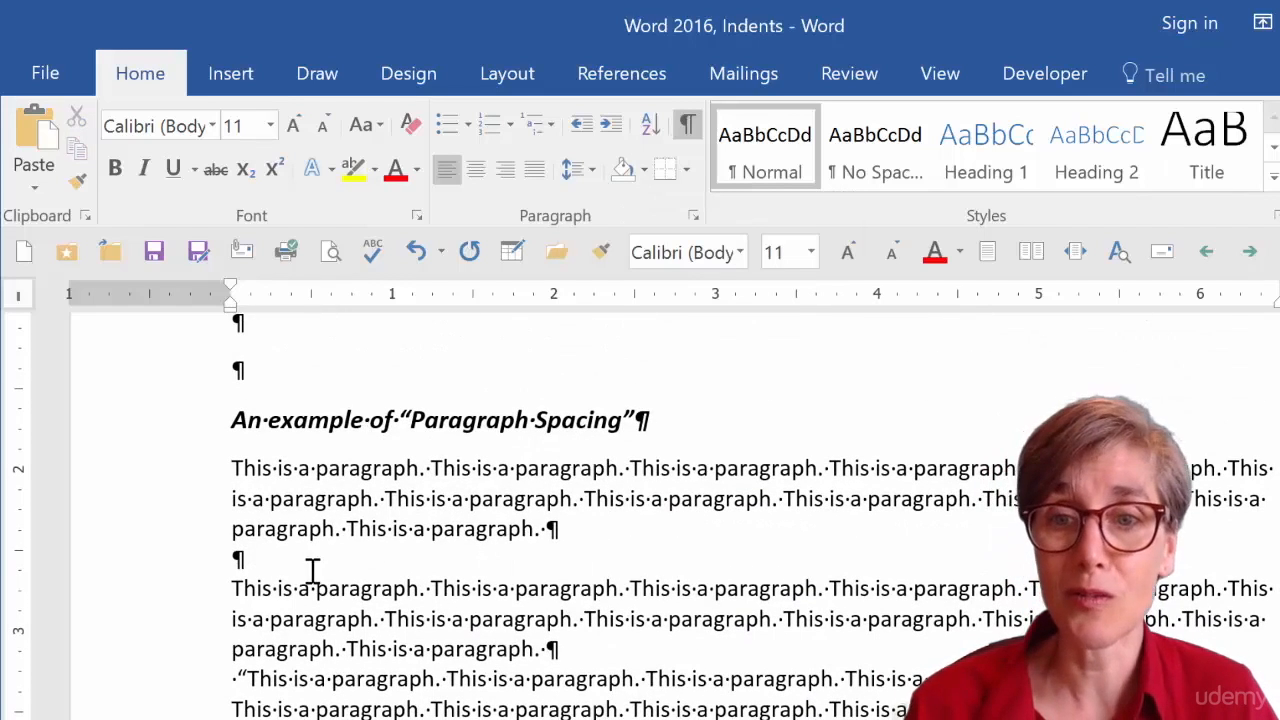
{"action": "left_click", "coordinate": [181, 572]}
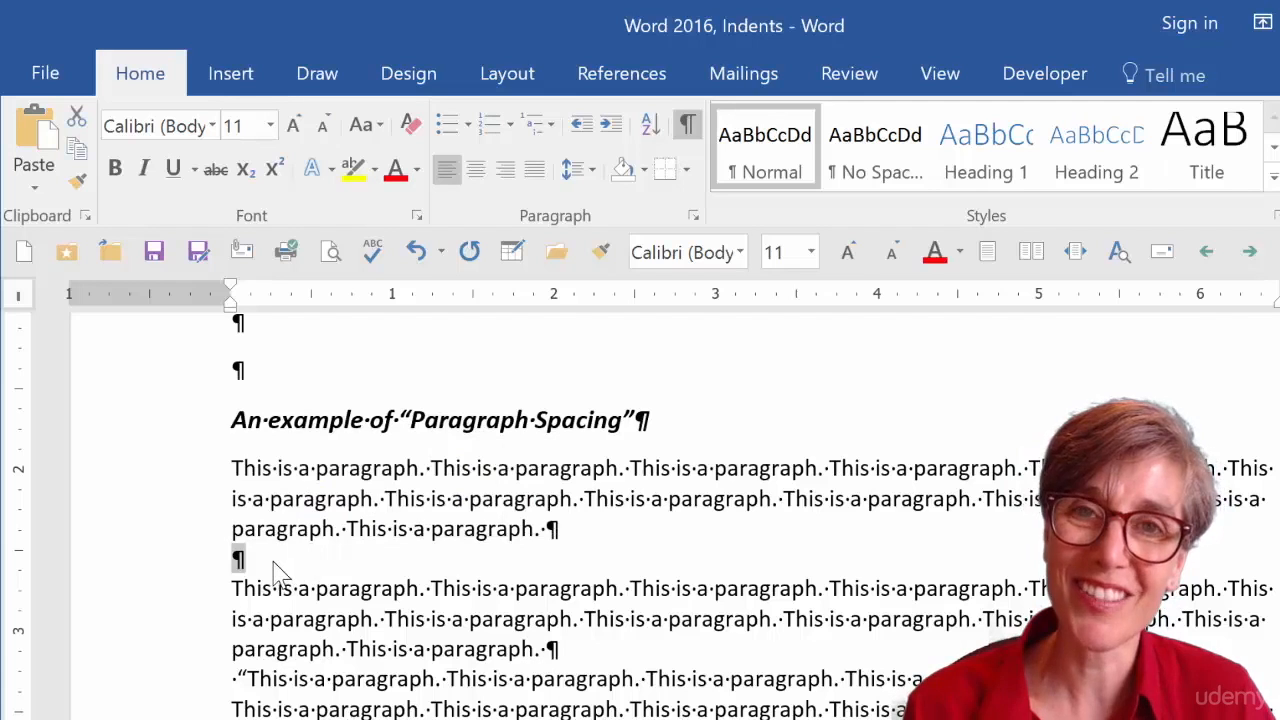
{"action": "left_click", "coordinate": [272, 563]}
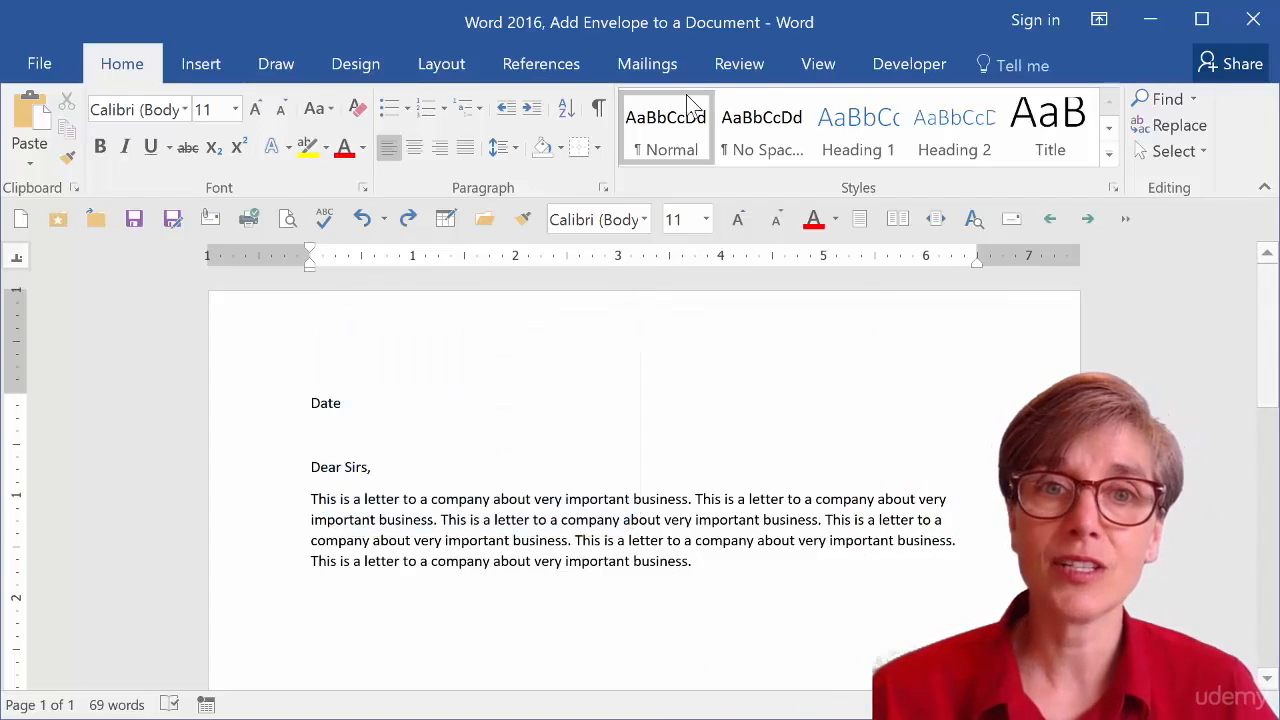
Create an envelope with the pasted address as delivery and return address, add it to the document, and decline saving the default return address.
{"action": "left_click", "coordinate": [646, 66]}
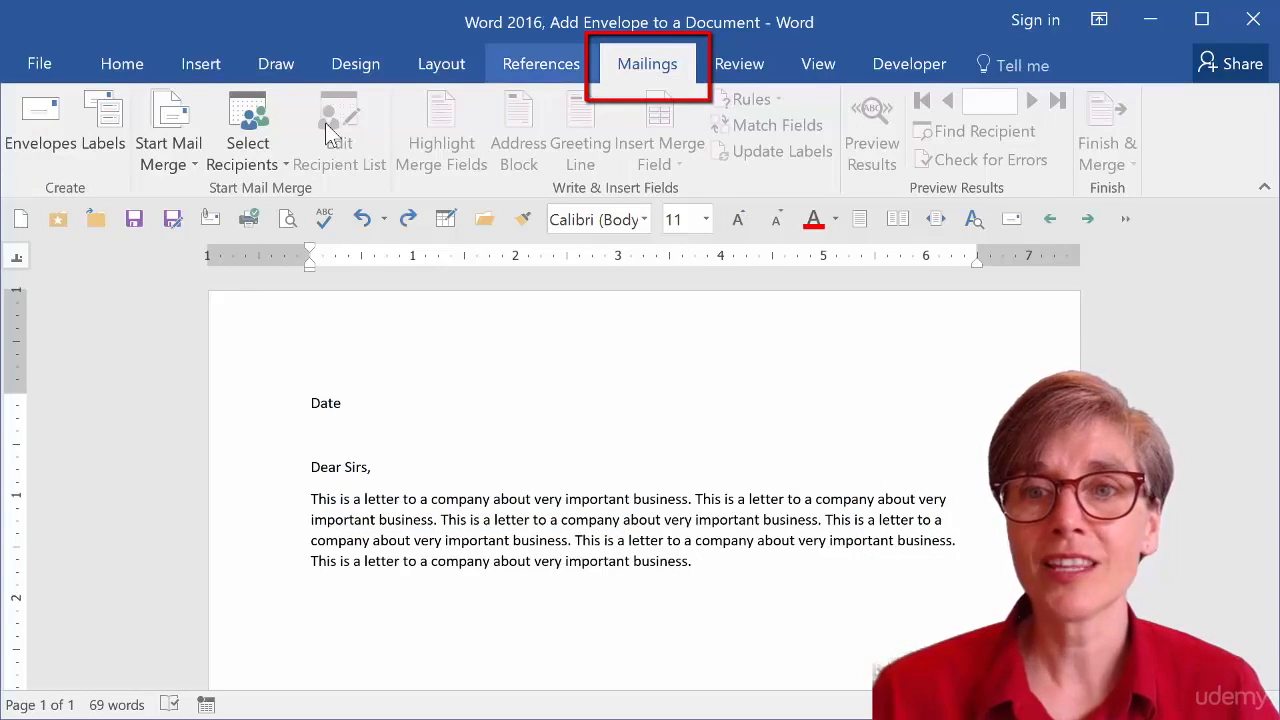
{"action": "left_click", "coordinate": [42, 141]}
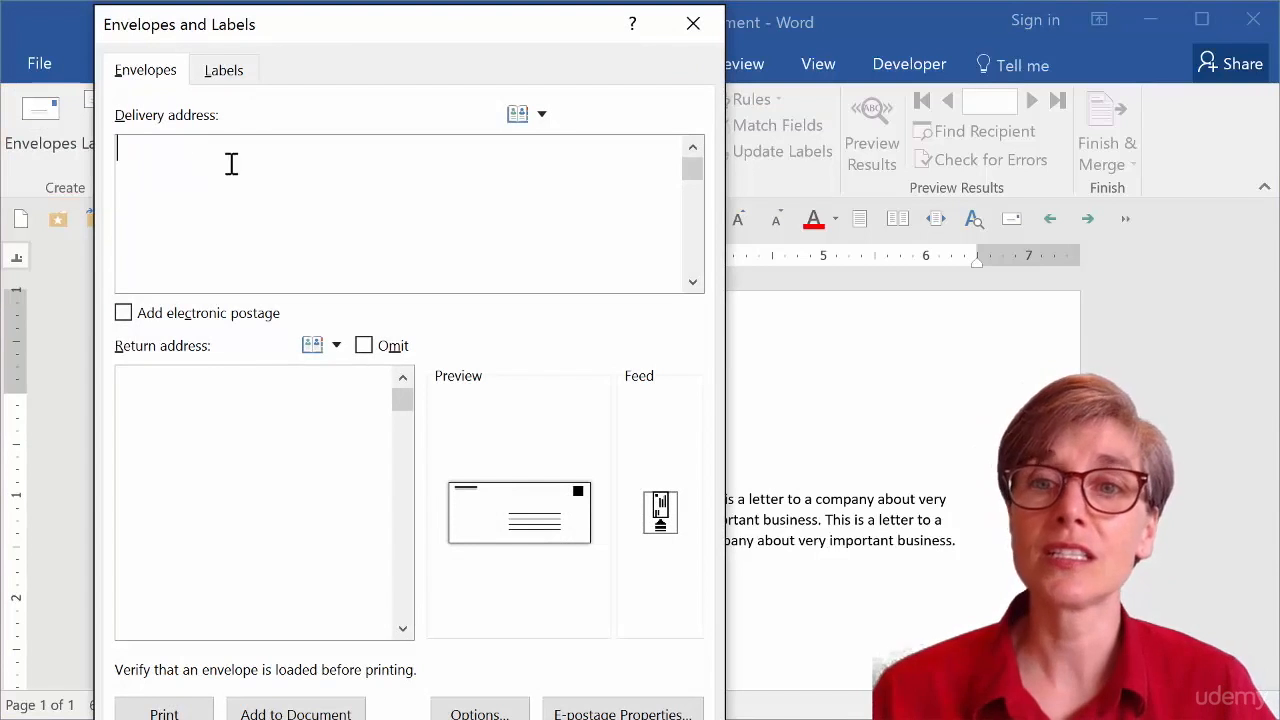
{"action": "type", "text": "Name Address City, State Zip"}
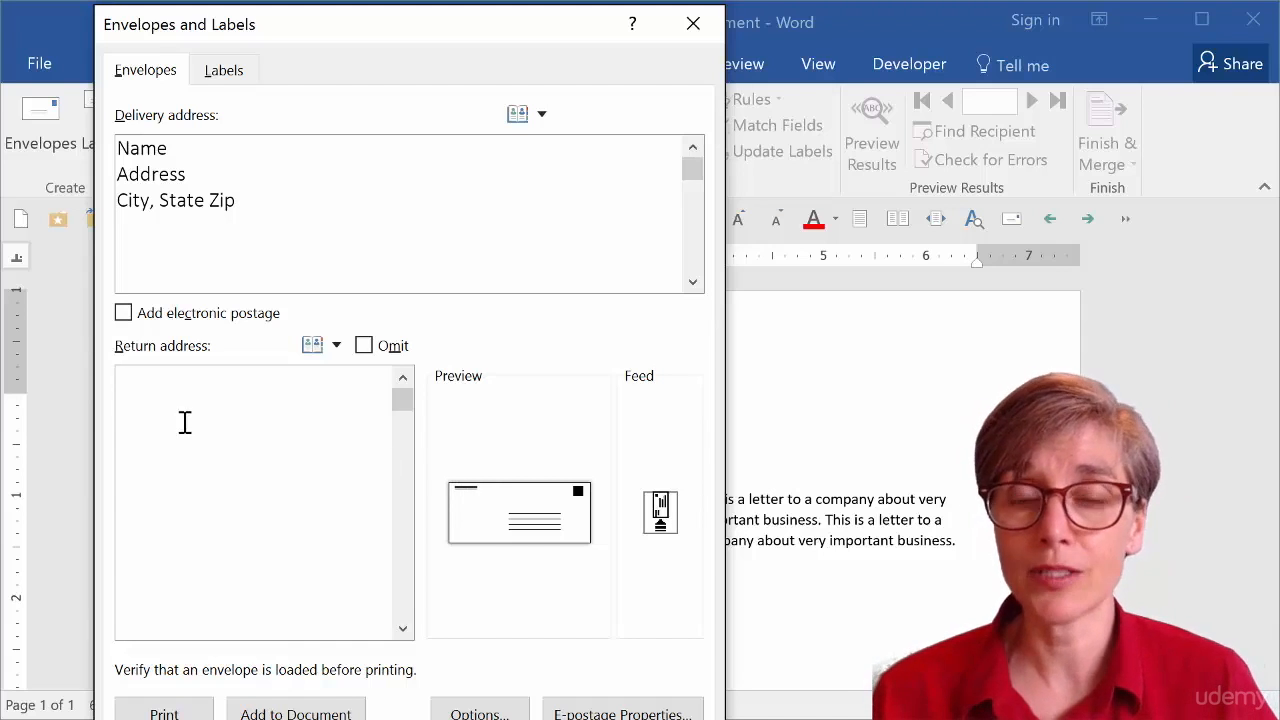
{"action": "type", "text": "Name Address City, State Zip"}
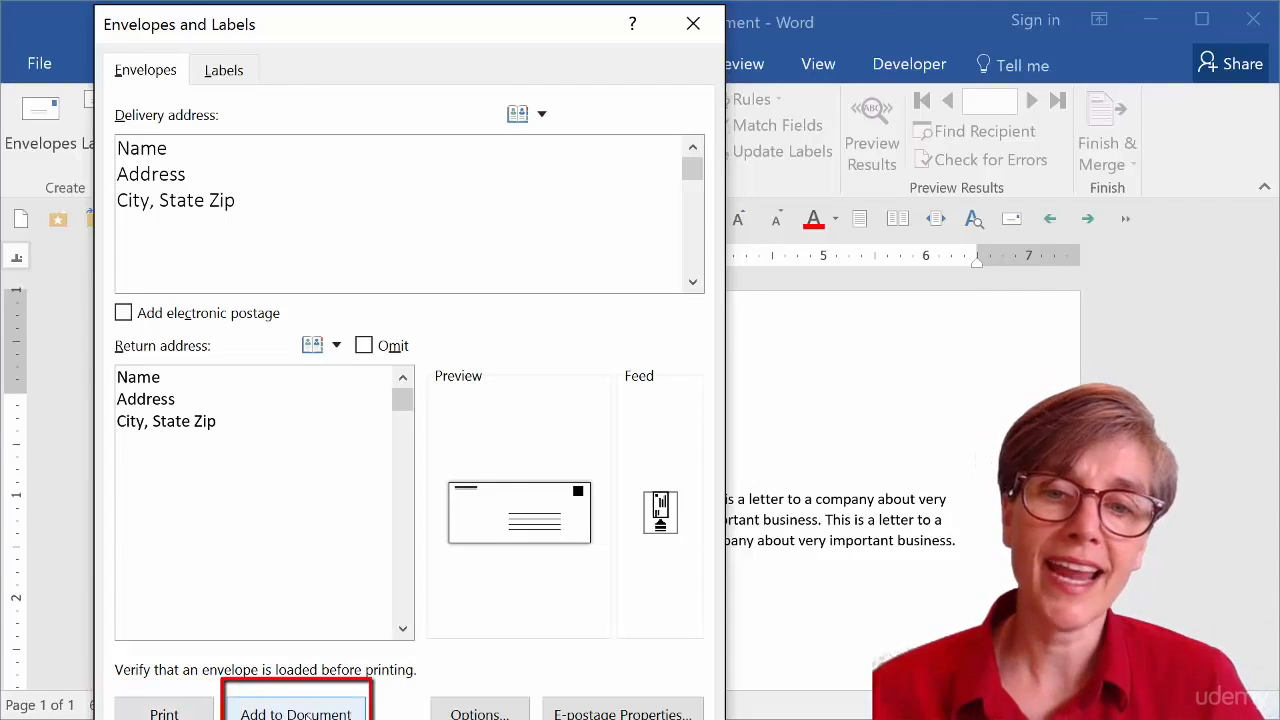
{"action": "left_click", "coordinate": [295, 712]}
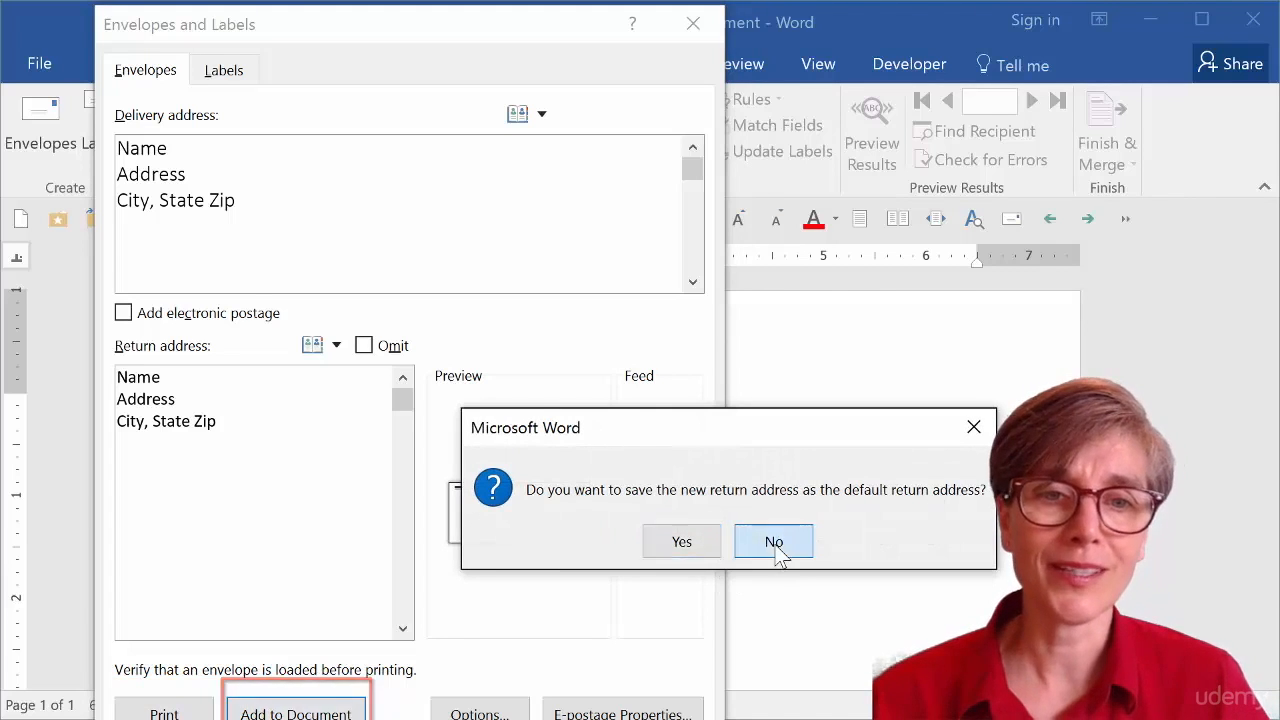
{"action": "left_click", "coordinate": [768, 542]}
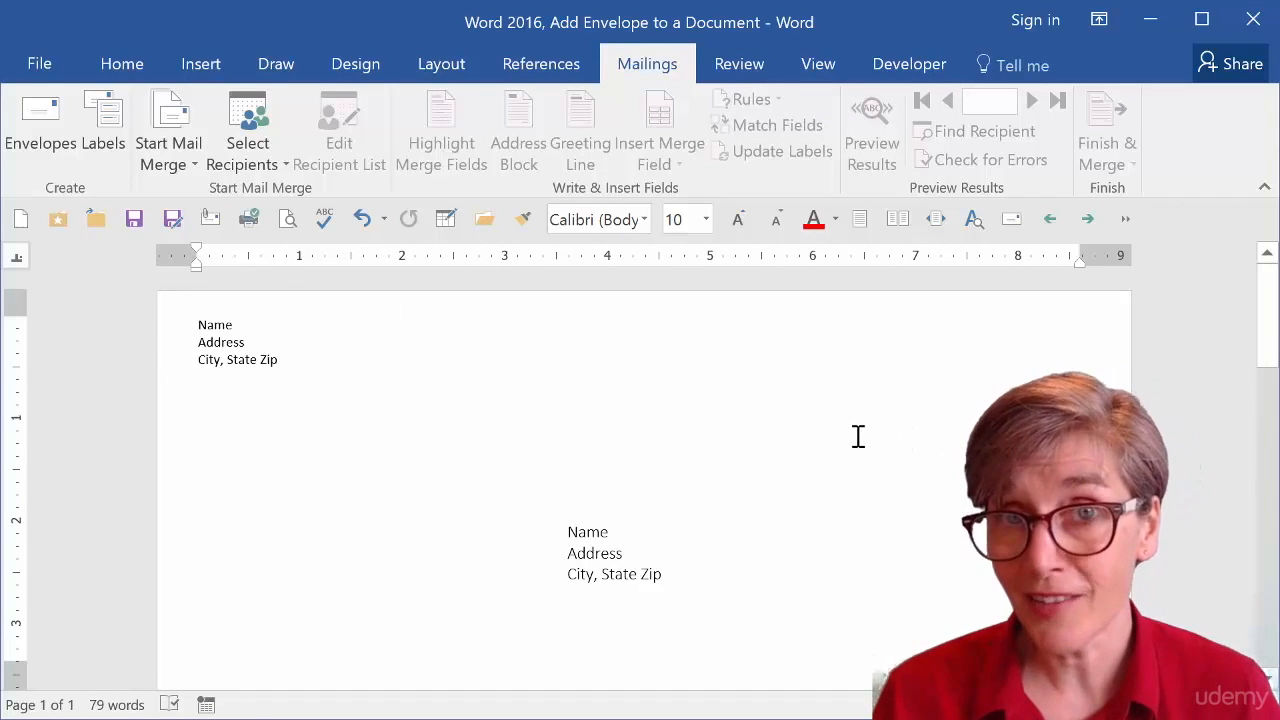
Scroll through the document to inspect the added envelope page and the letter.
{"action": "scroll", "coordinate": [858, 435], "scroll_direction": "down", "scroll_amount": 6}
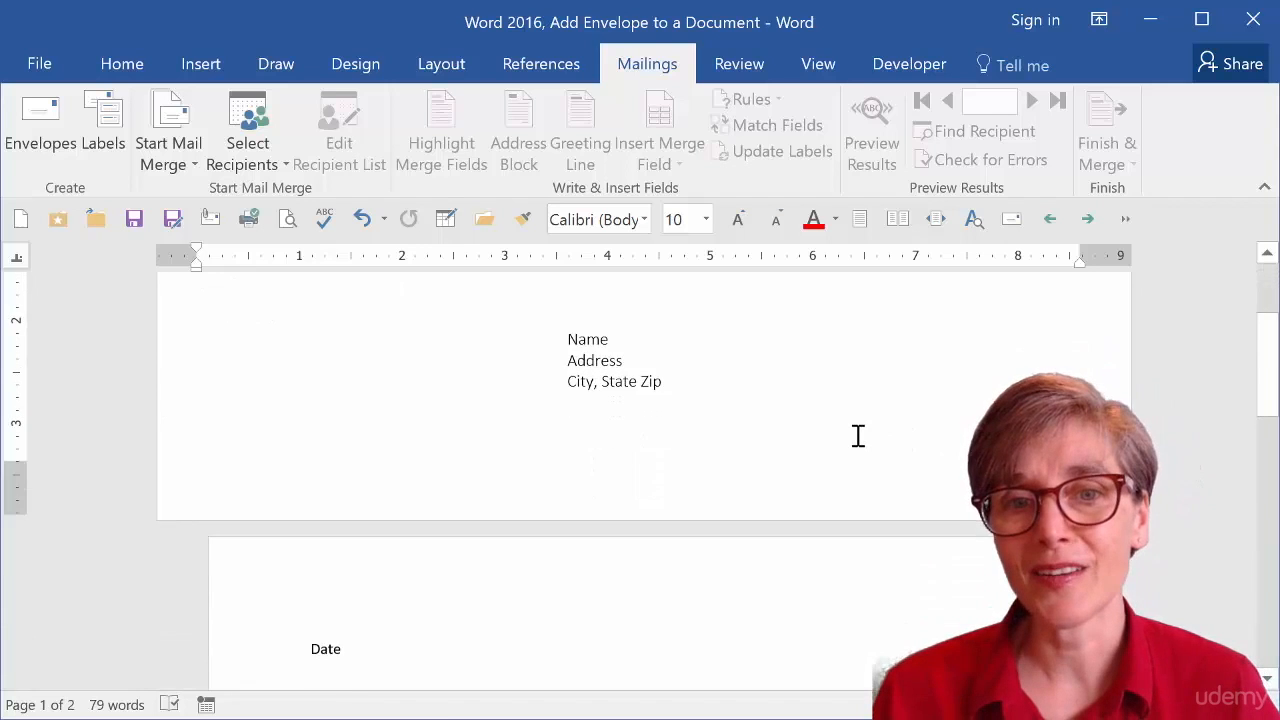
{"action": "scroll", "coordinate": [858, 435], "scroll_direction": "down", "scroll_amount": 6}
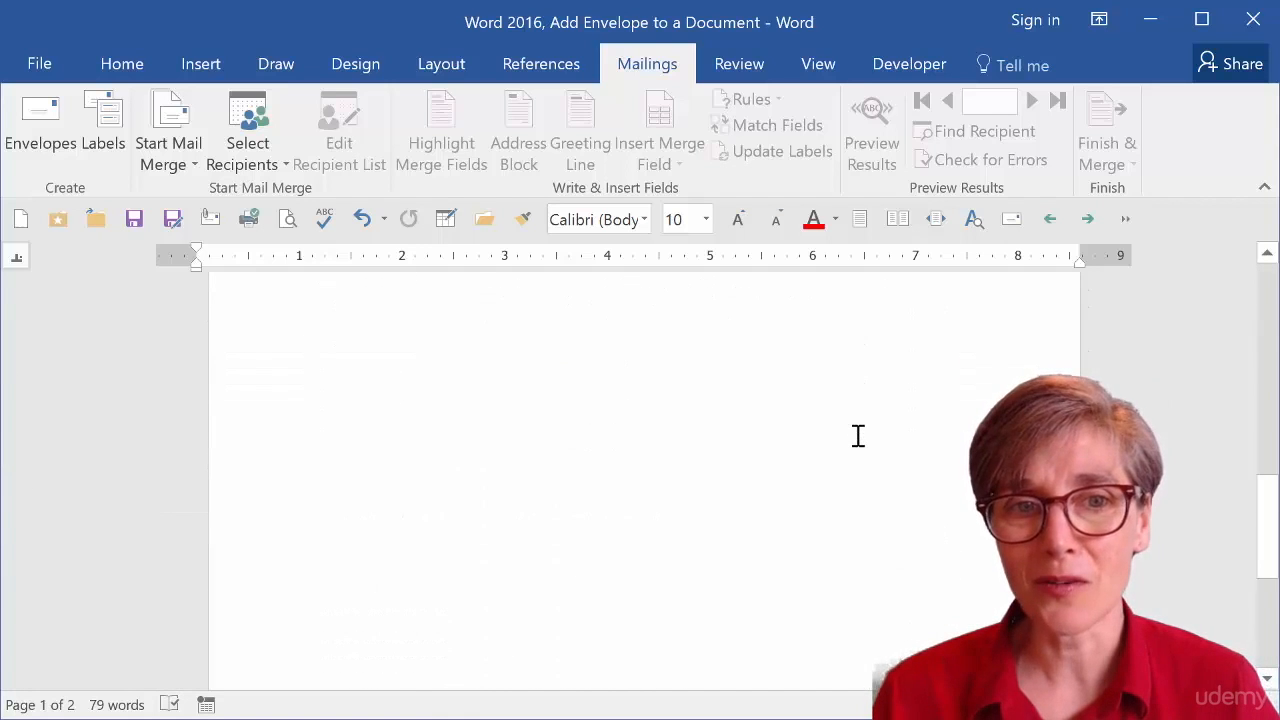
{"action": "scroll", "coordinate": [858, 435], "scroll_direction": "up", "scroll_amount": 10}
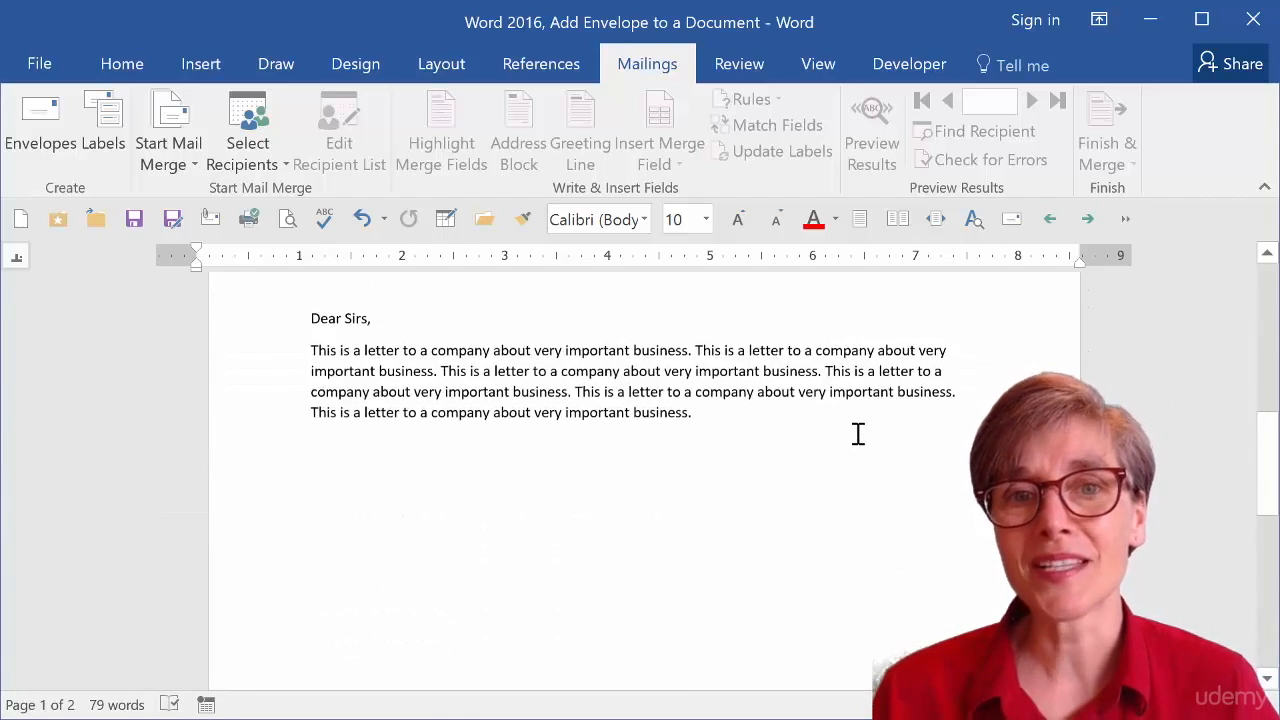
{"action": "scroll", "coordinate": [856, 430], "scroll_direction": "up", "scroll_amount": 3}
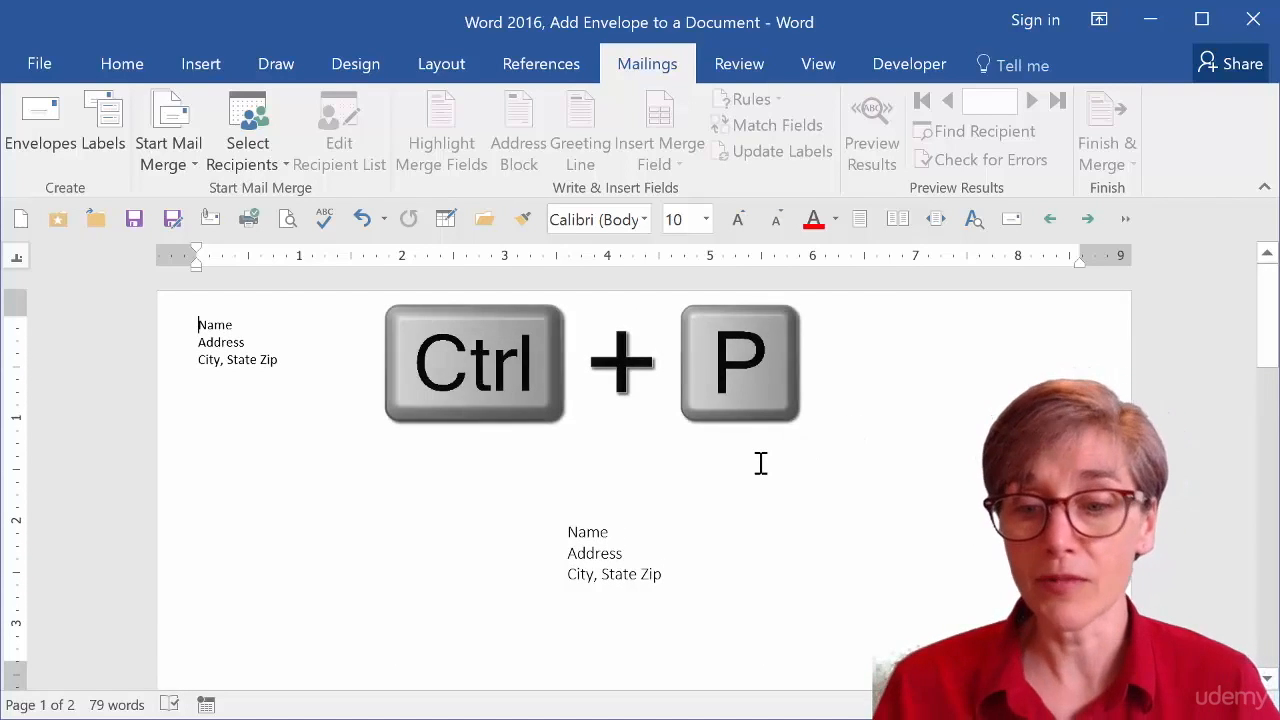
Open the print preview, inspect the page range options and both pages, then return to the document.
{"action": "key", "text": "ctrl+p"}
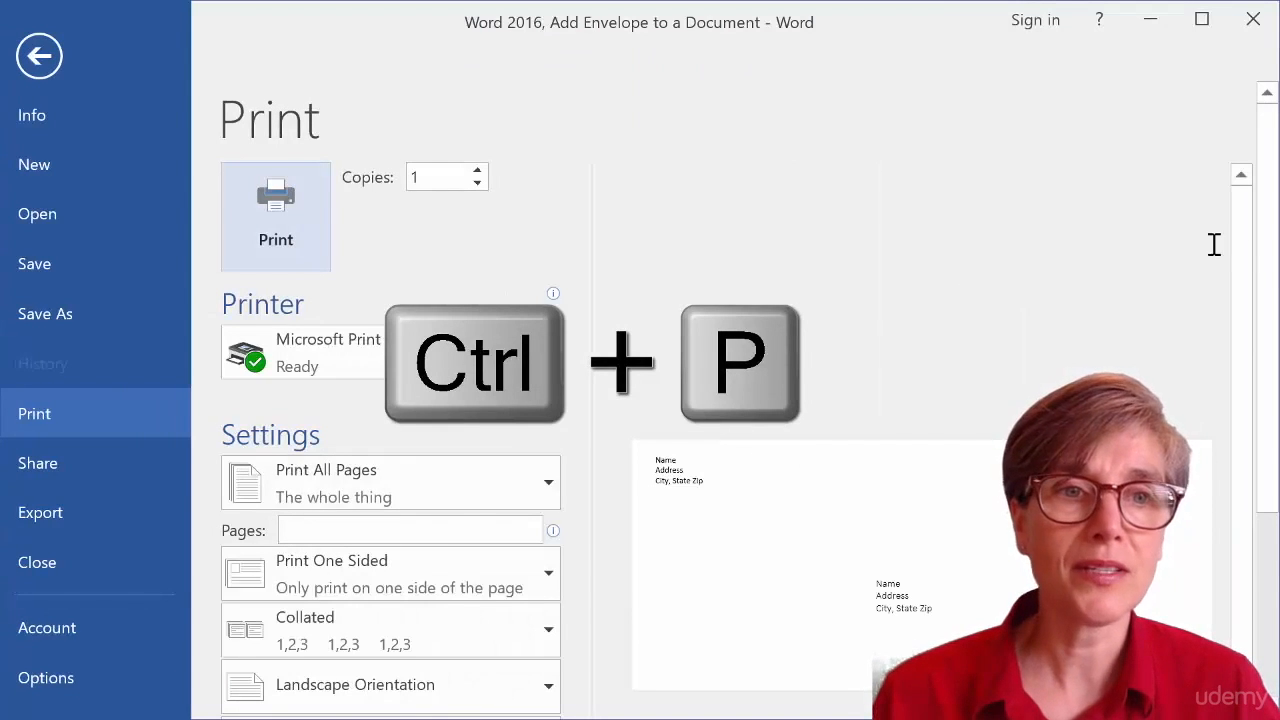
{"action": "scroll", "coordinate": [1268, 290], "scroll_direction": "down", "scroll_amount": 2}
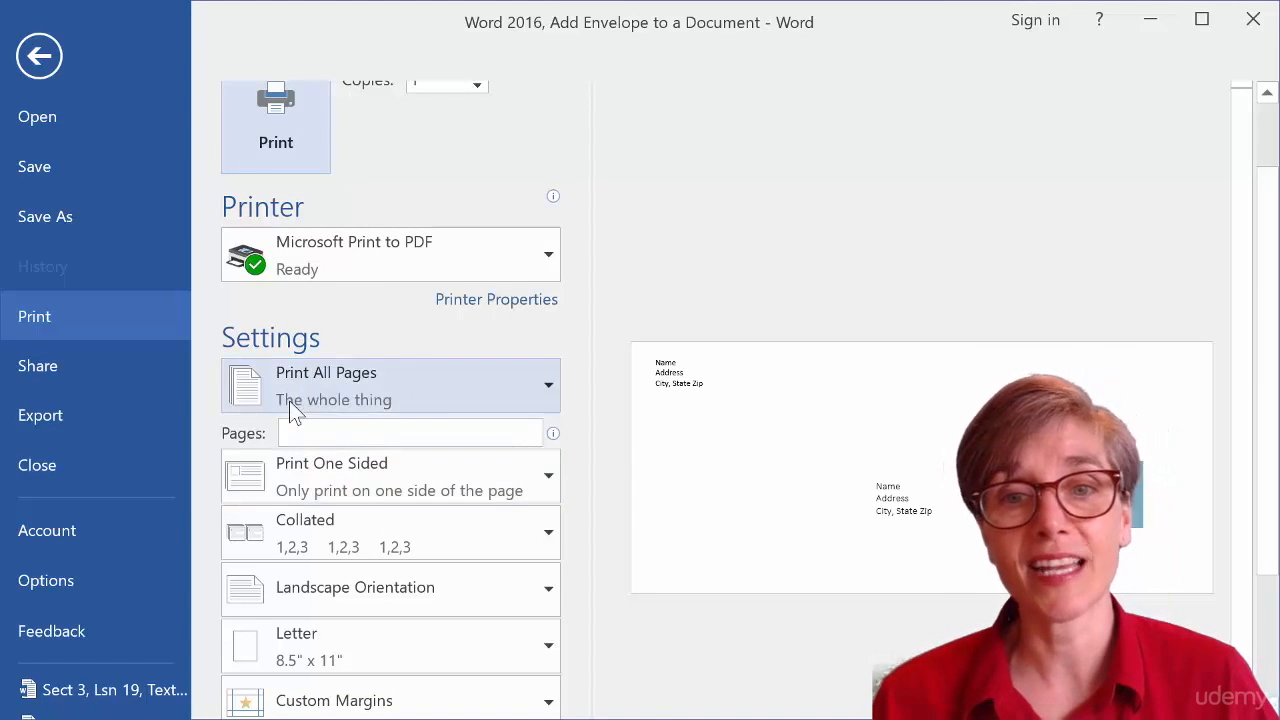
{"action": "left_click", "coordinate": [332, 390]}
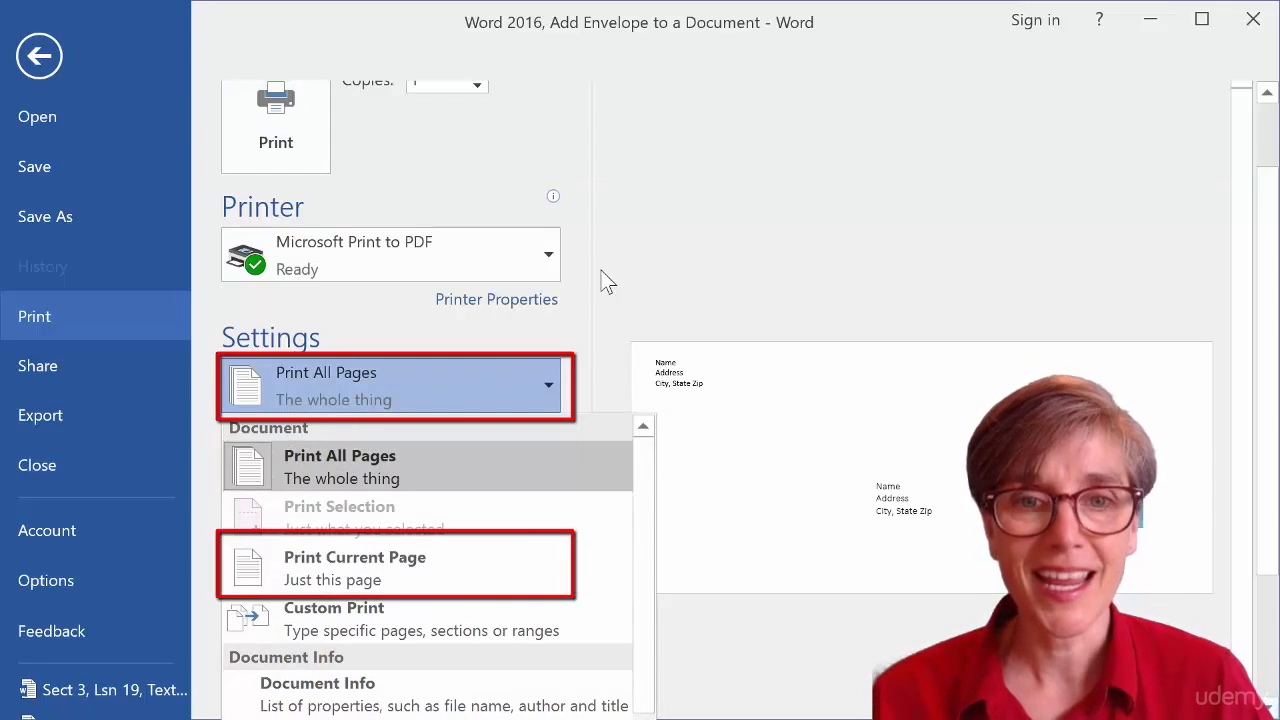
{"action": "left_click", "coordinate": [655, 242]}
{"action": "left_click", "coordinate": [652, 250]}
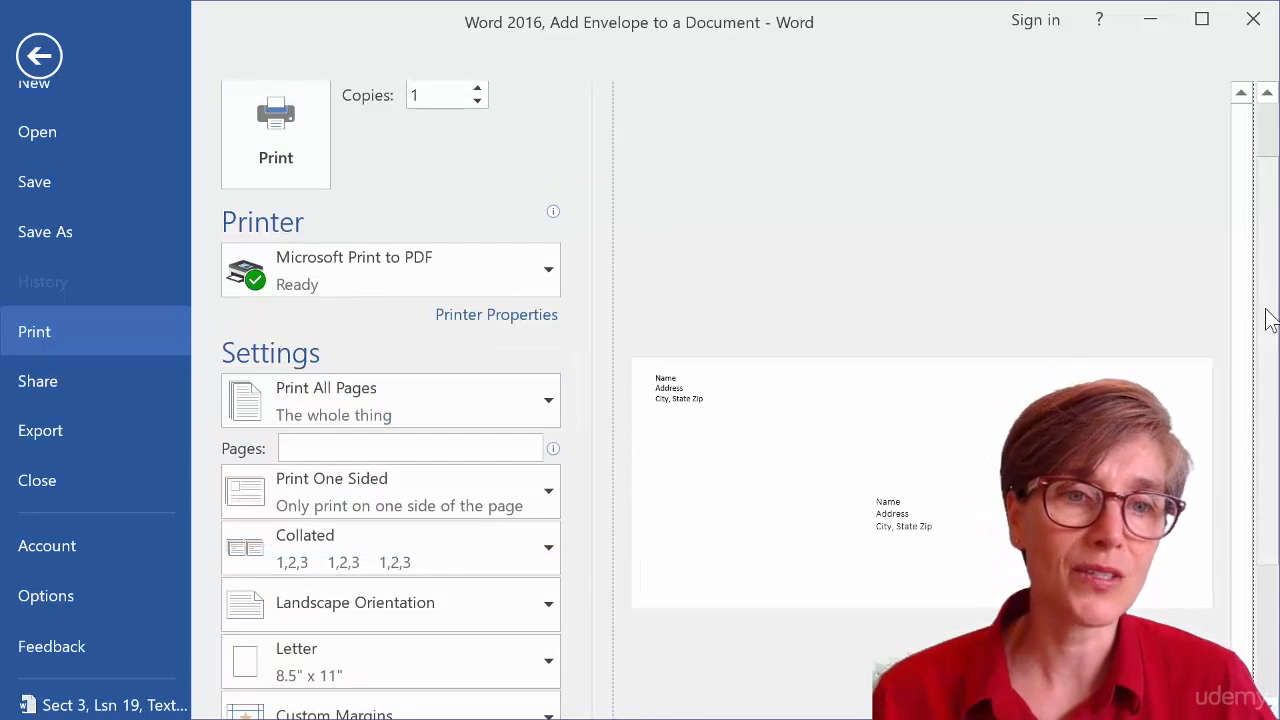
{"action": "scroll", "coordinate": [1250, 322], "scroll_direction": "down", "scroll_amount": 3}
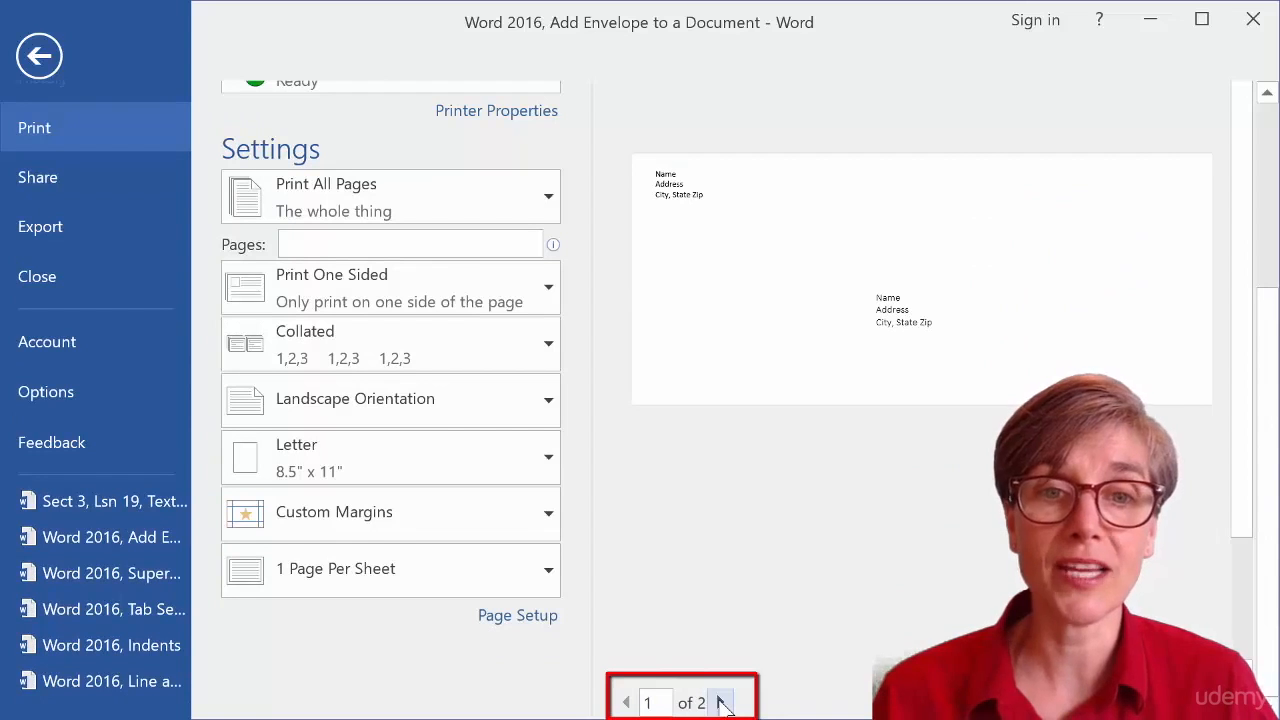
{"action": "left_click", "coordinate": [720, 703]}
{"action": "scroll", "coordinate": [903, 488], "scroll_direction": "up", "scroll_amount": 2}
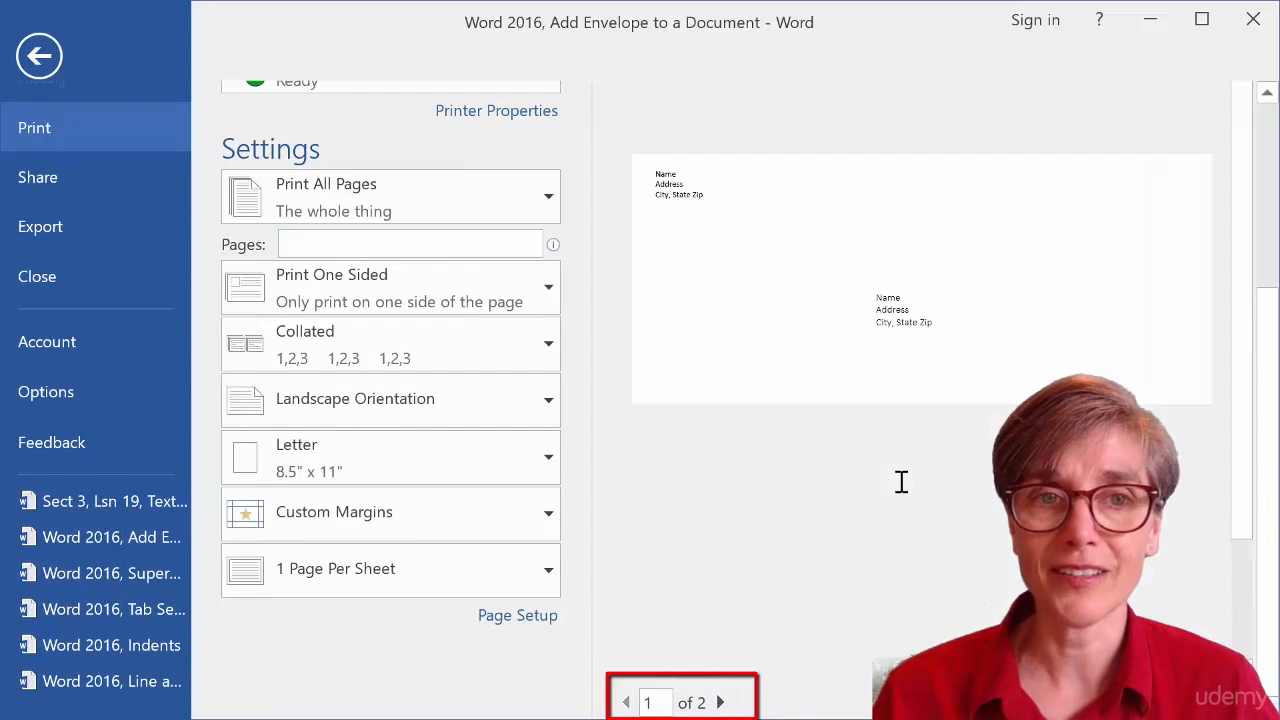
{"action": "scroll", "coordinate": [901, 482], "scroll_direction": "down", "scroll_amount": 2}
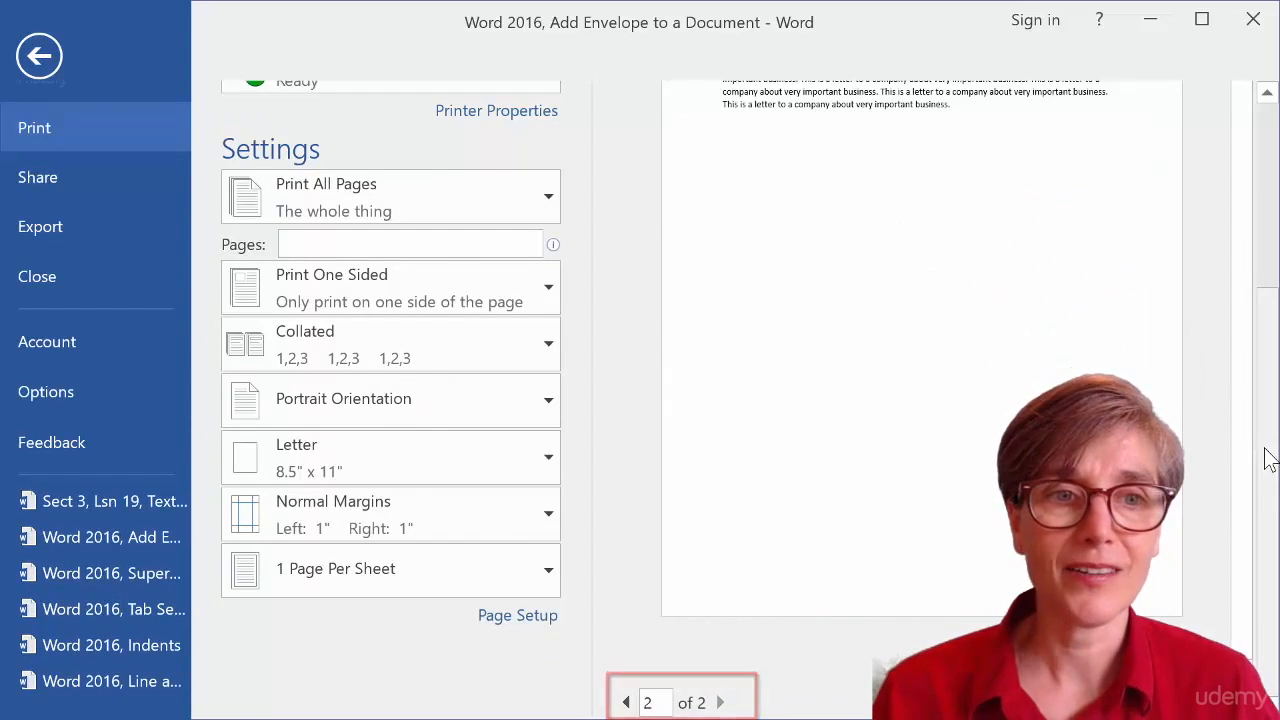
{"action": "scroll", "coordinate": [1258, 428], "scroll_direction": "up", "scroll_amount": 1}
{"action": "scroll", "coordinate": [1258, 428], "scroll_direction": "up", "scroll_amount": 3}
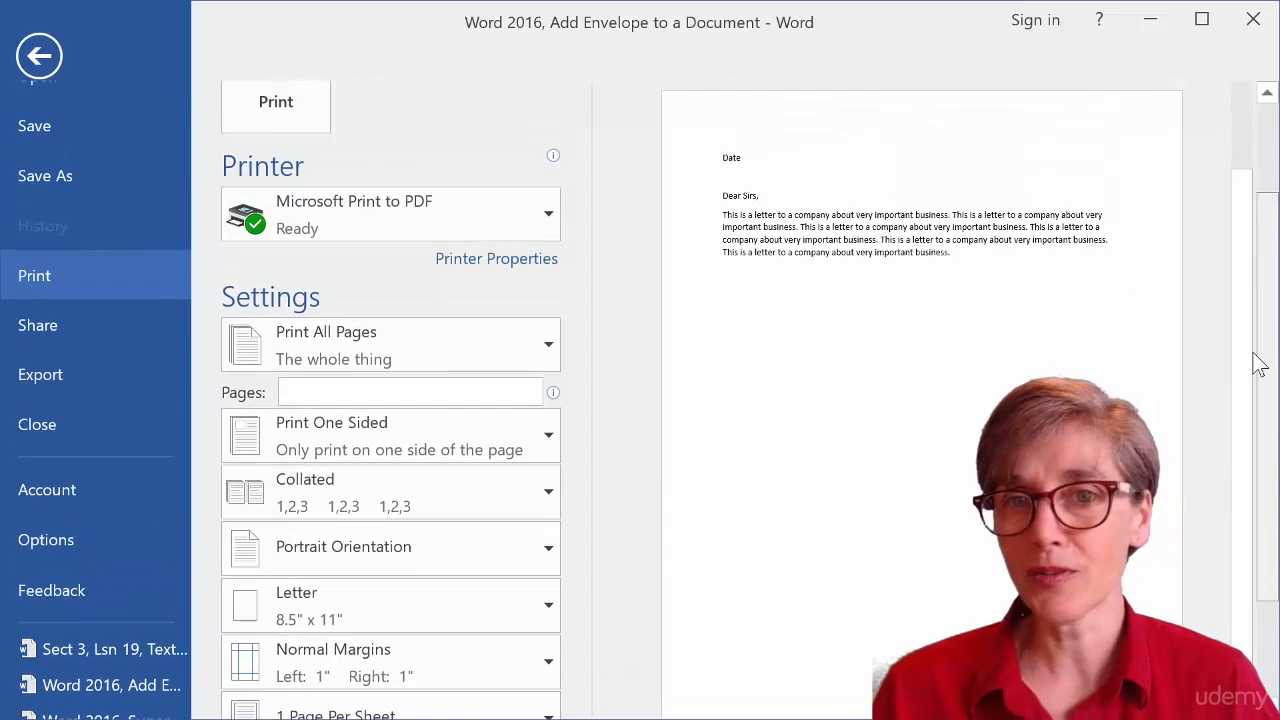
{"action": "scroll", "coordinate": [1258, 365], "scroll_direction": "down", "scroll_amount": 3}
{"action": "left_click", "coordinate": [626, 703]}
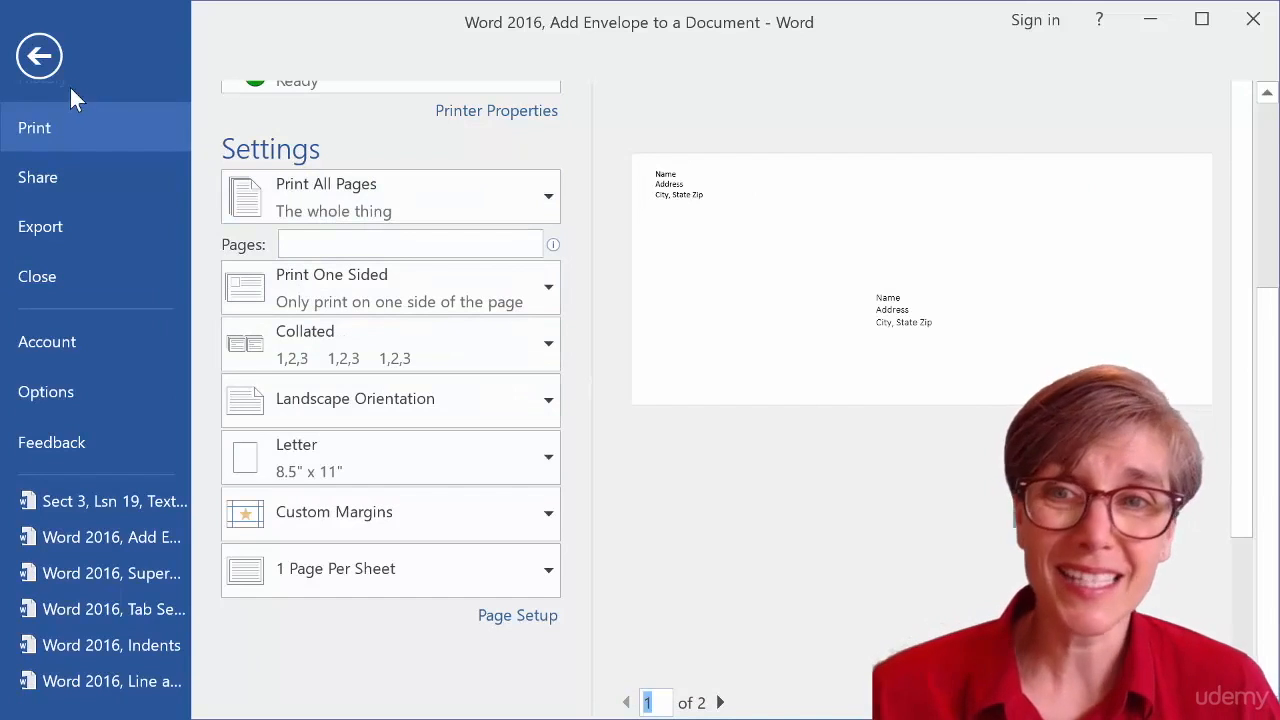
{"action": "left_click", "coordinate": [40, 62]}
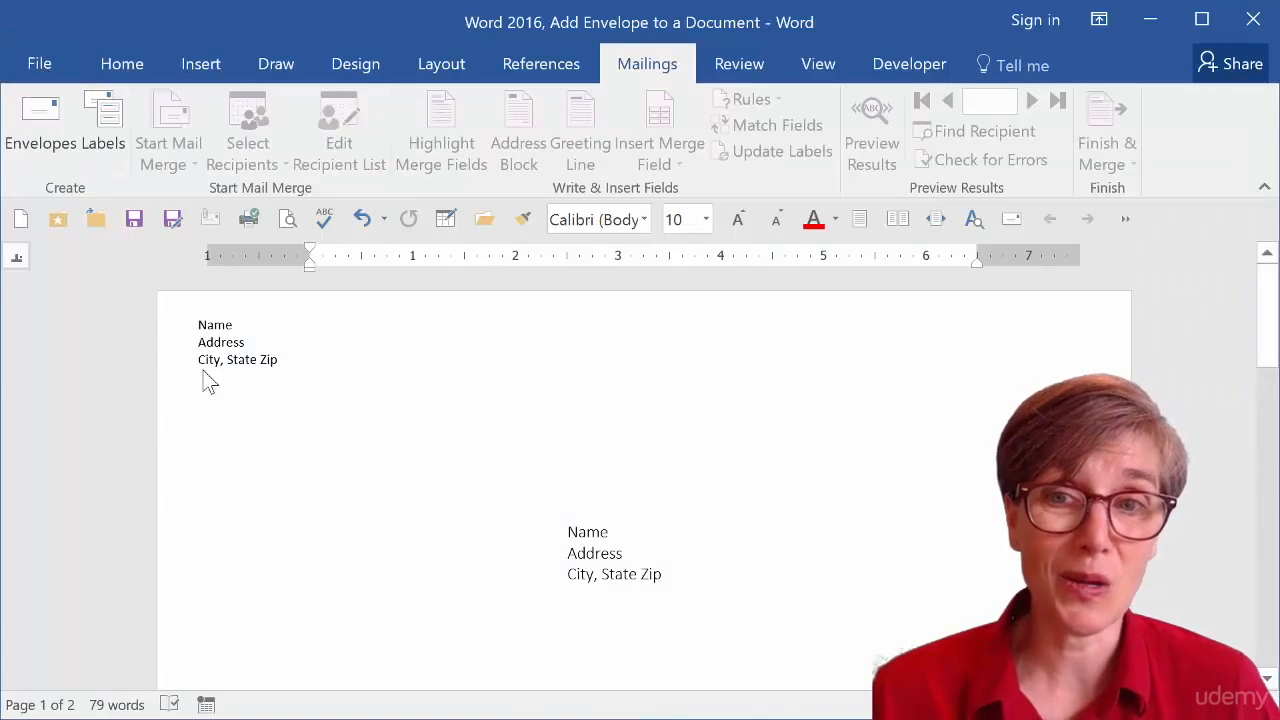
{"action": "scroll", "coordinate": [130, 443], "scroll_direction": "down", "scroll_amount": 5}
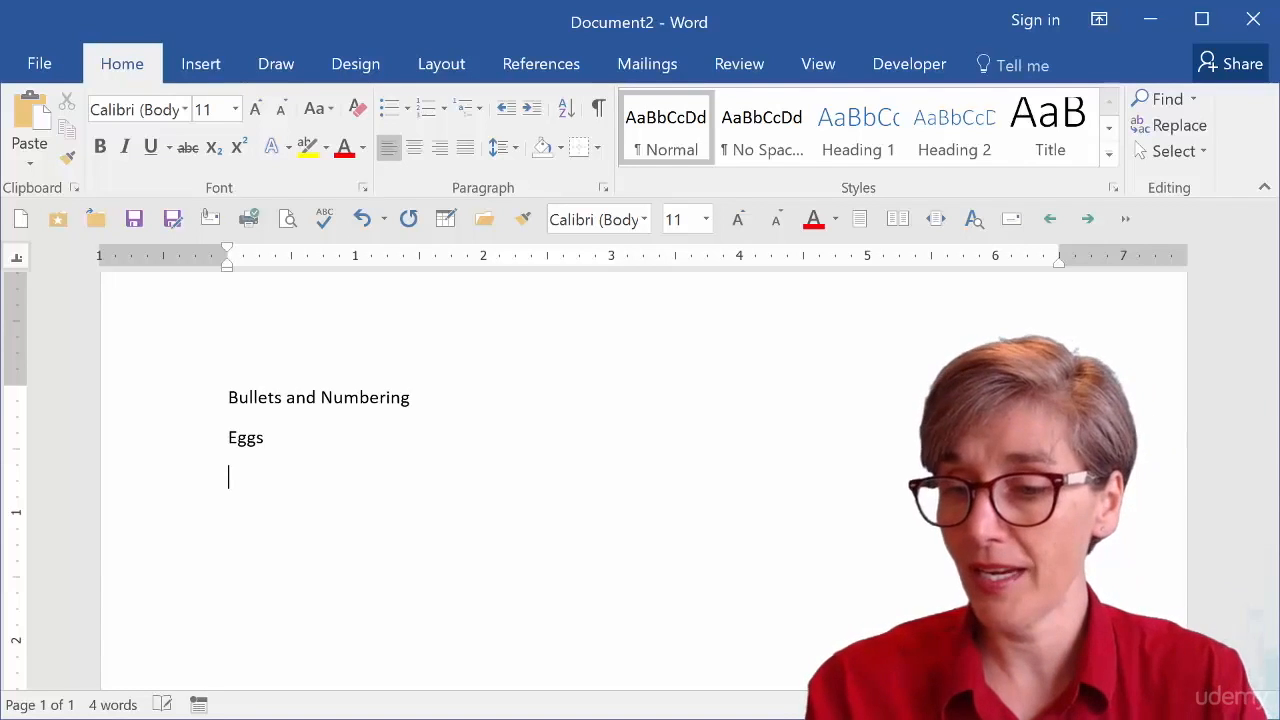
Type the list items Produce, Milk and Chicken on separate lines below Eggs.
{"action": "key", "text": "Return"}
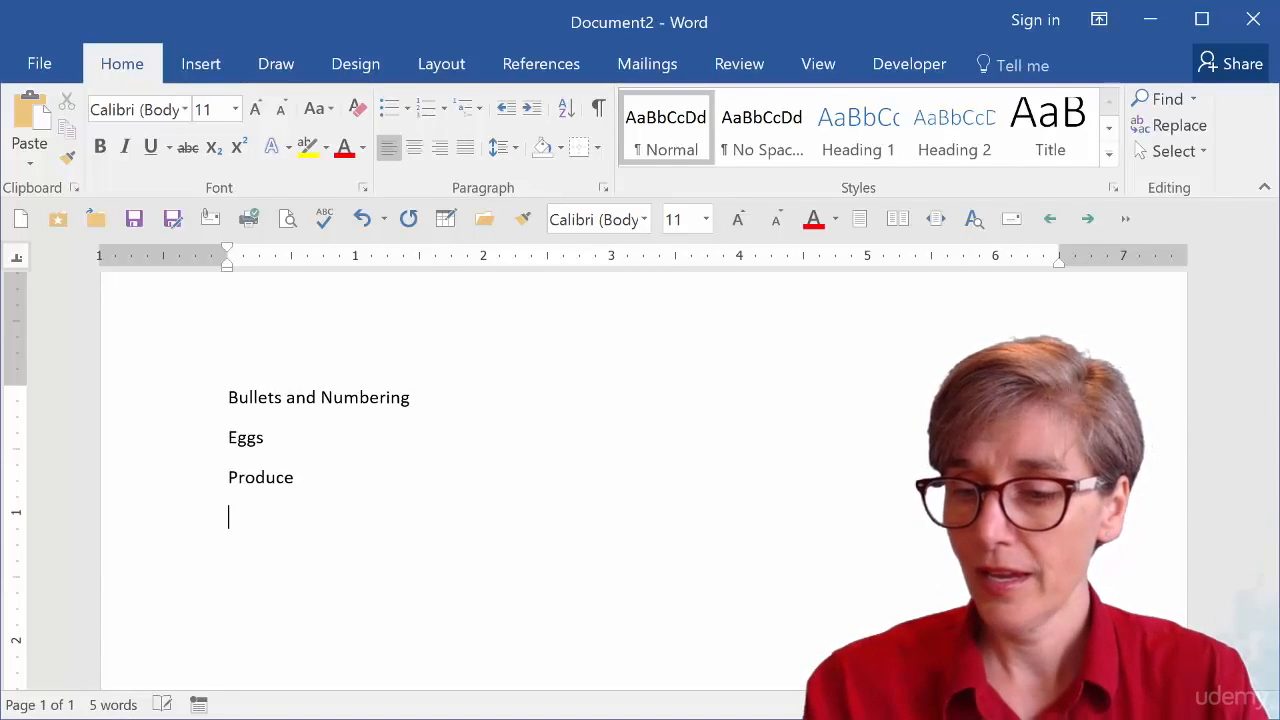
{"action": "type", "text": "mile ch"}
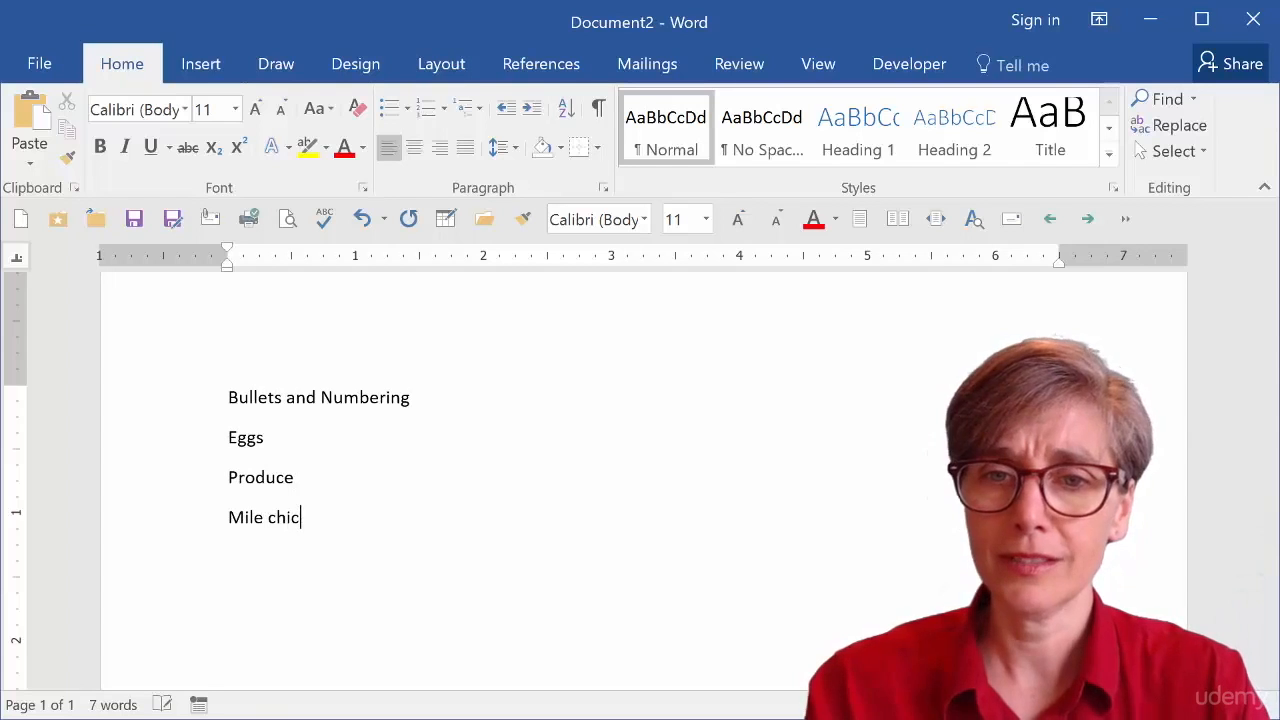
{"action": "type", "text": "chicken"}
{"action": "key", "text": "Return"}
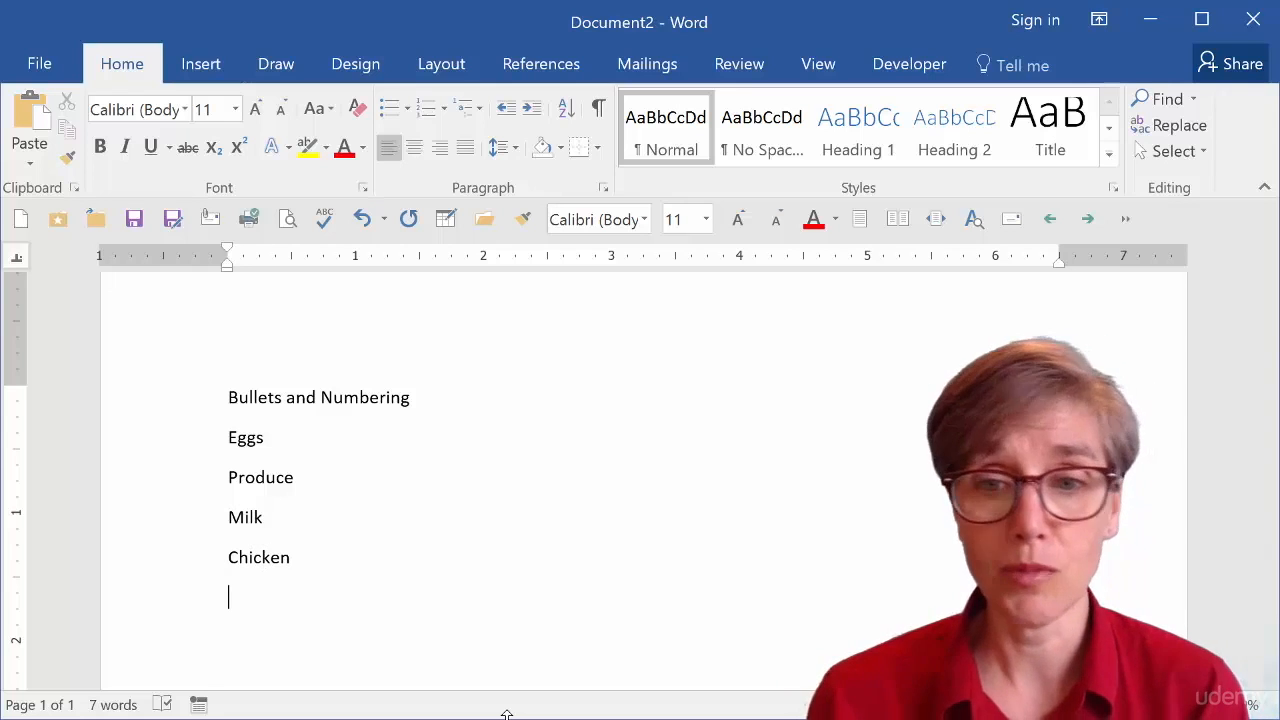
Select all the text and apply bullets to it.
{"action": "key", "text": "ctrl+a"}
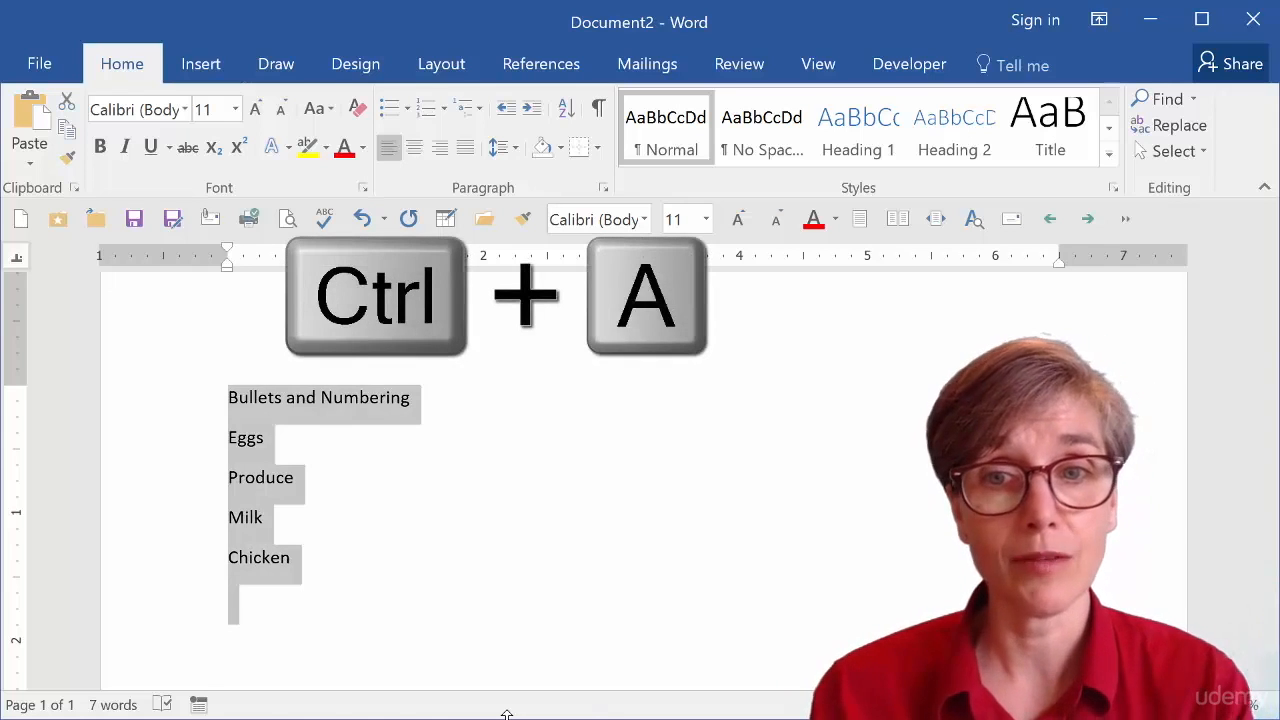
{"action": "left_click", "coordinate": [390, 112]}
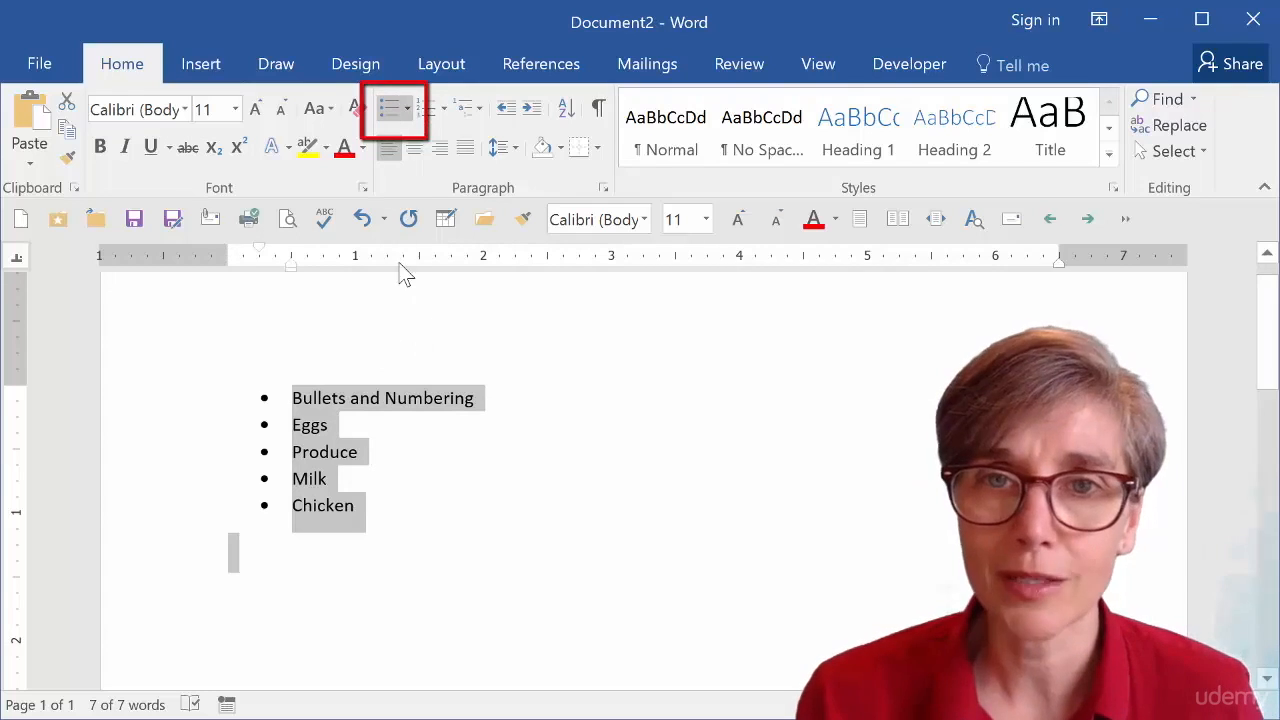
Define a new bullet for the list using the exclamation mark symbol from the Broadway font.
{"action": "left_click", "coordinate": [407, 108]}
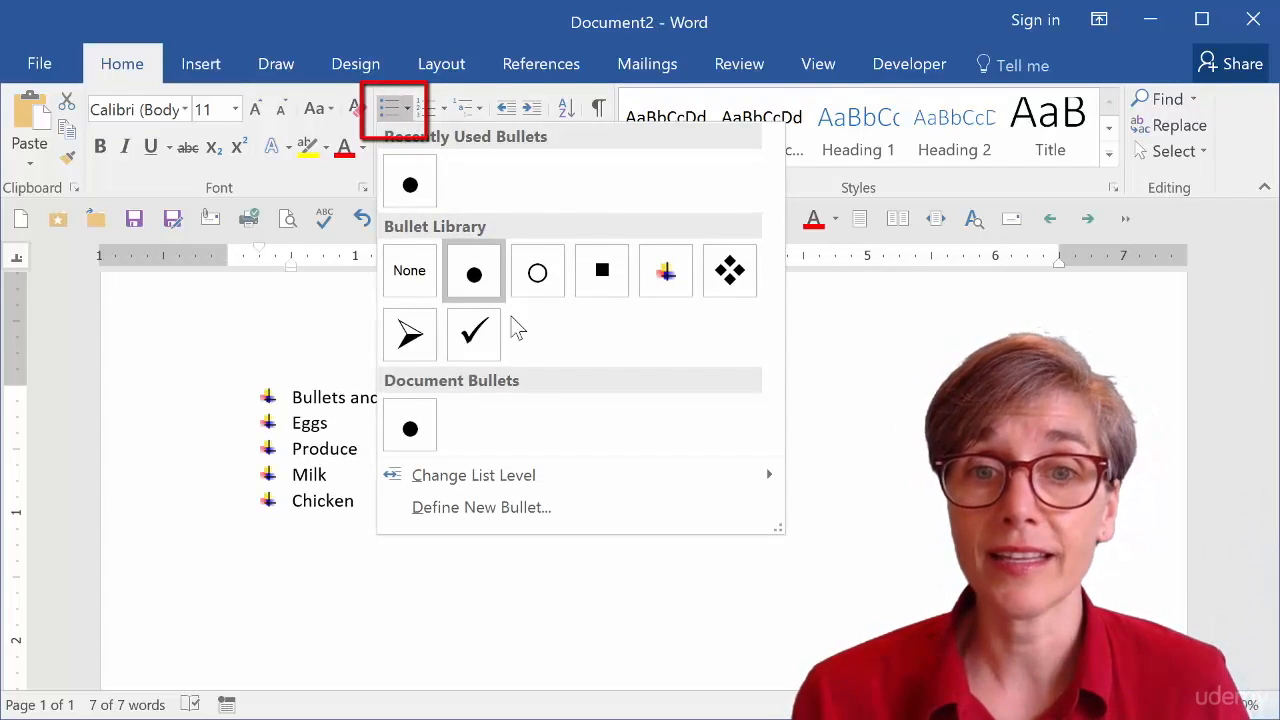
{"action": "left_click", "coordinate": [465, 510]}
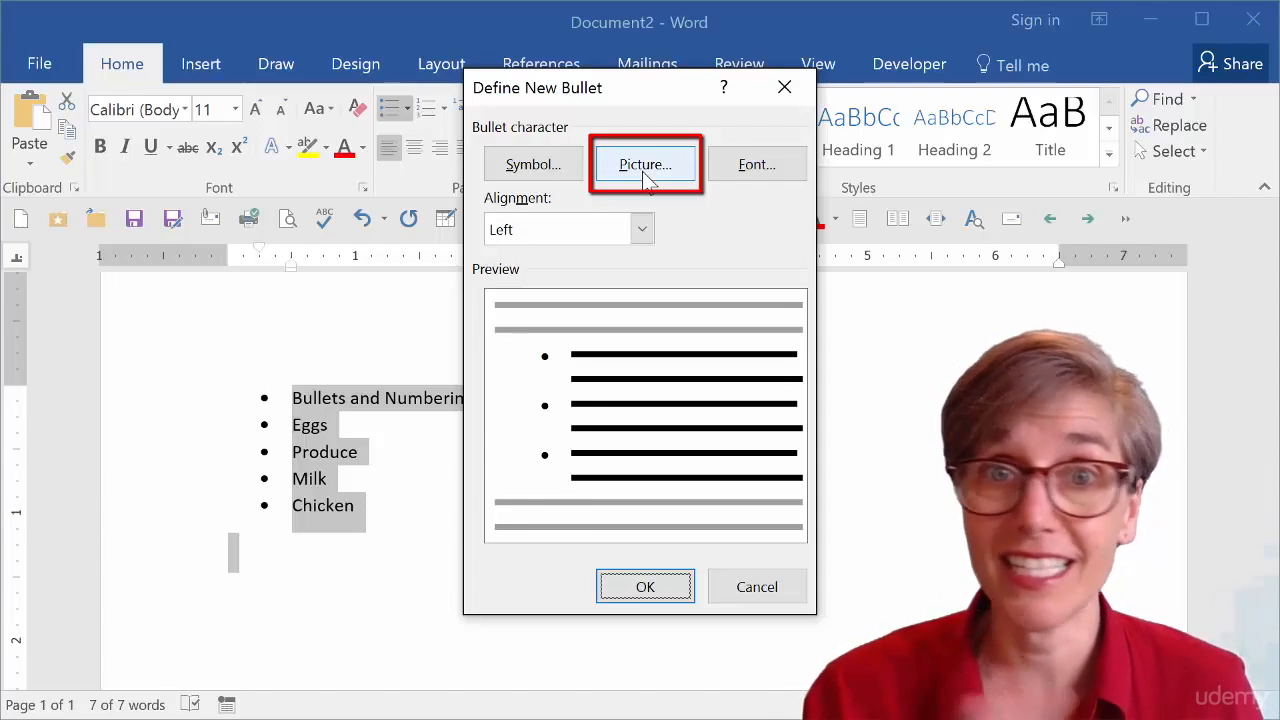
{"action": "left_click", "coordinate": [535, 172]}
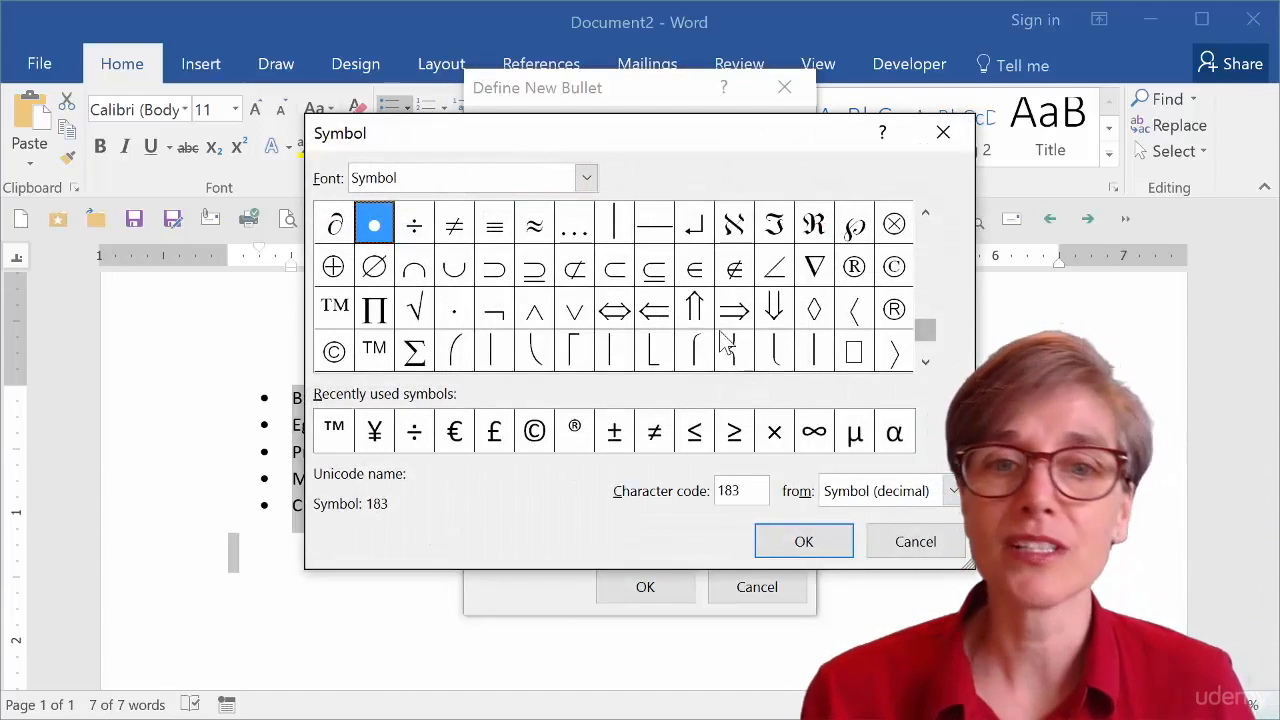
{"action": "left_click", "coordinate": [586, 178]}
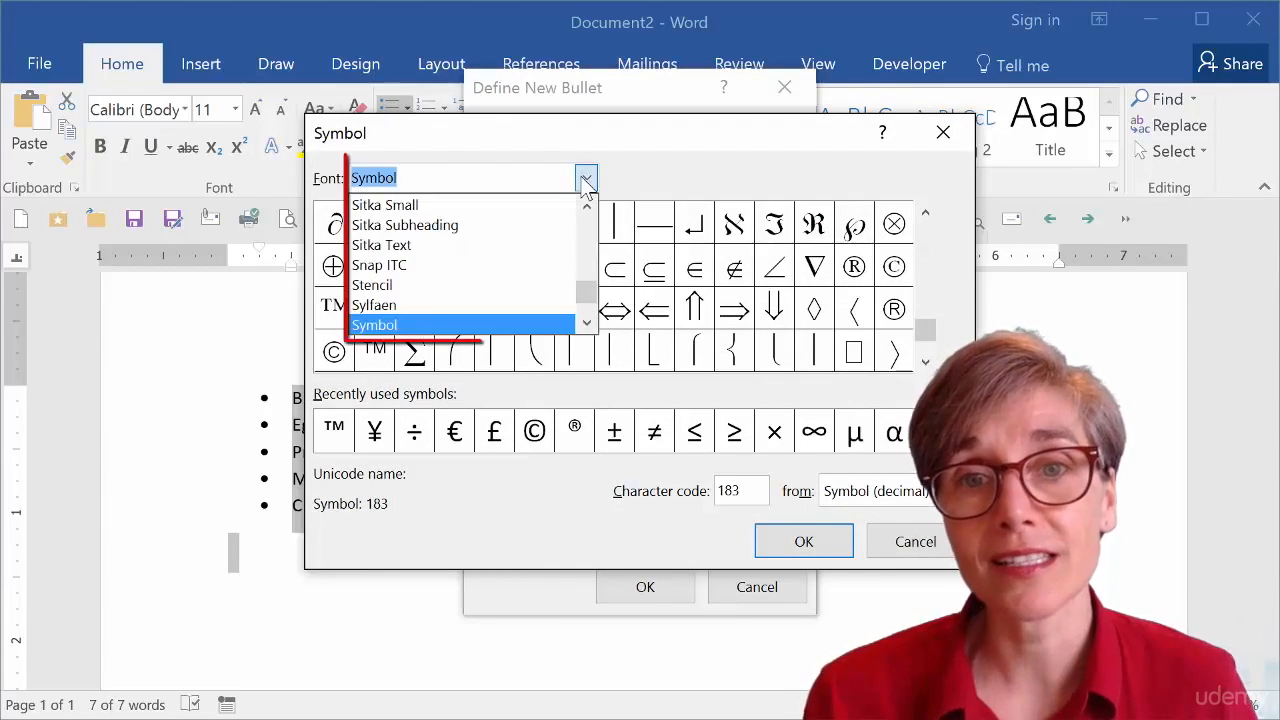
{"action": "left_click_drag", "start_coordinate": [588, 292], "coordinate": [589, 243]}
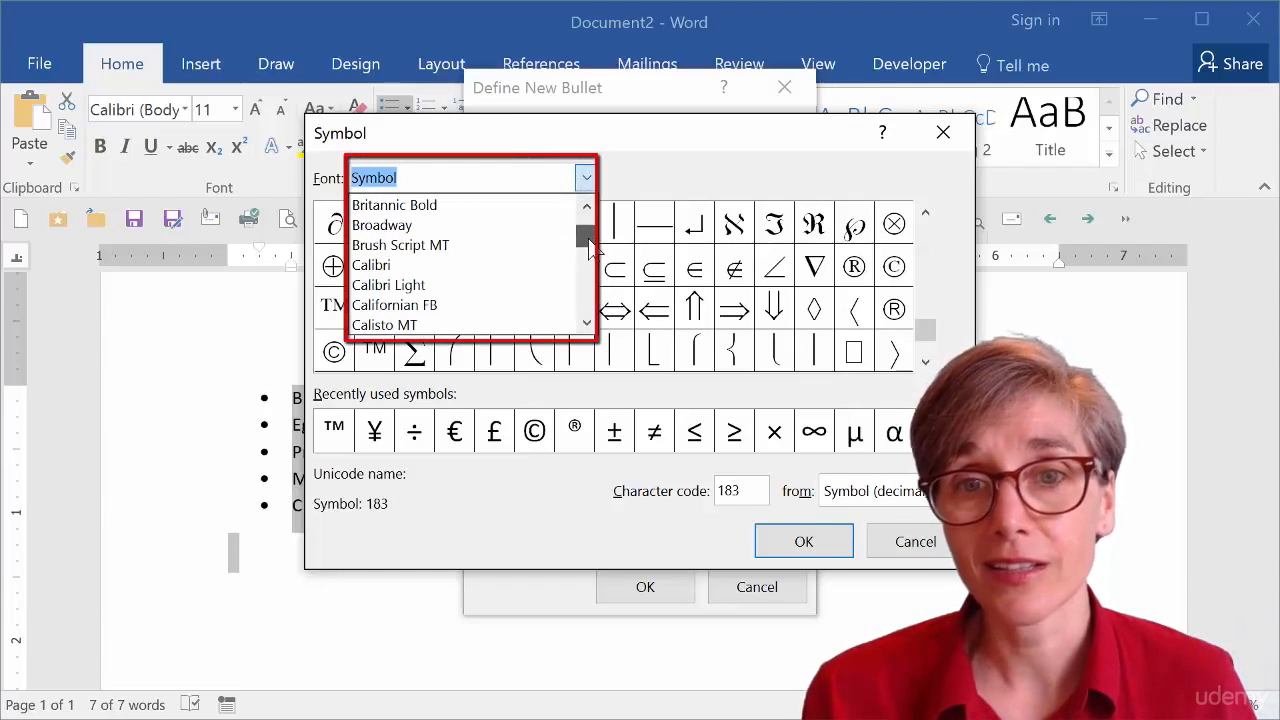
{"action": "left_click", "coordinate": [536, 226]}
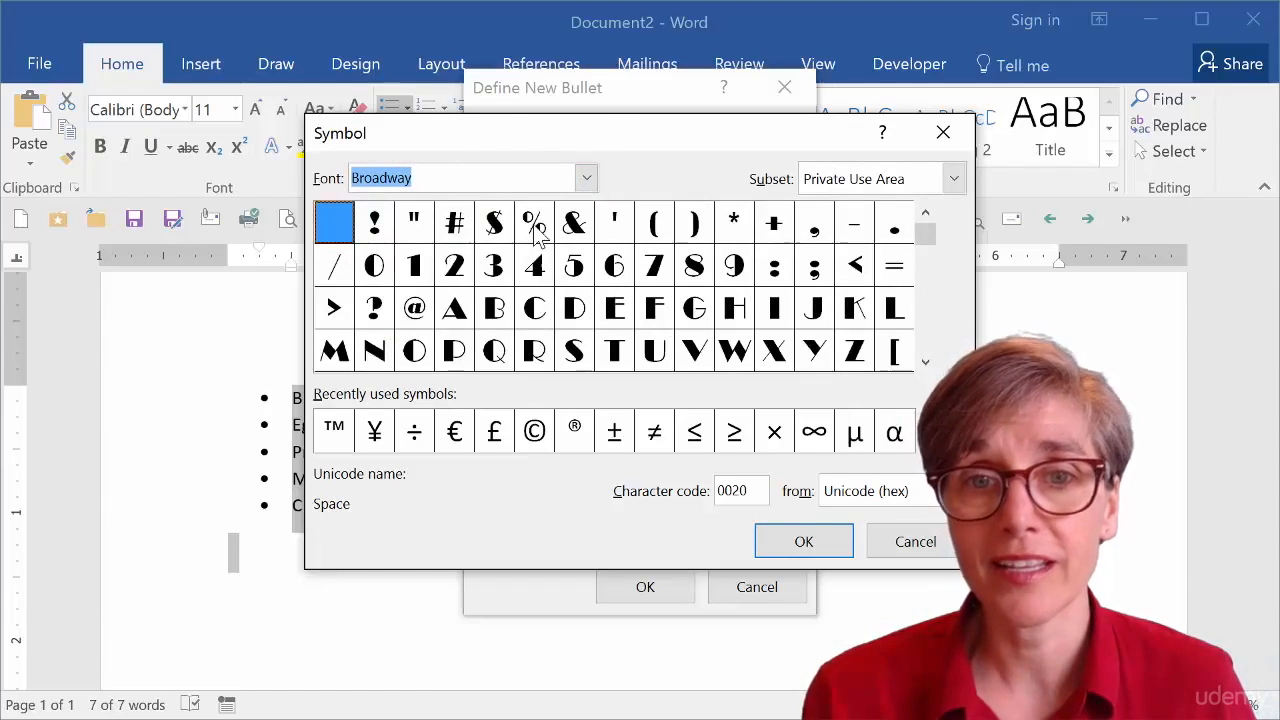
{"action": "left_click", "coordinate": [377, 224]}
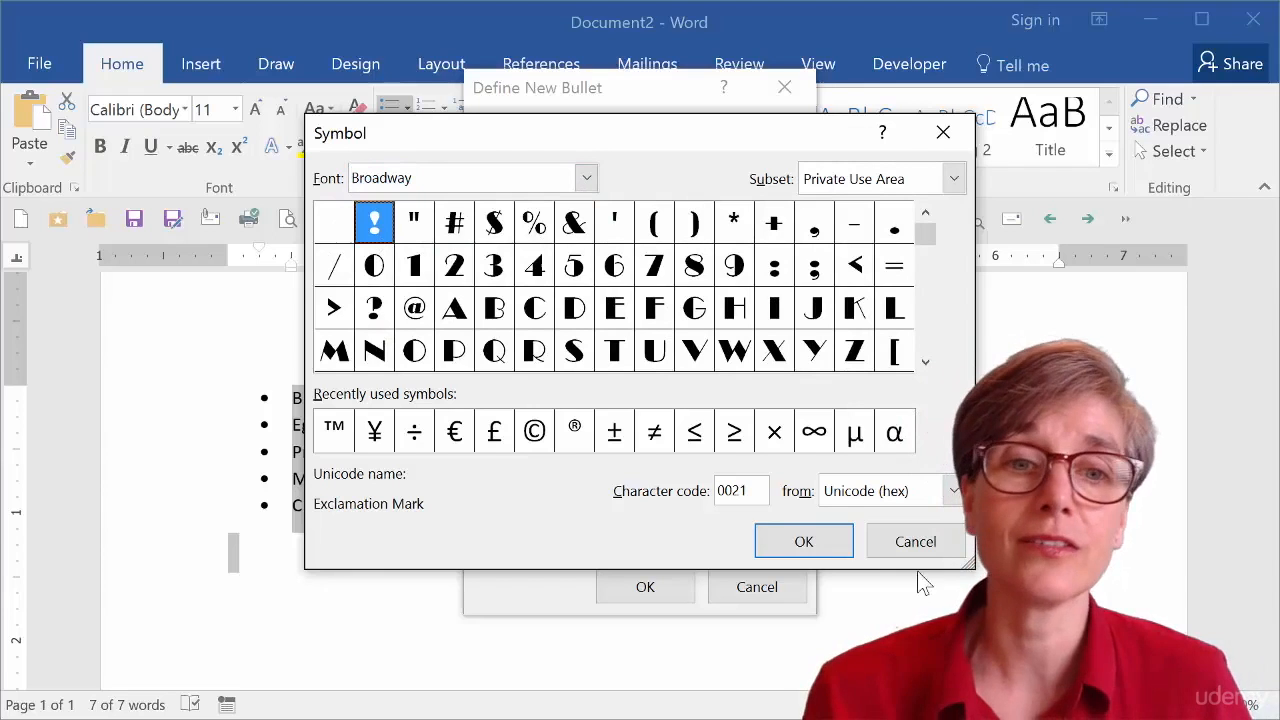
{"action": "left_click", "coordinate": [818, 544]}
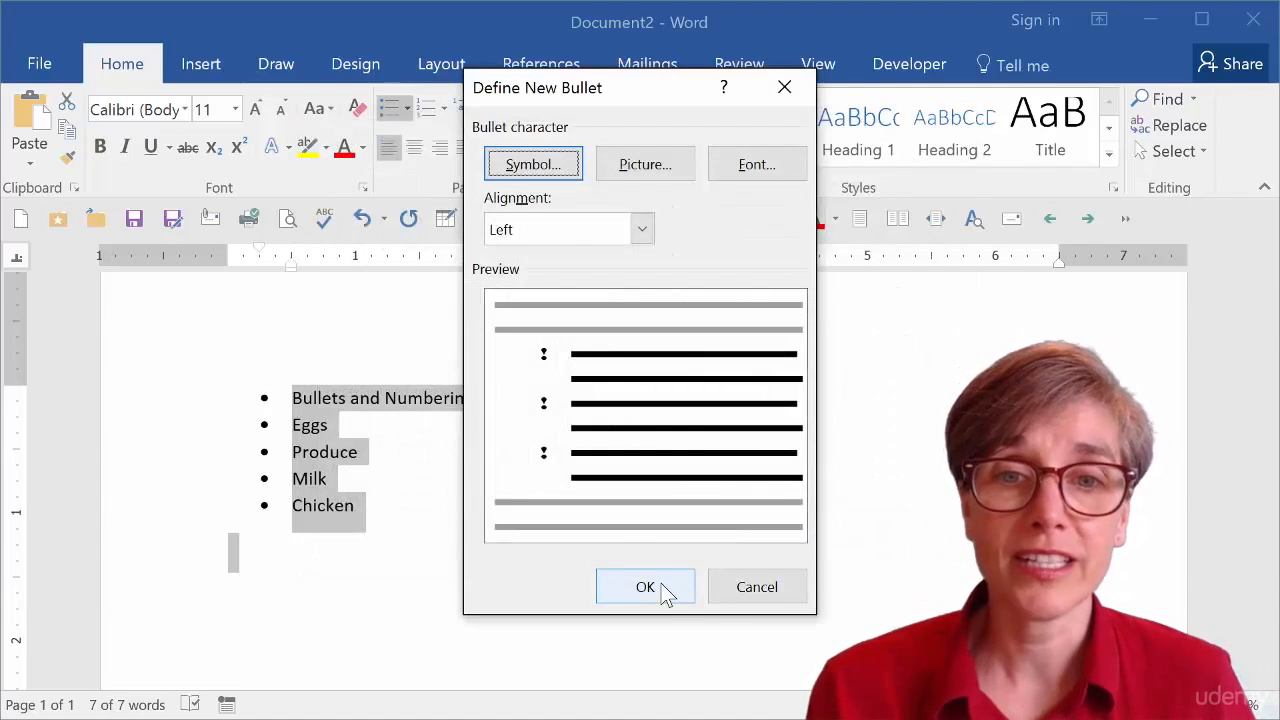
{"action": "left_click", "coordinate": [645, 587]}
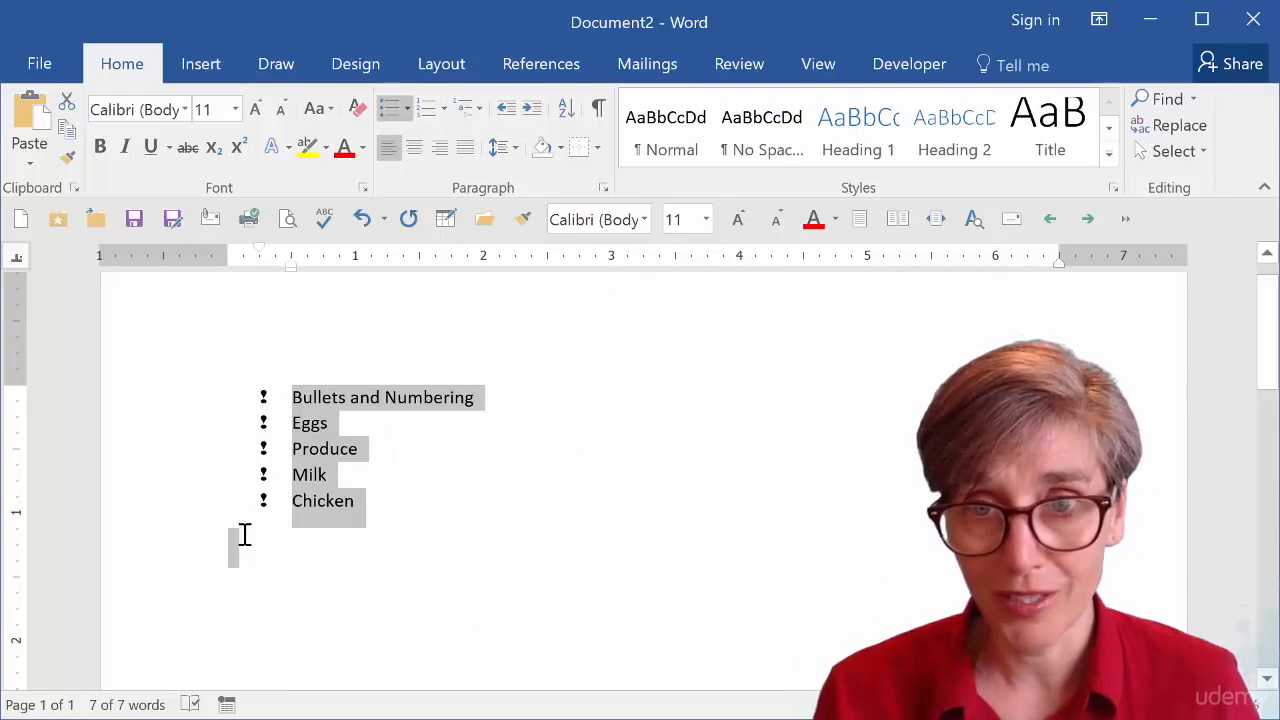
Select all the bullet symbols and resize them to 12 pt.
{"action": "left_click", "coordinate": [266, 410]}
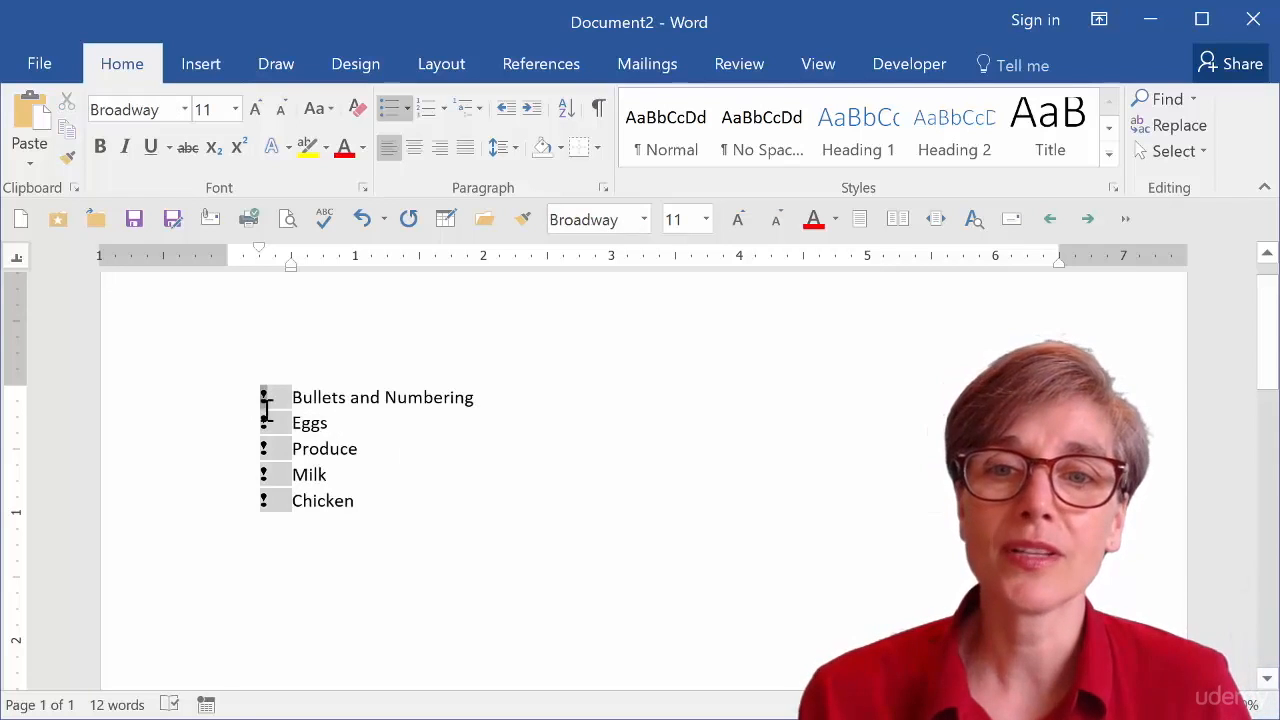
{"action": "left_click", "coordinate": [255, 109]}
{"action": "left_click", "coordinate": [255, 109]}
{"action": "left_click", "coordinate": [255, 109]}
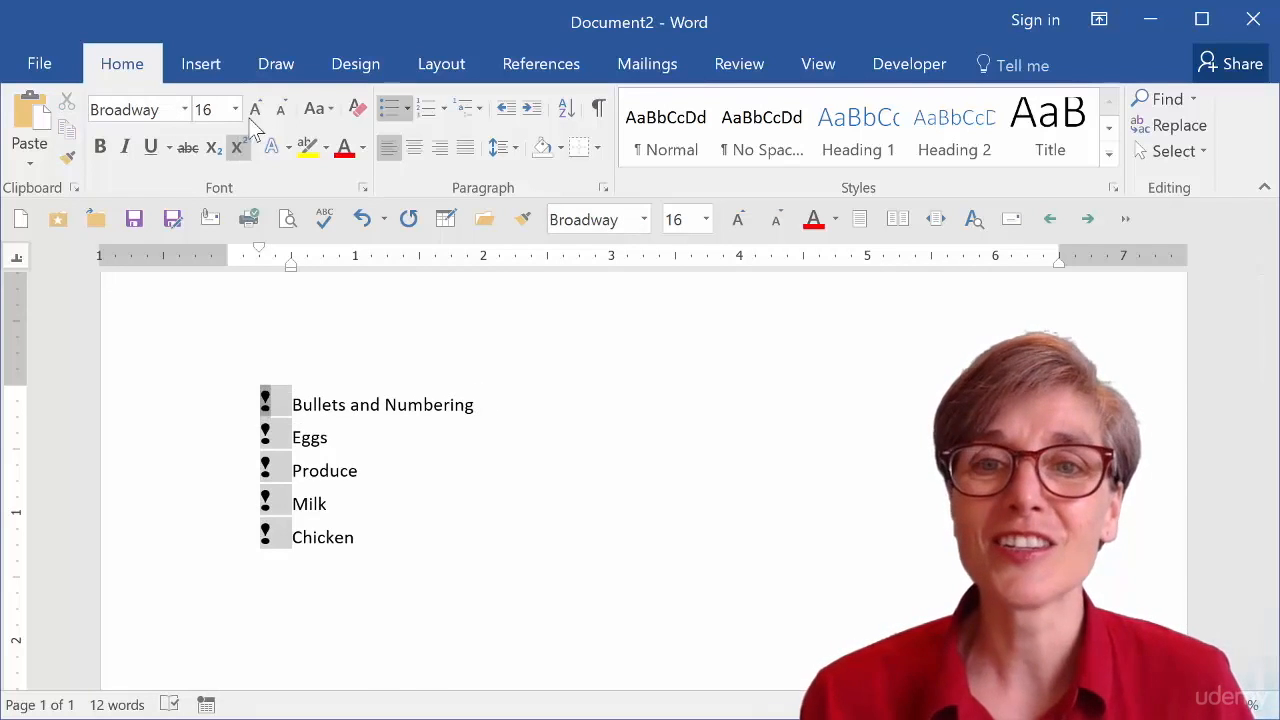
{"action": "left_click", "coordinate": [283, 384]}
{"action": "left_click", "coordinate": [268, 400]}
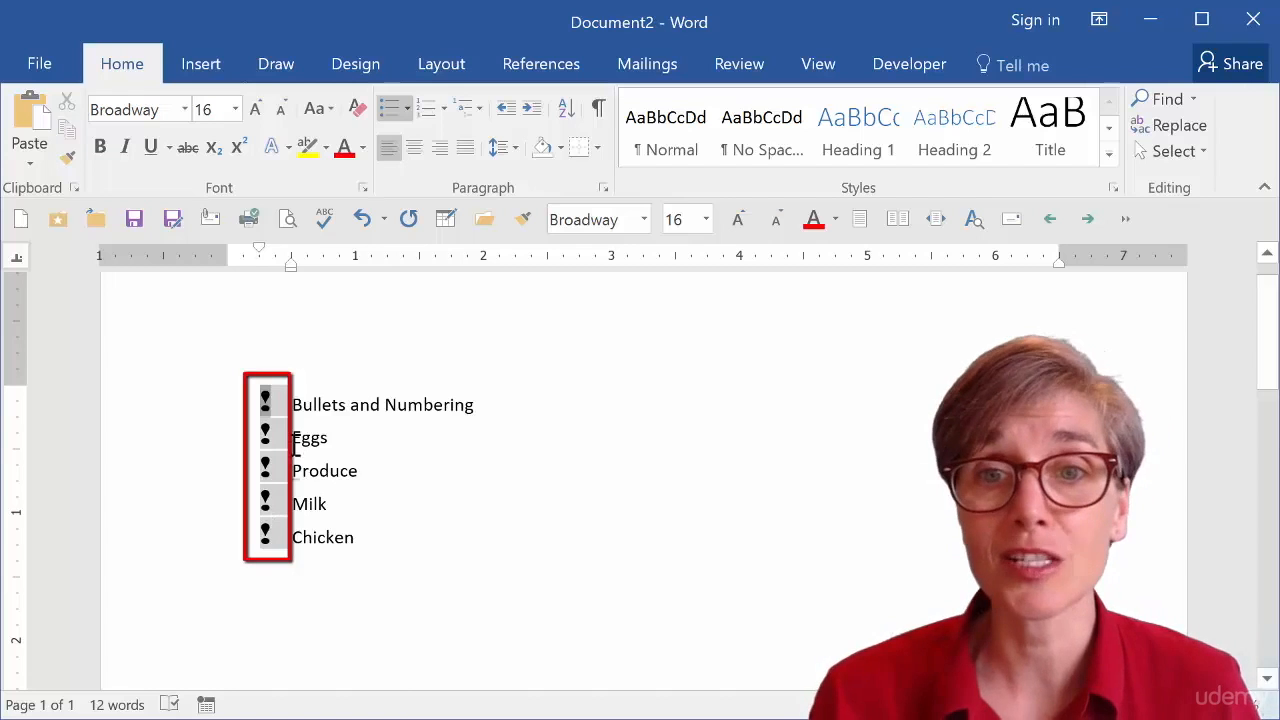
{"action": "left_click", "coordinate": [283, 109]}
{"action": "left_click", "coordinate": [284, 110]}
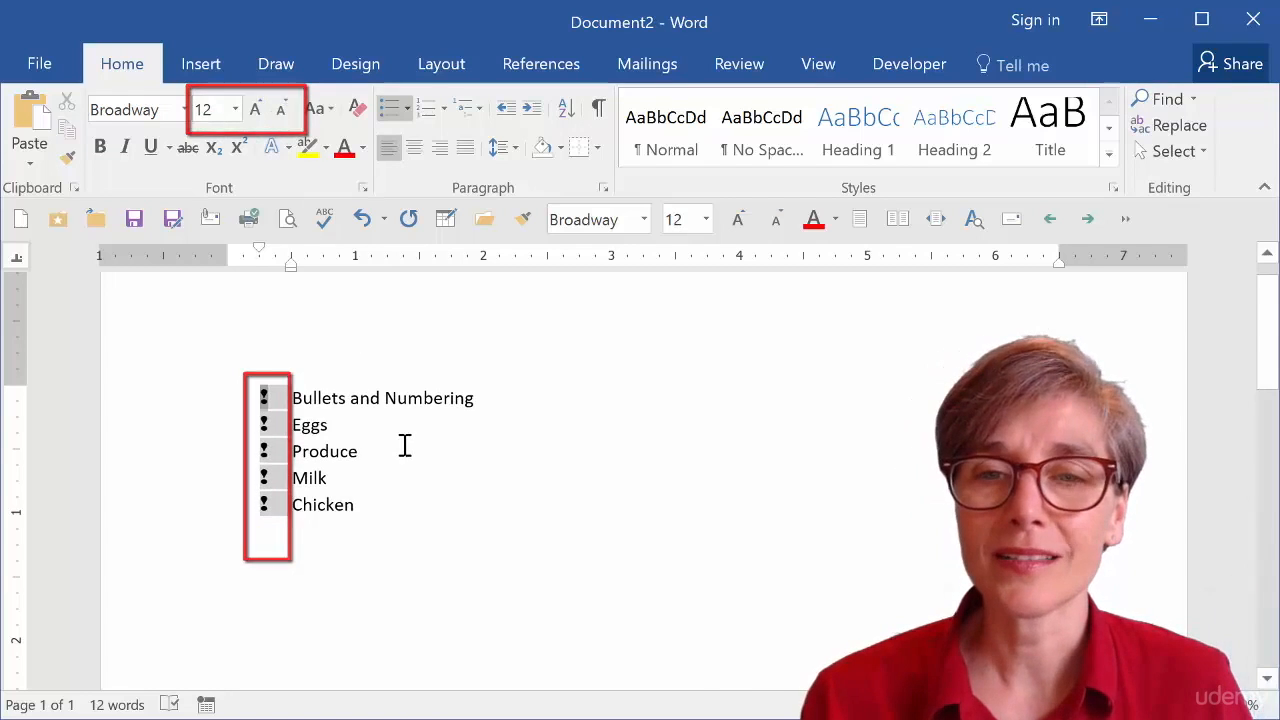
{"action": "left_click", "coordinate": [505, 398]}
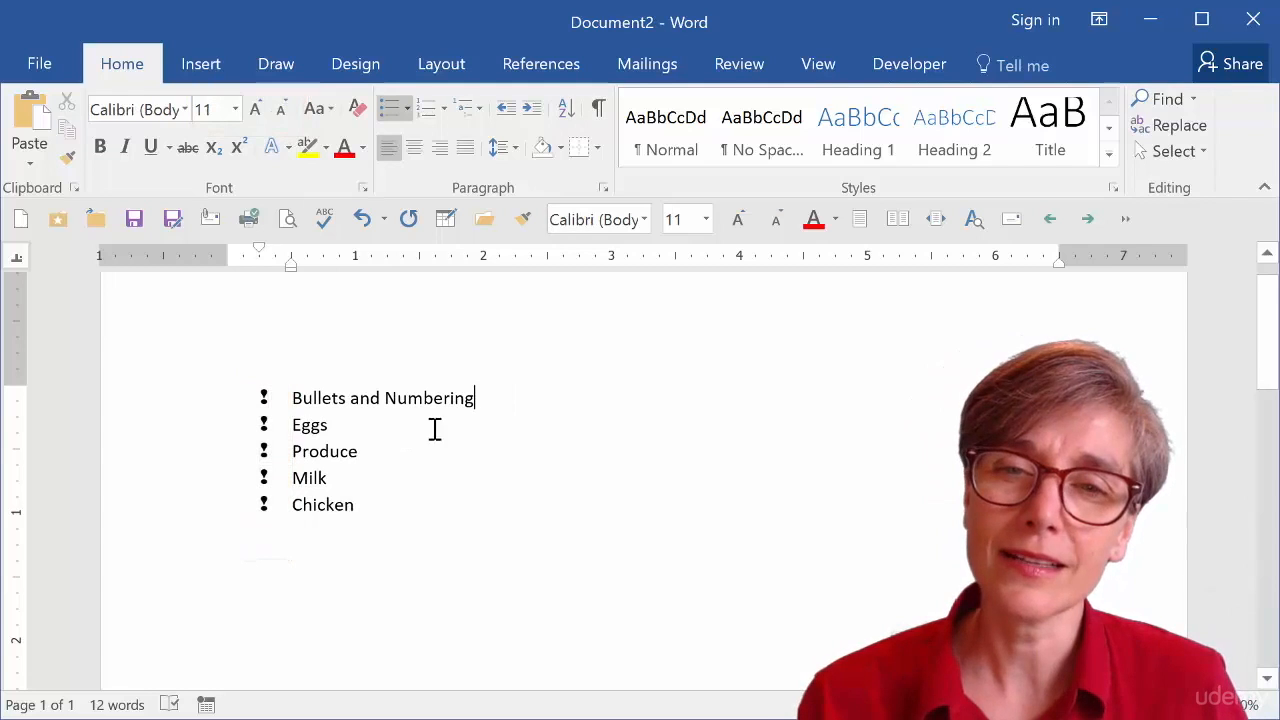
Remove the bullet from the Bullets and Numbering heading line.
{"action": "left_click", "coordinate": [185, 416]}
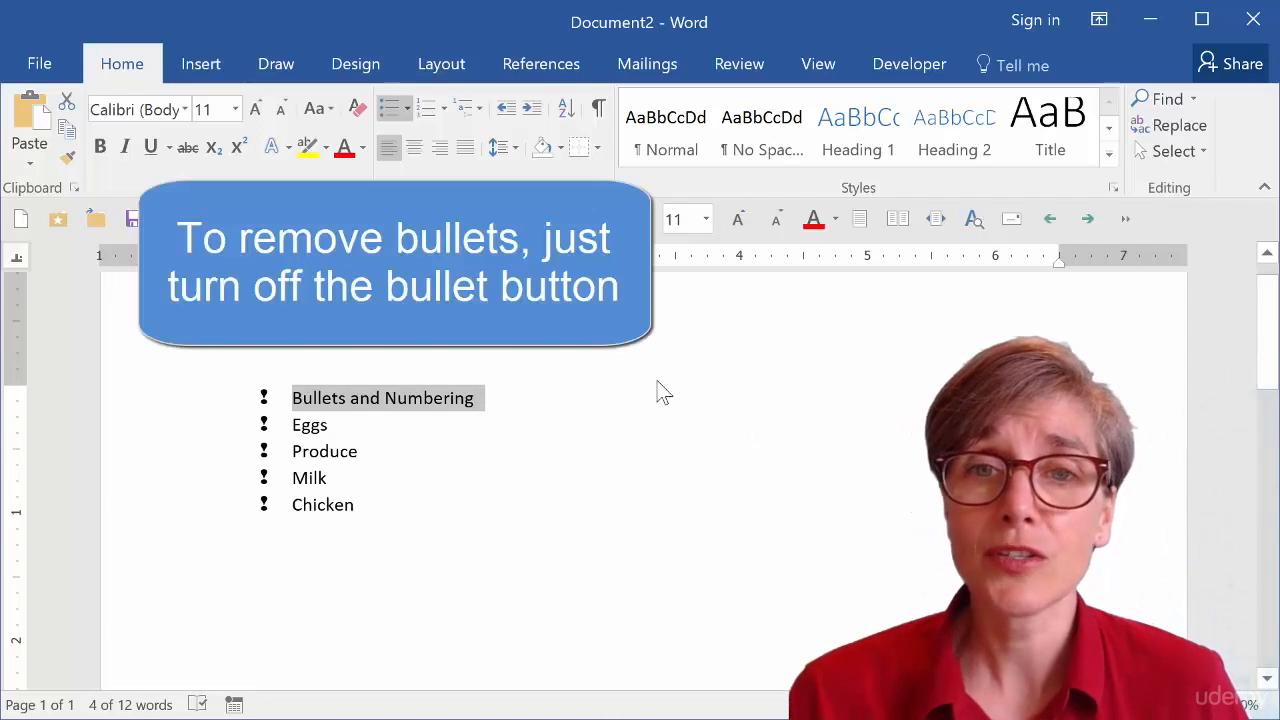
{"action": "left_click", "coordinate": [392, 112]}
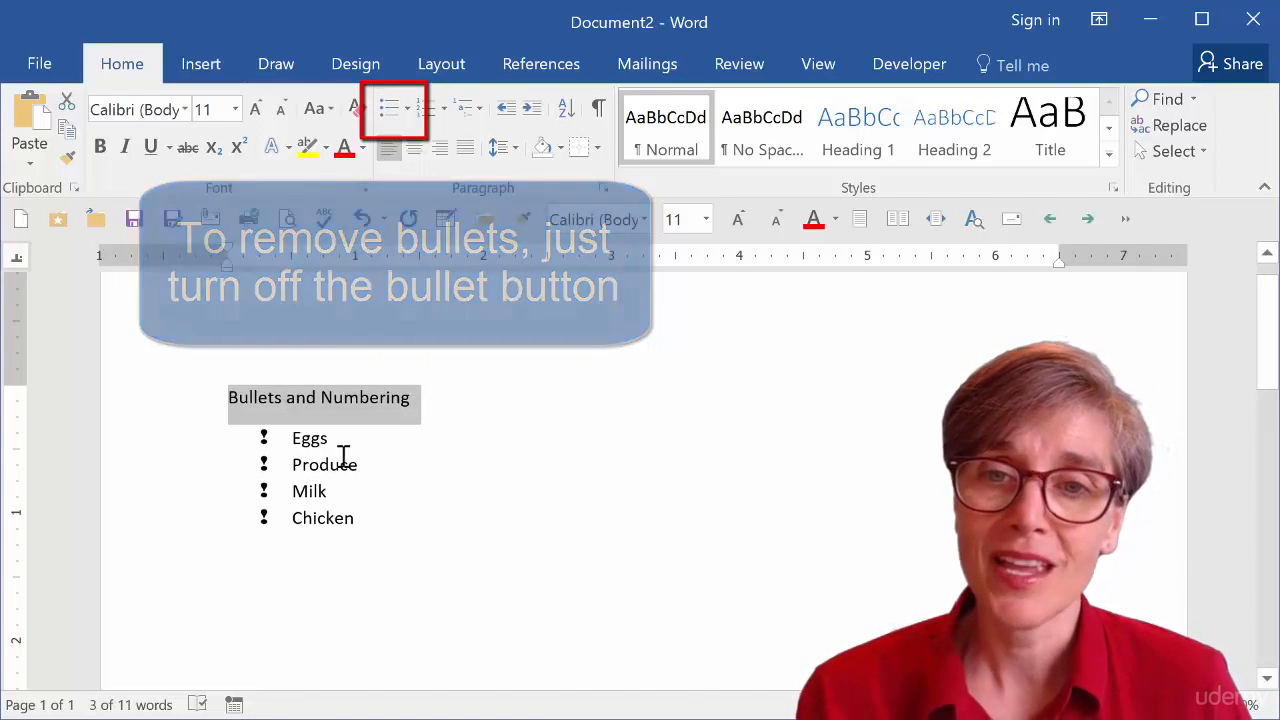
Add Lettuce and Carrots as new bulleted items after Produce, plus an empty item.
{"action": "left_click", "coordinate": [367, 459]}
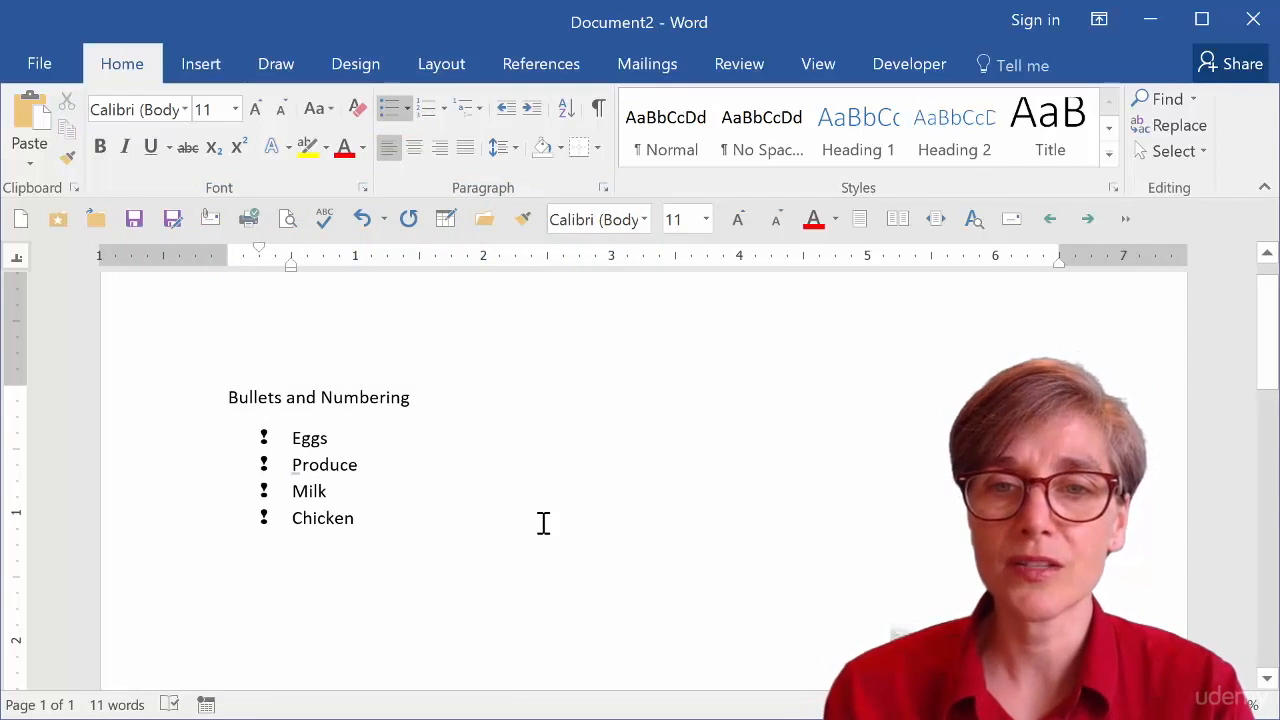
{"action": "key", "text": "Return"}
{"action": "type", "text": "lettuce"}
{"action": "key", "text": "Return"}
{"action": "type", "text": "carrots"}
{"action": "key", "text": "Return"}
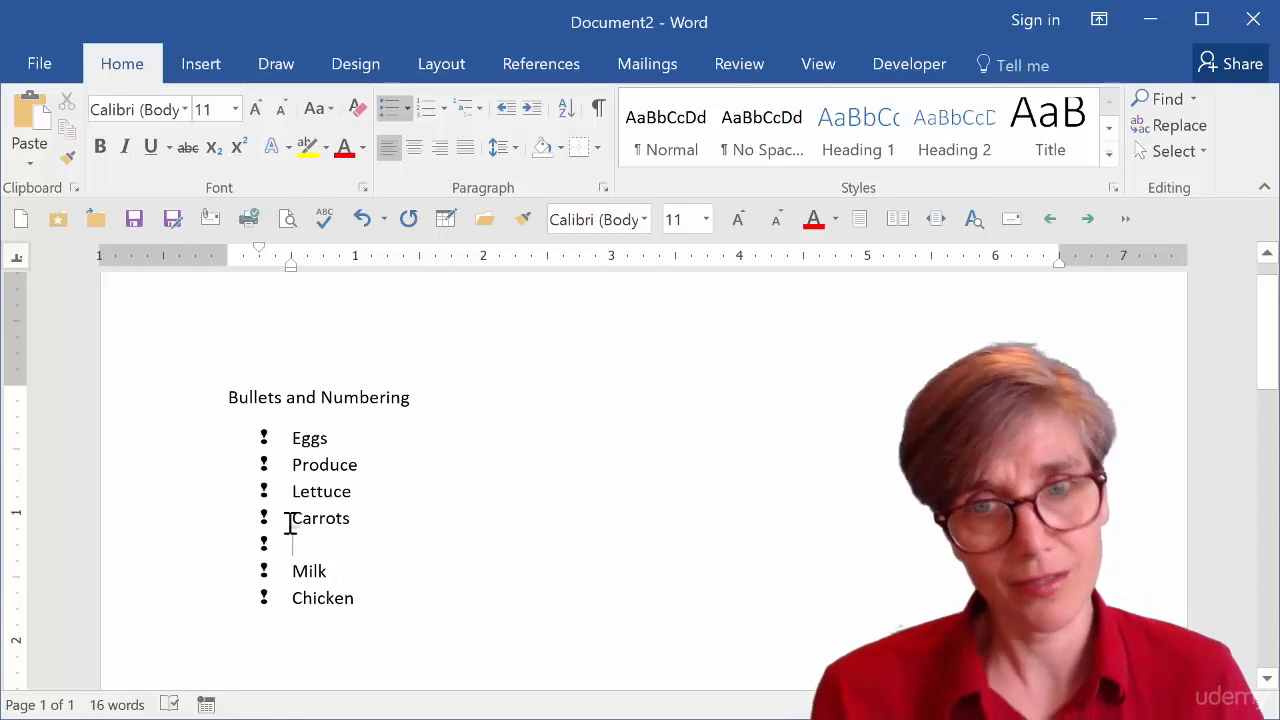
Turn off bullets for the Lettuce, Carrots and empty items.
{"action": "left_click", "coordinate": [264, 491]}
{"action": "left_click_drag", "start_coordinate": [264, 491], "coordinate": [362, 541]}
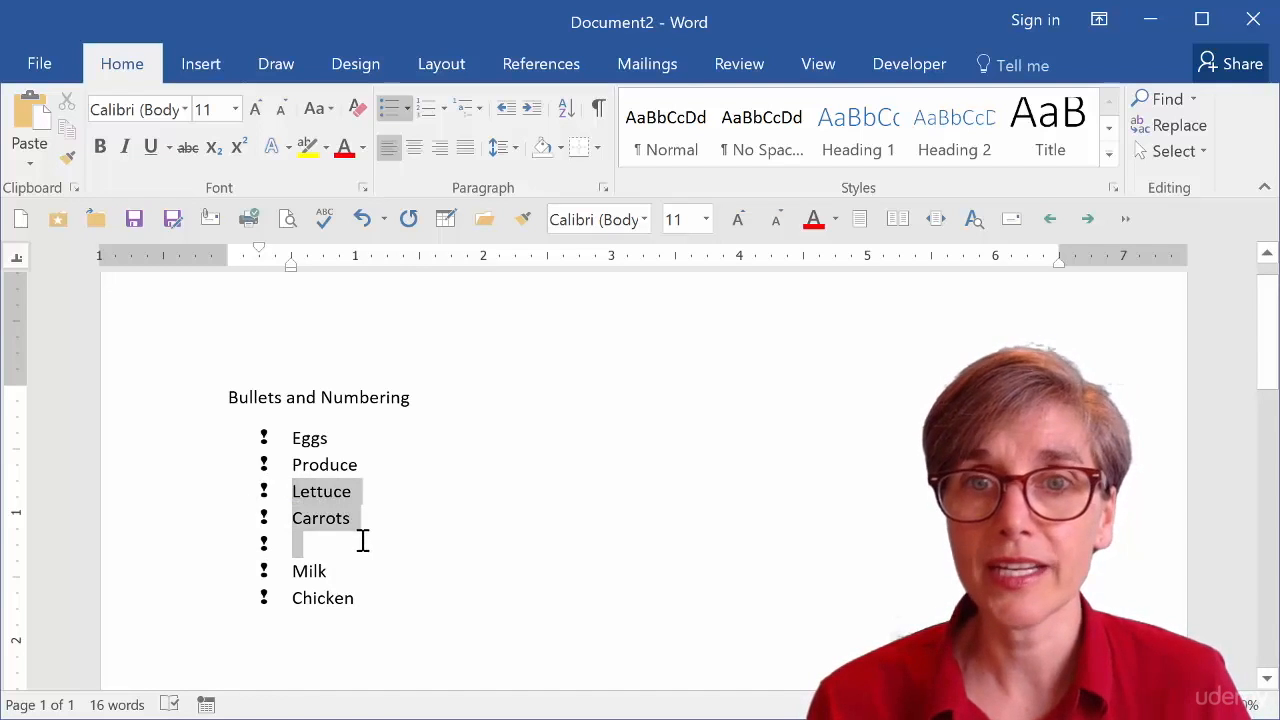
{"action": "left_click", "coordinate": [390, 110]}
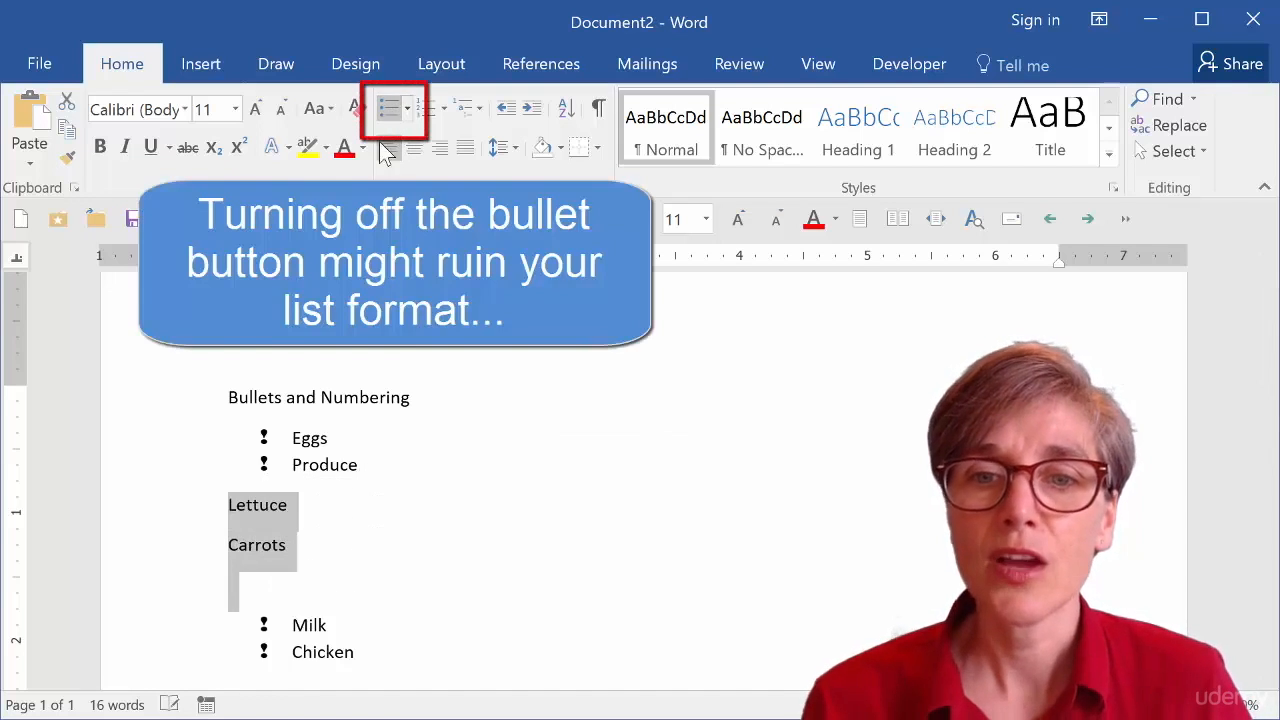
{"action": "left_click", "coordinate": [313, 543]}
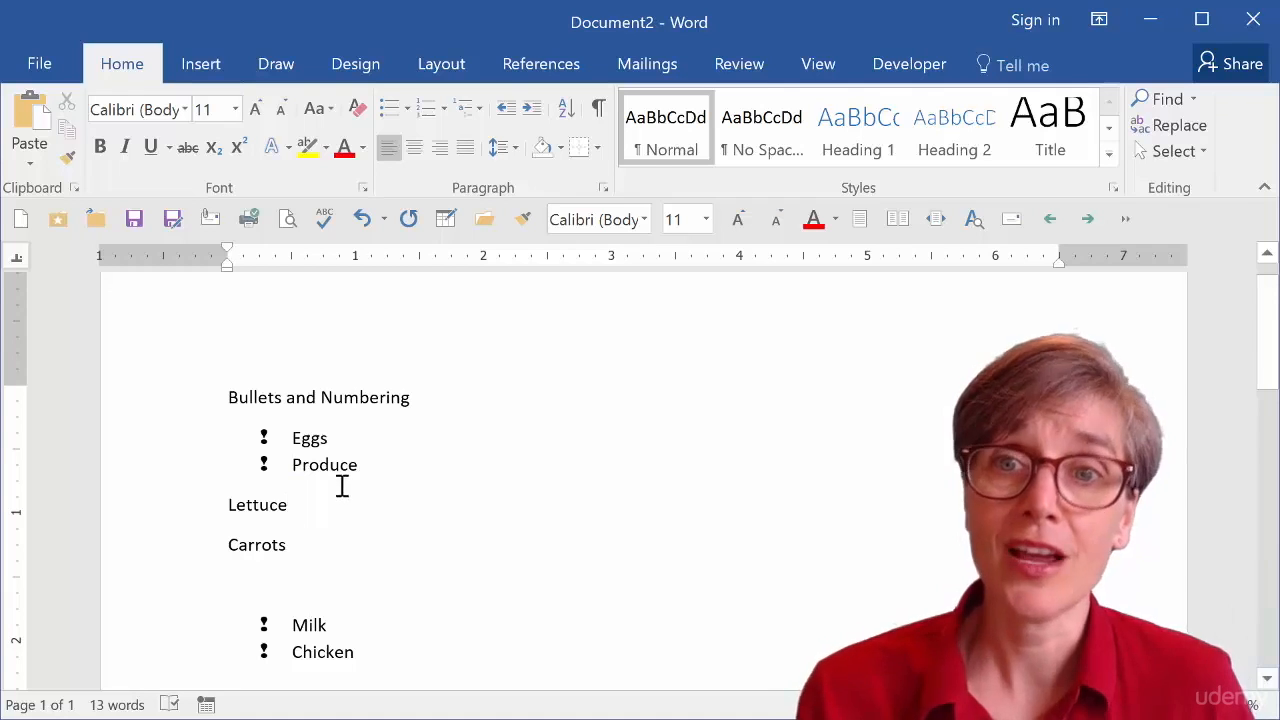
Show formatting marks and delete the unbulleted Lettuce, Carrots and empty paragraphs.
{"action": "left_click", "coordinate": [600, 110]}
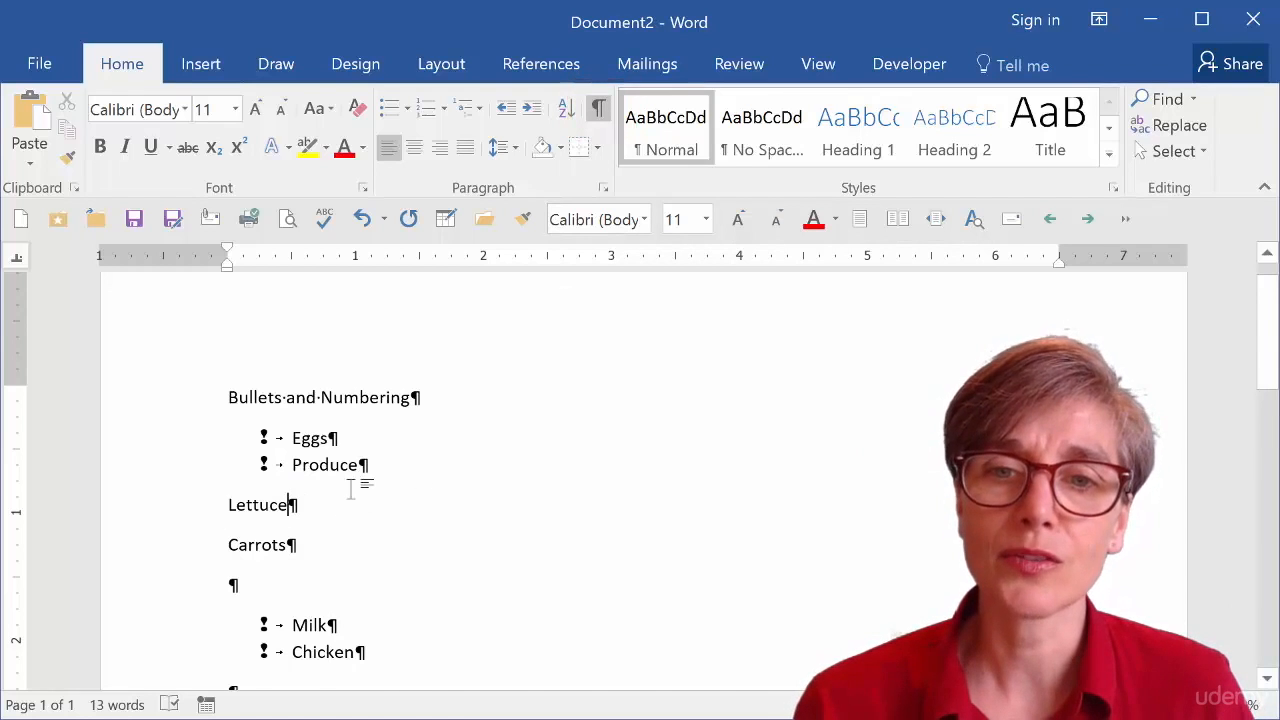
{"action": "left_click_drag", "start_coordinate": [202, 516], "coordinate": [206, 598]}
{"action": "key", "text": "Delete"}
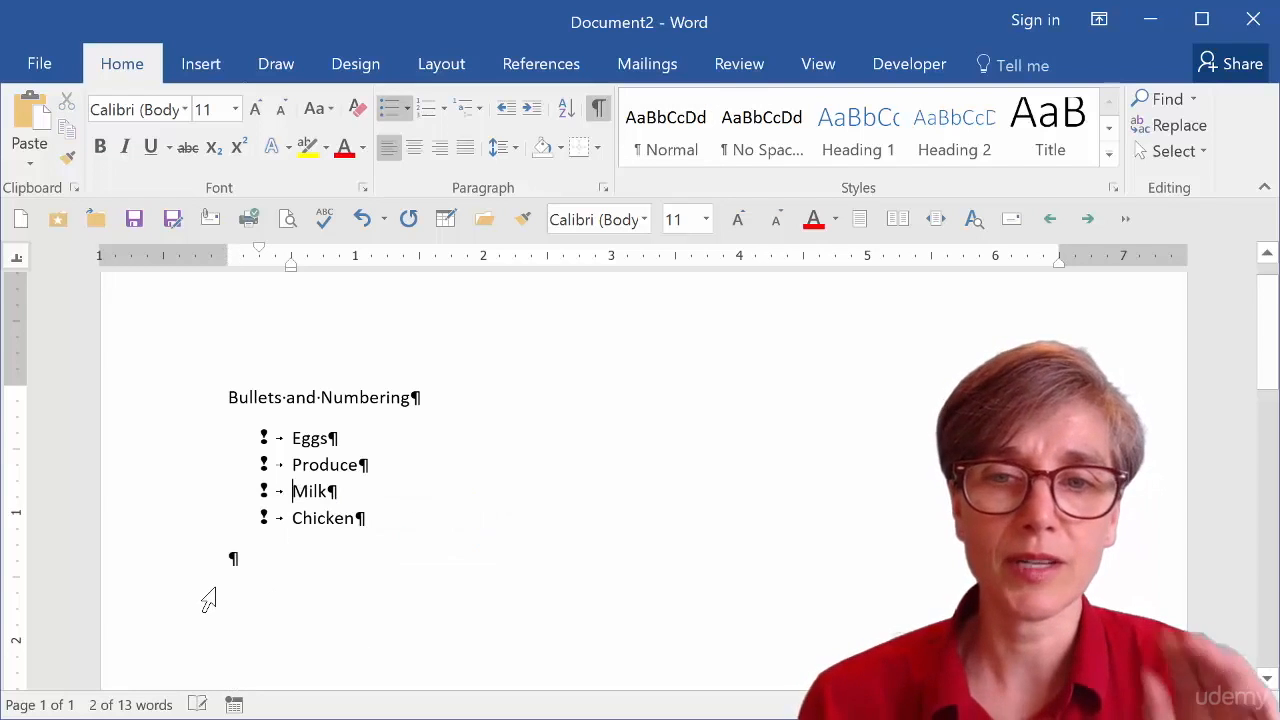
Add empty list items after Produce and undo them.
{"action": "left_click", "coordinate": [404, 475]}
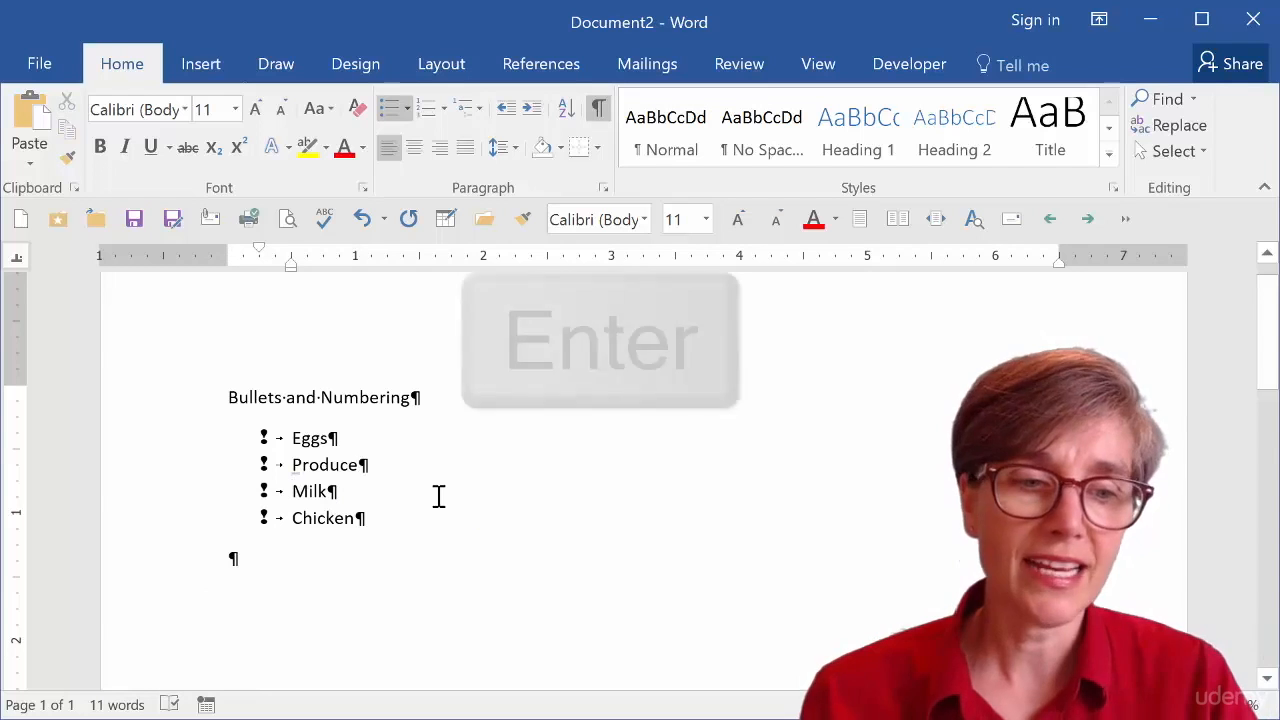
{"action": "key", "text": "Return"}
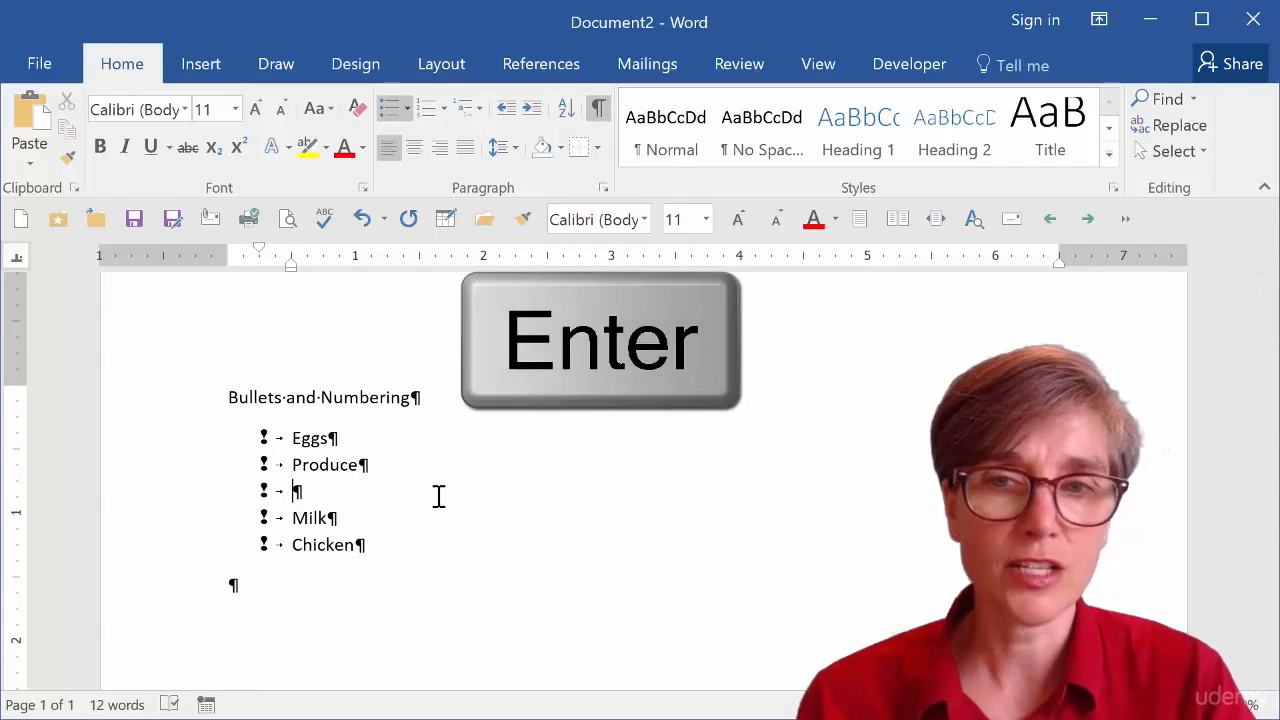
{"action": "key", "text": "Return"}
{"action": "key", "text": "ctrl+z"}
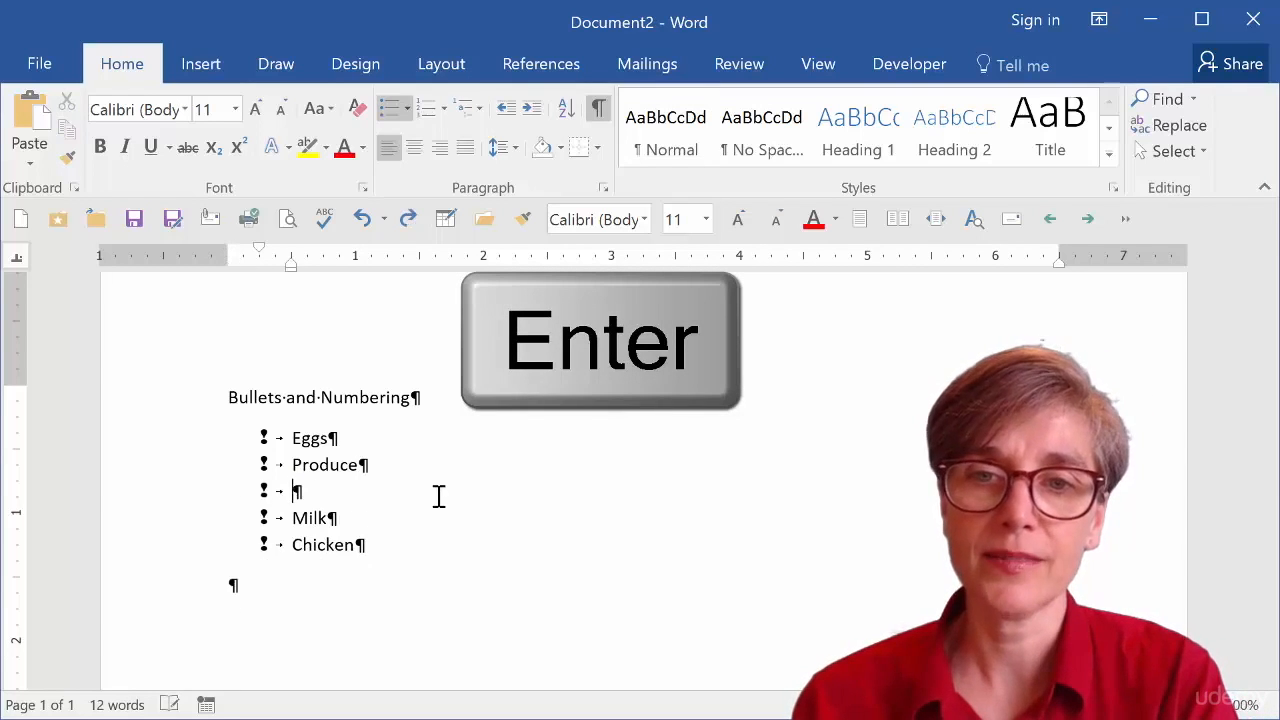
{"action": "key", "text": "ctrl+z"}
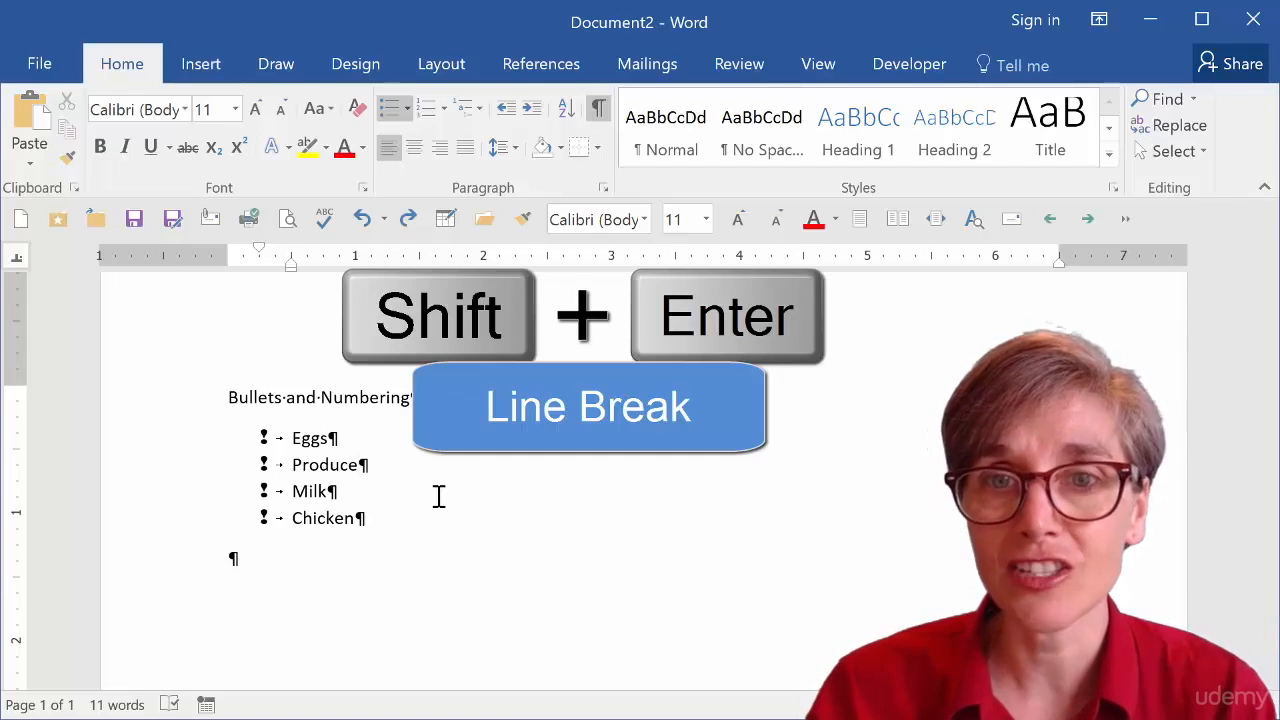
Add Lettuce and Carrots under Produce as line breaks within the same bullet.
{"action": "key", "text": "shift+Return"}
{"action": "type", "text": "Lettuce"}
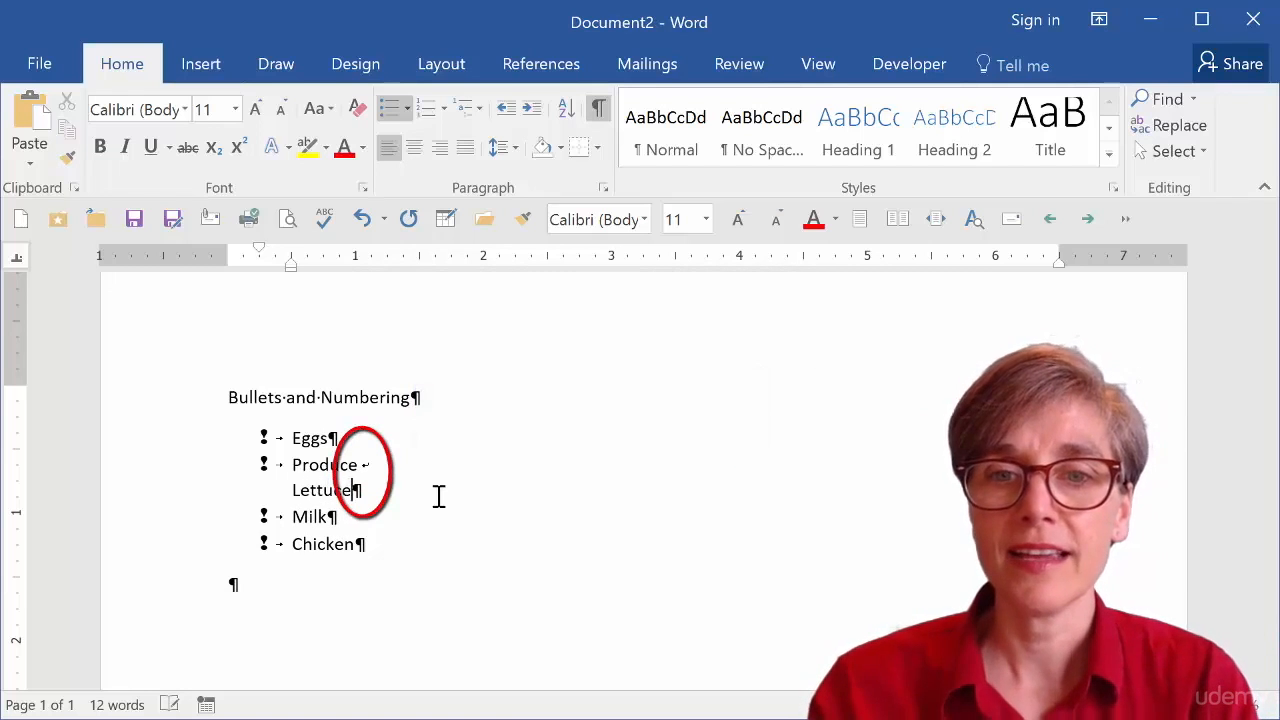
{"action": "key", "text": "Return"}
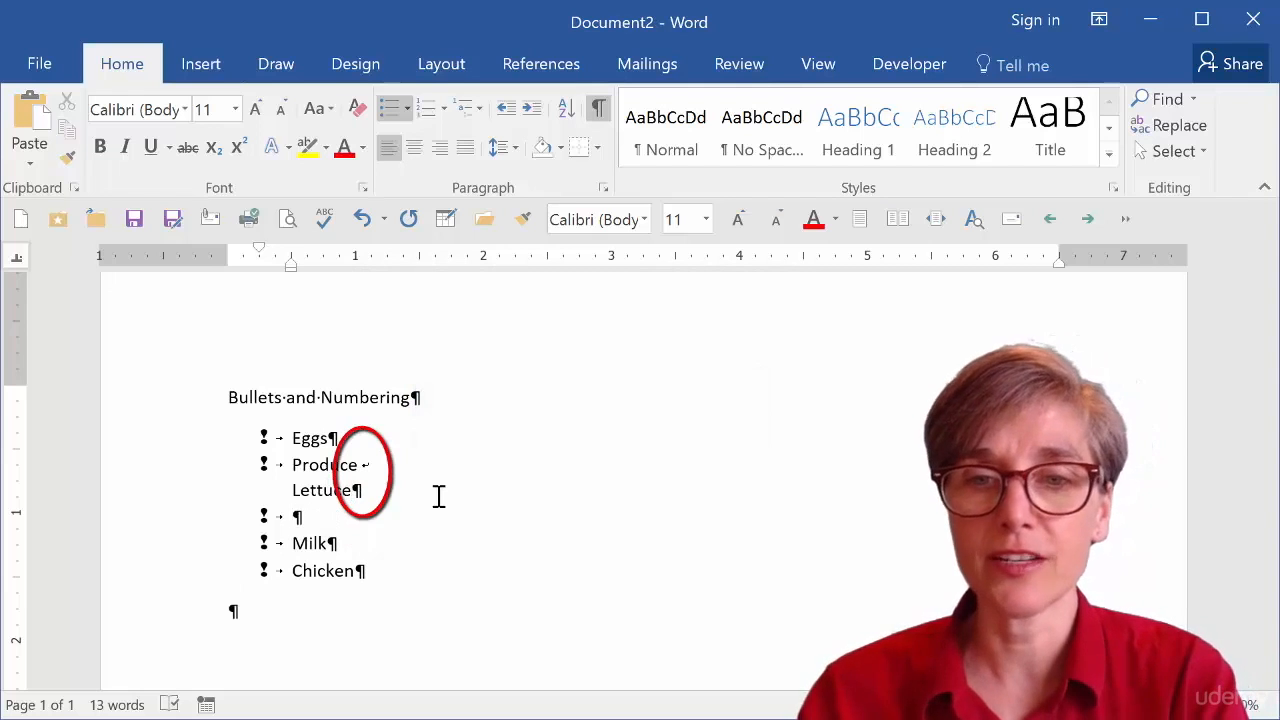
{"action": "key", "text": "ctrl+z"}
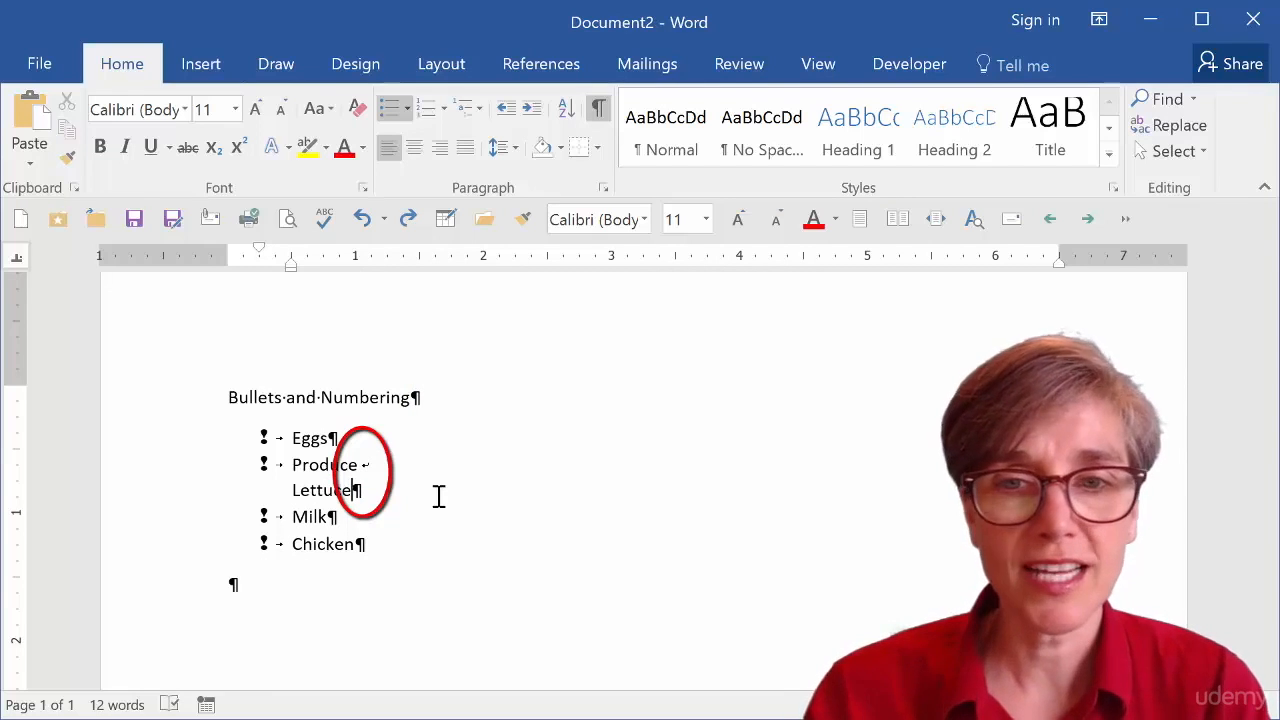
{"action": "key", "text": "shift+Return"}
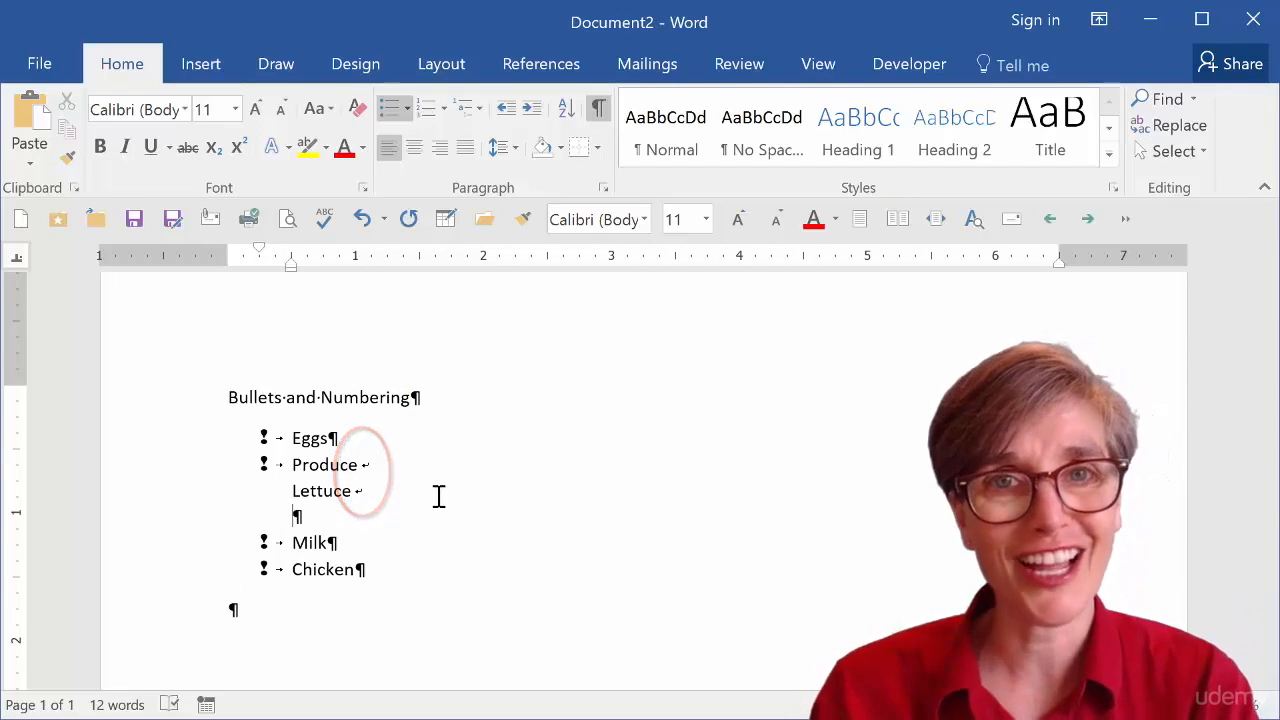
{"action": "type", "text": "Carrots"}
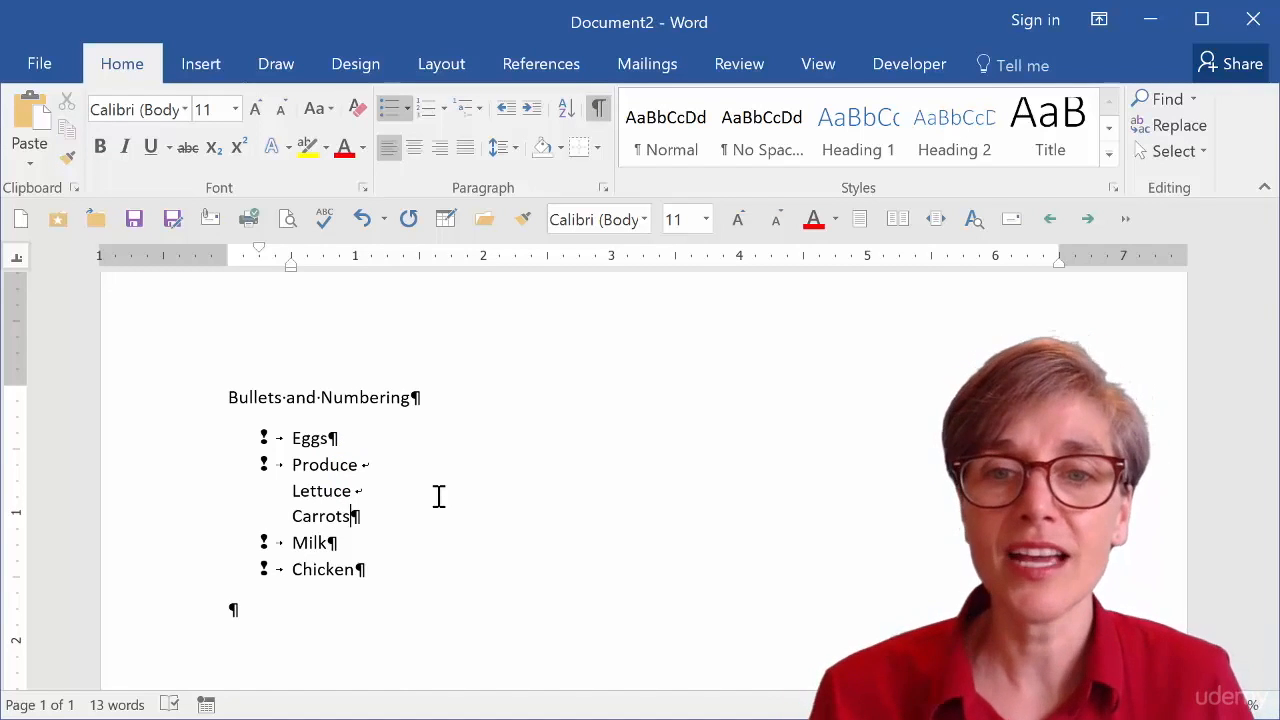
Add two empty paragraphs below the bulleted list.
{"action": "left_click", "coordinate": [414, 603]}
{"action": "scroll", "coordinate": [412, 601], "scroll_direction": "down", "scroll_amount": 1}
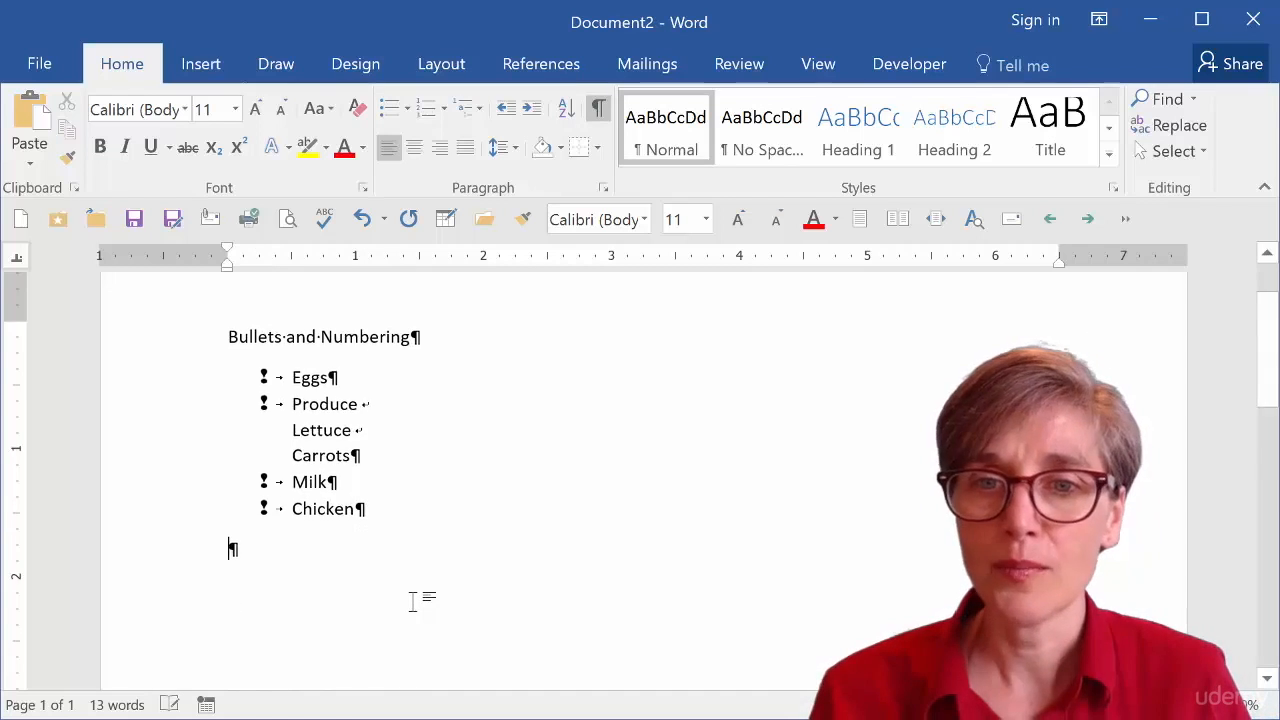
{"action": "scroll", "coordinate": [412, 601], "scroll_direction": "down", "scroll_amount": 1}
{"action": "key", "text": "Return"}
{"action": "key", "text": "Return"}
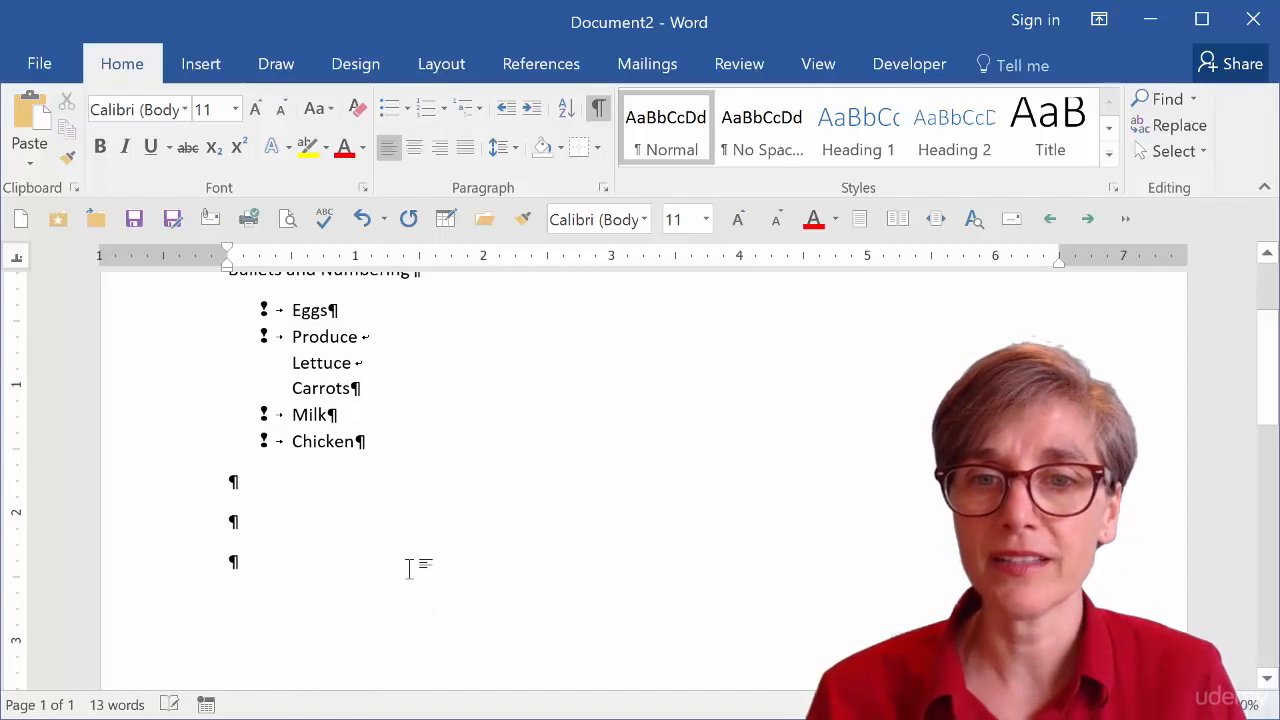
Type Eggs in a new paragraph and apply numbering to it.
{"action": "scroll", "coordinate": [409, 569], "scroll_direction": "down", "scroll_amount": 1}
{"action": "type", "text": "eggs"}
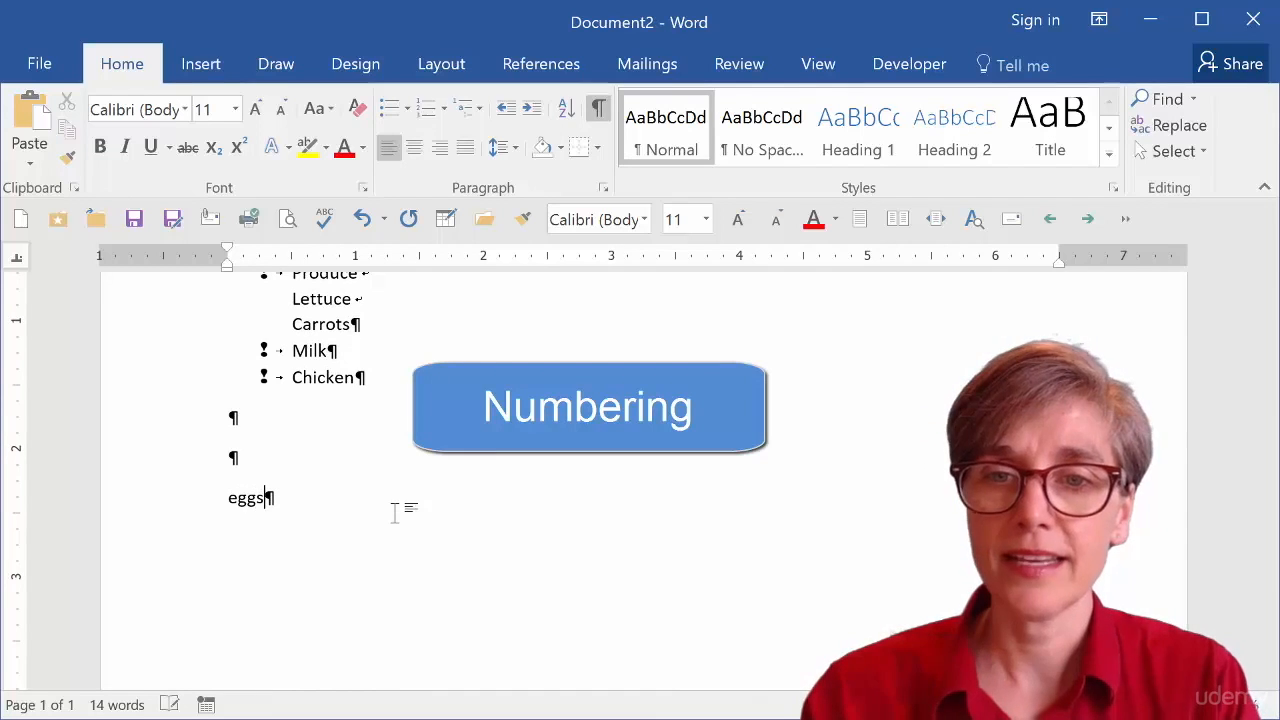
{"action": "key", "text": "Return"}
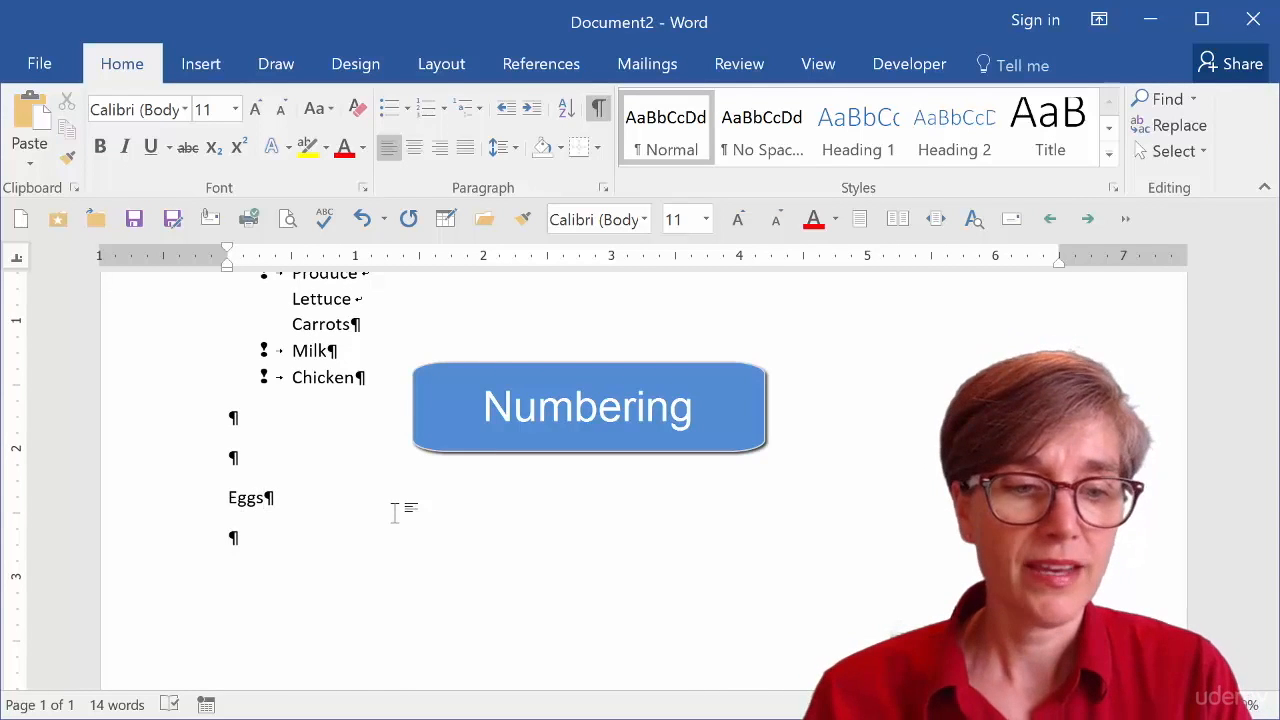
{"action": "left_click", "coordinate": [426, 114]}
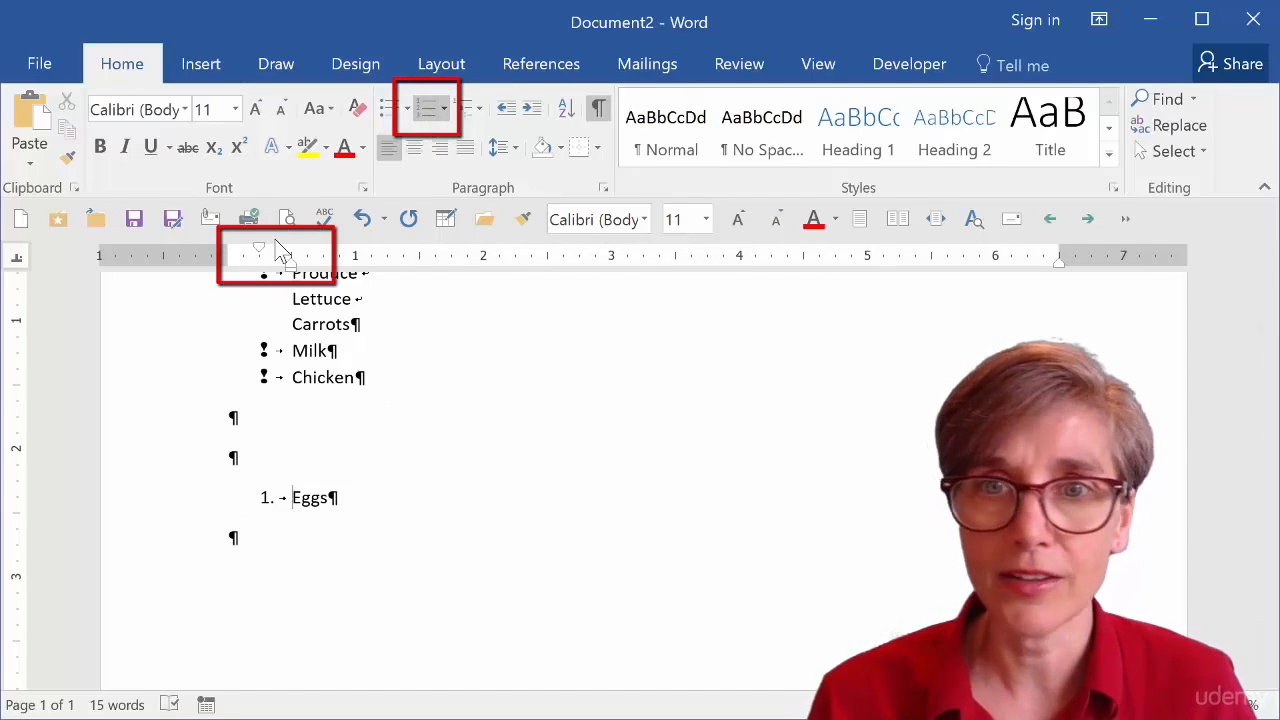
Add Produce as numbered item 2, with Lettuce and Carrots as line breaks inside the same item.
{"action": "scroll", "coordinate": [300, 340], "scroll_direction": "down", "scroll_amount": 3}
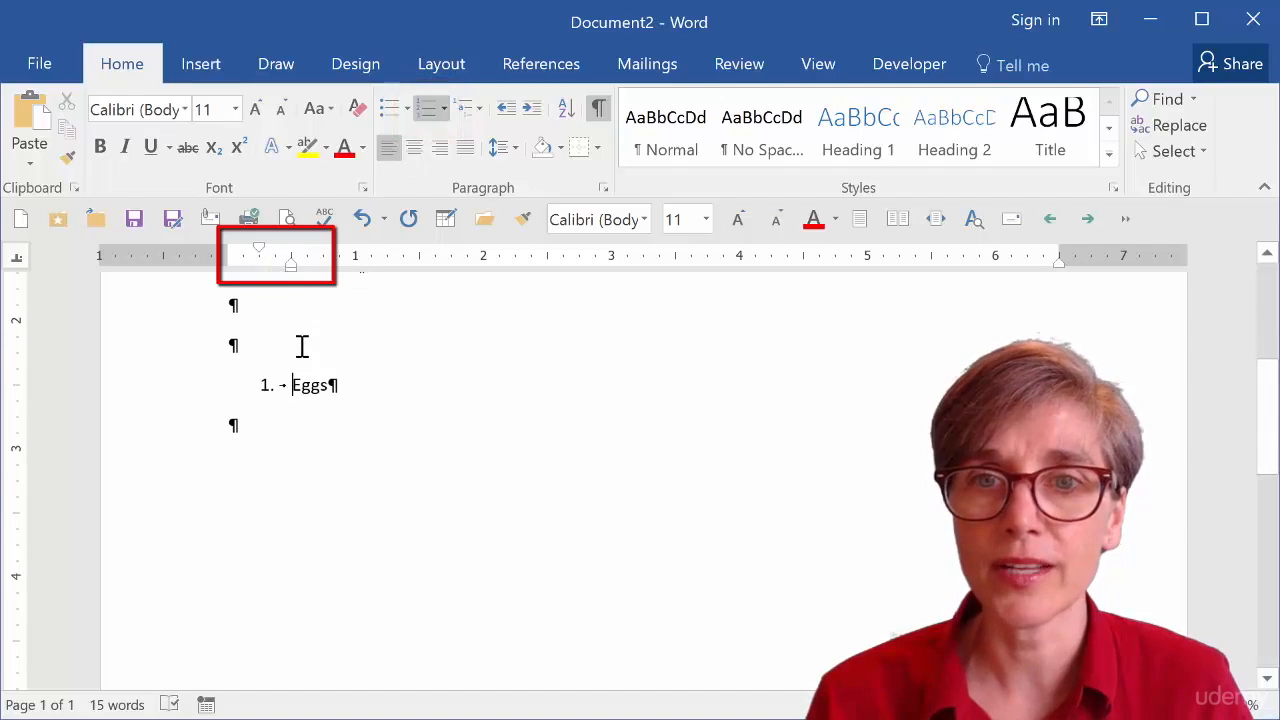
{"action": "left_click", "coordinate": [366, 375]}
{"action": "key", "text": "Return"}
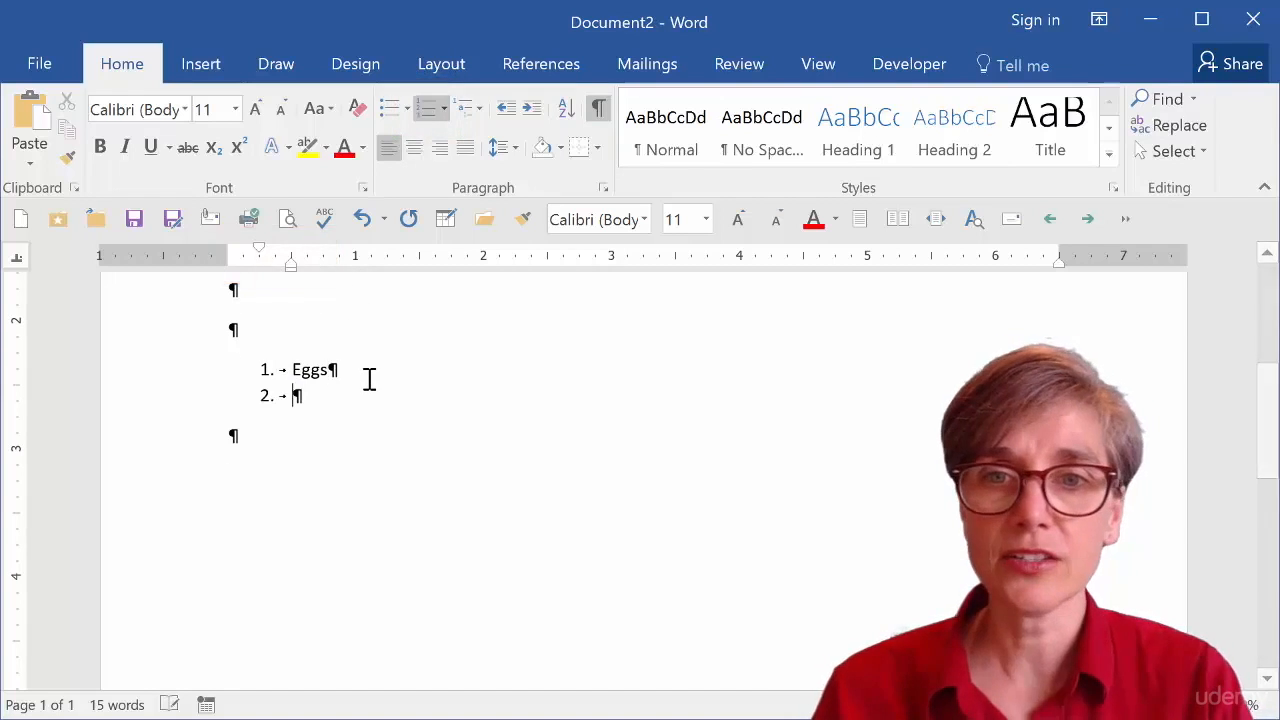
{"action": "type", "text": "Produce"}
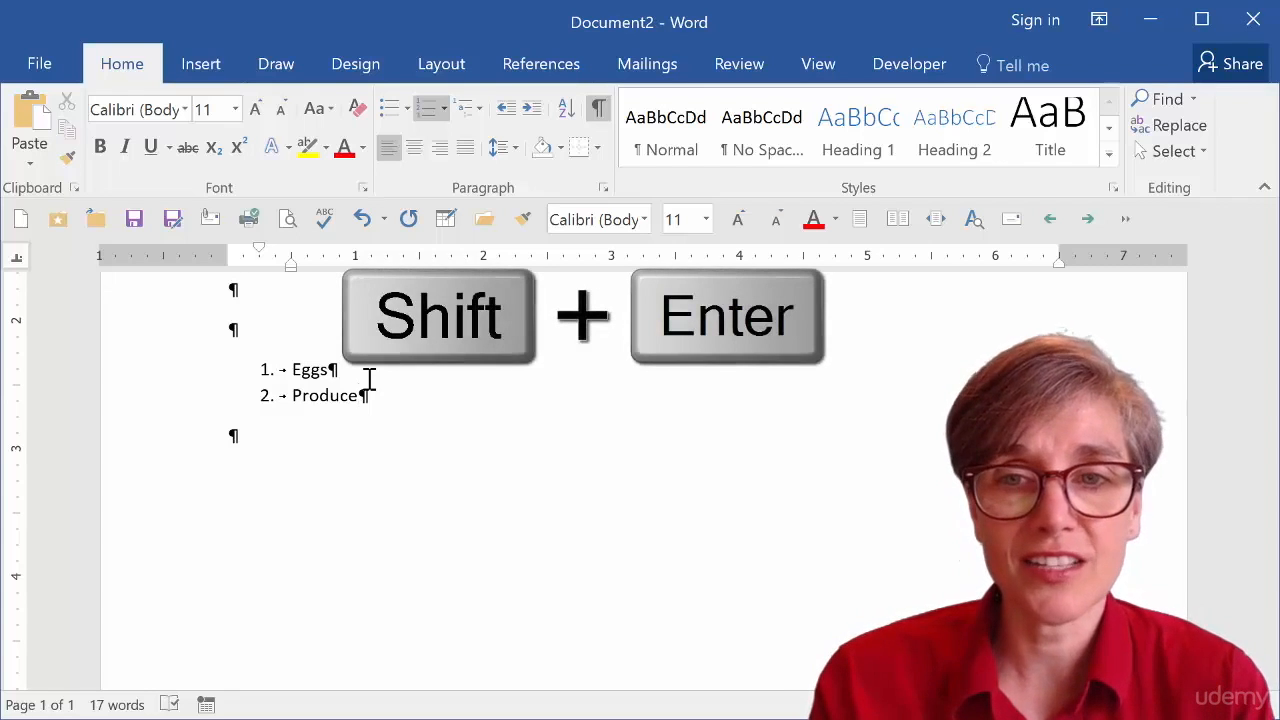
{"action": "key", "text": "shift+Return"}
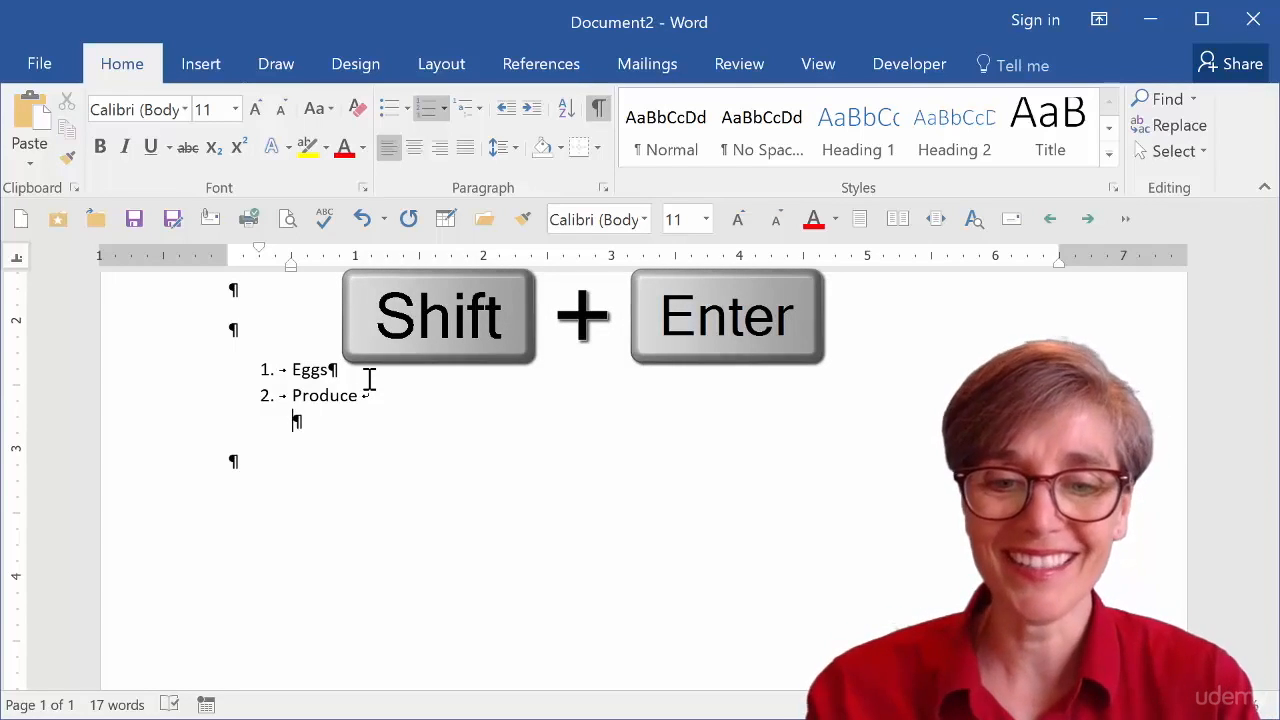
{"action": "type", "text": "Lettuce"}
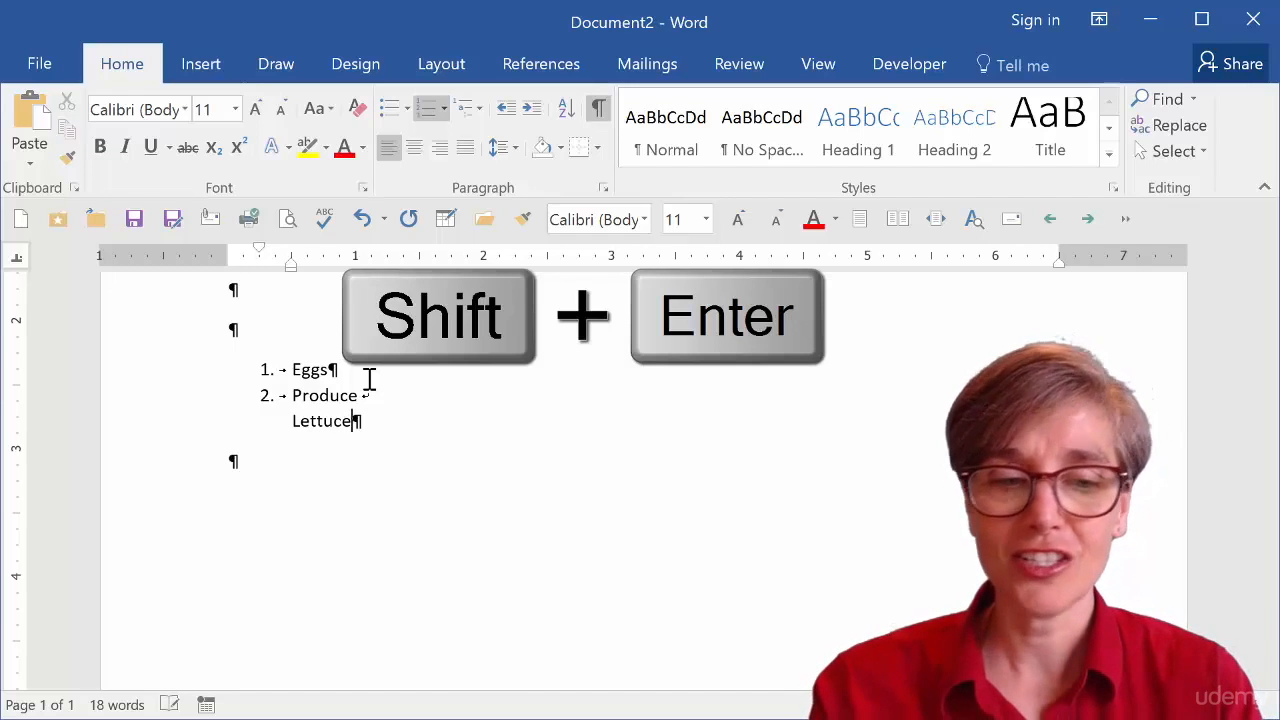
{"action": "key", "text": "shift+Return"}
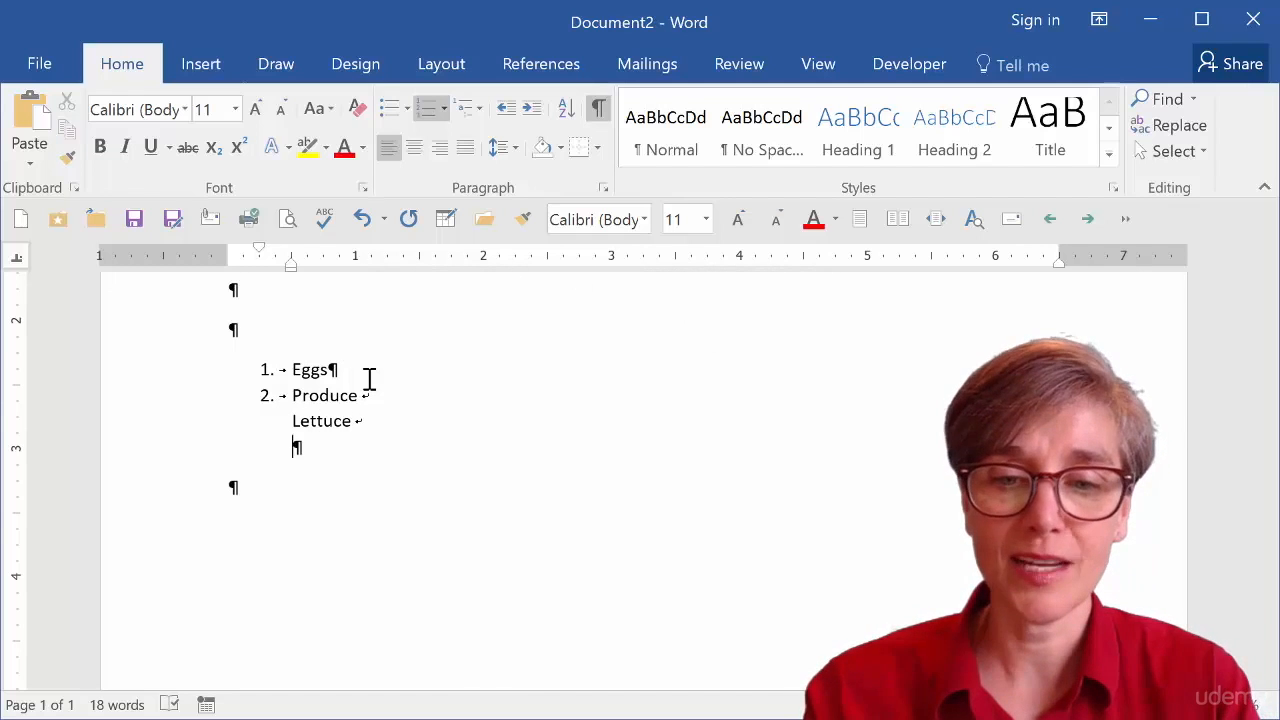
{"action": "type", "text": "Carrots"}
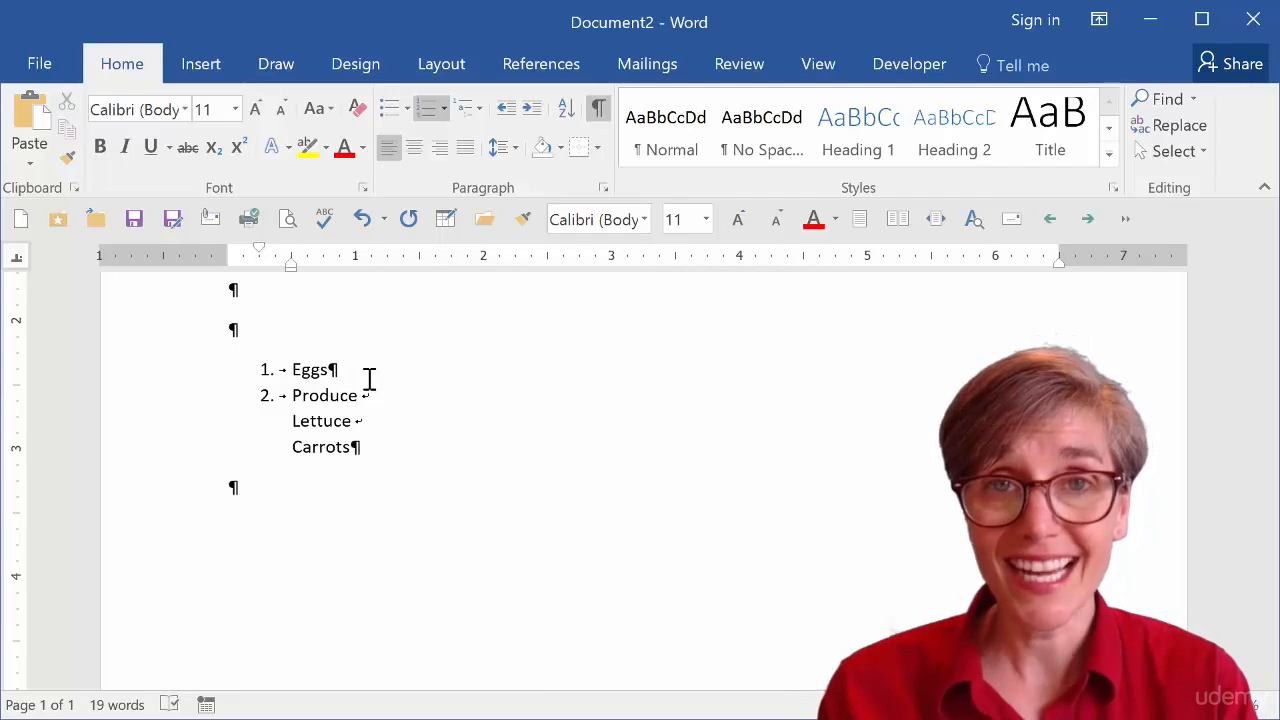
Add Milk and Chicken as numbered items, then turn off numbering for the trailing empty paragraph.
{"action": "key", "text": "Return"}
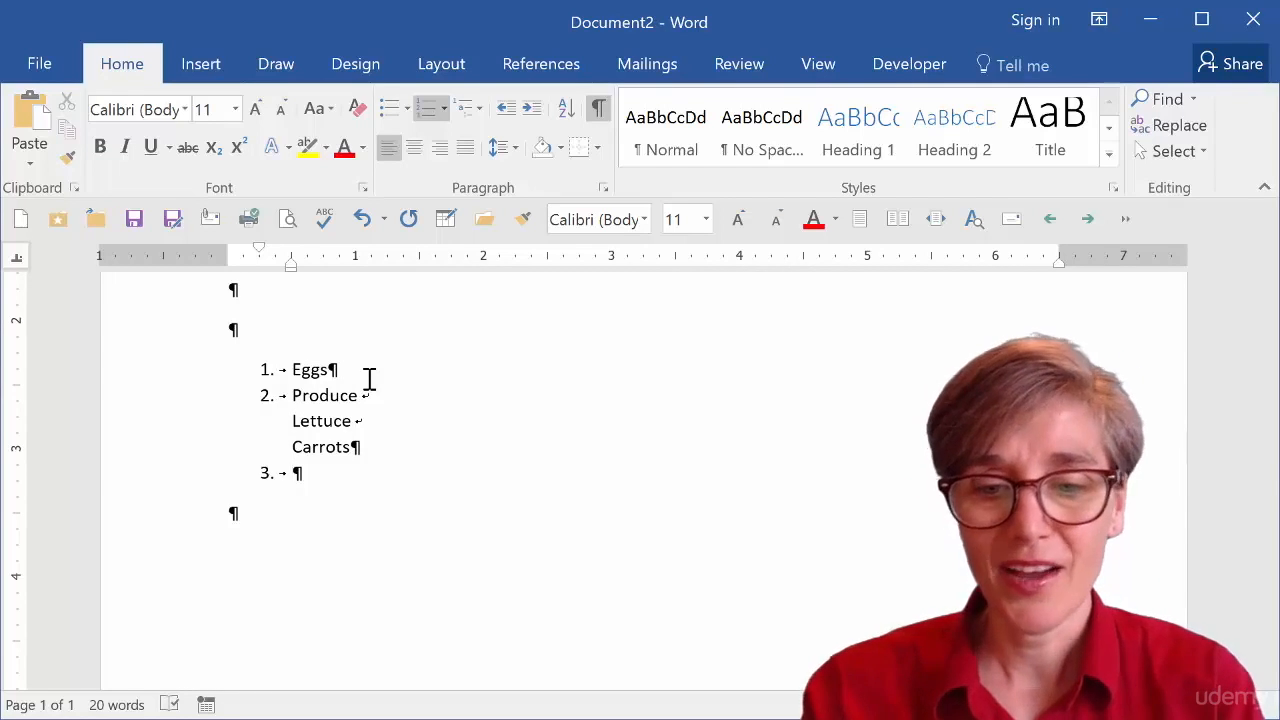
{"action": "type", "text": "milk"}
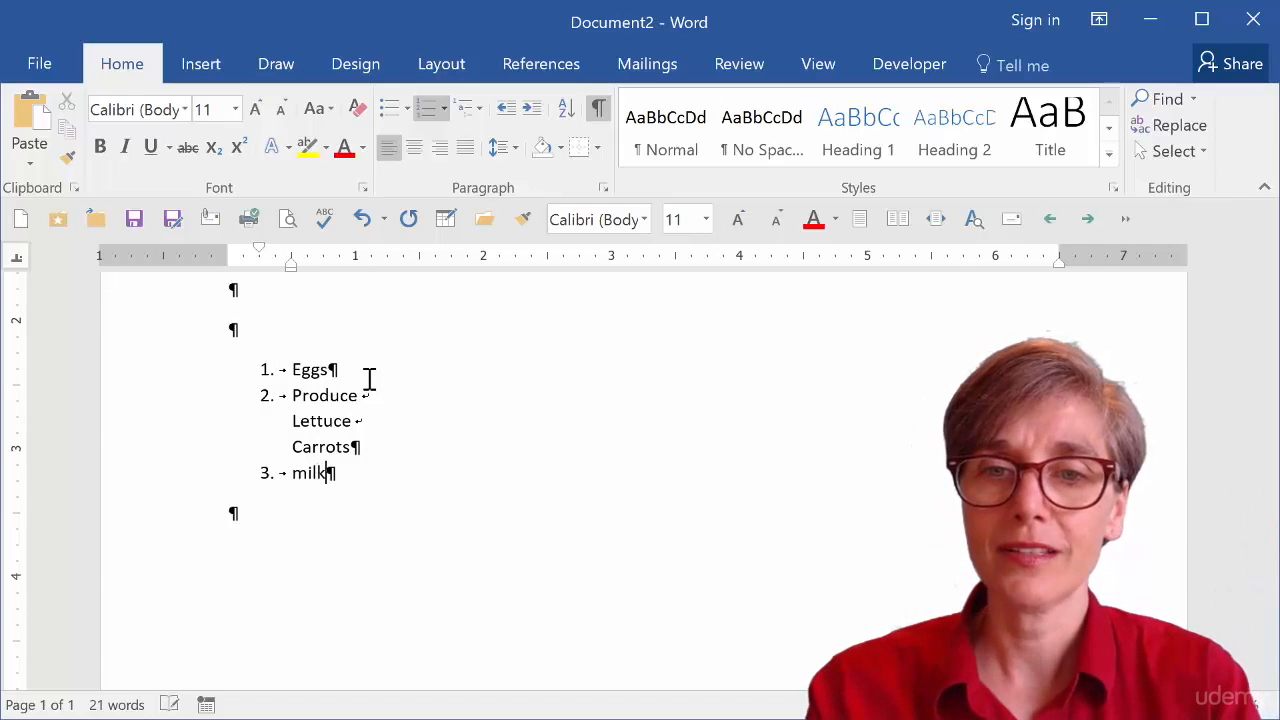
{"action": "key", "text": "Return"}
{"action": "type", "text": "chicken"}
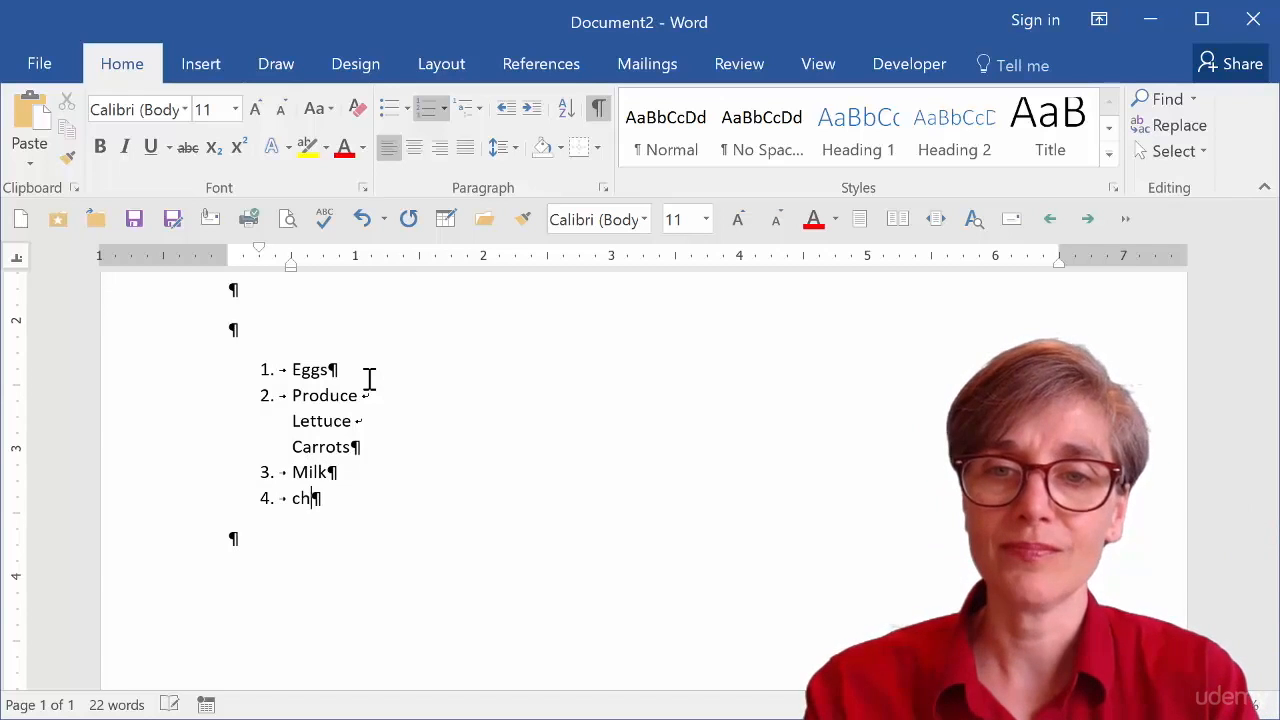
{"action": "key", "text": "Return"}
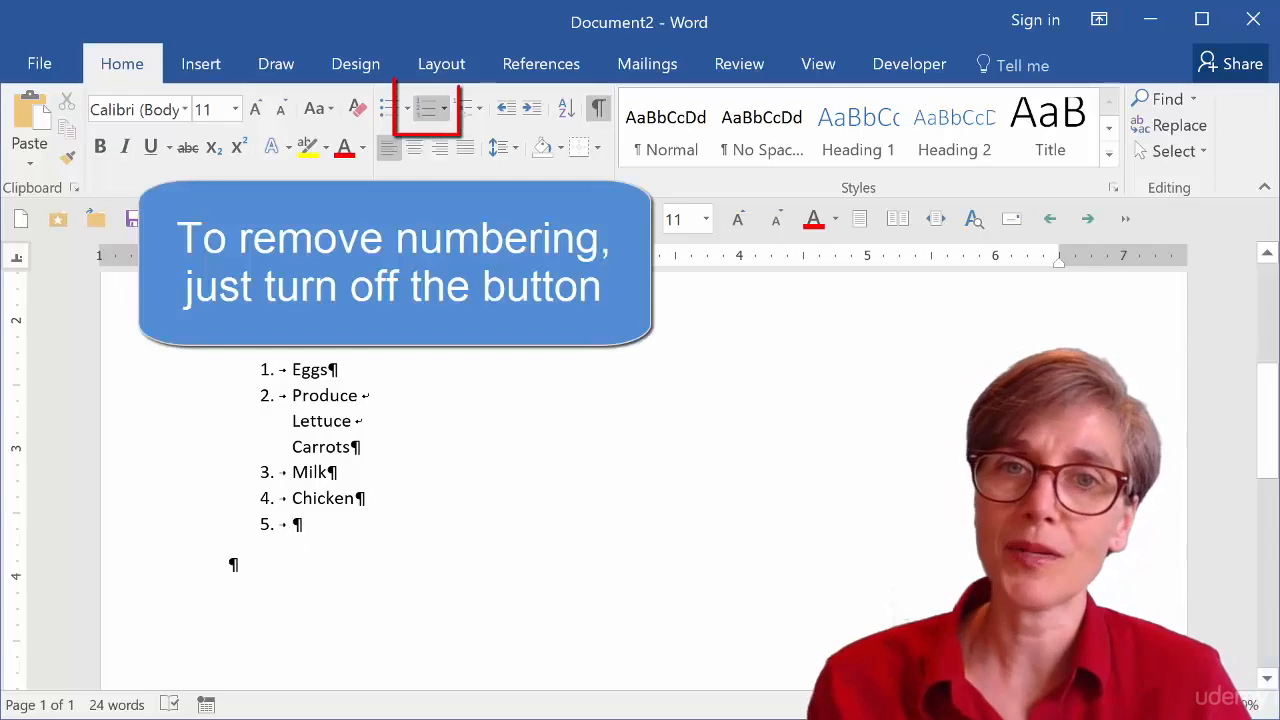
{"action": "left_click", "coordinate": [429, 118]}
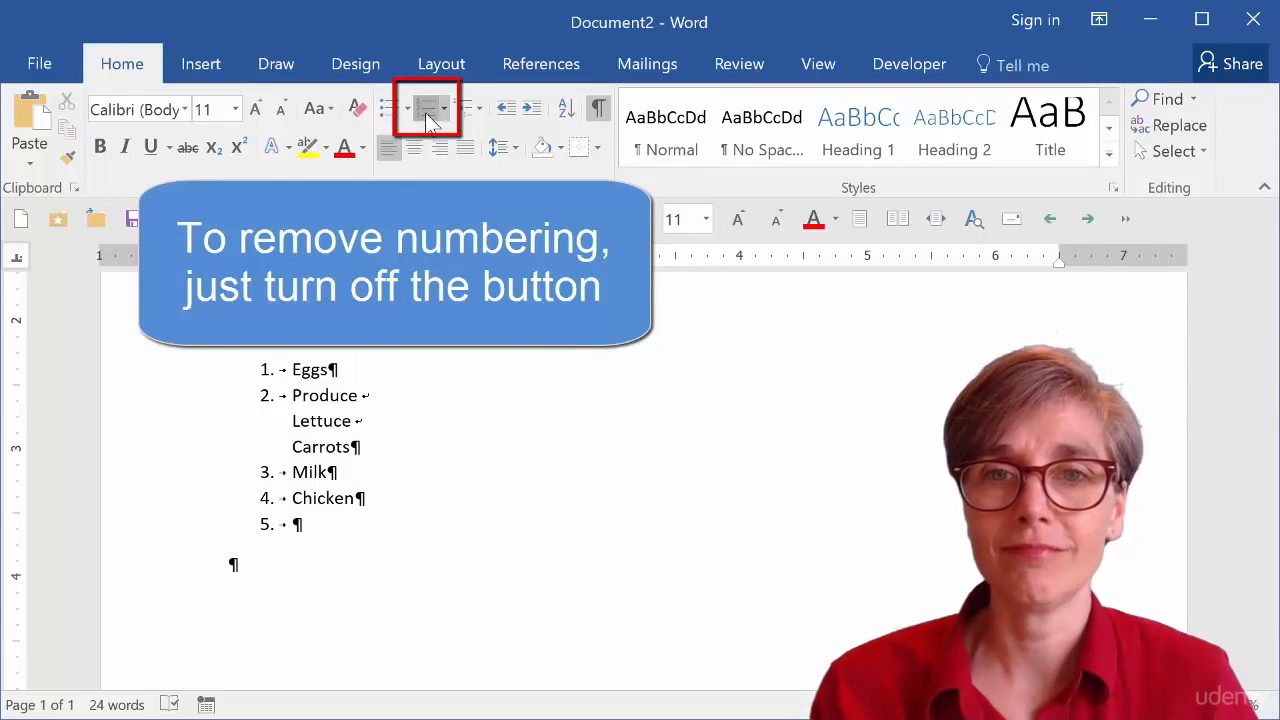
Select the Chicken item and color it red.
{"action": "left_click", "coordinate": [174, 505]}
{"action": "left_click", "coordinate": [345, 148]}
{"action": "left_click", "coordinate": [448, 527]}
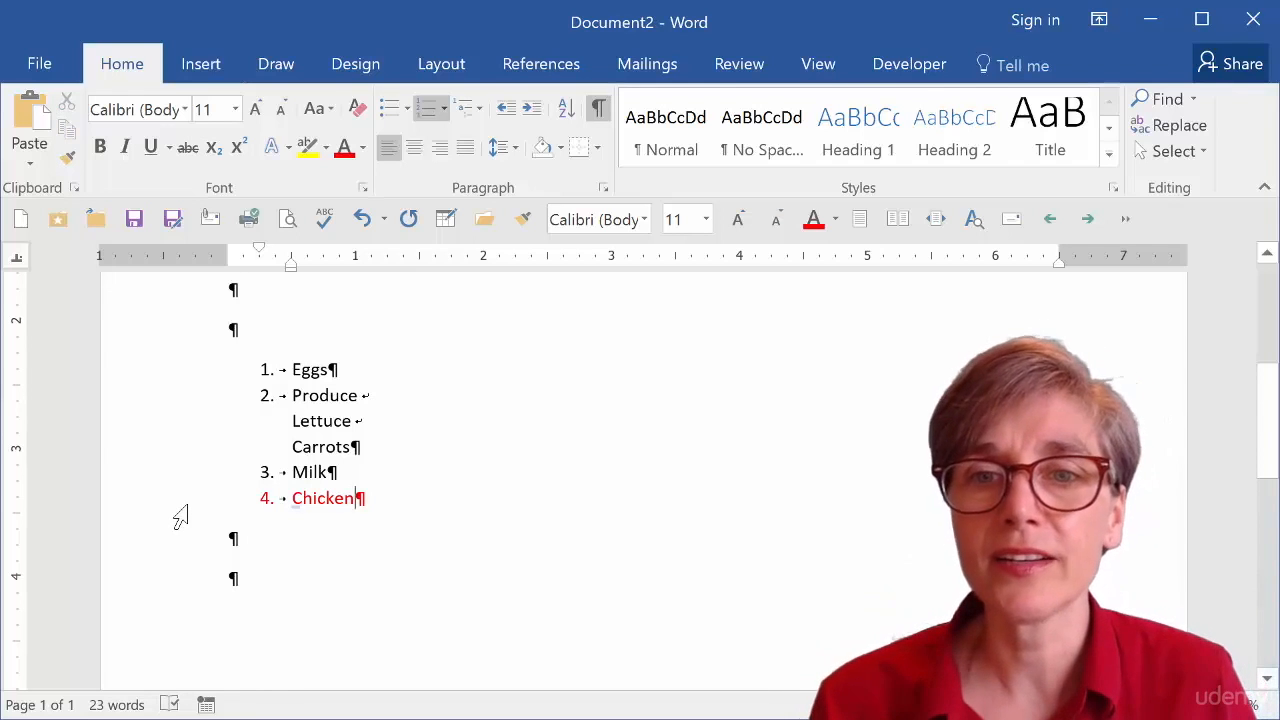
Move the Chicken item up to the top of the numbered list and back down to the last position.
{"action": "left_click", "coordinate": [177, 514]}
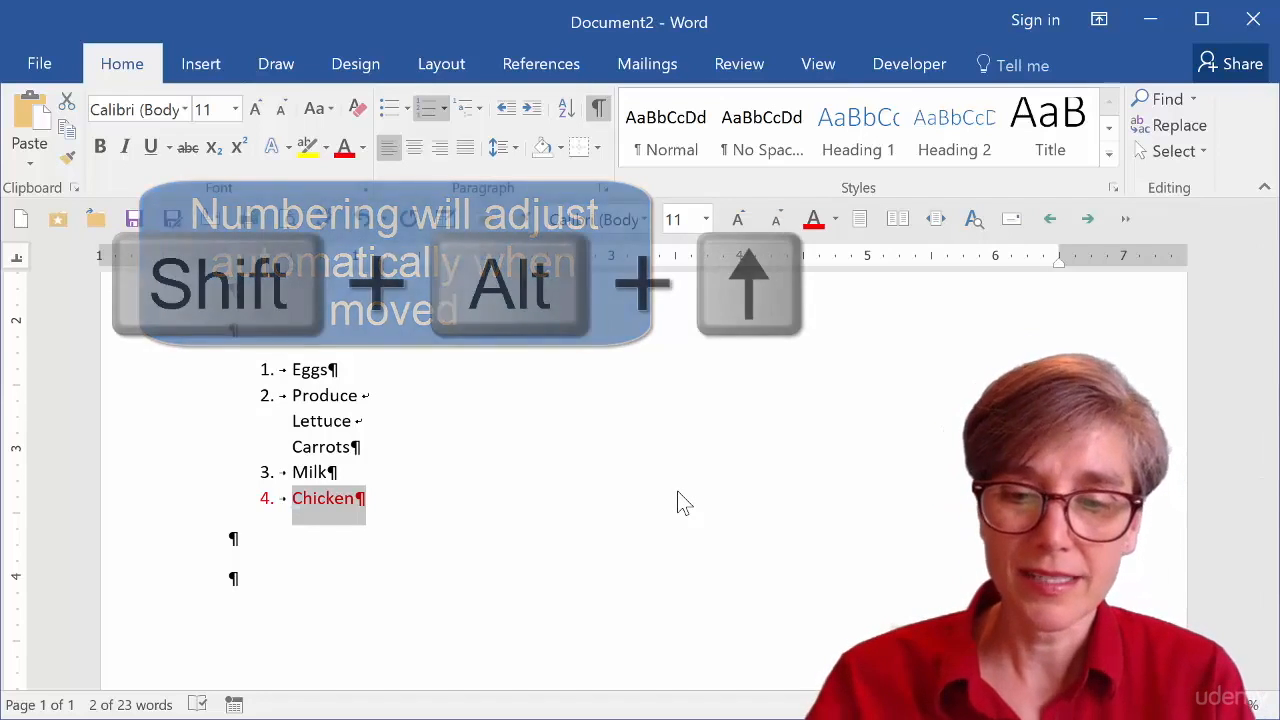
{"action": "key", "text": "shift+alt+Up"}
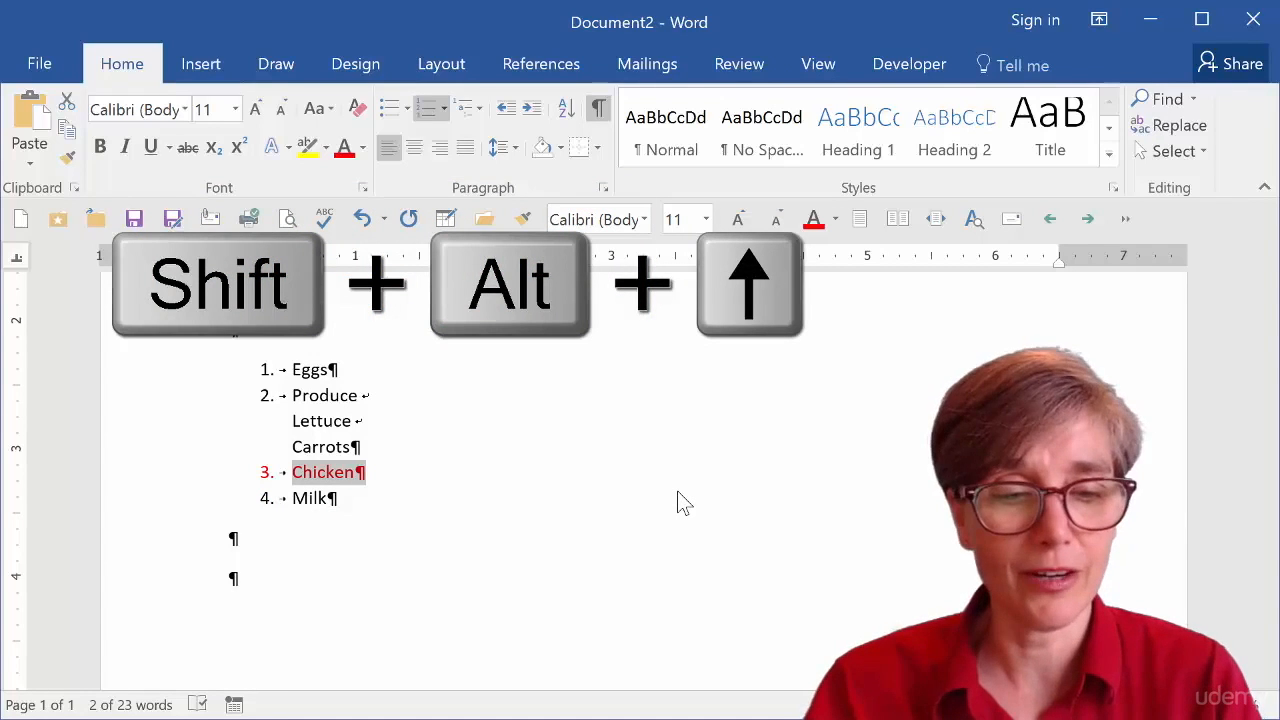
{"action": "key", "text": "shift+alt+Up"}
{"action": "key", "text": "shift+alt+Up"}
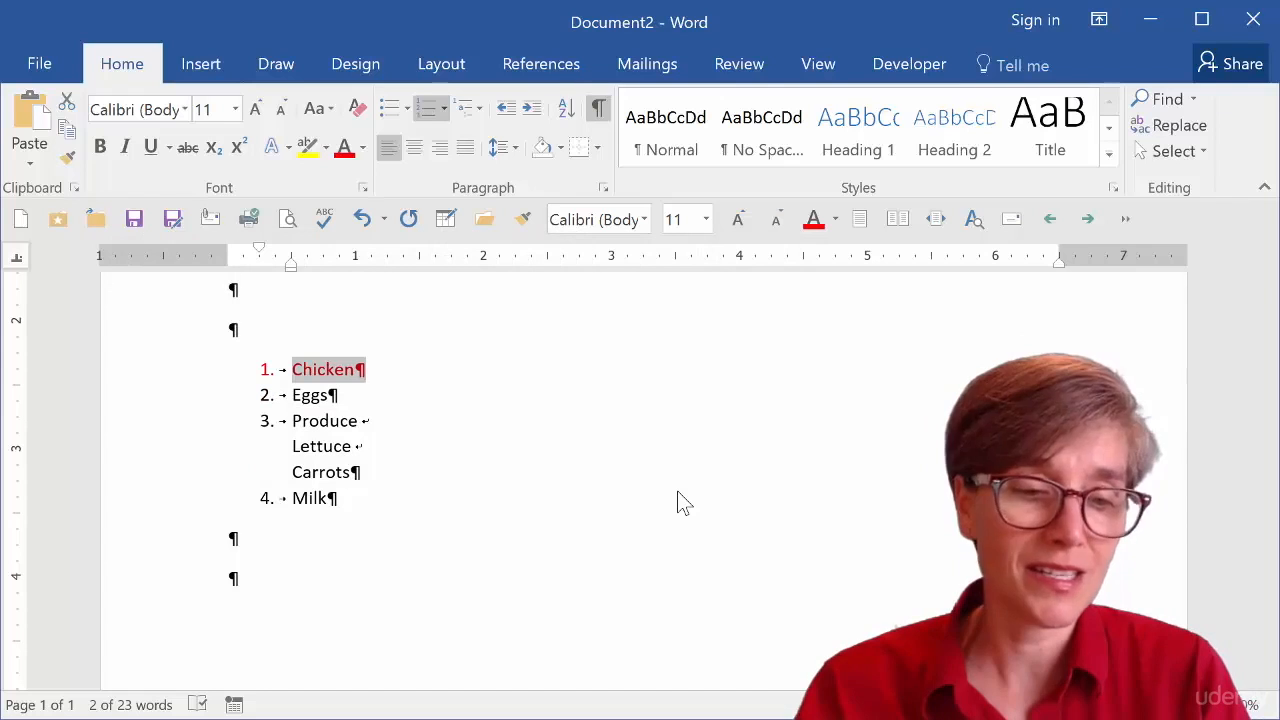
{"action": "key", "text": "shift+alt+Down"}
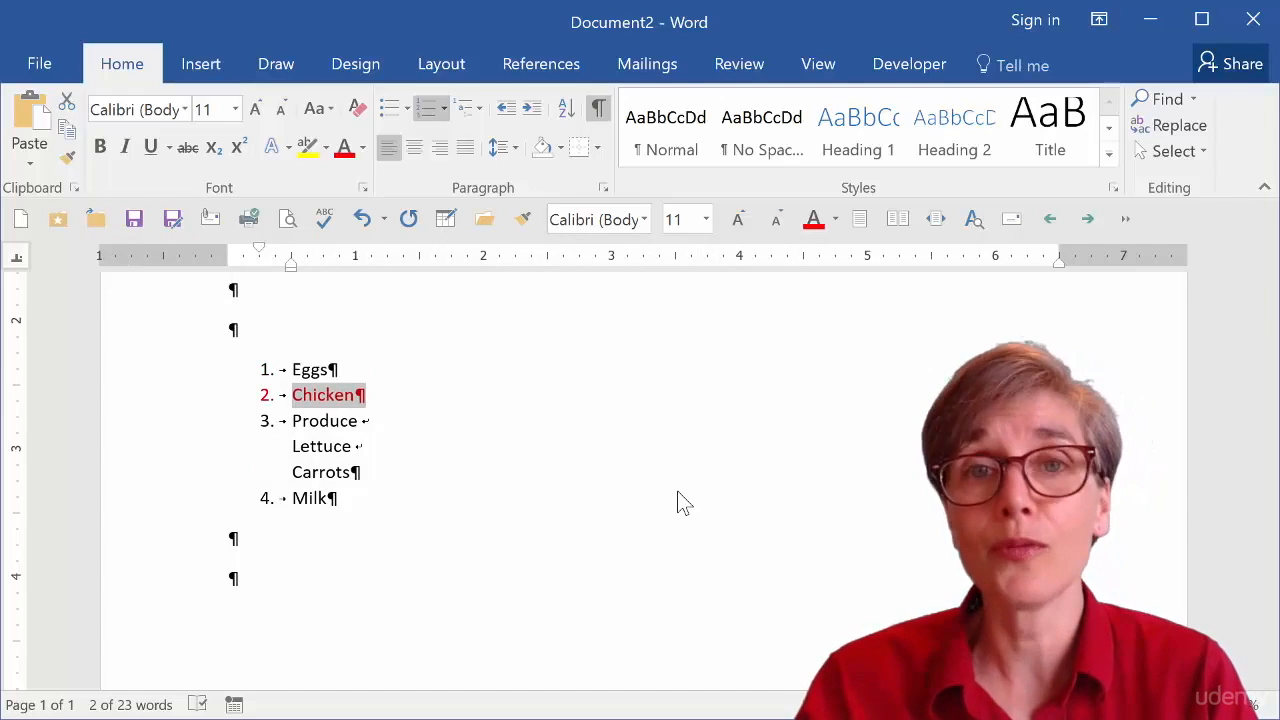
{"action": "key", "text": "shift+alt+Down"}
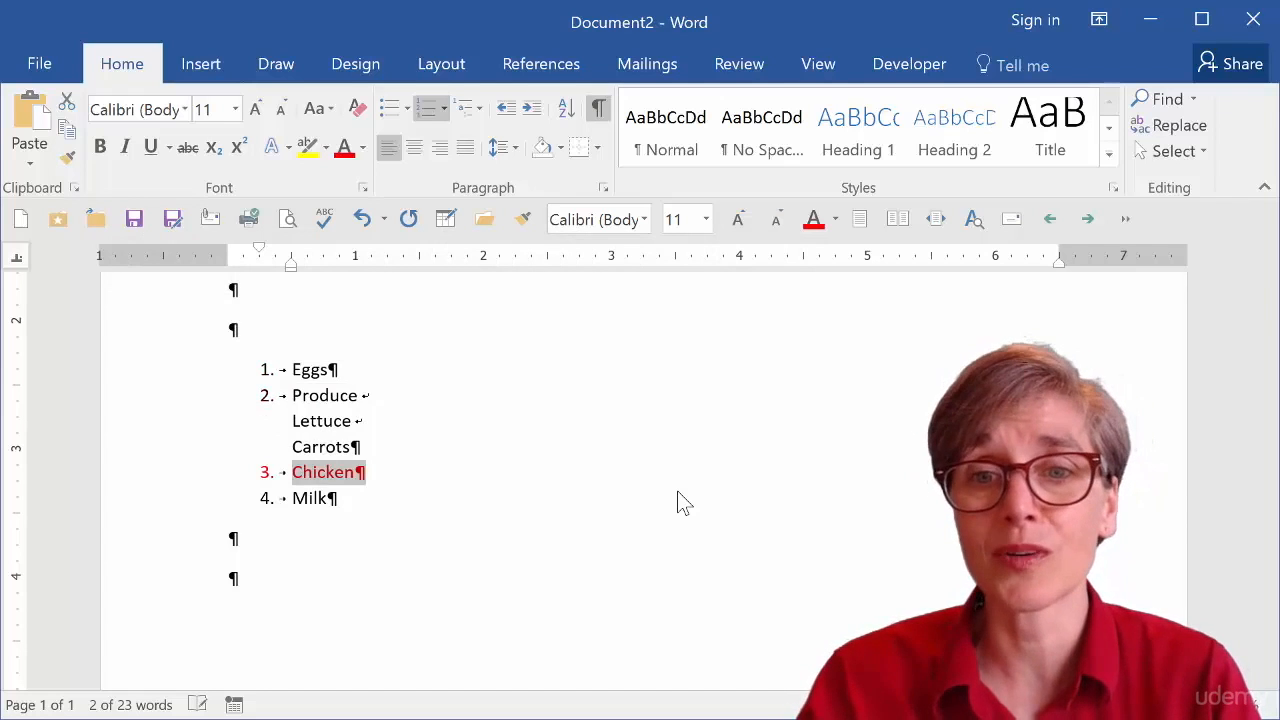
{"action": "key", "text": "shift+alt+Down"}
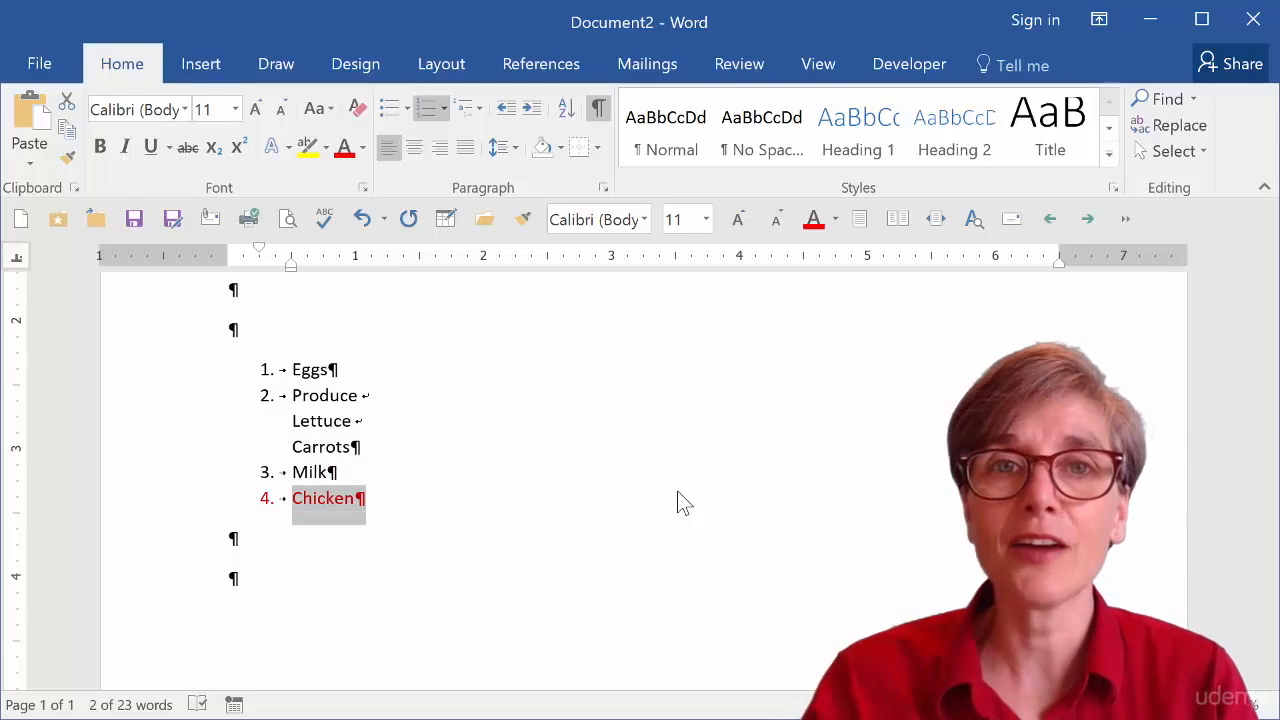
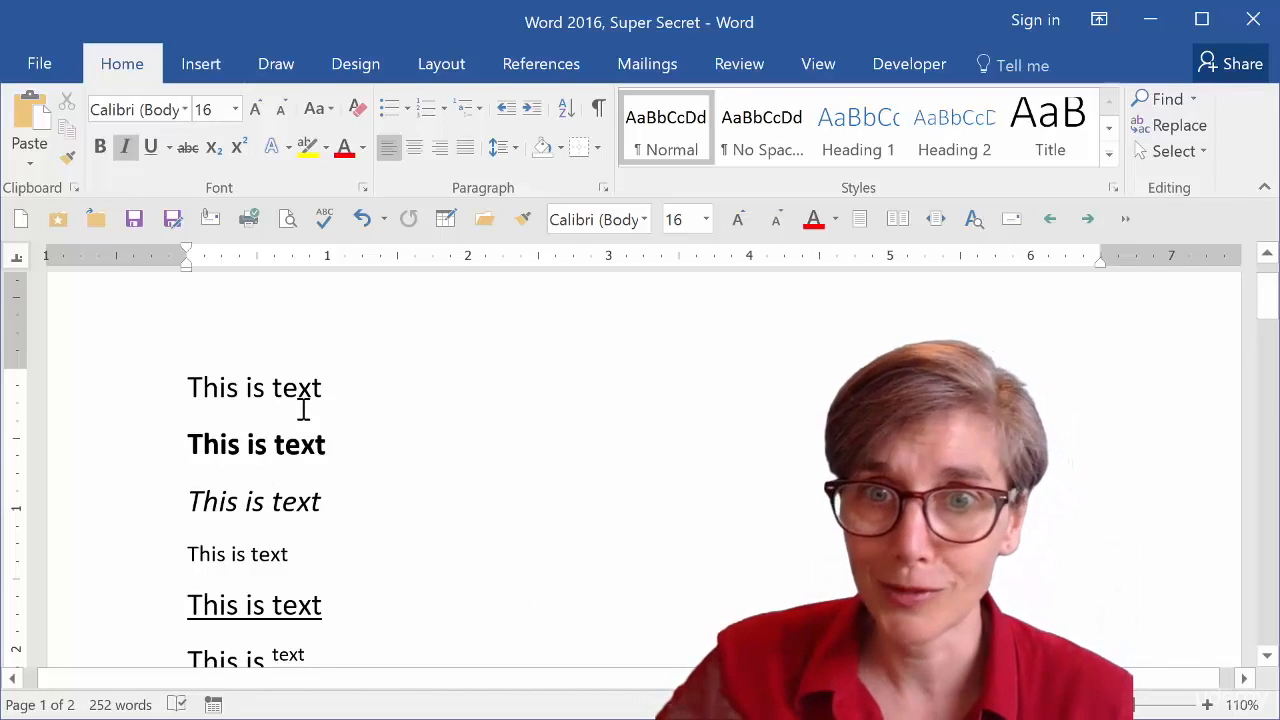
Step through the sample lines one by one to examine the character formatting applied to each.
{"action": "left_click", "coordinate": [246, 386]}
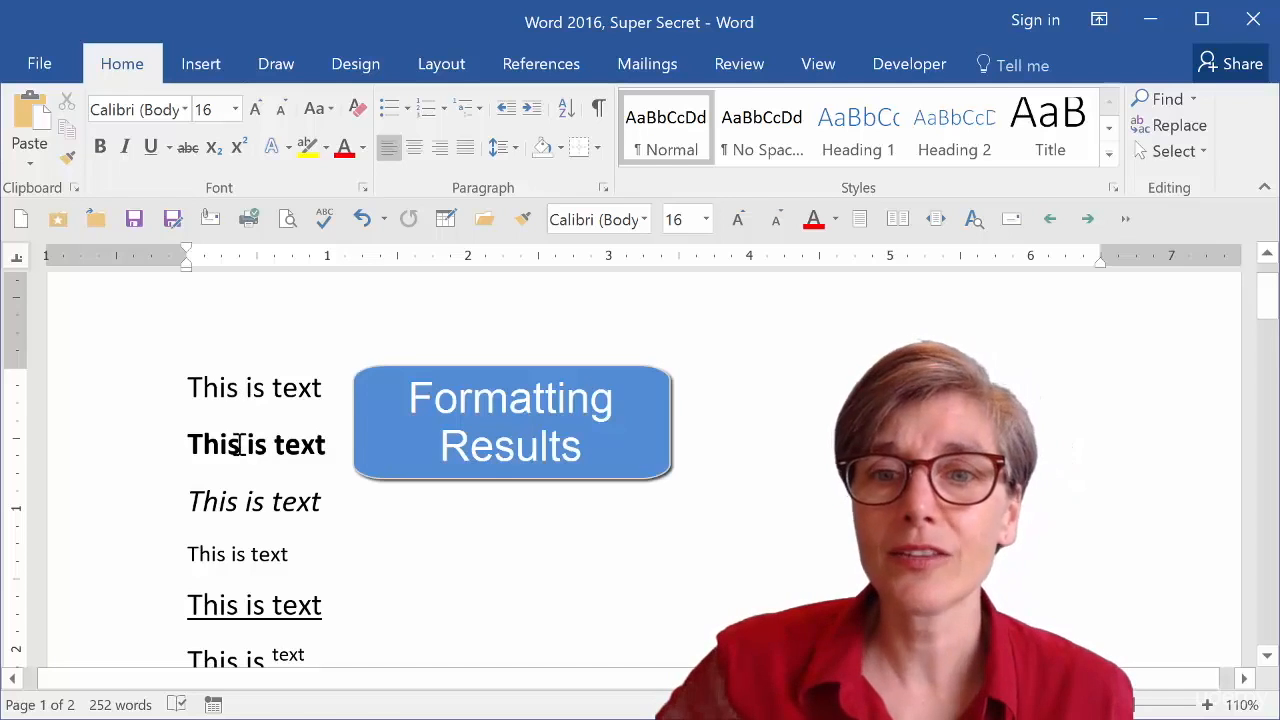
{"action": "left_click", "coordinate": [242, 454]}
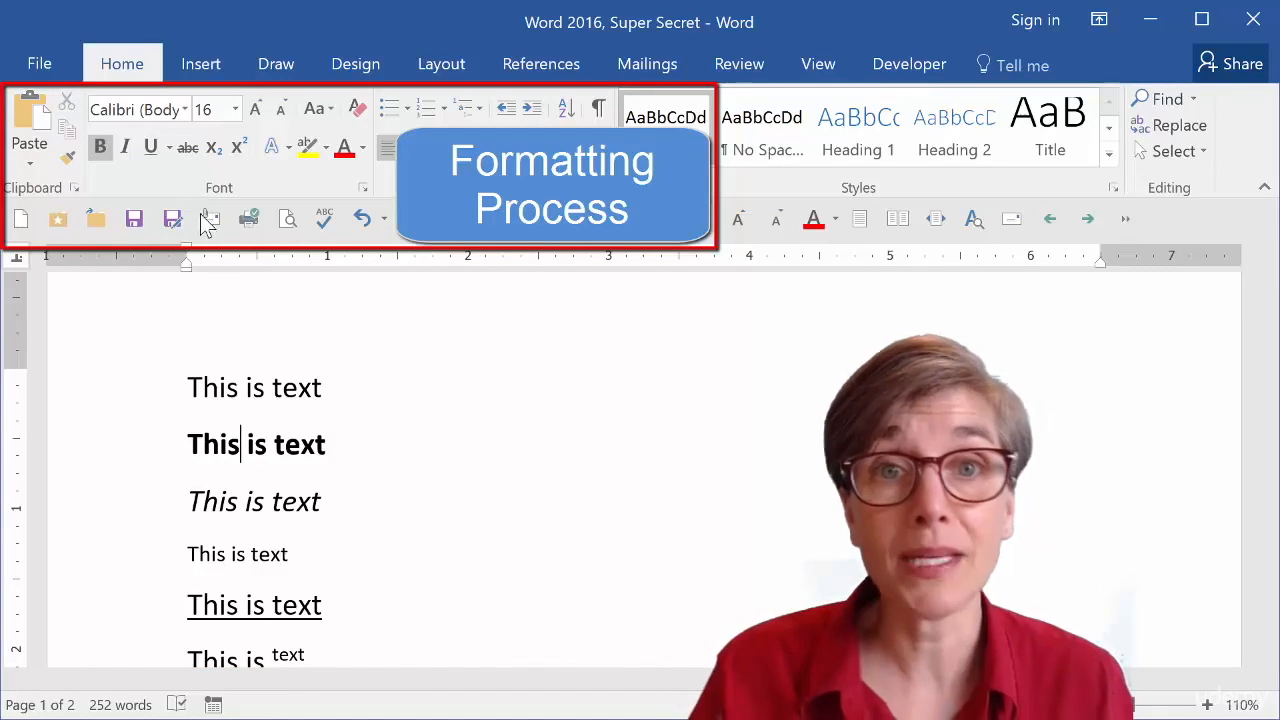
{"action": "left_click", "coordinate": [208, 390]}
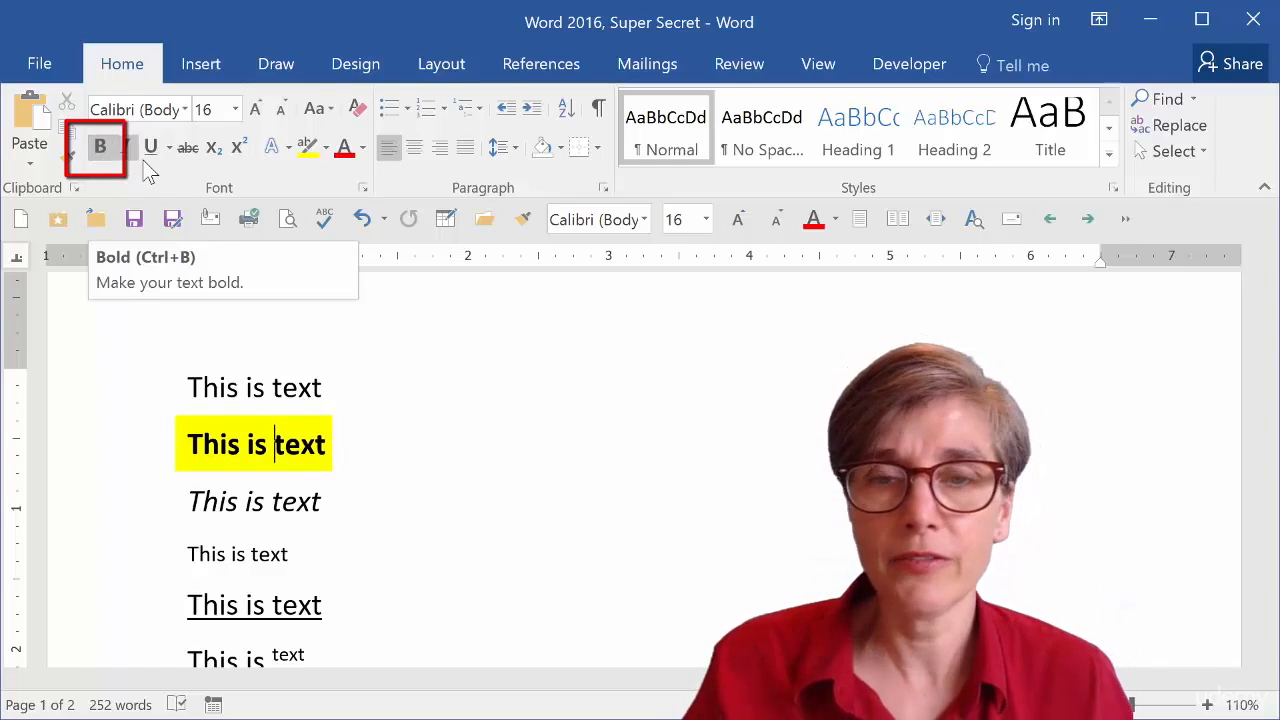
{"action": "left_click", "coordinate": [254, 487]}
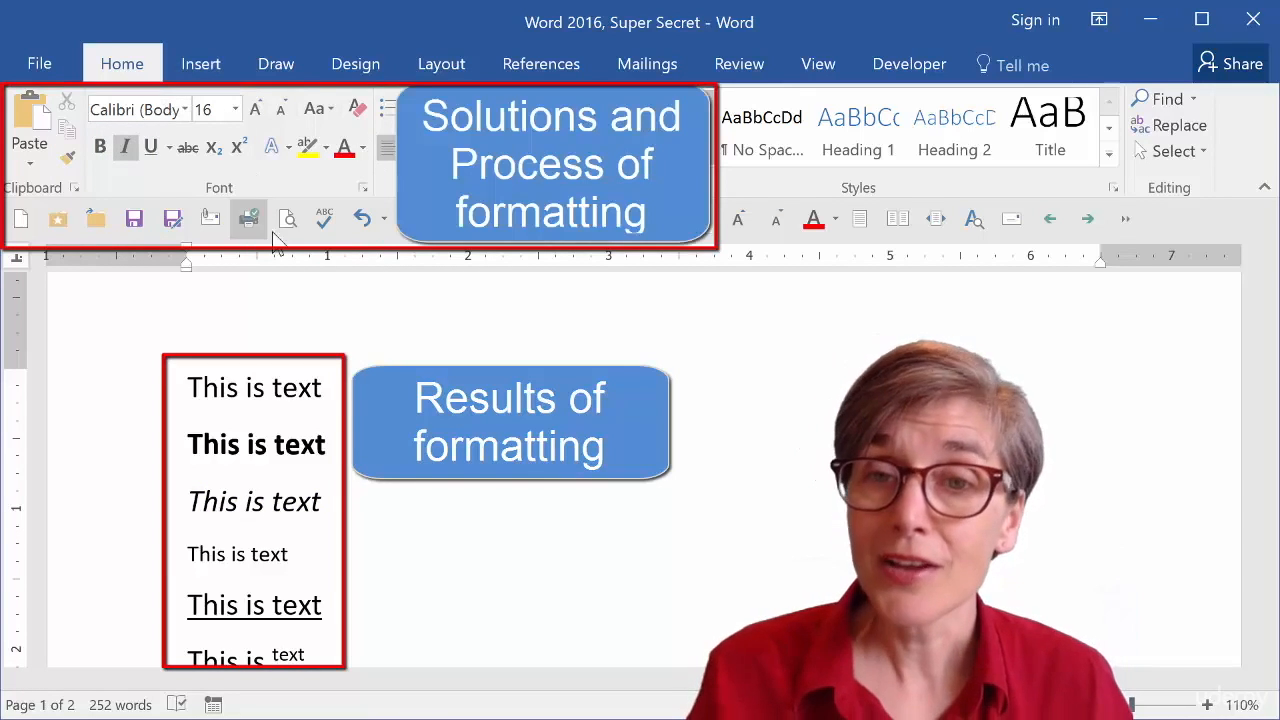
{"action": "left_click", "coordinate": [288, 390]}
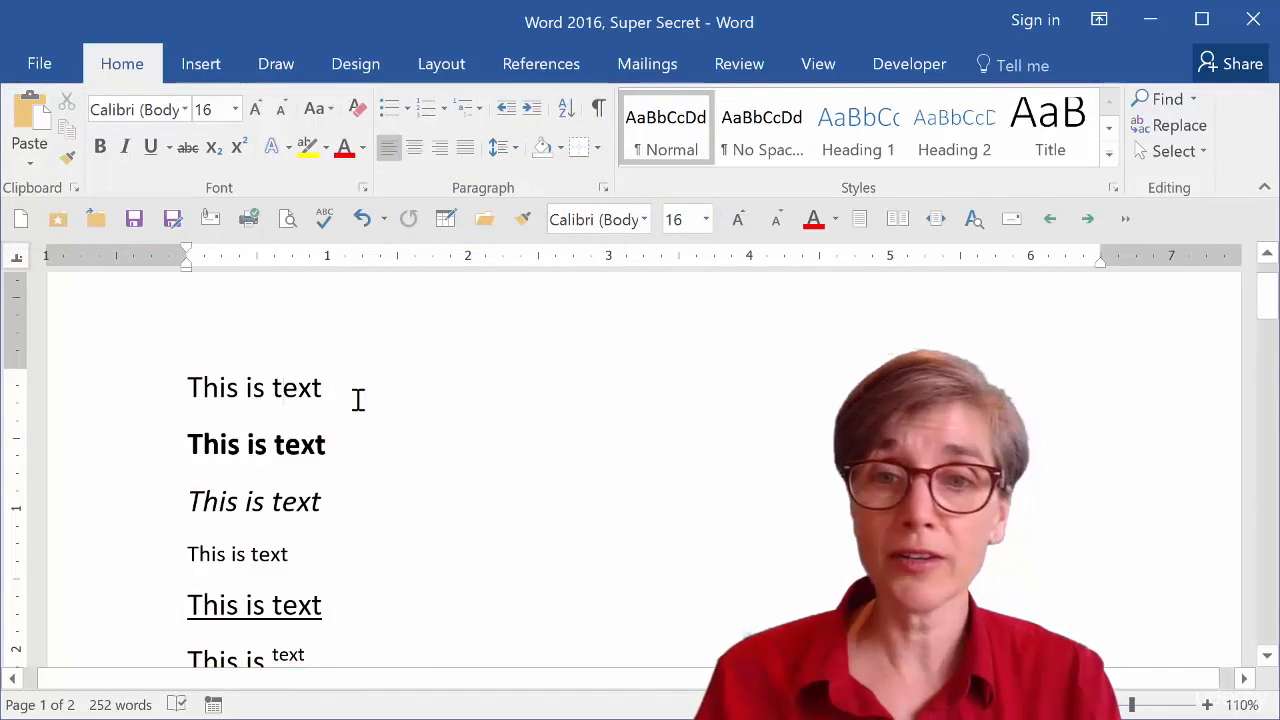
{"action": "key", "text": "Down"}
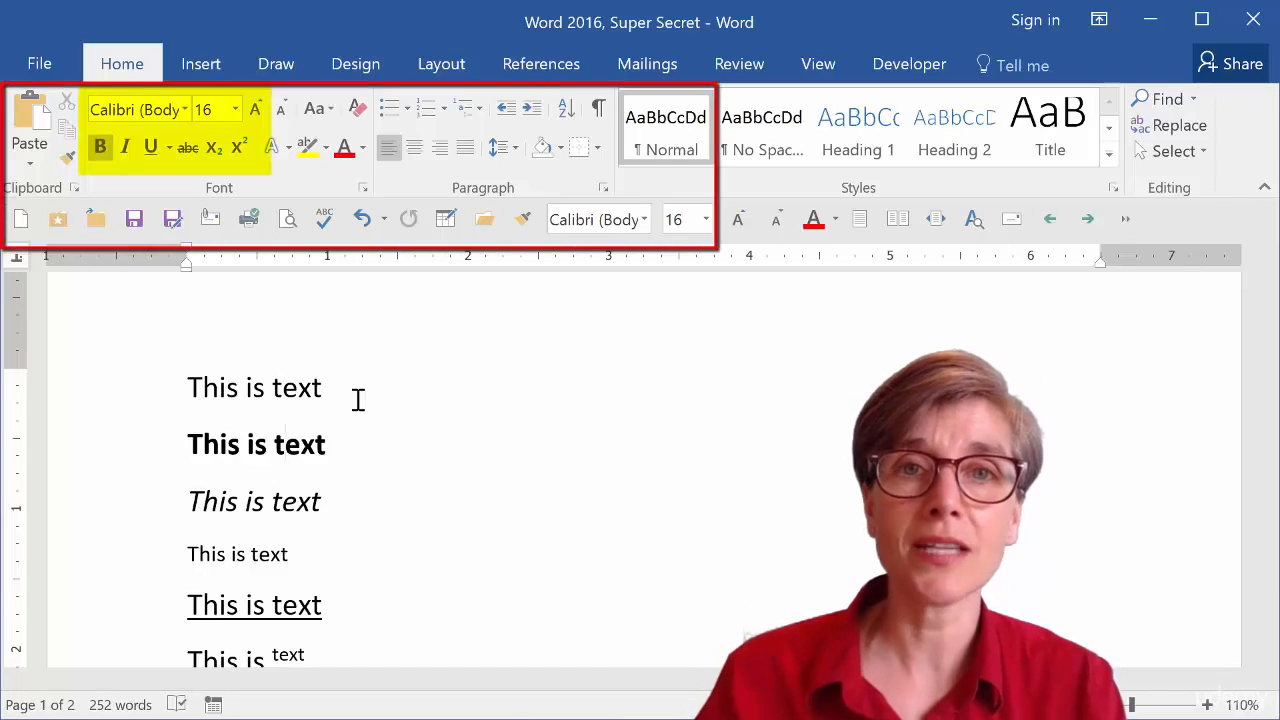
{"action": "key", "text": "Down"}
{"action": "key", "text": "Down"}
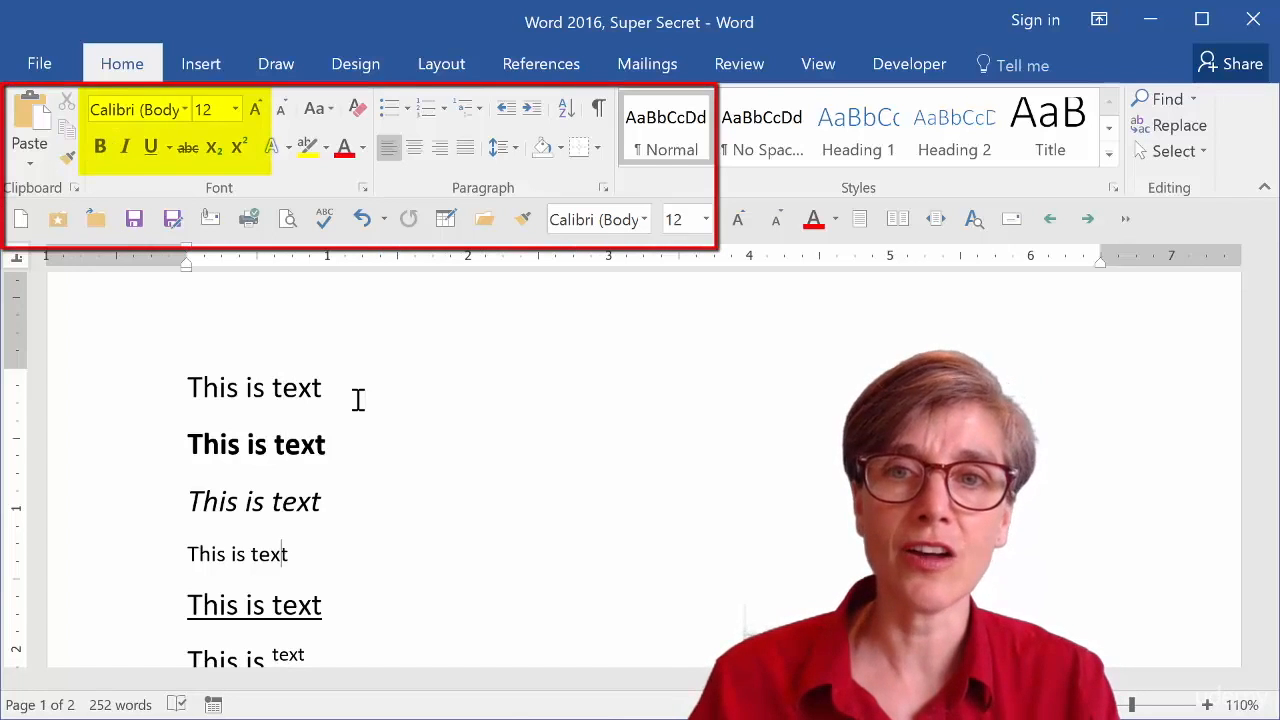
{"action": "key", "text": "Down"}
{"action": "key", "text": "Down"}
{"action": "key", "text": "Down"}
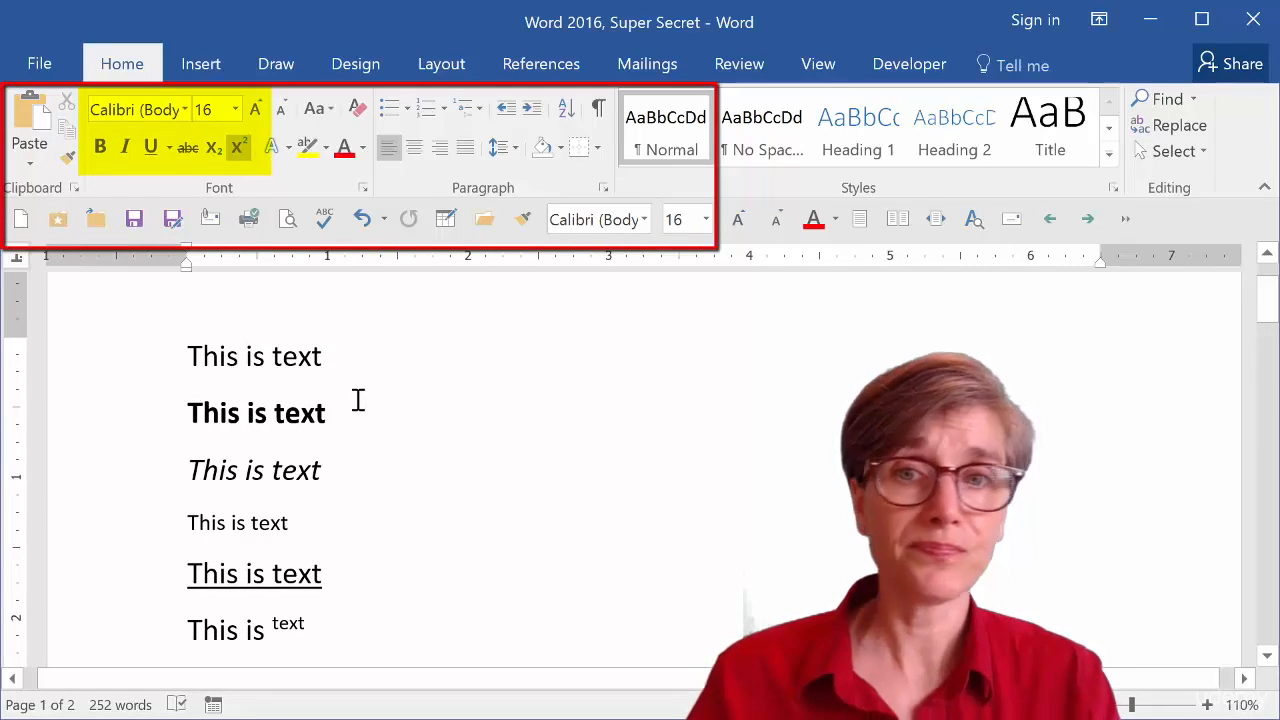
{"action": "key", "text": "Down"}
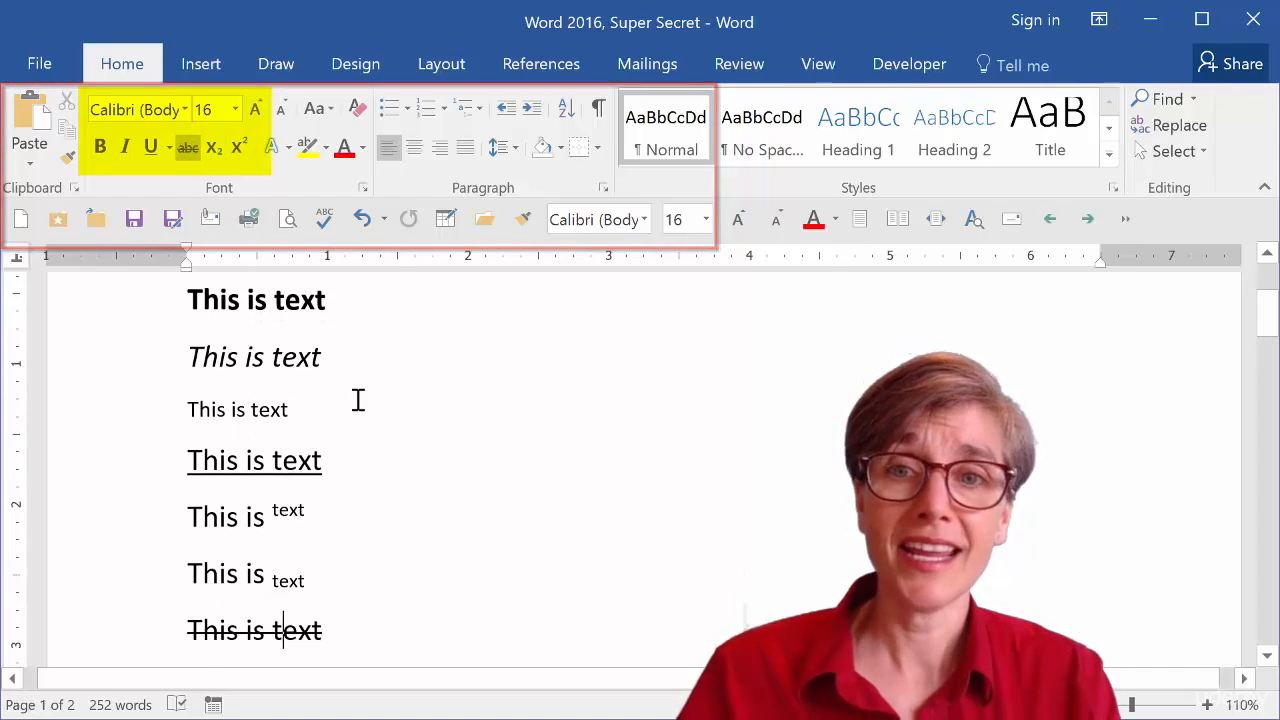
{"action": "key", "text": "Down"}
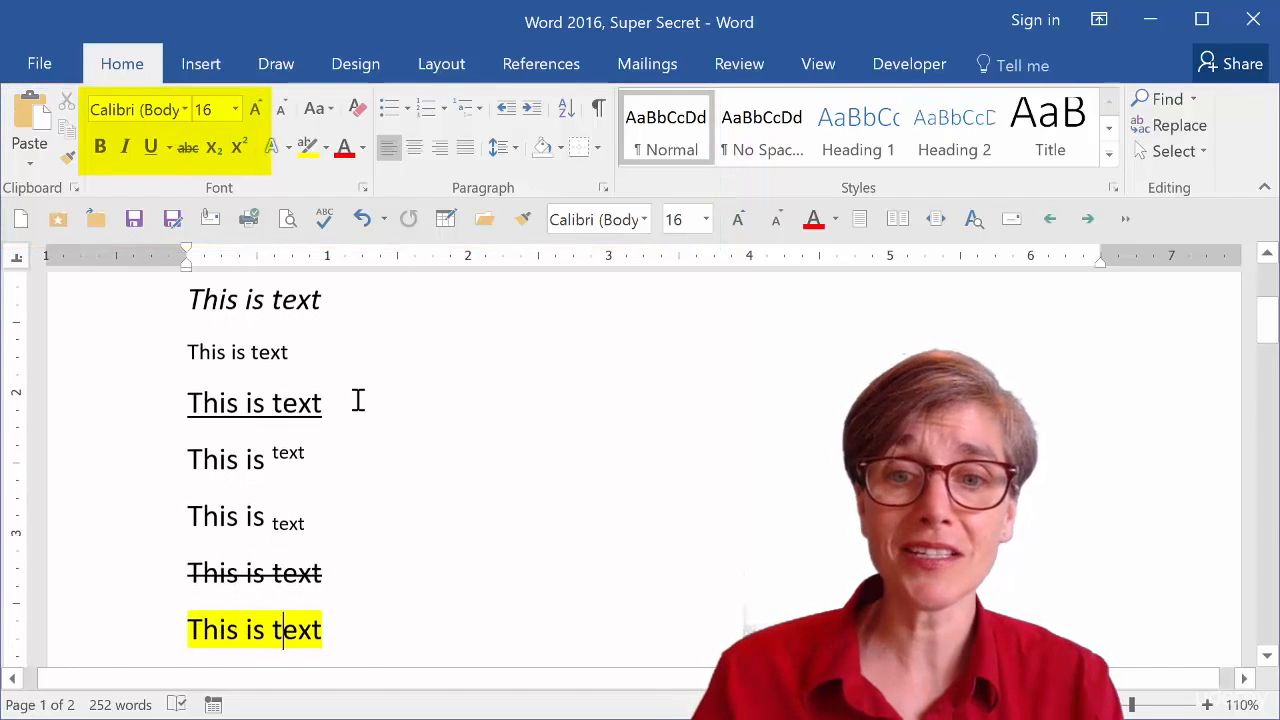
{"action": "key", "text": "Down"}
{"action": "key", "text": "Up"}
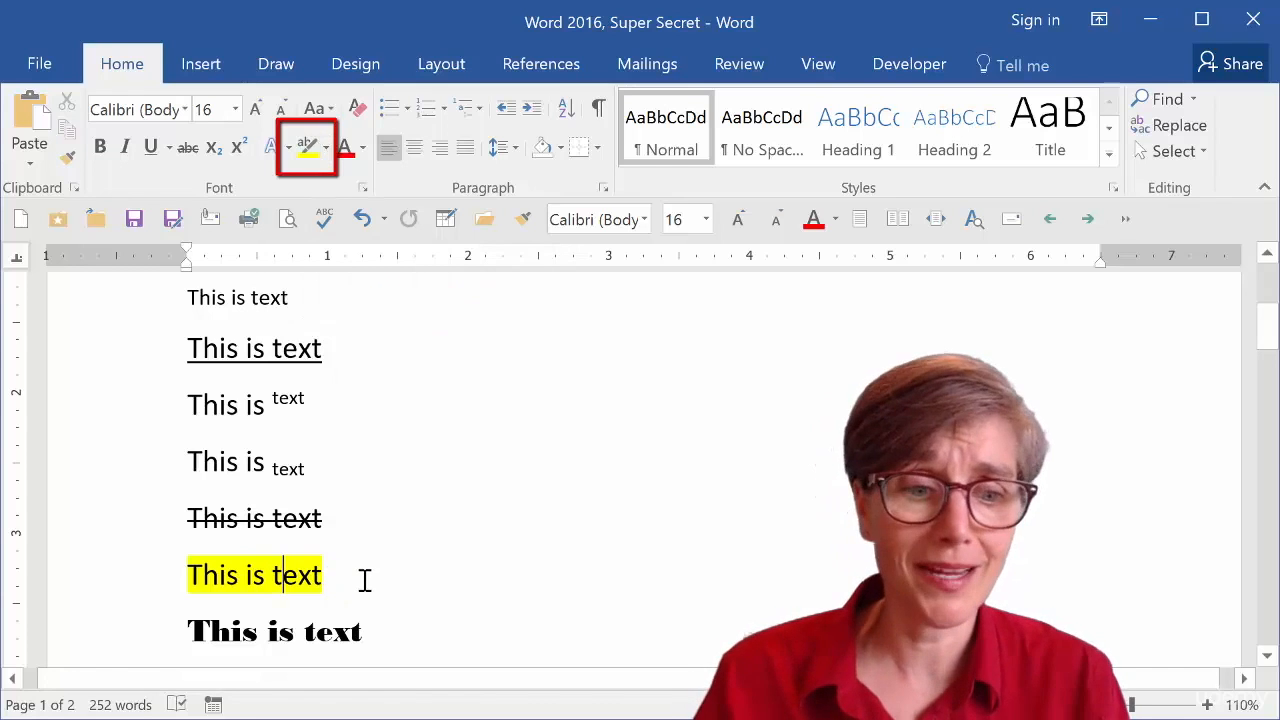
{"action": "key", "text": "Down"}
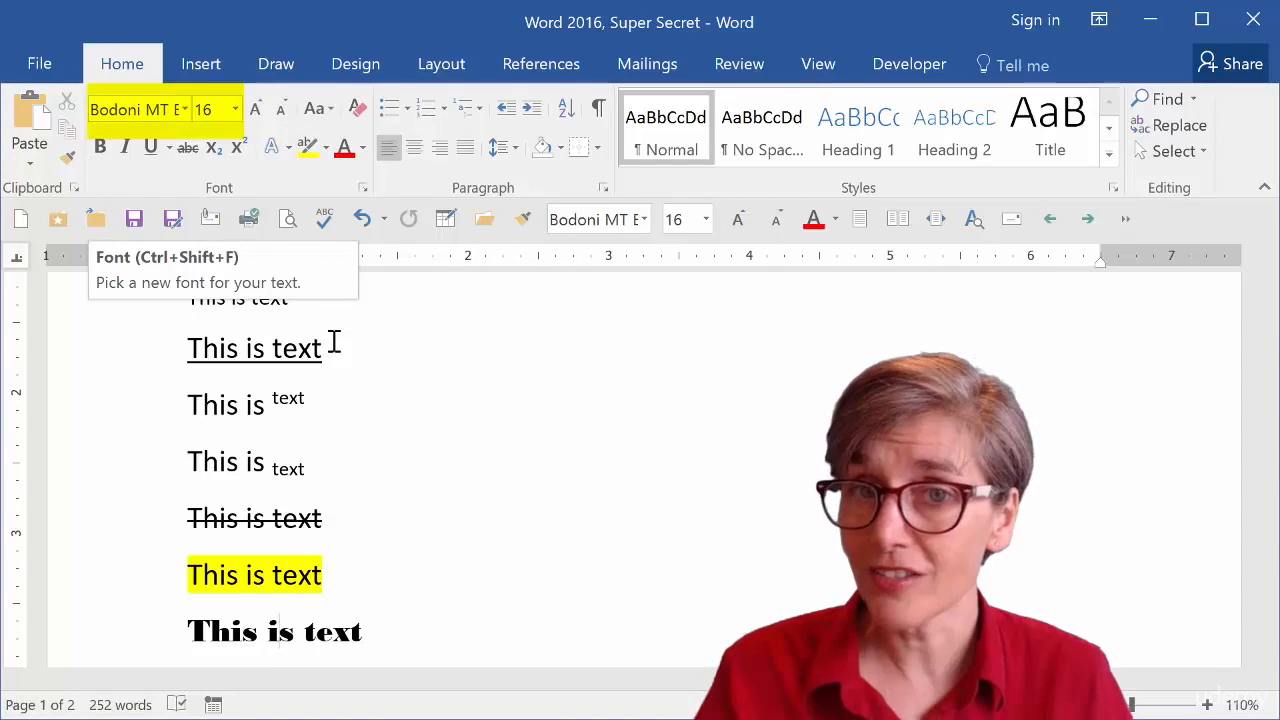
{"action": "key", "text": "Down"}
{"action": "key", "text": "Down"}
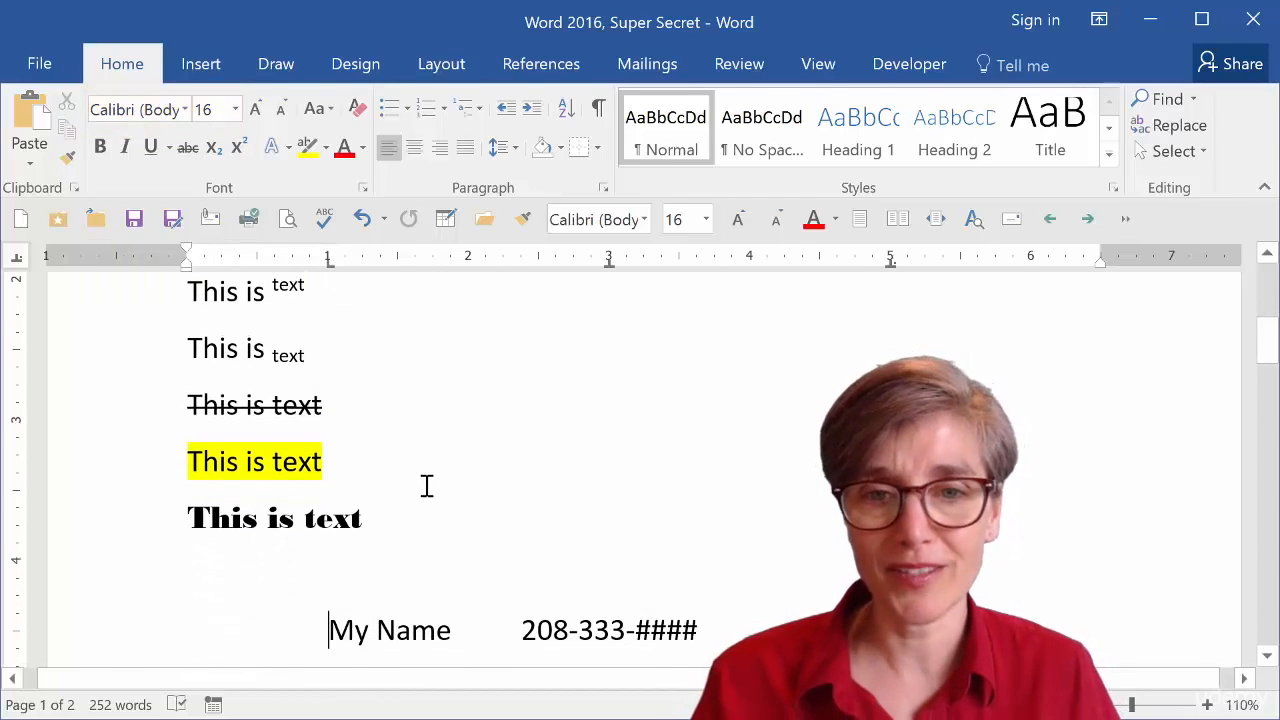
Examine the tab stops used on the name and phone number lines against the ruler.
{"action": "scroll", "coordinate": [430, 478], "scroll_direction": "down", "scroll_amount": 3}
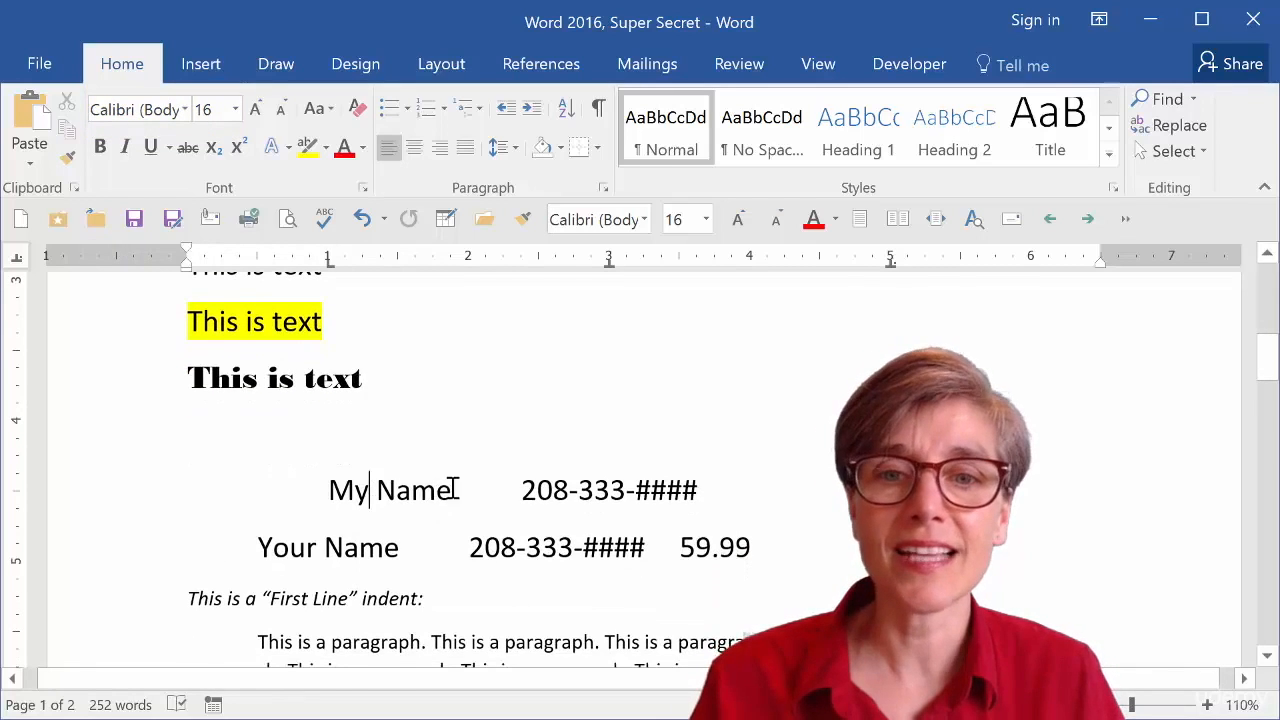
{"action": "left_click", "coordinate": [731, 540], "text": "shift"}
{"action": "left_click", "coordinate": [789, 543]}
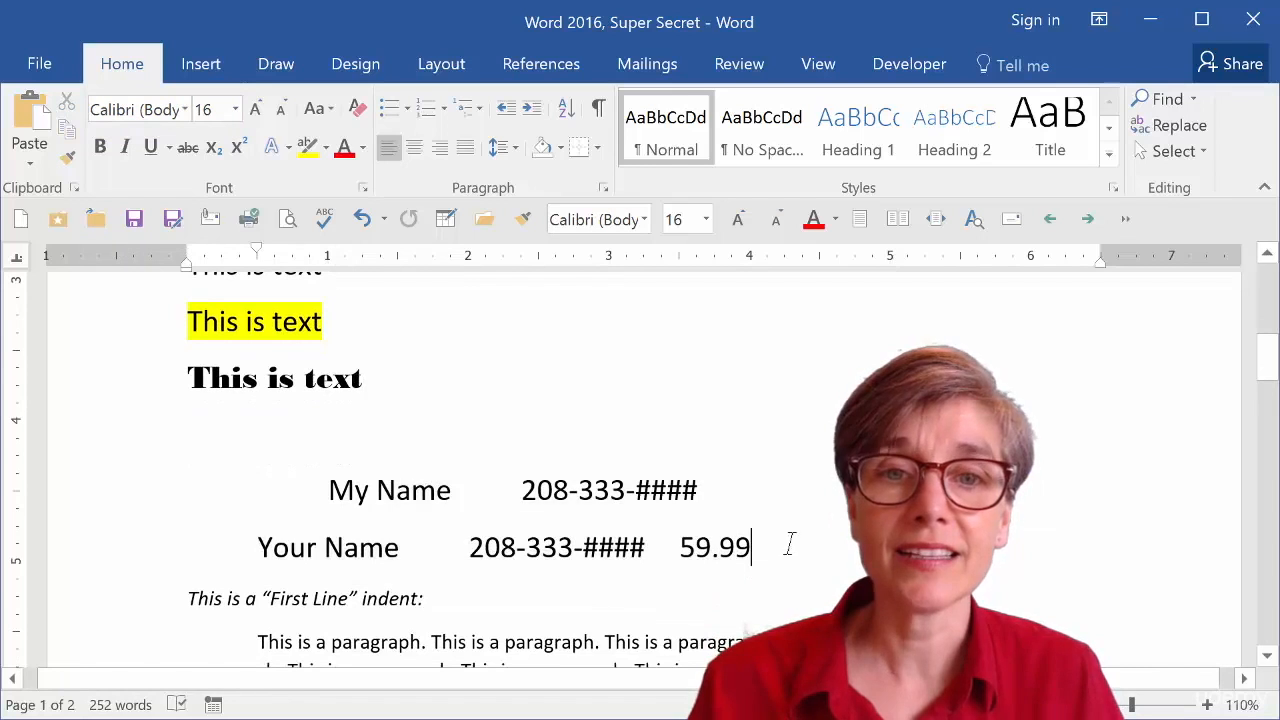
{"action": "left_click", "coordinate": [521, 490]}
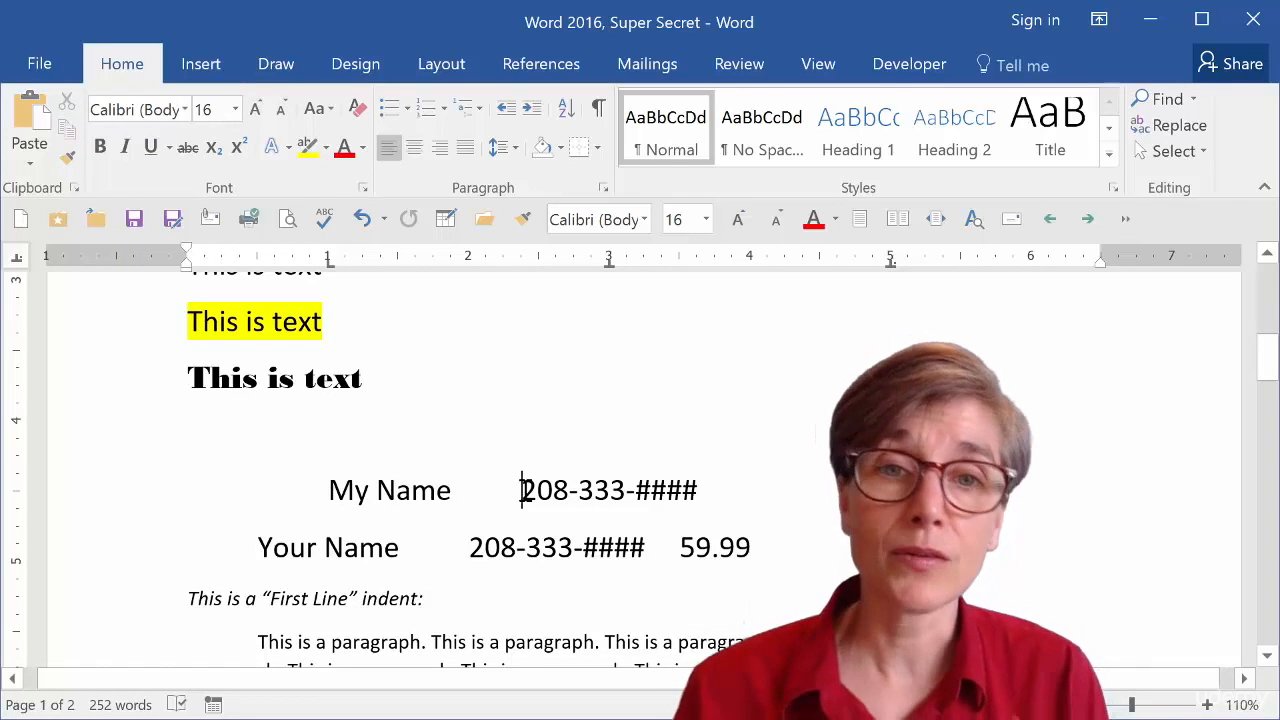
{"action": "key", "text": "Down"}
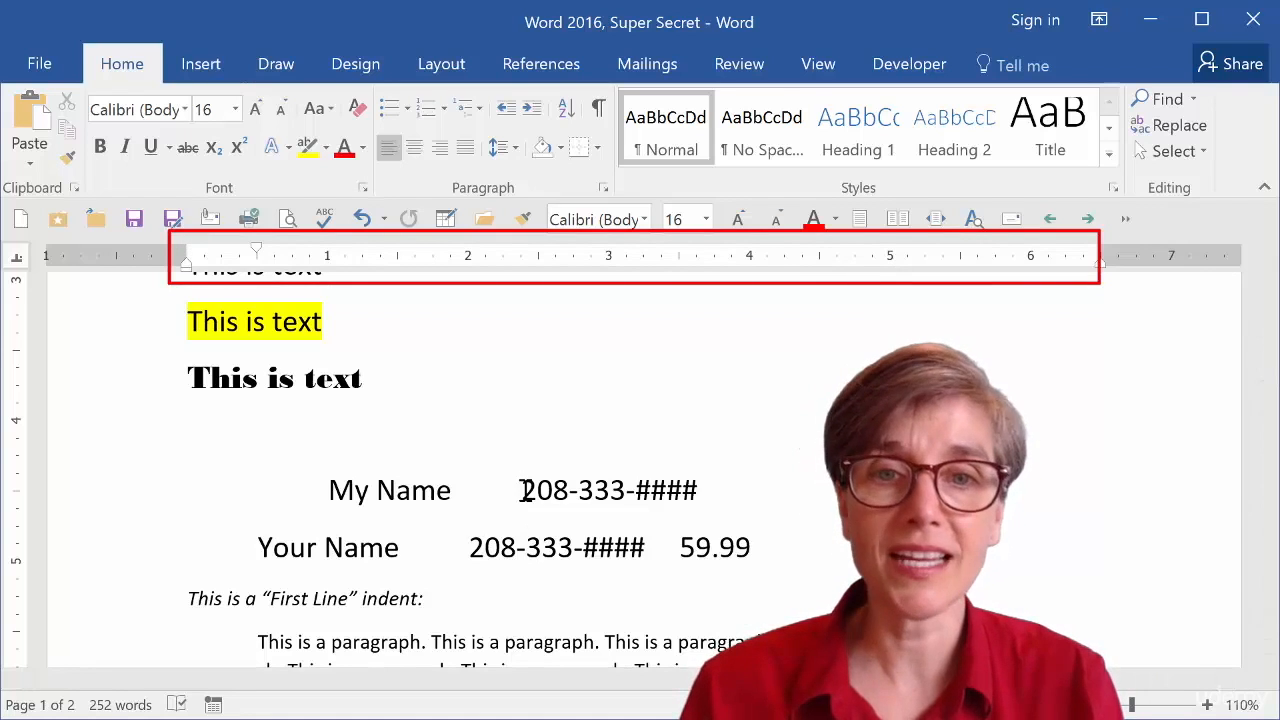
{"action": "left_click", "coordinate": [521, 490]}
{"action": "key", "text": "Down"}
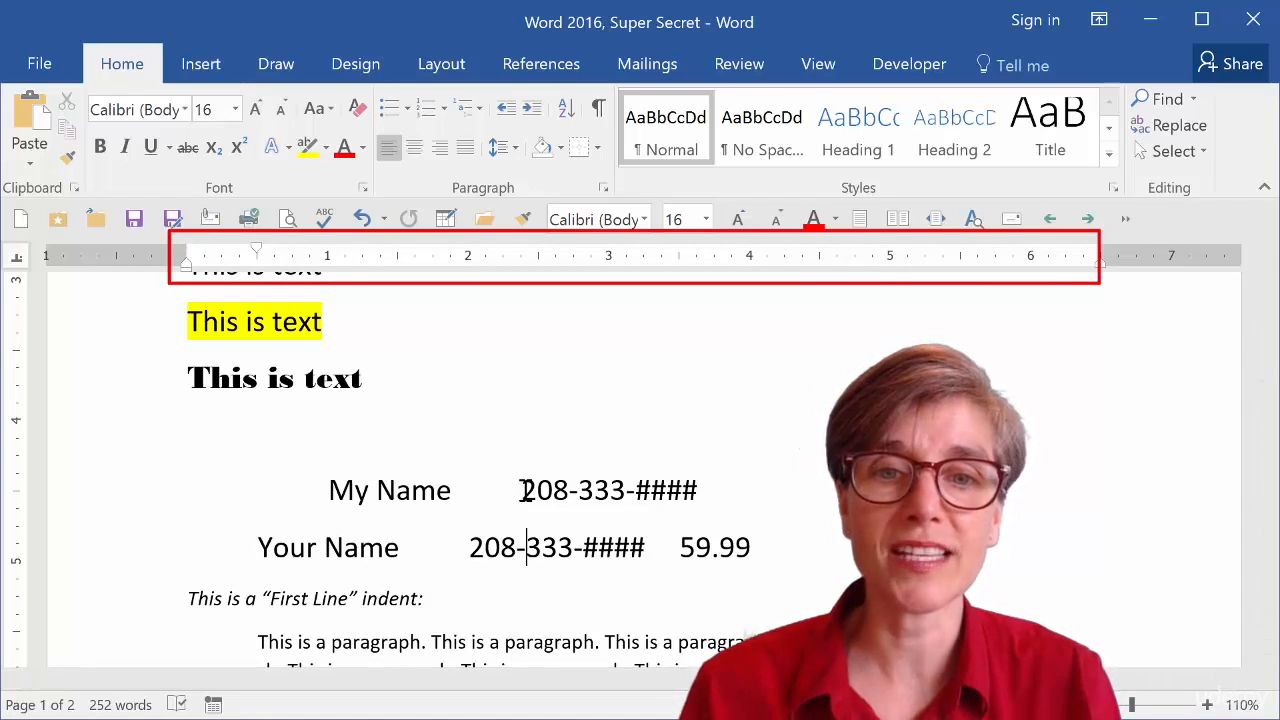
{"action": "key", "text": "Up"}
{"action": "key", "text": "Up"}
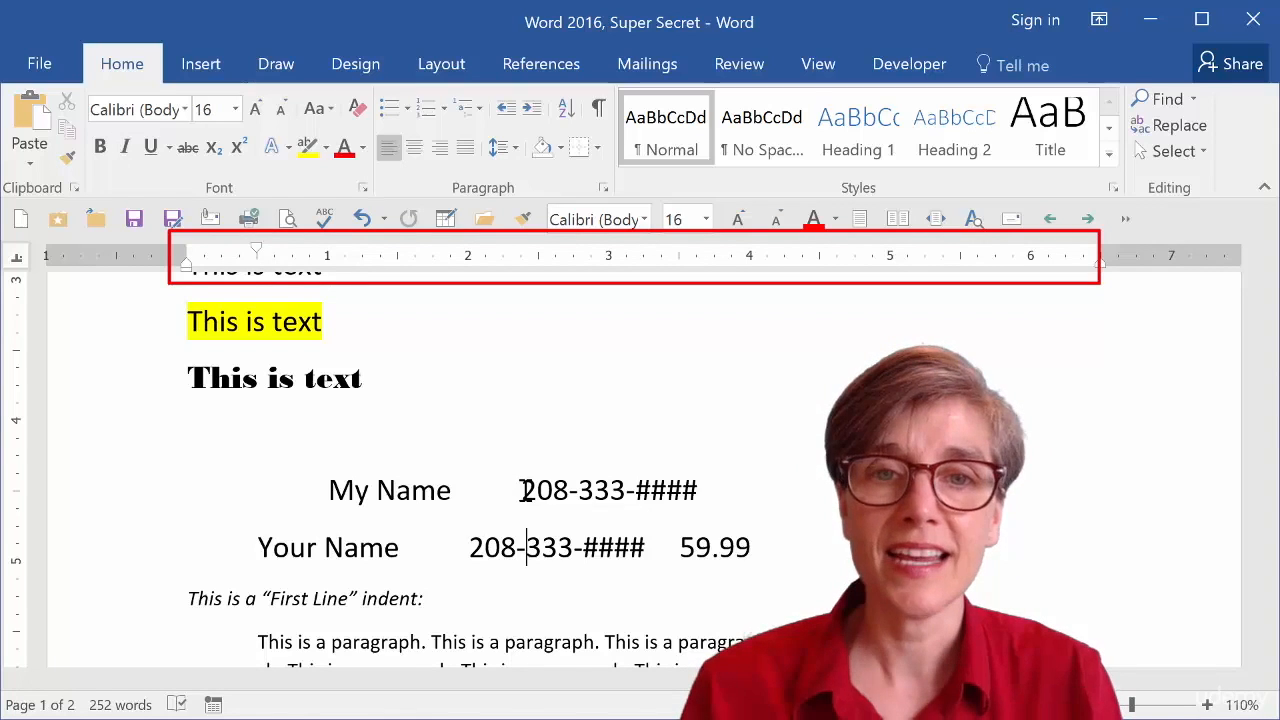
{"action": "key", "text": "Down"}
{"action": "key", "text": "Up"}
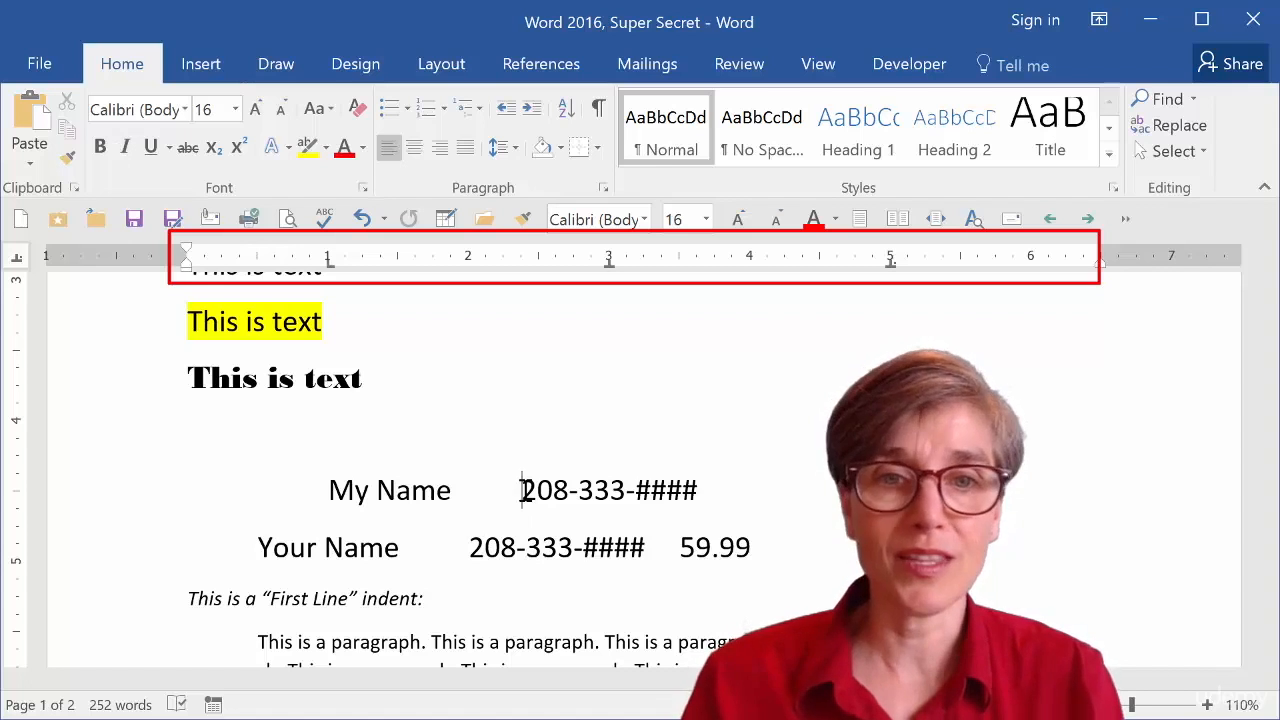
{"action": "key", "text": "Down"}
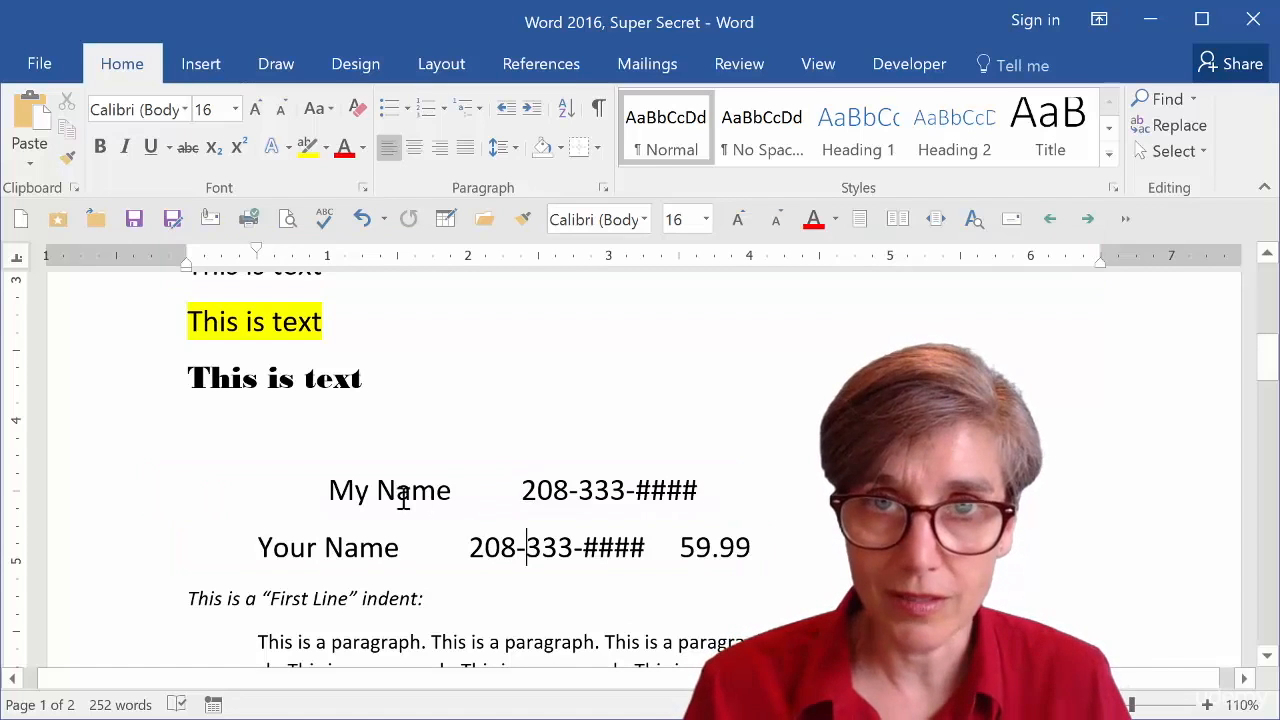
Copy the My Name line's tab-stop formatting onto the Your Name line with Format Painter.
{"action": "left_click", "coordinate": [96, 500]}
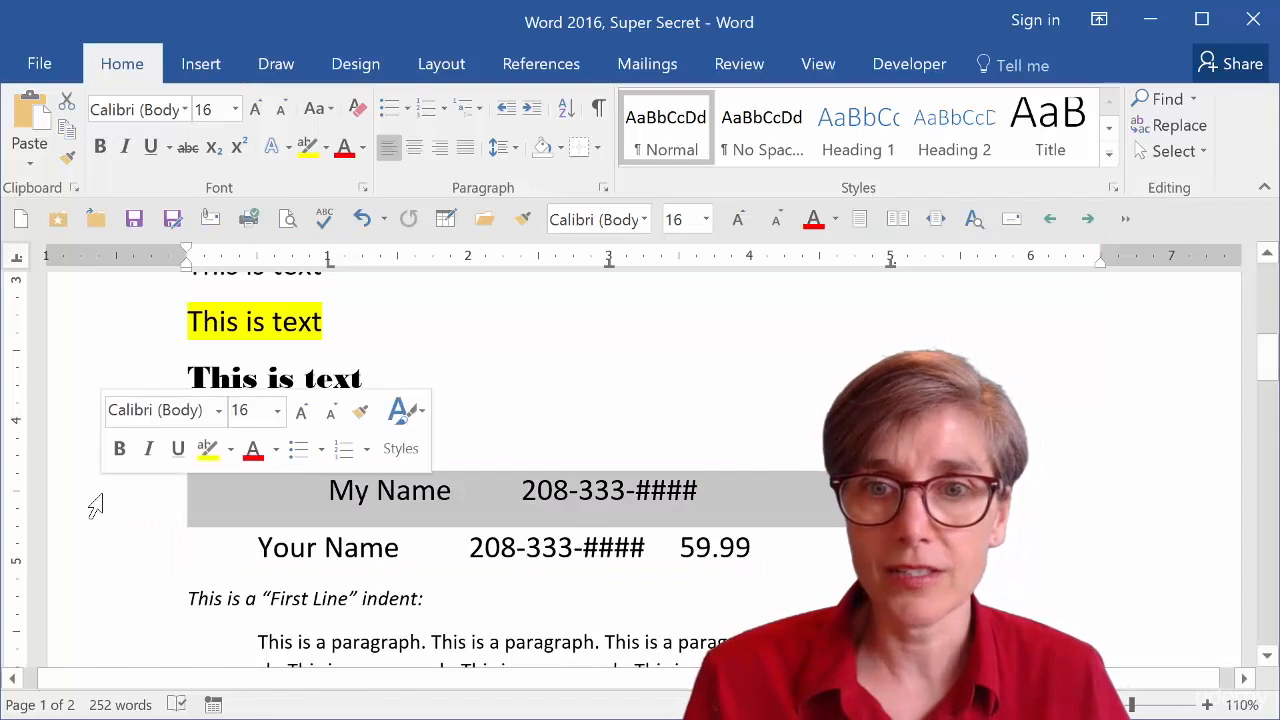
{"action": "left_click", "coordinate": [67, 157]}
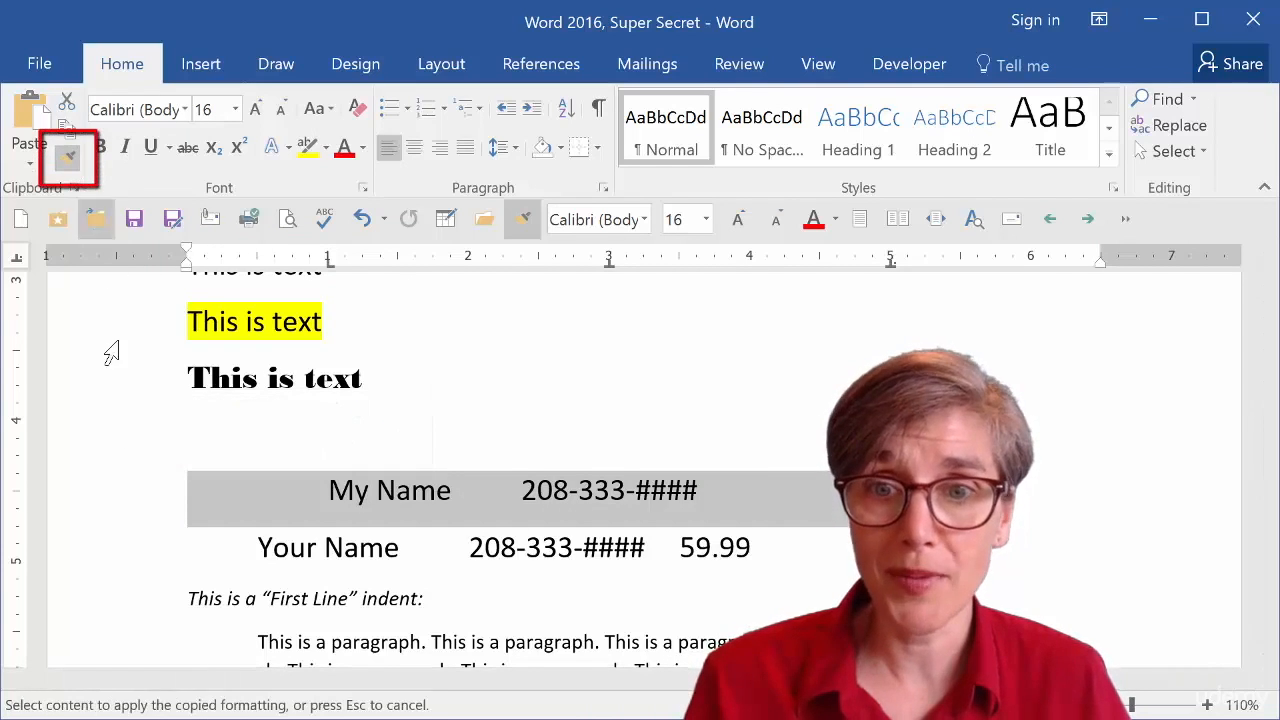
{"action": "left_click", "coordinate": [107, 568]}
{"action": "left_click", "coordinate": [521, 488]}
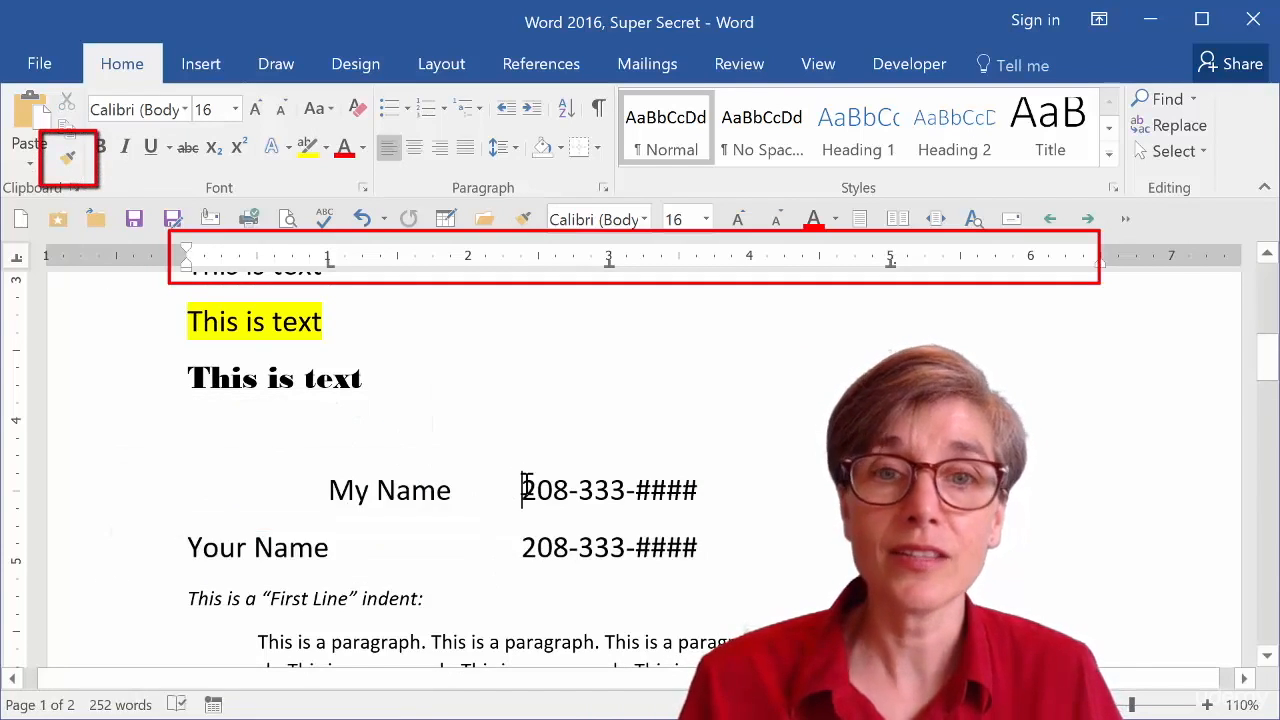
{"action": "key", "text": "Down"}
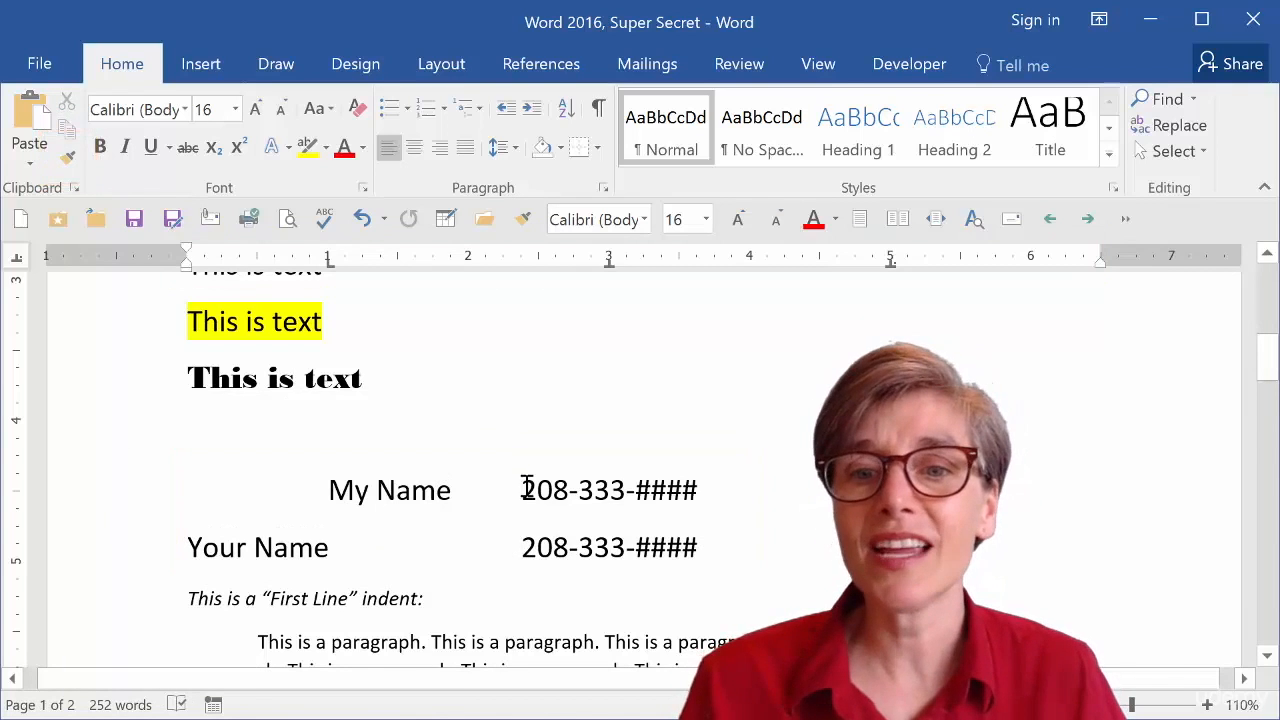
Step through the first line, left and hanging indent paragraphs to examine their ruler indent markers.
{"action": "scroll", "coordinate": [526, 486], "scroll_direction": "down", "scroll_amount": 4}
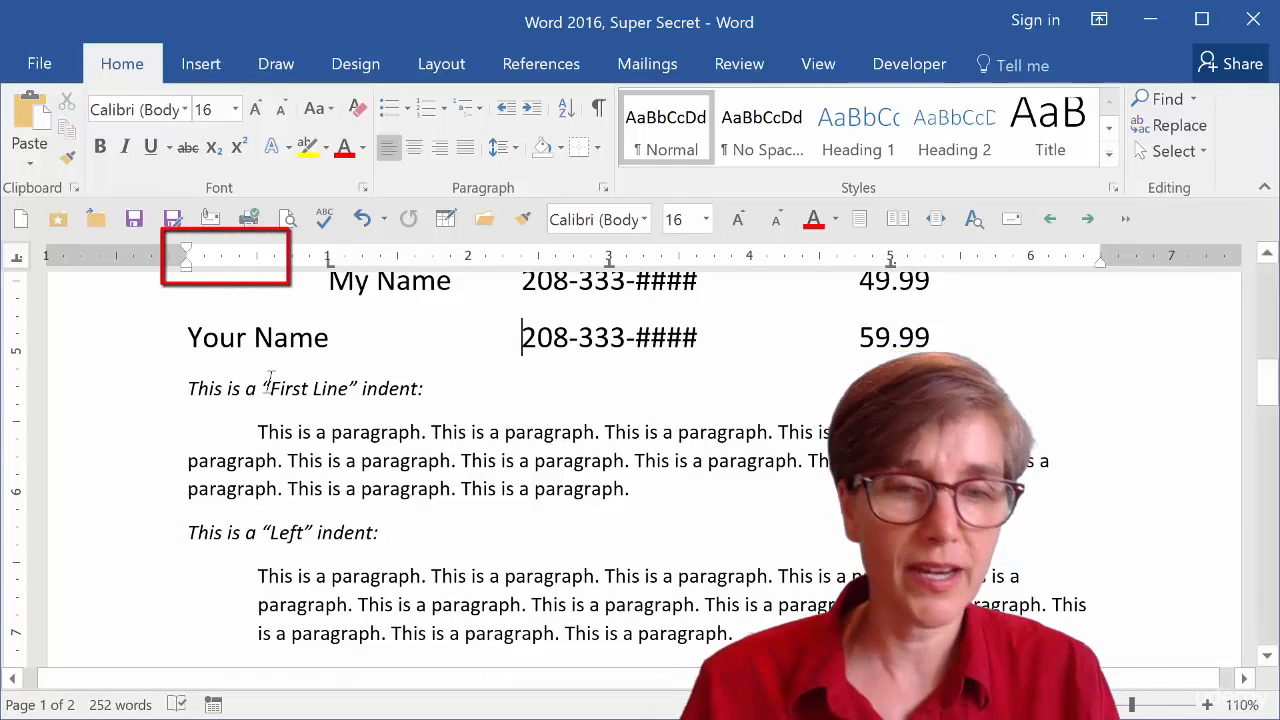
{"action": "key", "text": "Down"}
{"action": "key", "text": "Down"}
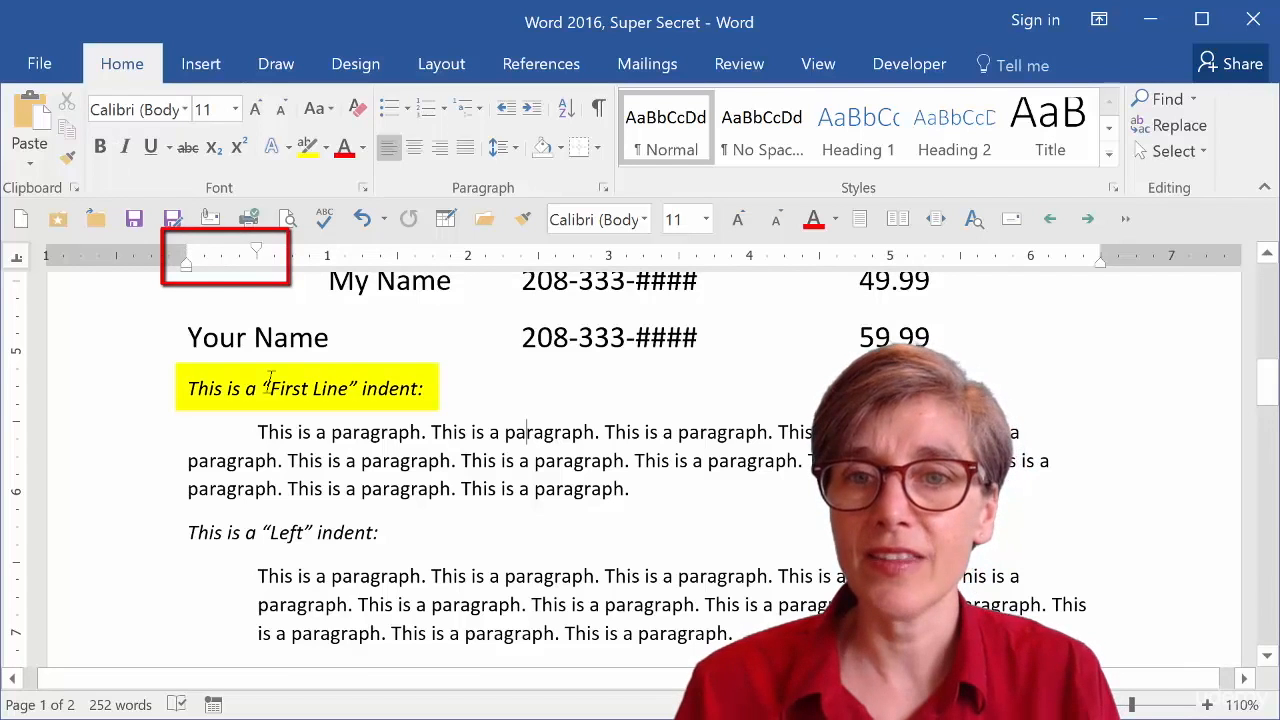
{"action": "key", "text": "Up"}
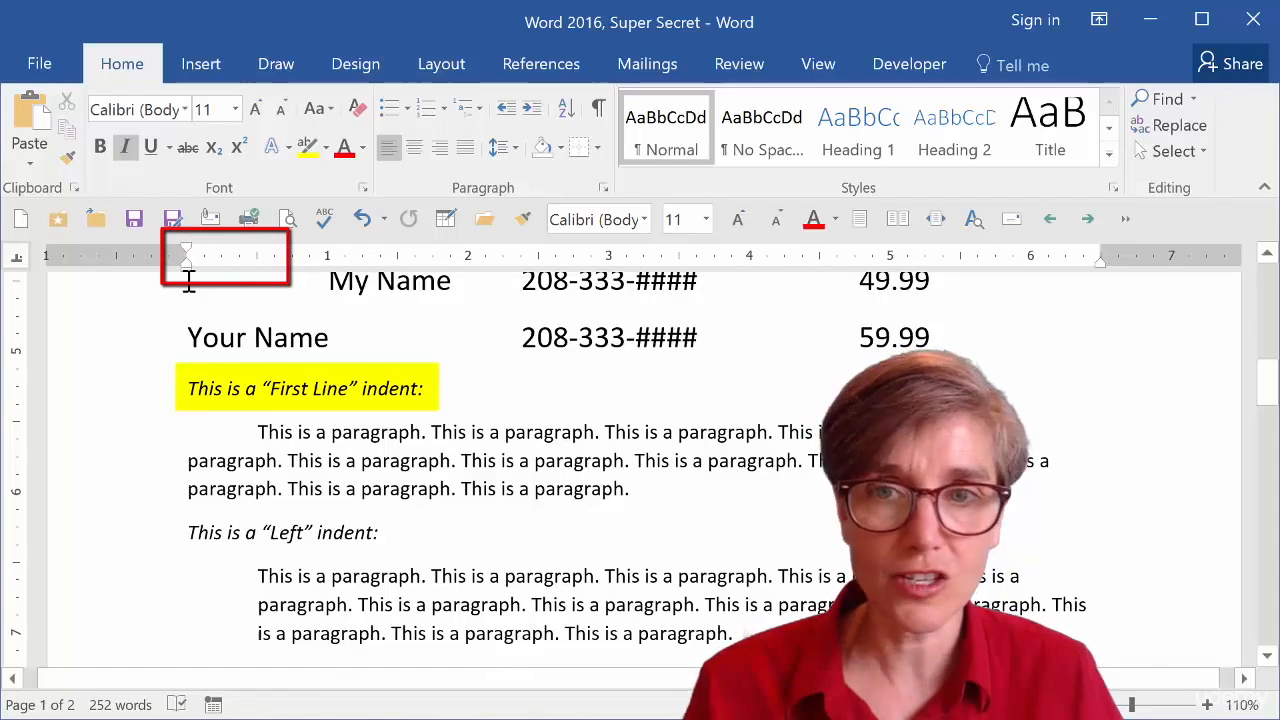
{"action": "key", "text": "Down"}
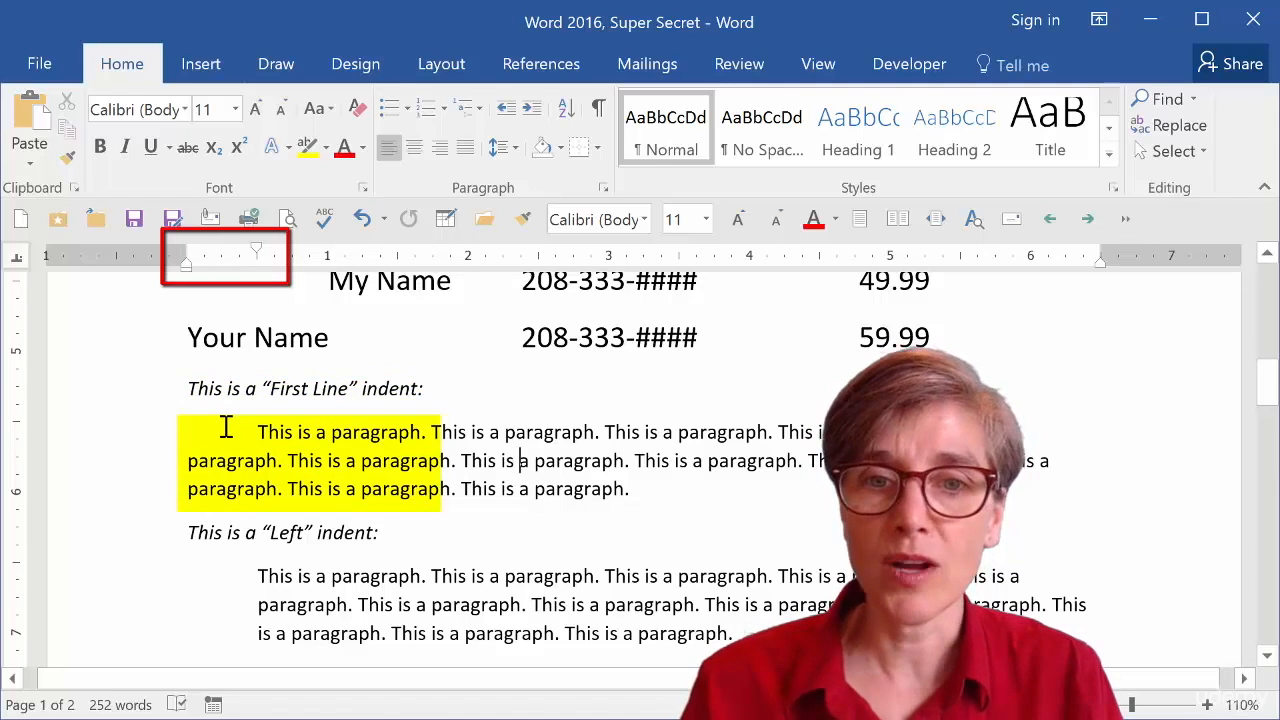
{"action": "key", "text": "Down"}
{"action": "key", "text": "Down"}
{"action": "key", "text": "Down"}
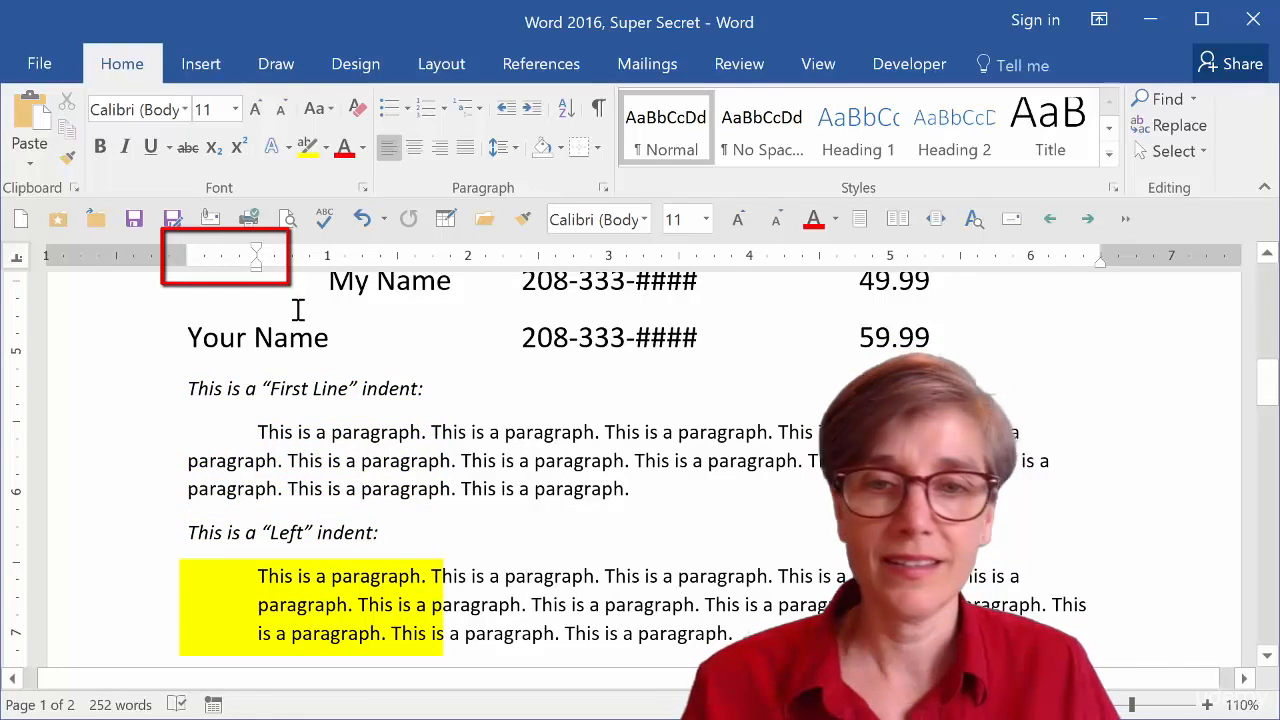
{"action": "scroll", "coordinate": [430, 500], "scroll_direction": "down", "scroll_amount": 3}
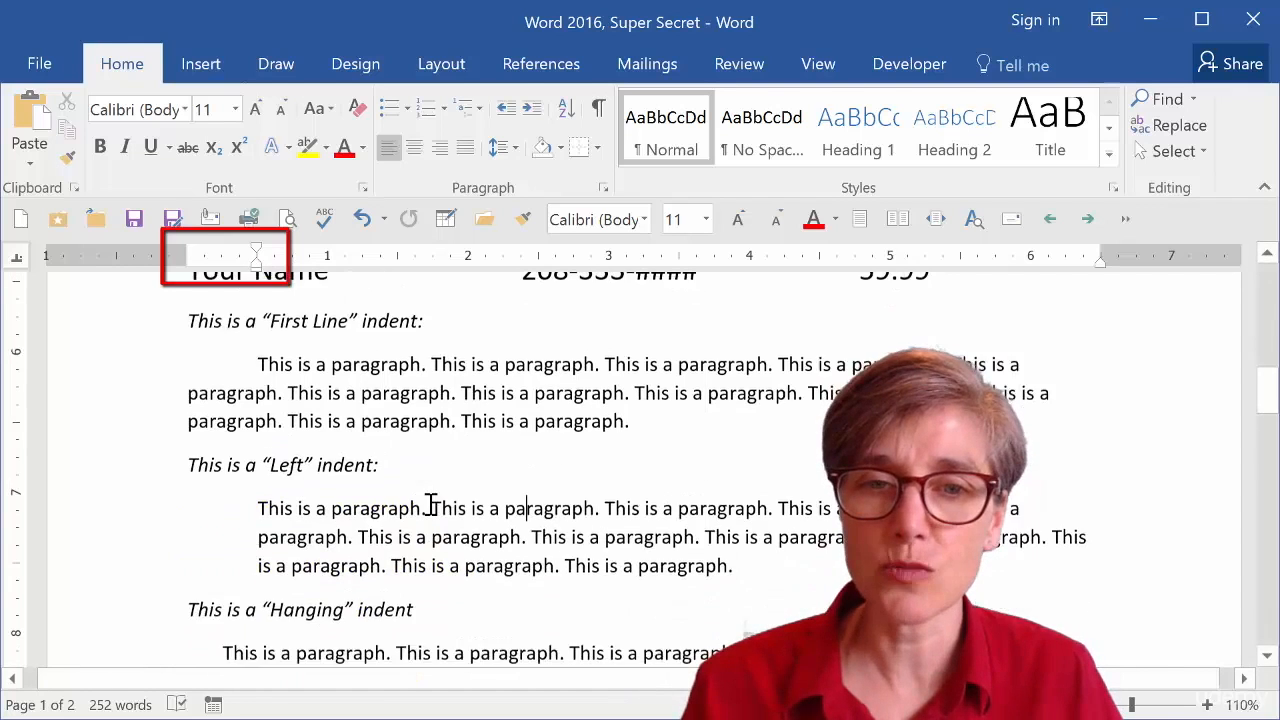
{"action": "scroll", "coordinate": [430, 478], "scroll_direction": "down", "scroll_amount": 2}
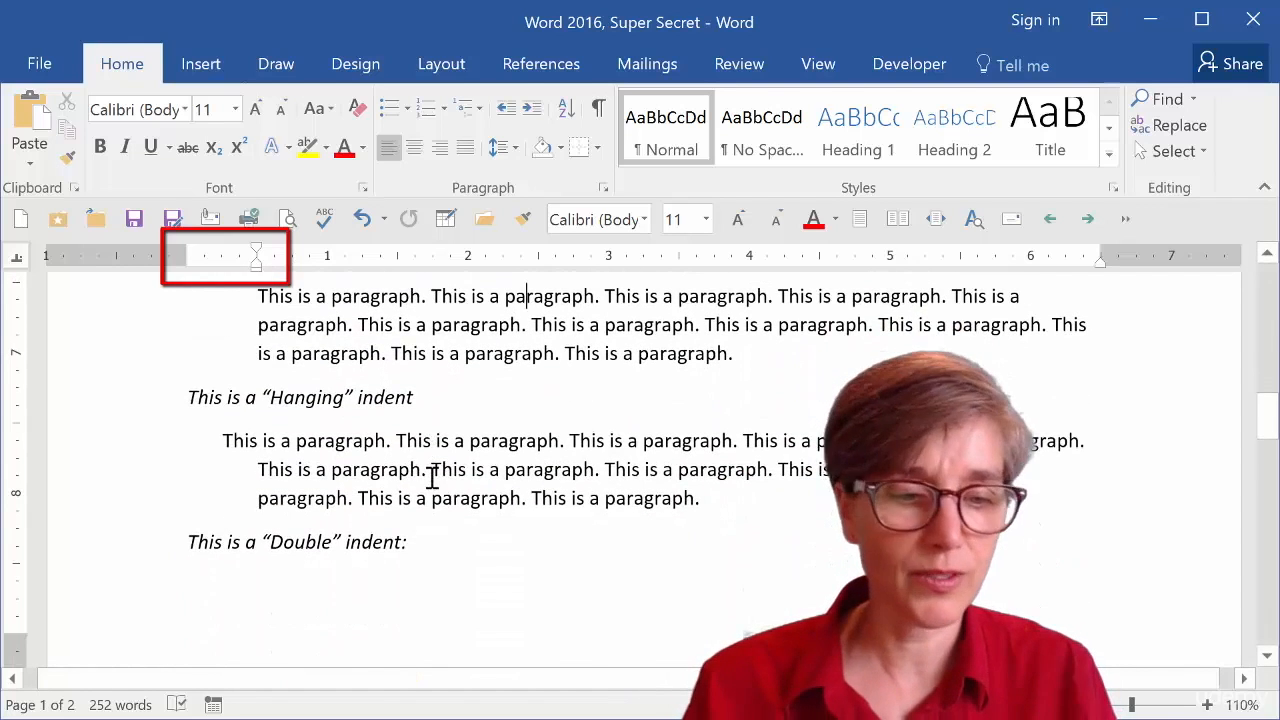
{"action": "key", "text": "Down"}
{"action": "key", "text": "Down"}
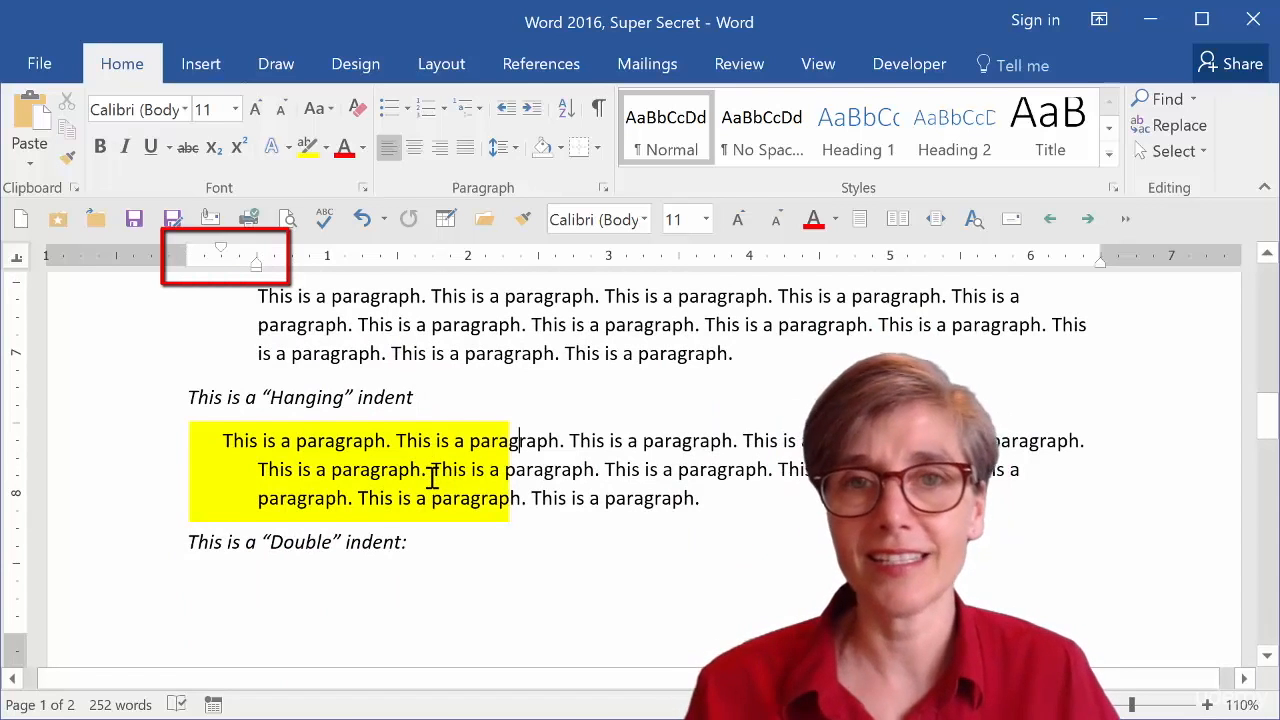
{"action": "scroll", "coordinate": [434, 475], "scroll_direction": "down", "scroll_amount": 1}
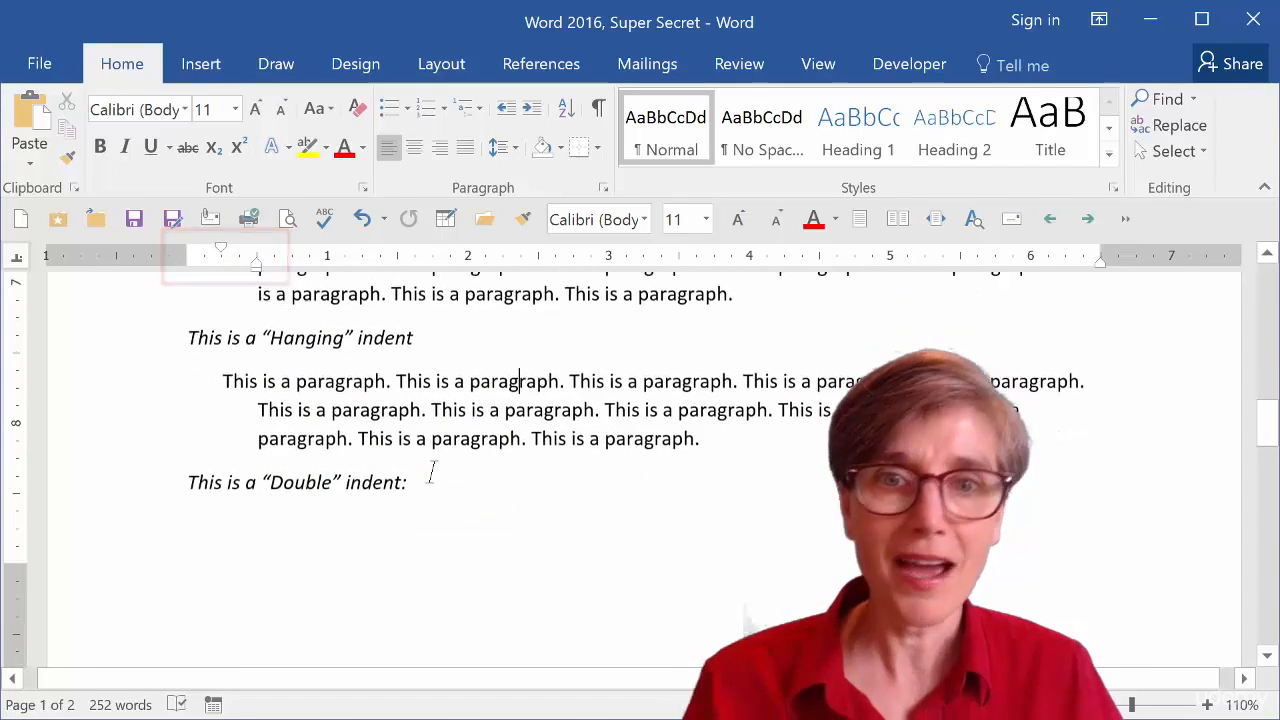